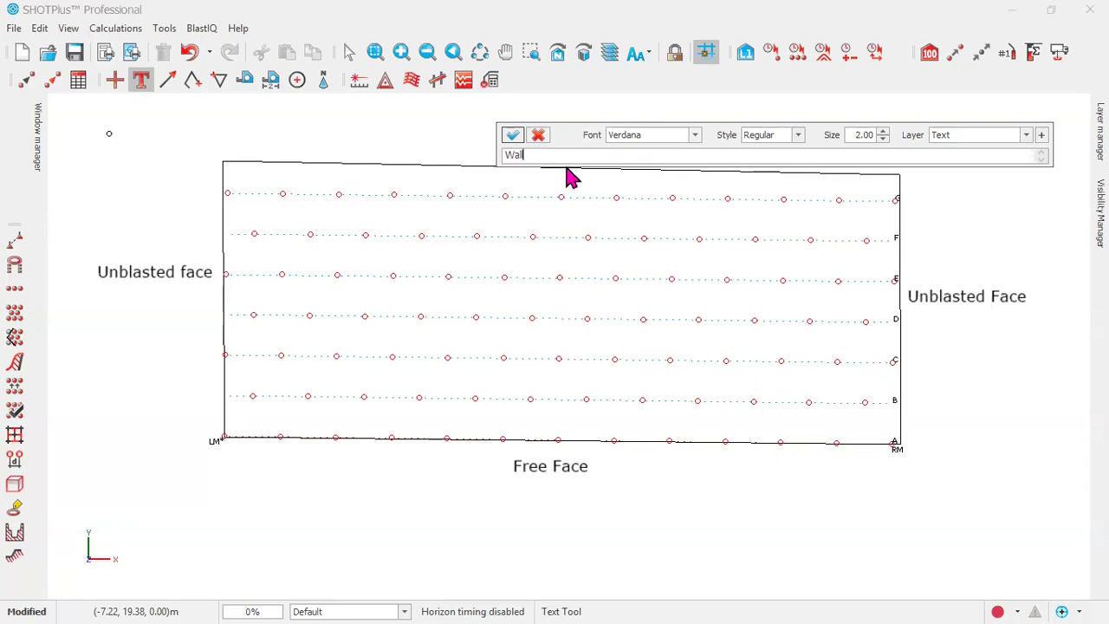
Step: Place the text label "Wall" and move it just above the middle of the blast boundary's upper edge
left_click(513, 136)
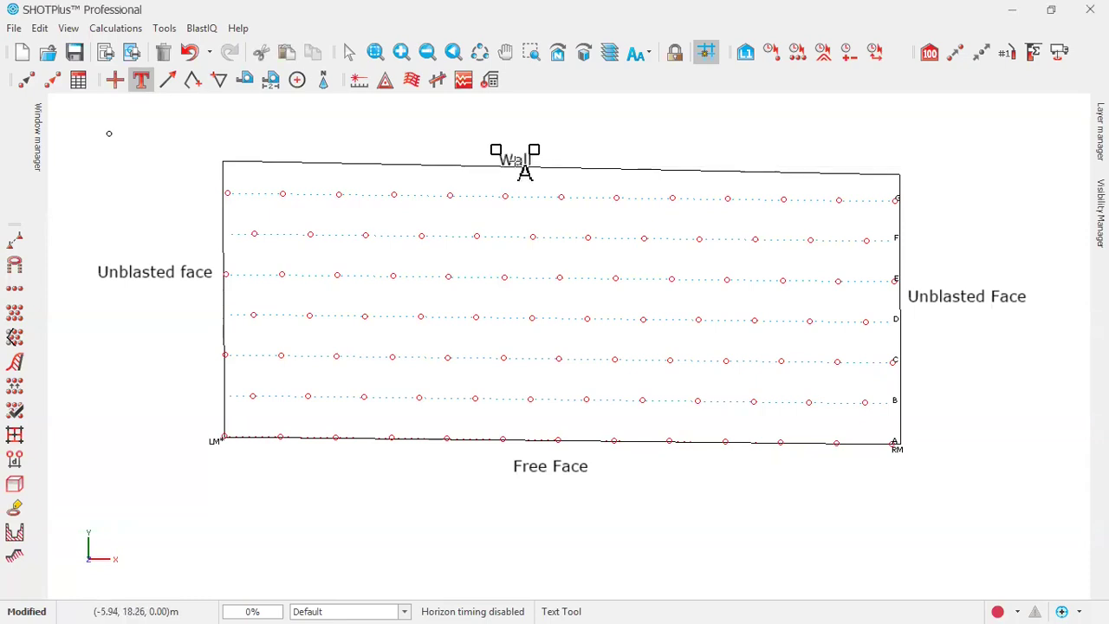
right_click(565, 136)
left_click(593, 153)
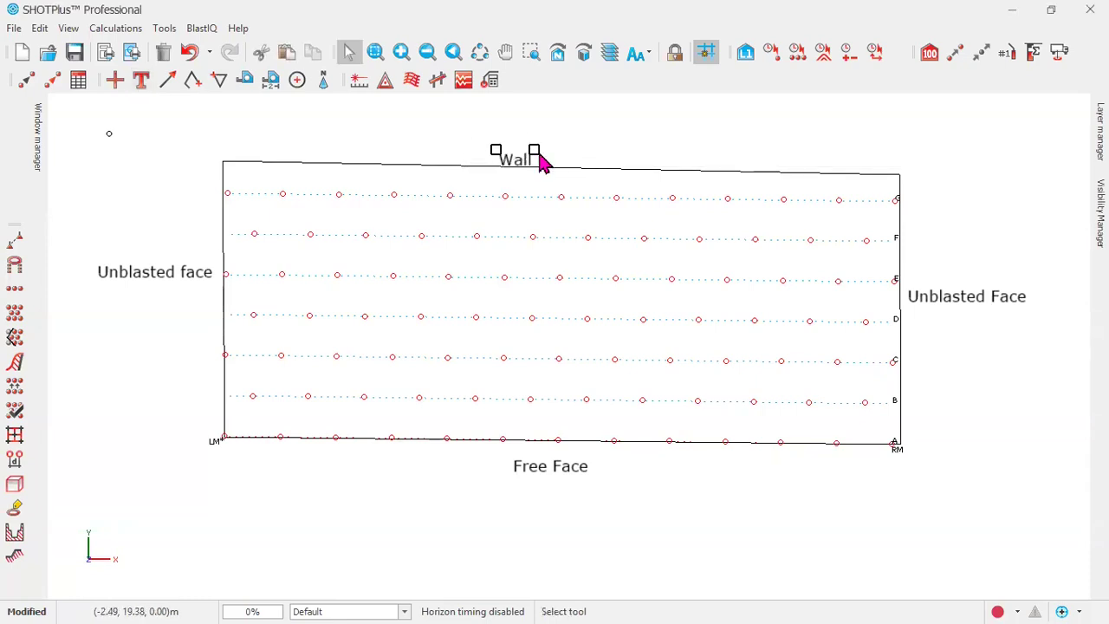
left_click_drag(520, 168, 559, 158)
right_click(458, 127)
left_click(494, 133)
left_click(717, 125)
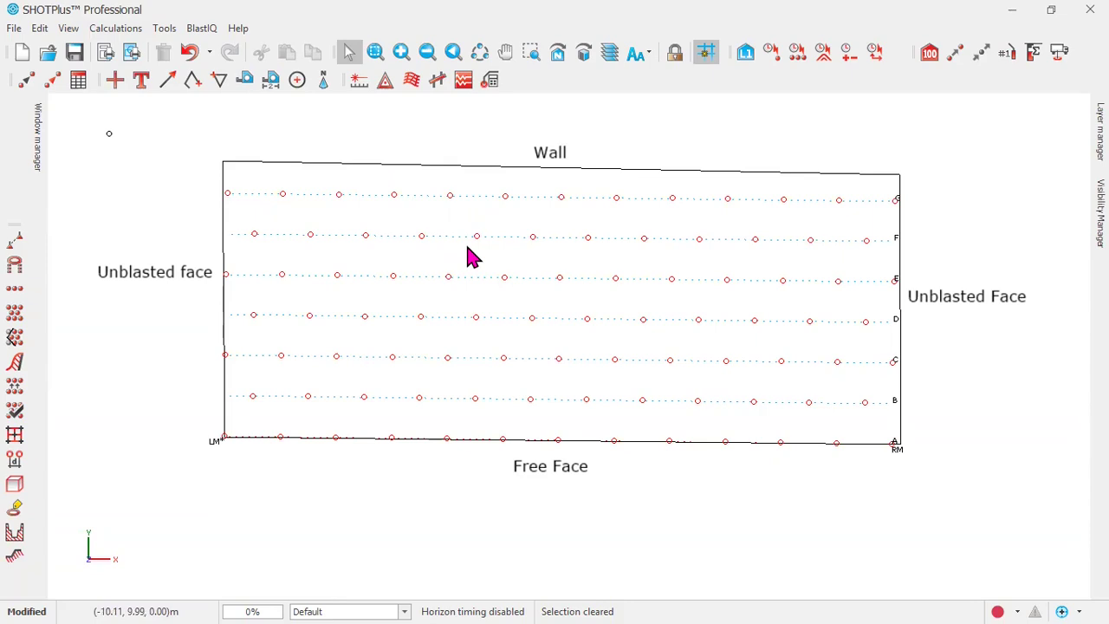
Step: Delete all the blast holes along row G, one after another, from hole G1 to hole G13
left_click(895, 205)
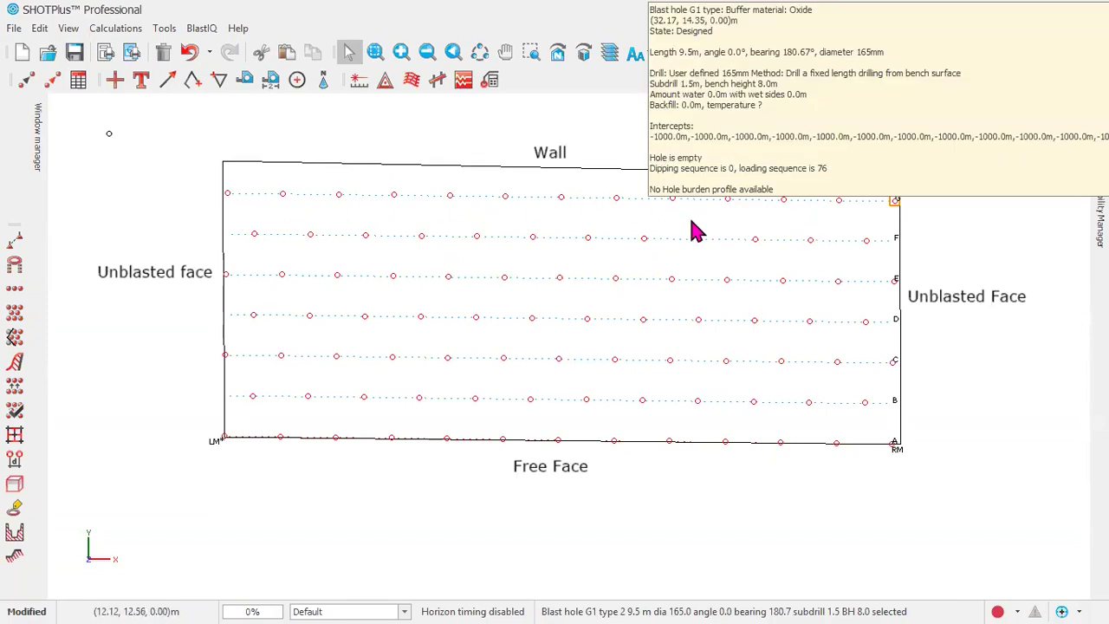
left_click(837, 200)
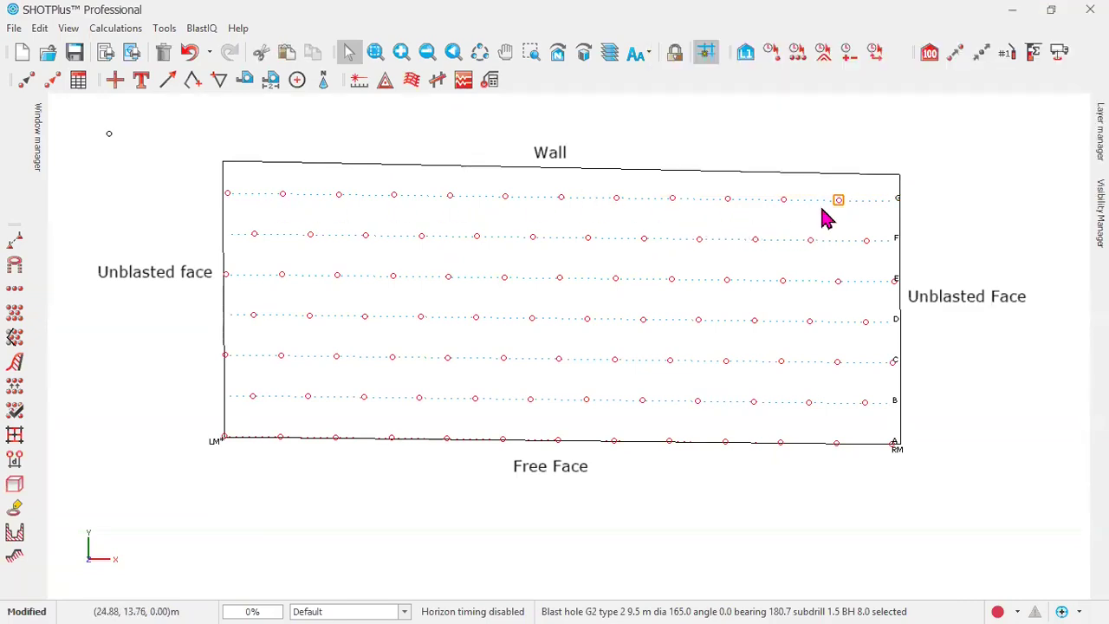
left_click(782, 199)
left_click(726, 199)
key("Delete")
left_click(671, 198)
key("Delete")
left_click(616, 199)
key("Delete")
left_click(559, 197)
key("Delete")
left_click(505, 197)
key("Delete")
left_click(449, 195)
key("Delete")
left_click(394, 195)
key("Delete")
left_click(339, 196)
key("Delete")
left_click(282, 194)
key("Delete")
left_click(227, 193)
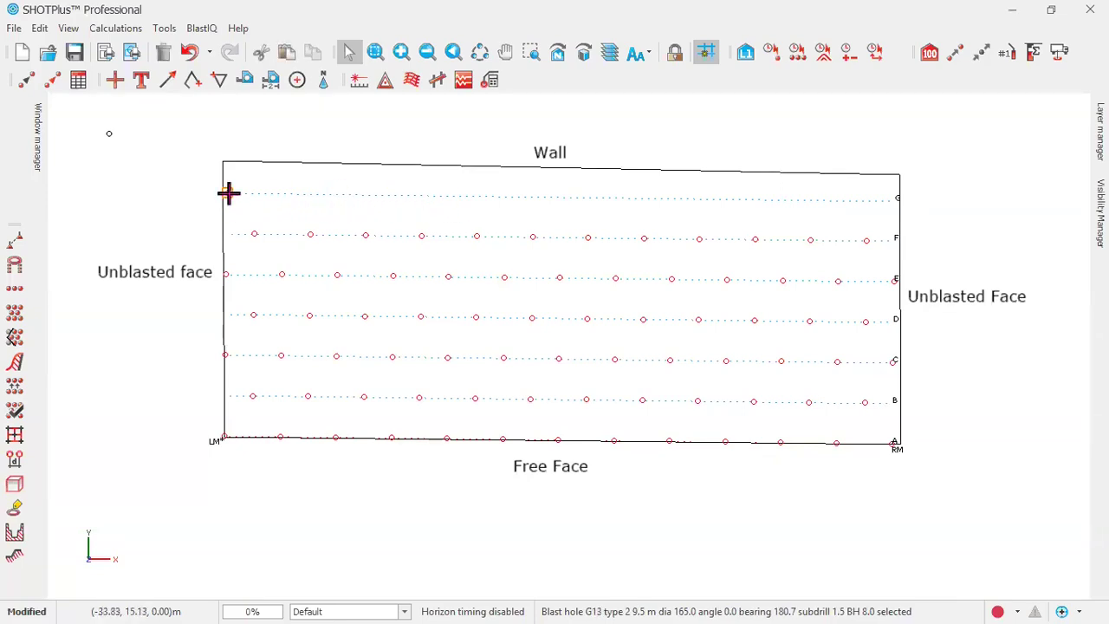
key("Delete")
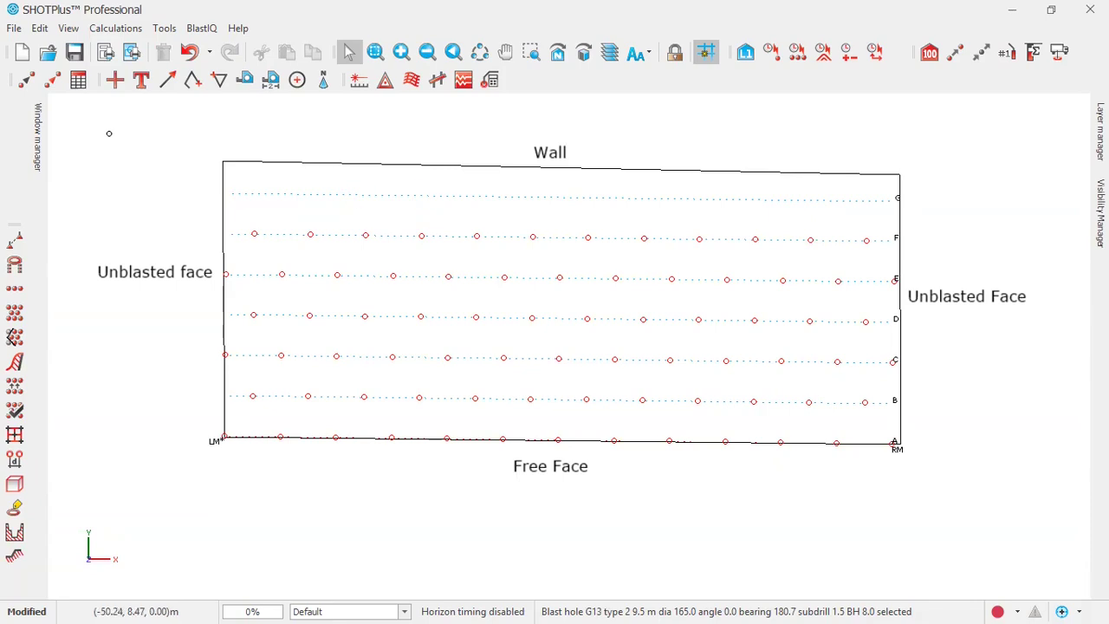
Step: Set up an independent row of Buffer holes with 3.0 m spacing, 3.0 m hole offset and a first hole ID beginning with BHT
left_click(13, 296)
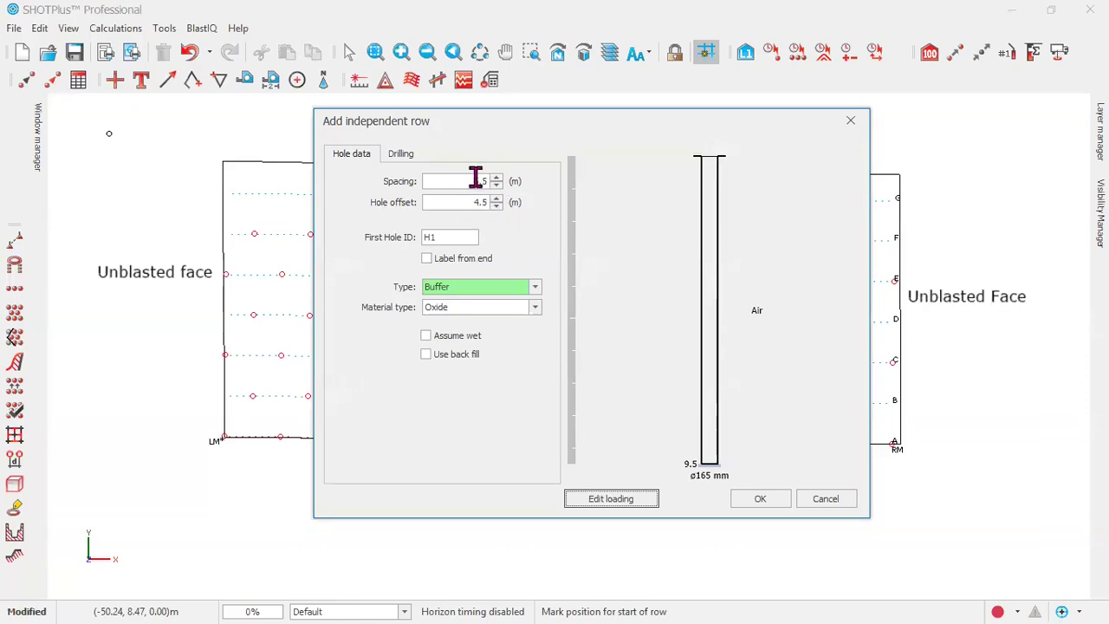
double_click(474, 179)
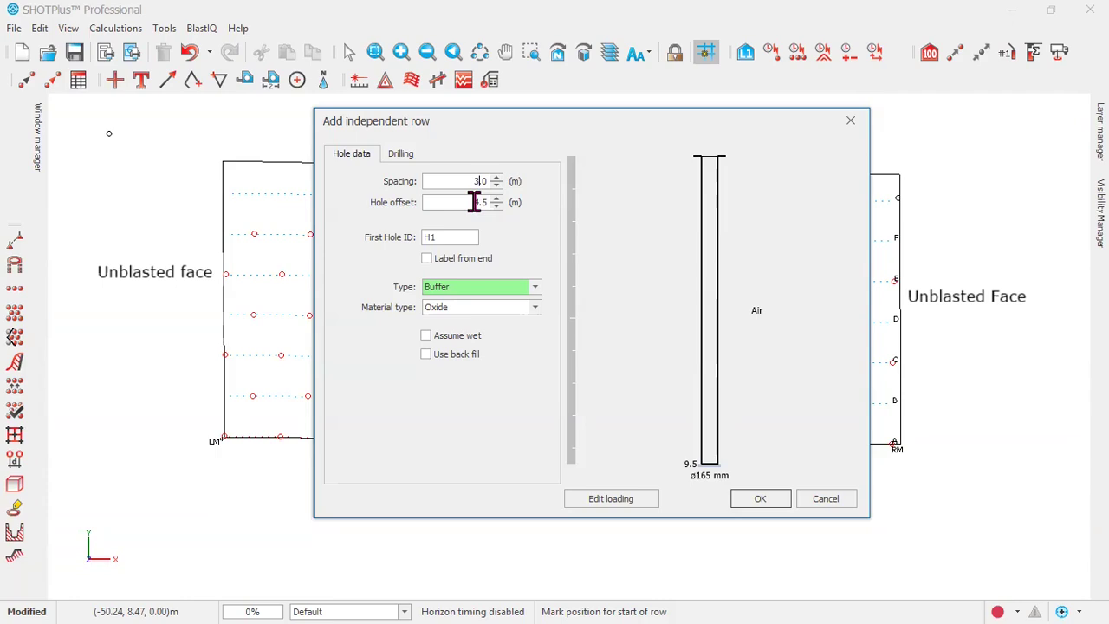
left_click_drag(472, 202, 494, 205)
type("3.0")
left_click(436, 236)
type("T")
left_click(760, 503)
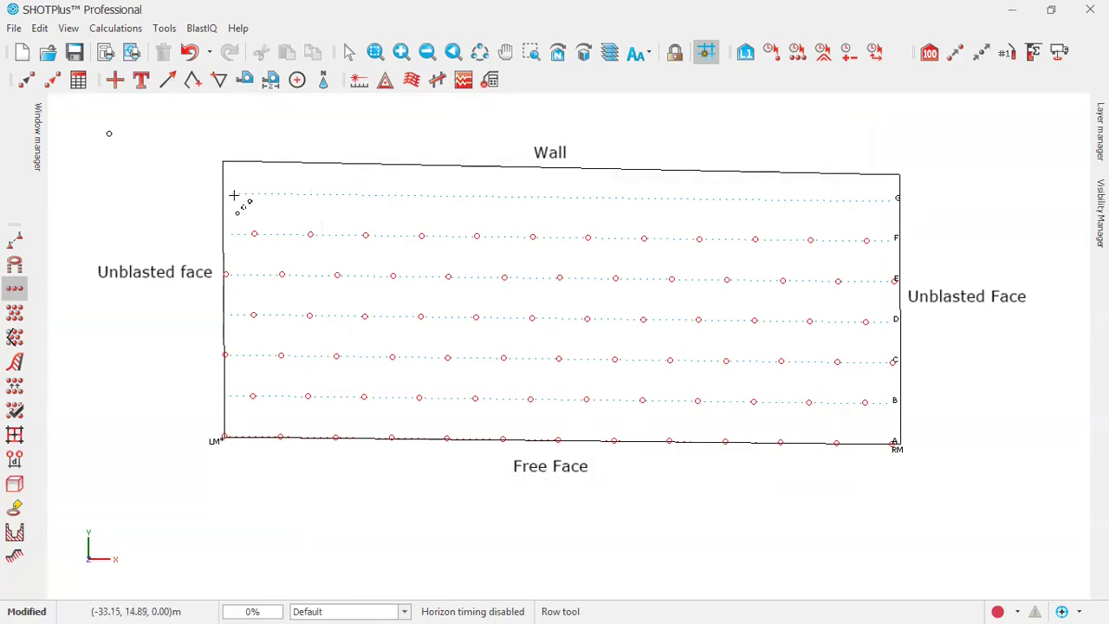
Step: Place the buffer row along the emptied row G line, from the left boundary edge to the right boundary edge
left_click(223, 189)
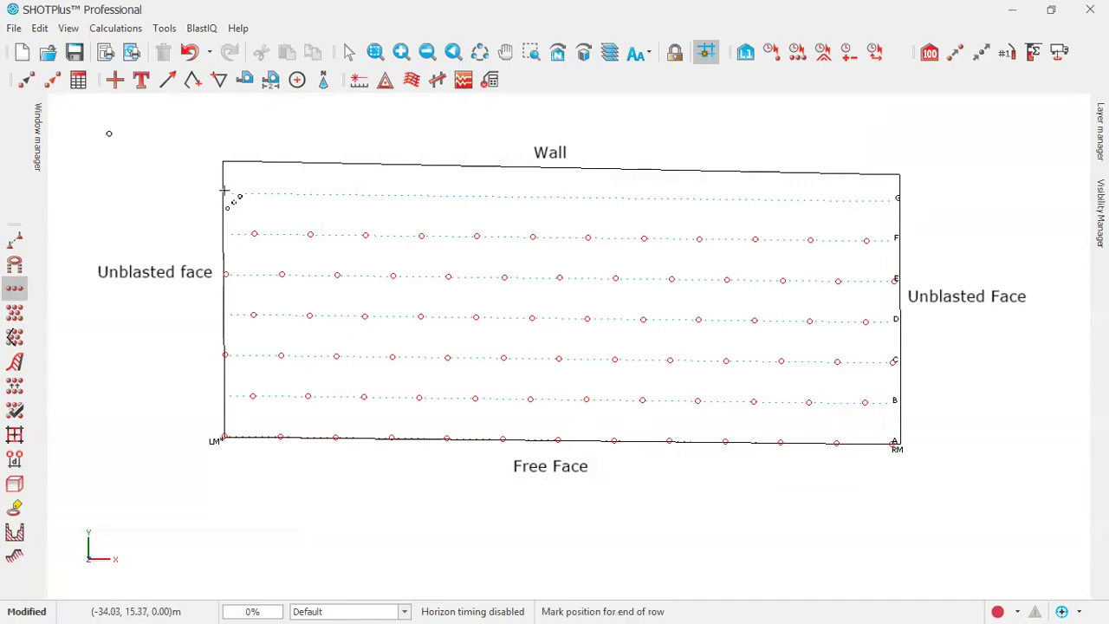
left_click(894, 198)
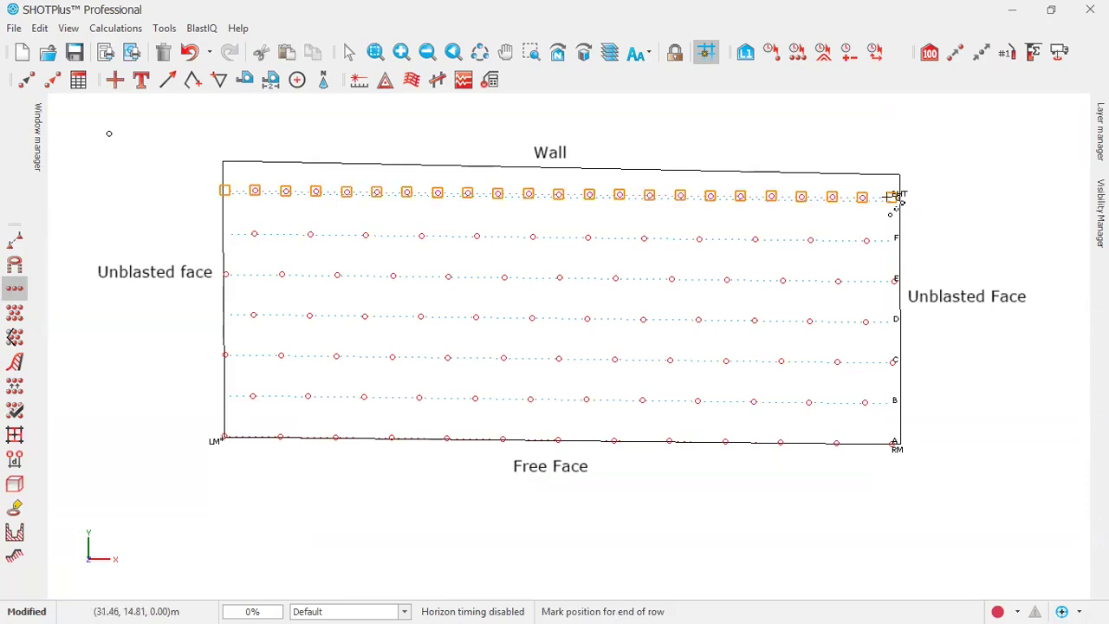
right_click(949, 216)
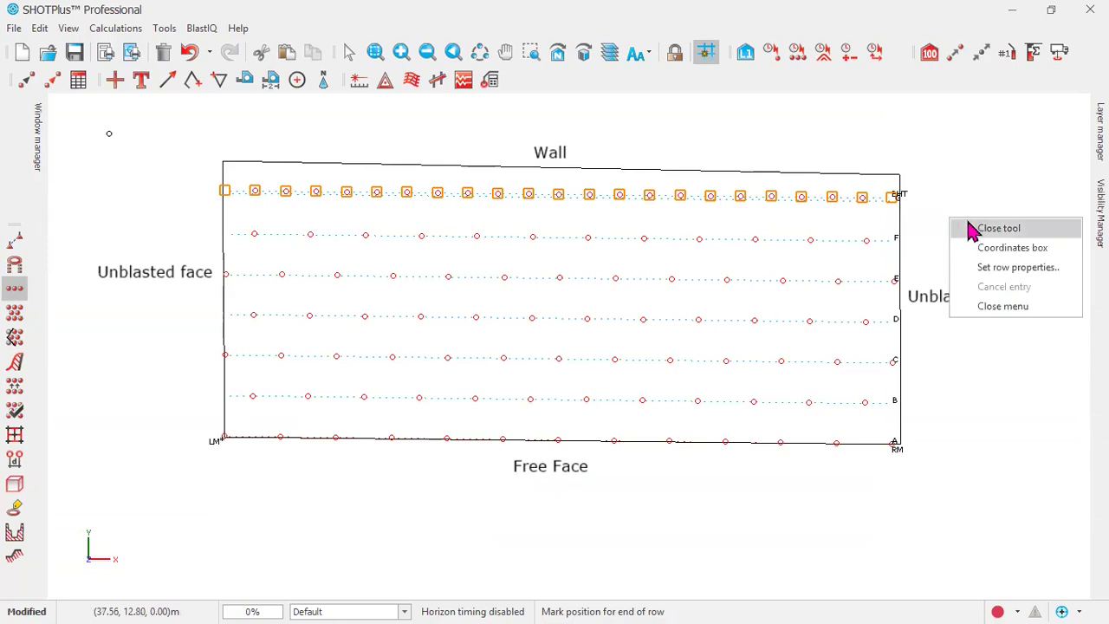
left_click(970, 228)
left_click(963, 217)
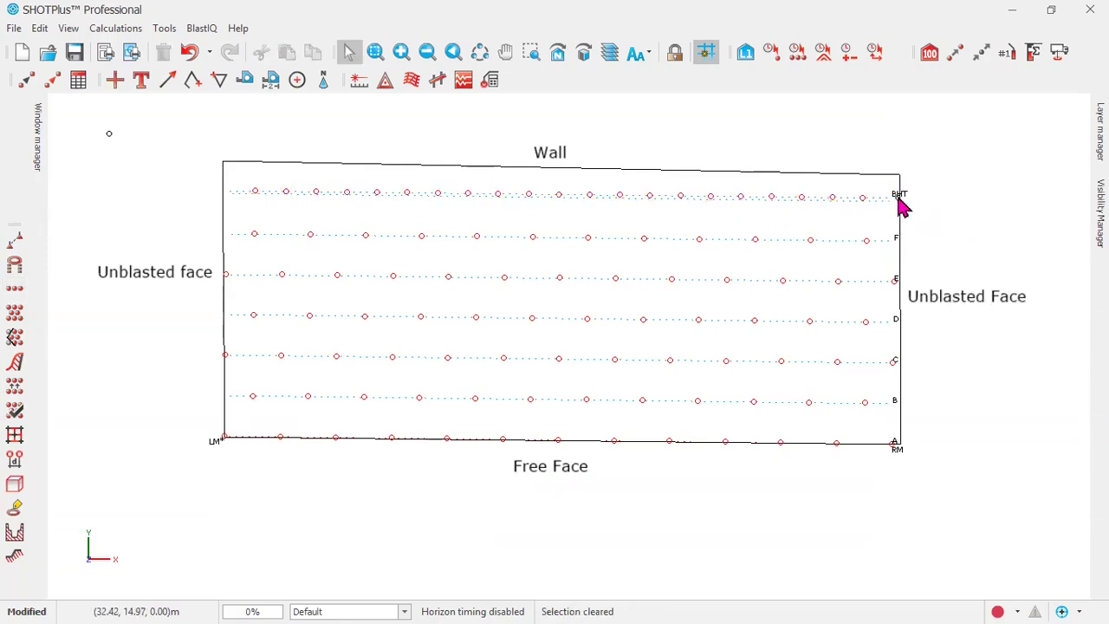
Step: Select the row BHT line among the overlapping objects at its right end and delete that row
left_click(900, 202)
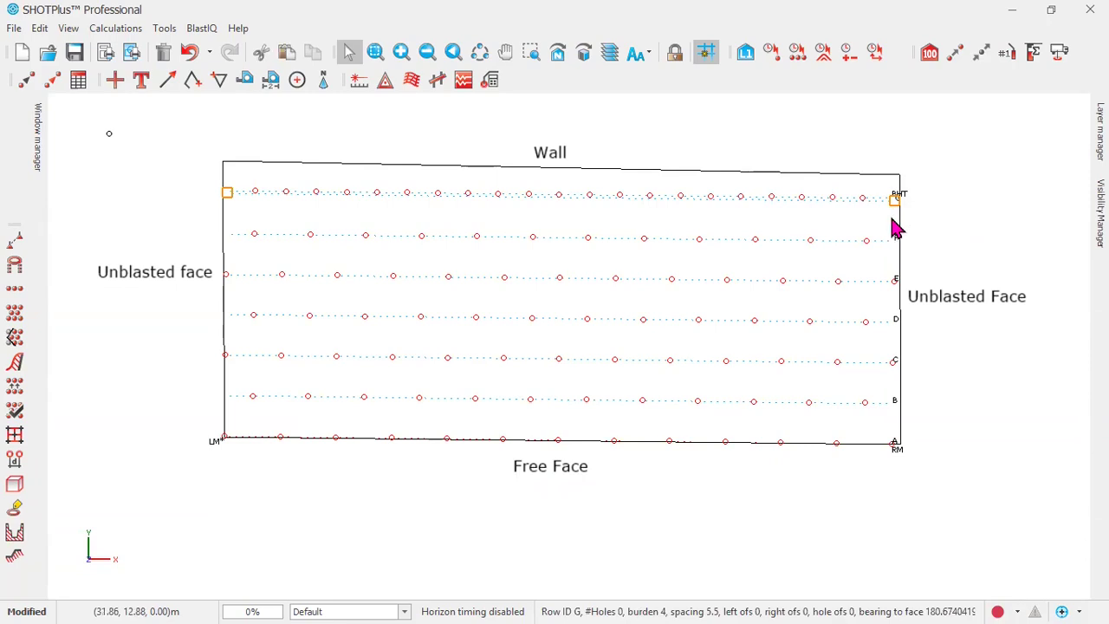
key("Escape")
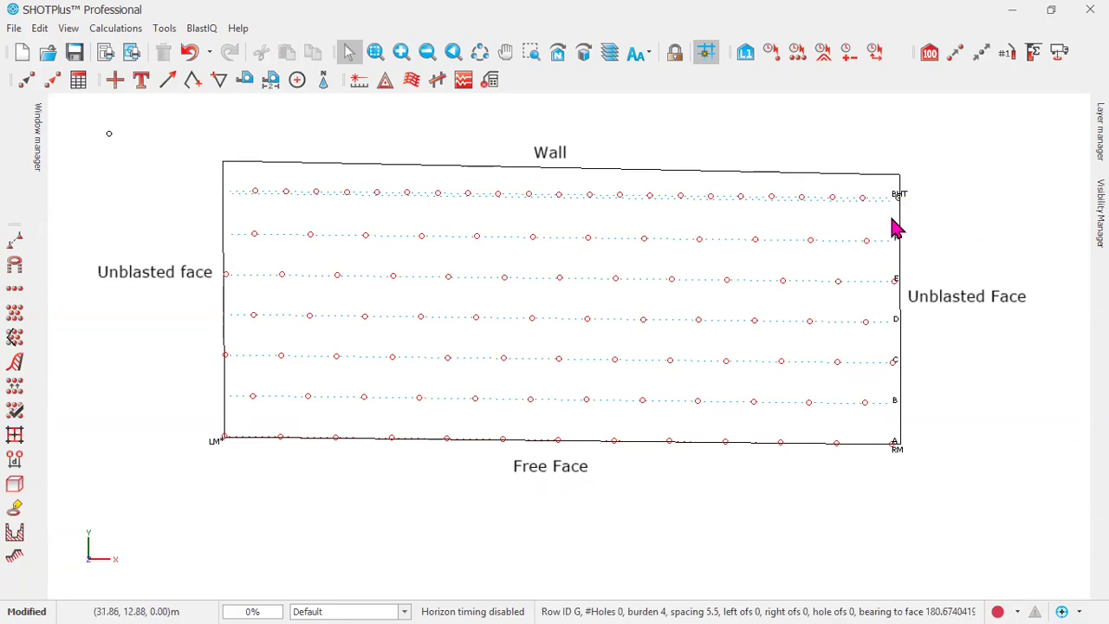
left_click(901, 206)
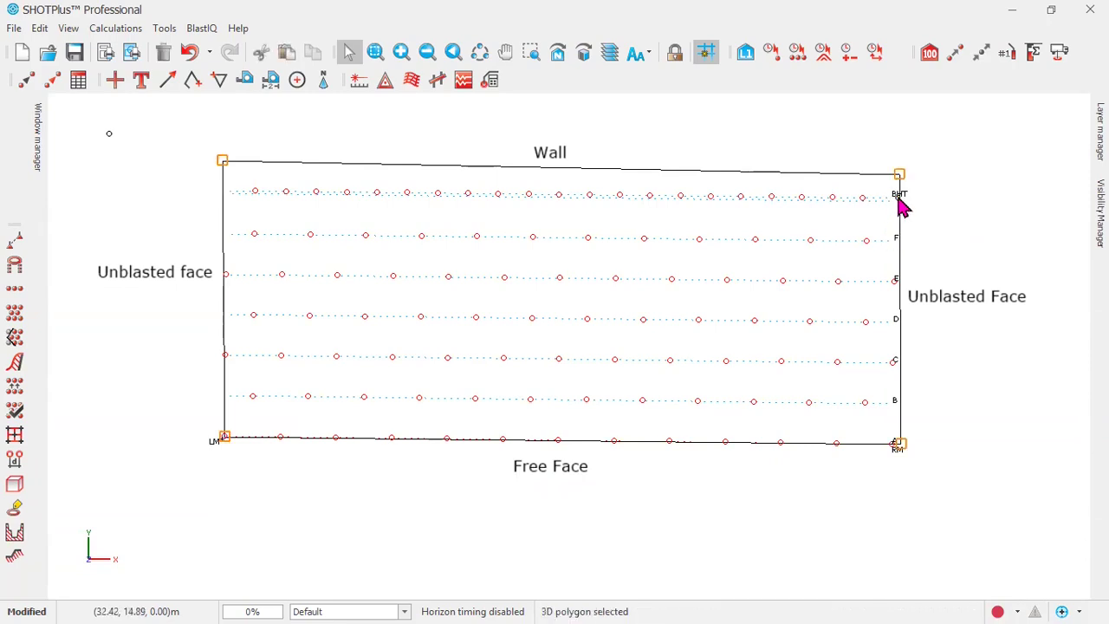
left_click(899, 207)
left_click(902, 207)
left_click(901, 206)
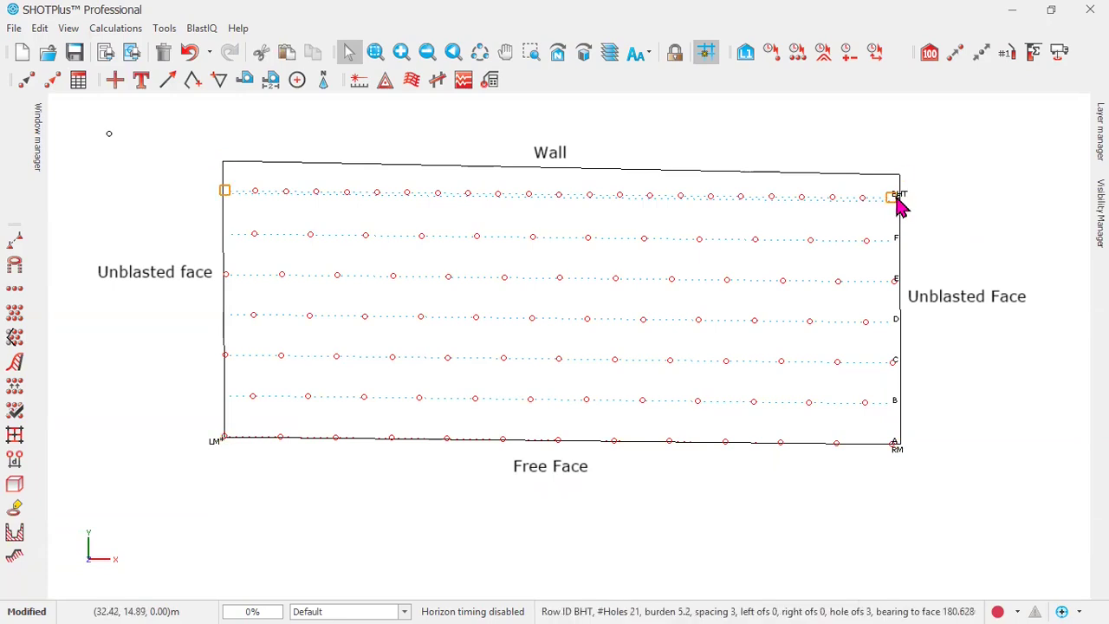
key("Delete")
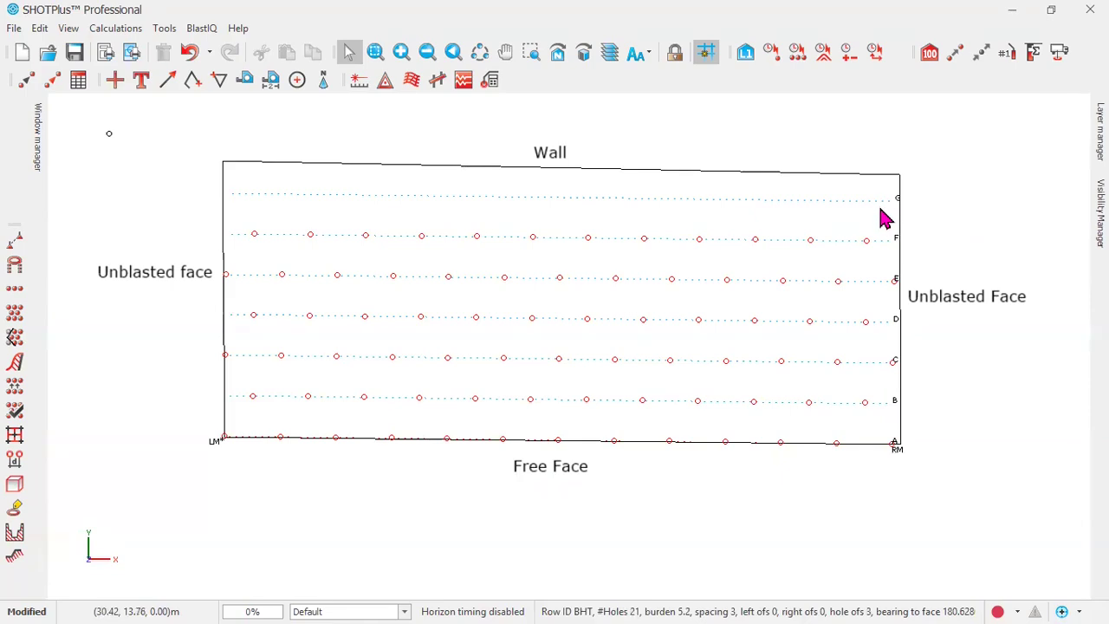
Step: Try to delete the empty row G, and undo the row deletions
left_click(885, 201)
key("Delete")
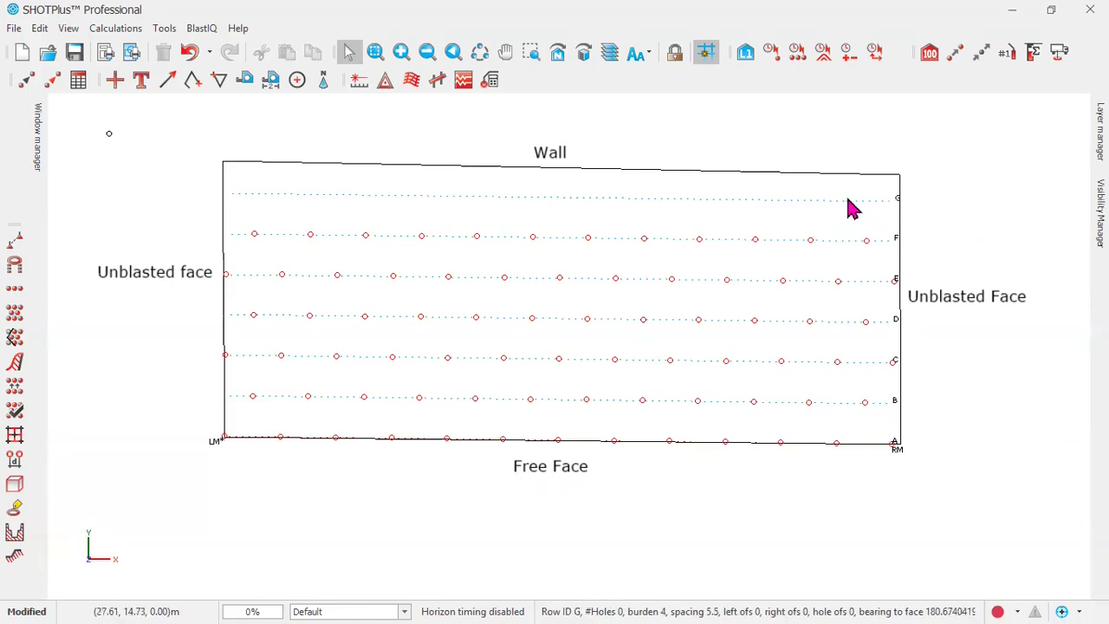
key("ctrl+z")
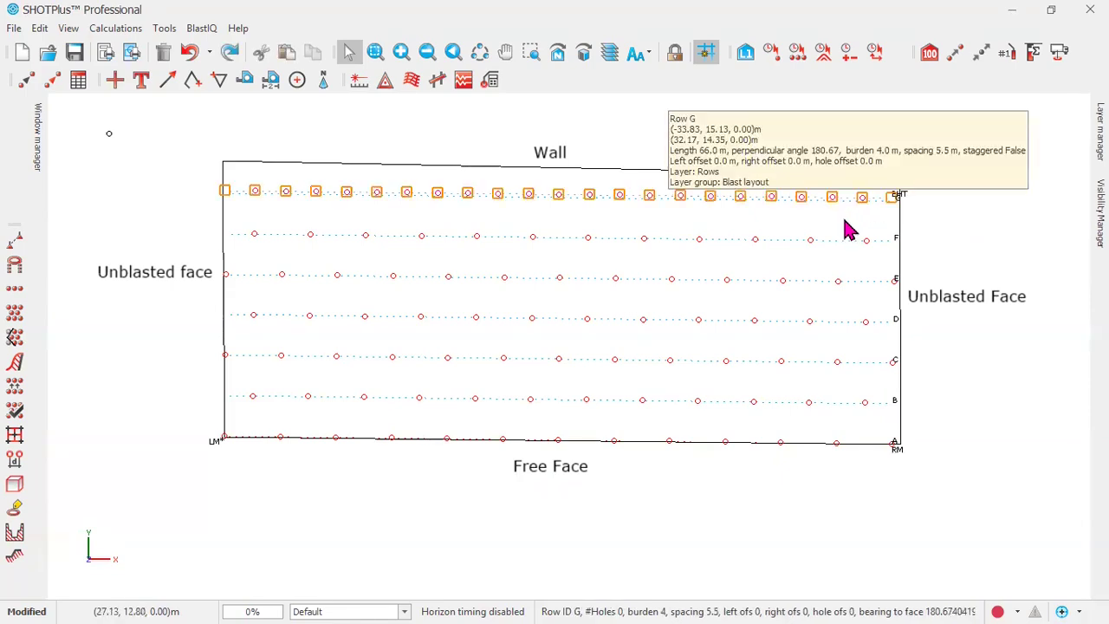
left_click(936, 260)
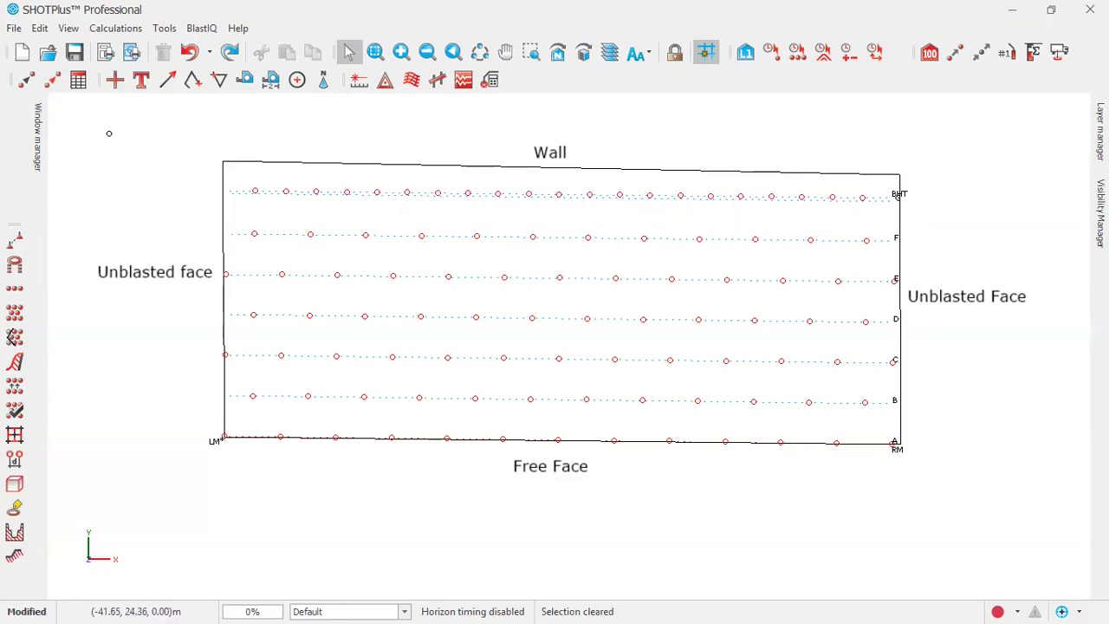
Step: Add the text label "Buffer holes" and move it outside the pattern, above and beyond the boundary's upper right corner
left_click(141, 79)
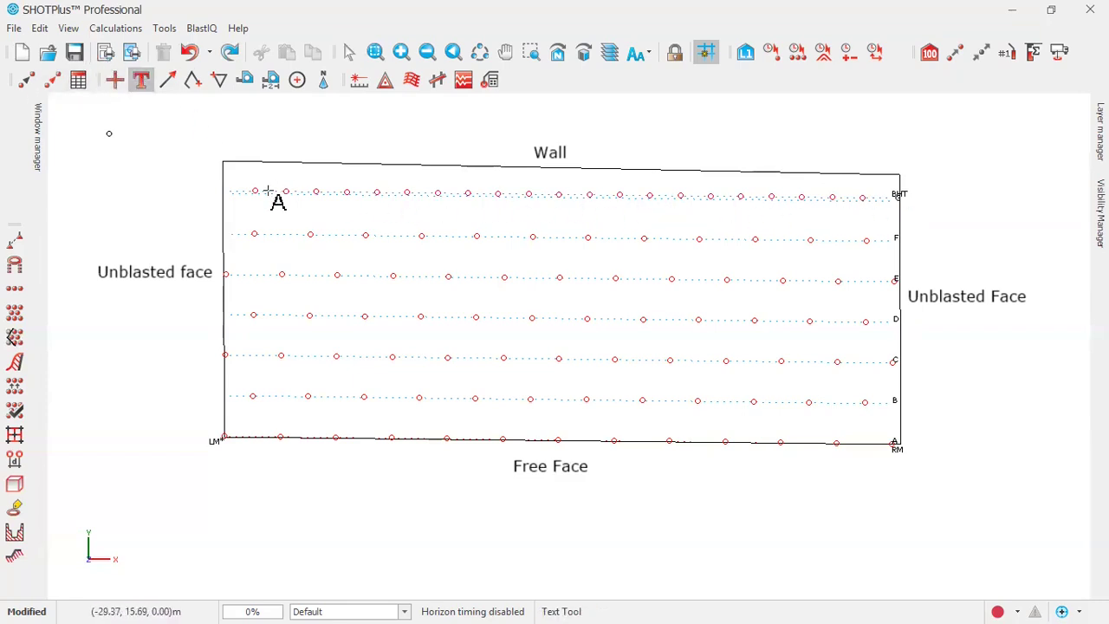
left_click(935, 188)
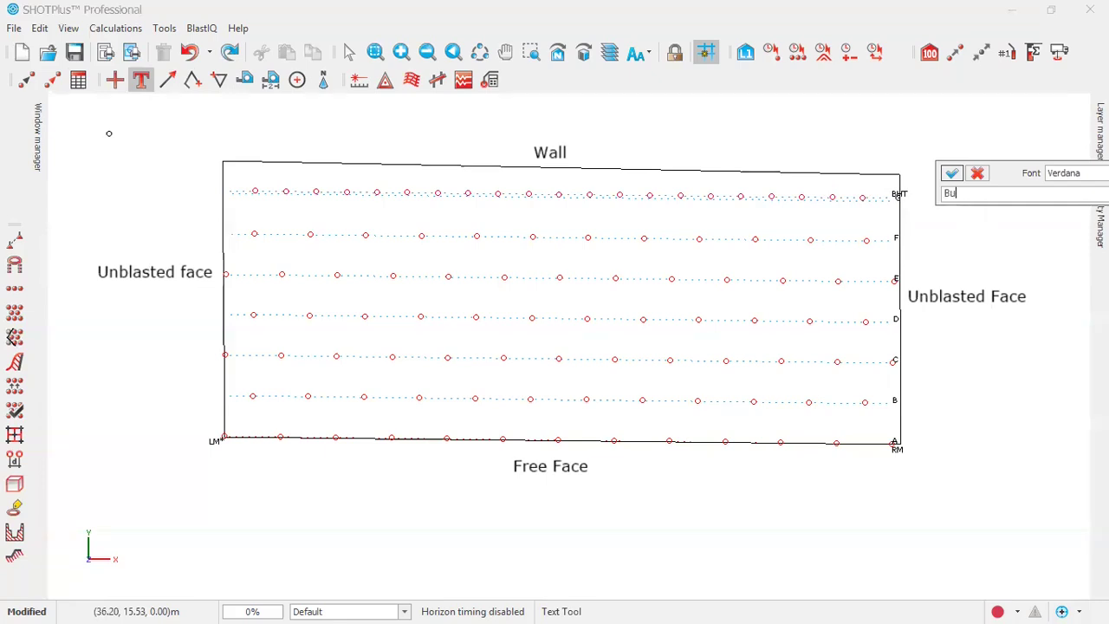
type("oles")
left_click(951, 178)
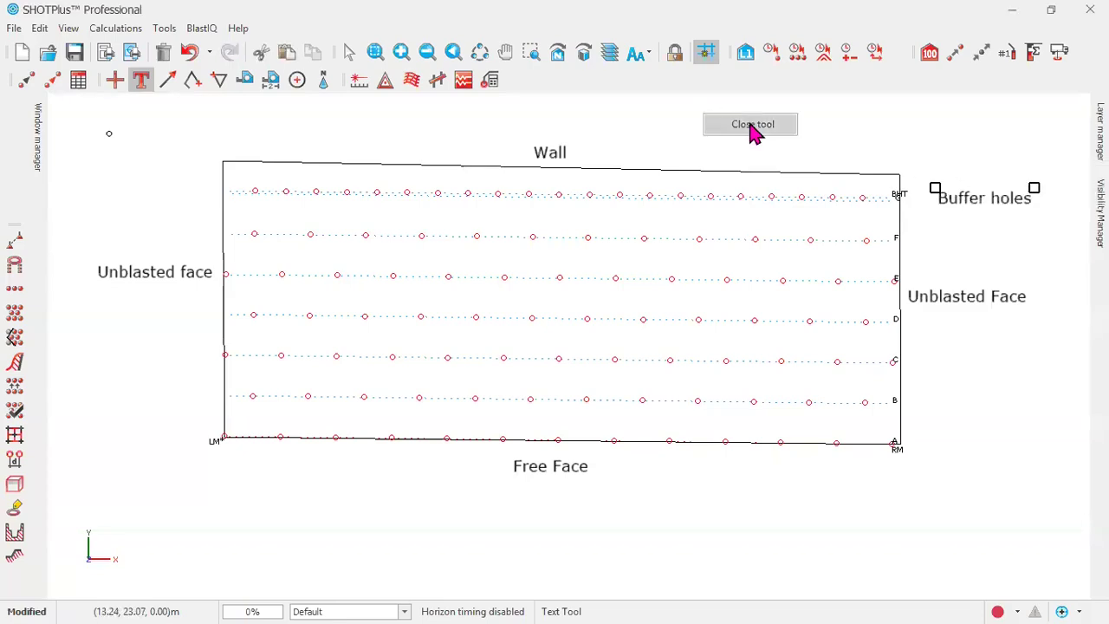
left_click(752, 124)
left_click_drag(992, 207, 1013, 154)
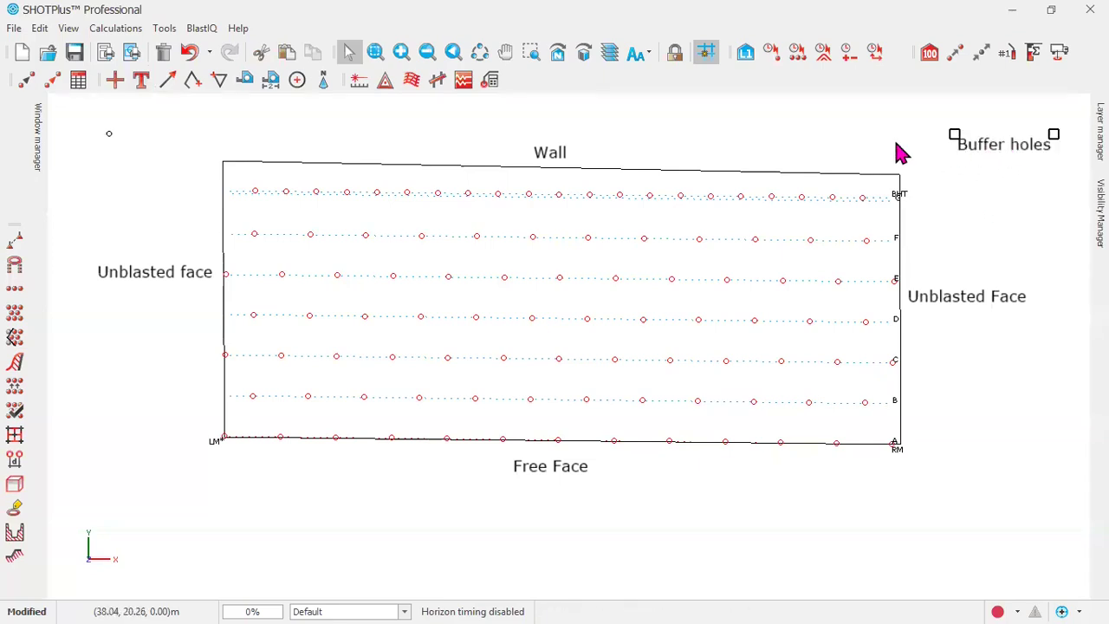
Step: Draw an arrow from a hole near the right end of the buffer row to the "Buffer holes" label
left_click(170, 83)
left_click(830, 195)
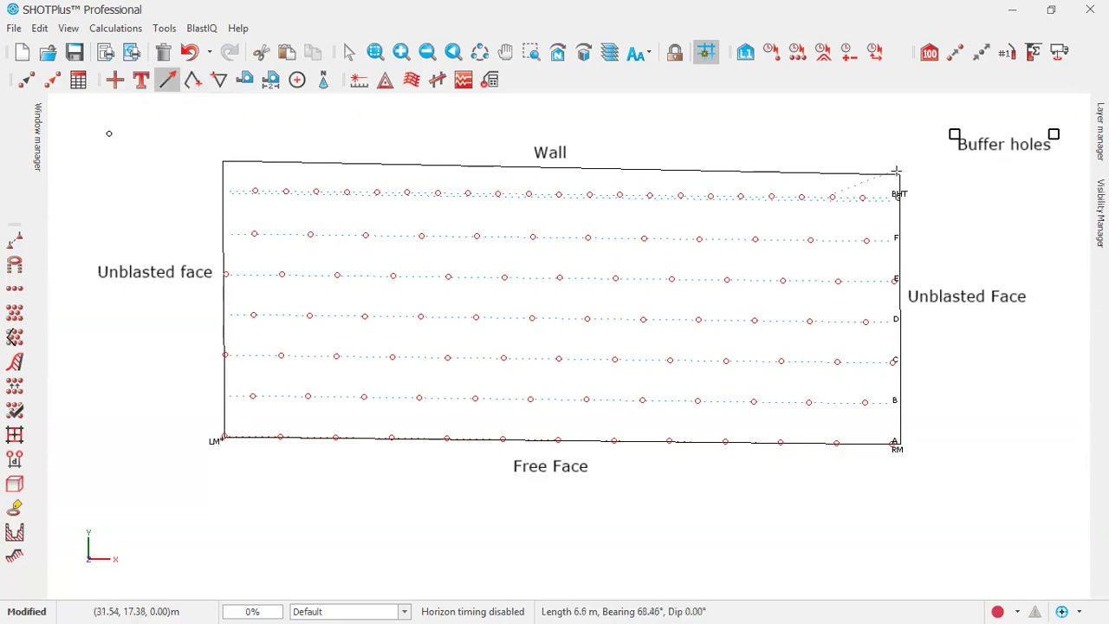
left_click(942, 155)
right_click(913, 204)
left_click(935, 218)
left_click(938, 234)
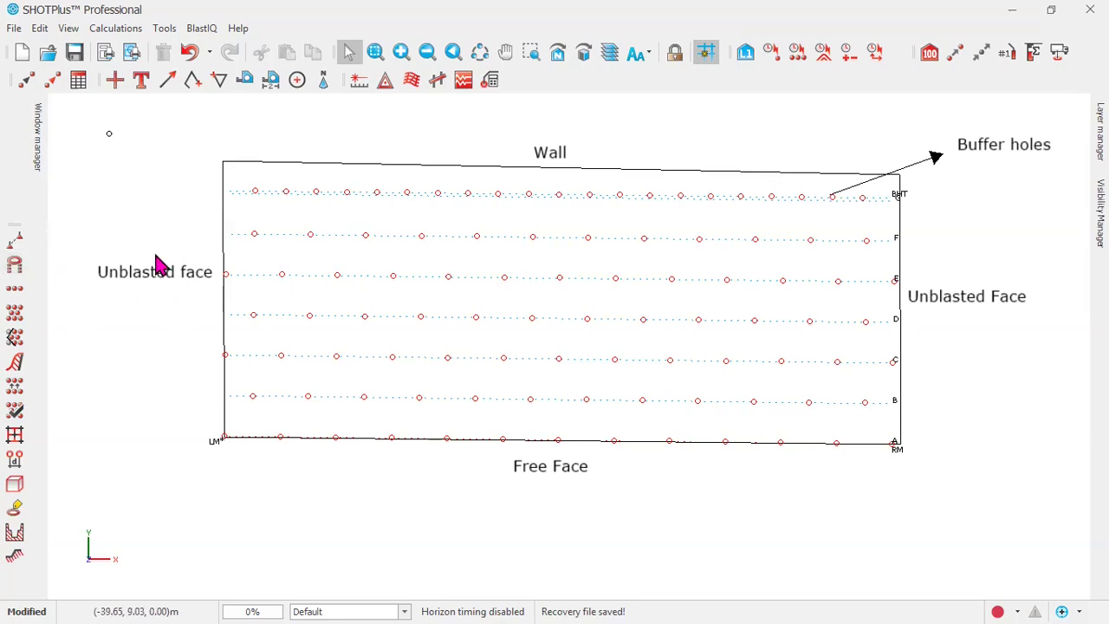
Step: Start adding single holes and set the Production hole default diameter to 165 mm
left_click(15, 271)
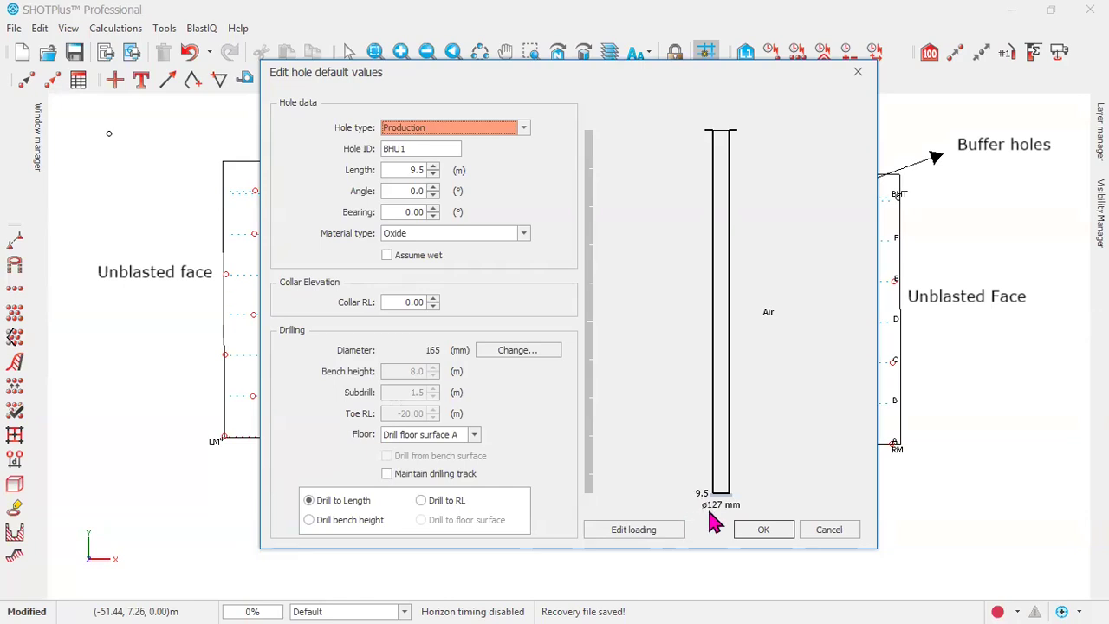
left_click(522, 353)
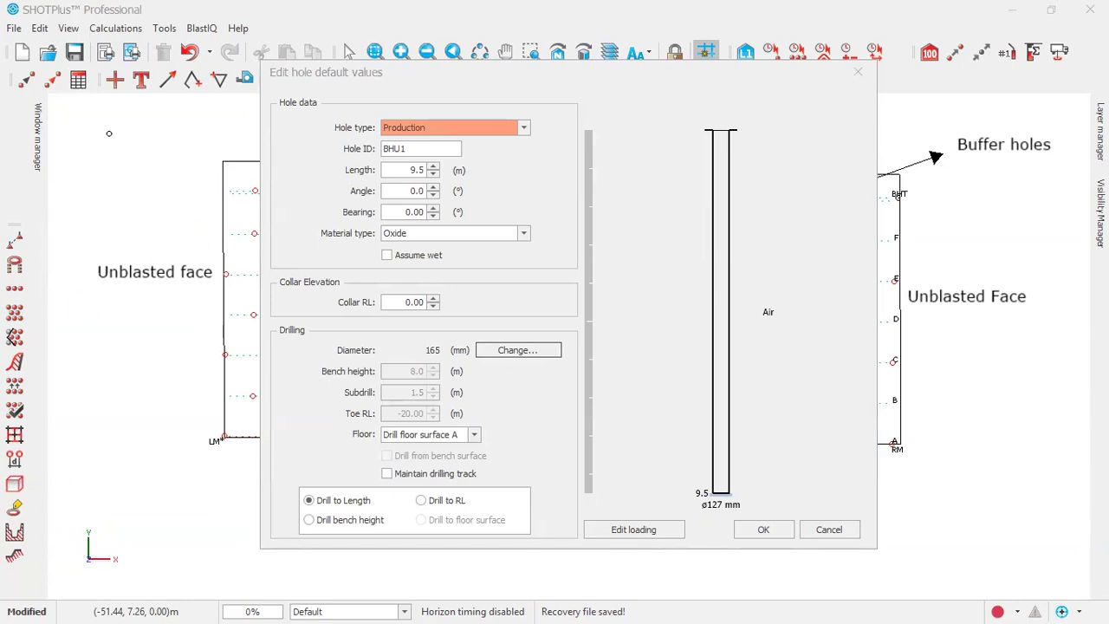
left_click(533, 280)
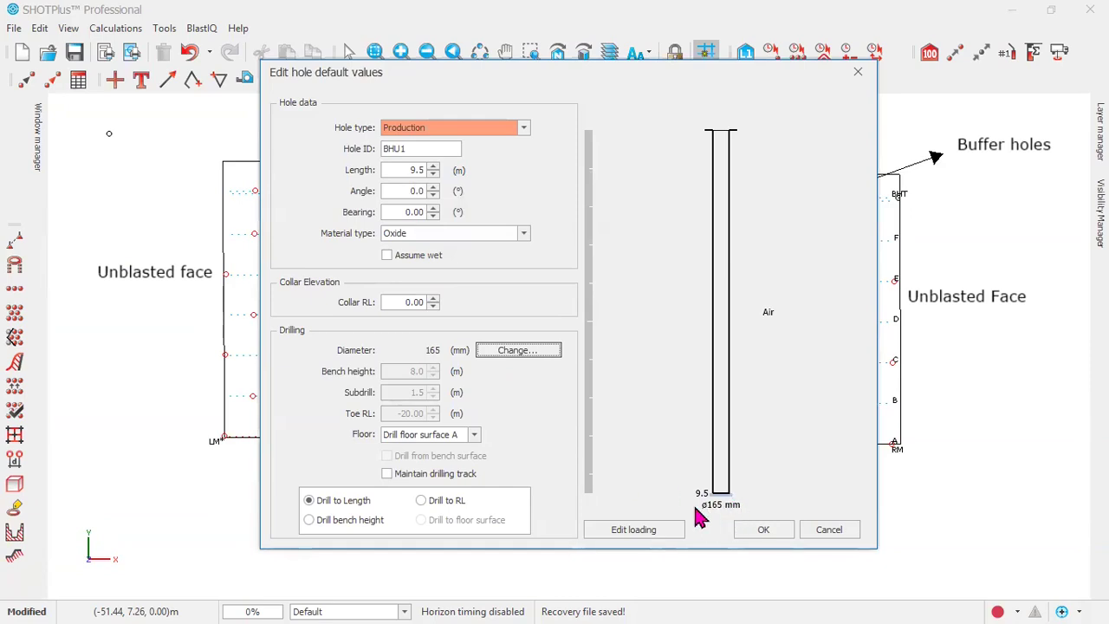
left_click(756, 530)
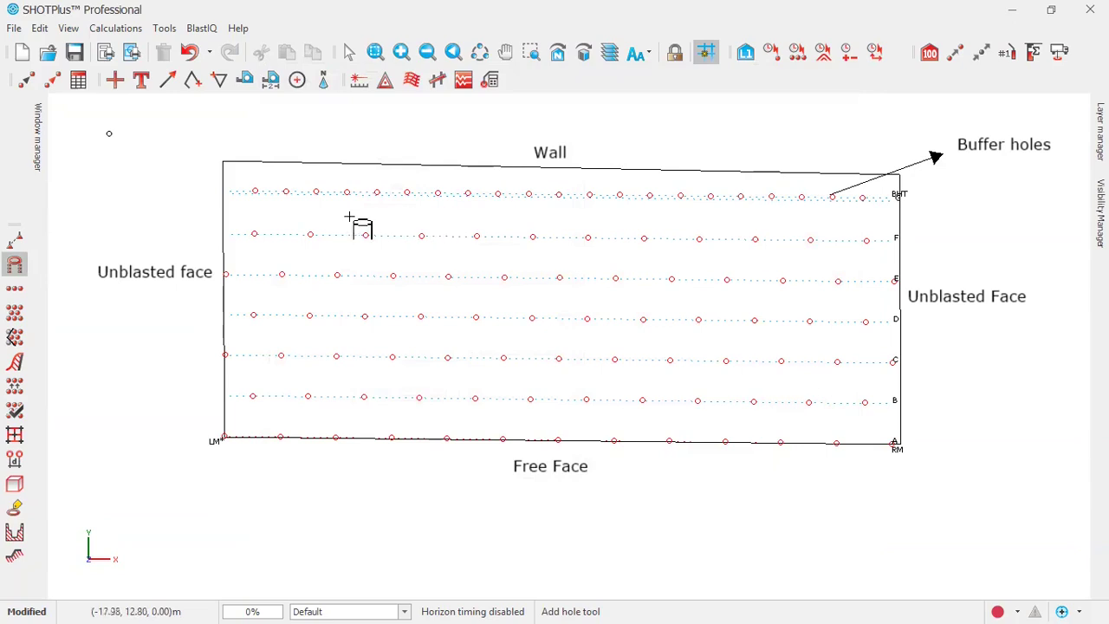
Step: Place ten single holes: one at the left end of row F, six scattered across the pattern and three beyond the free face
left_click(227, 234)
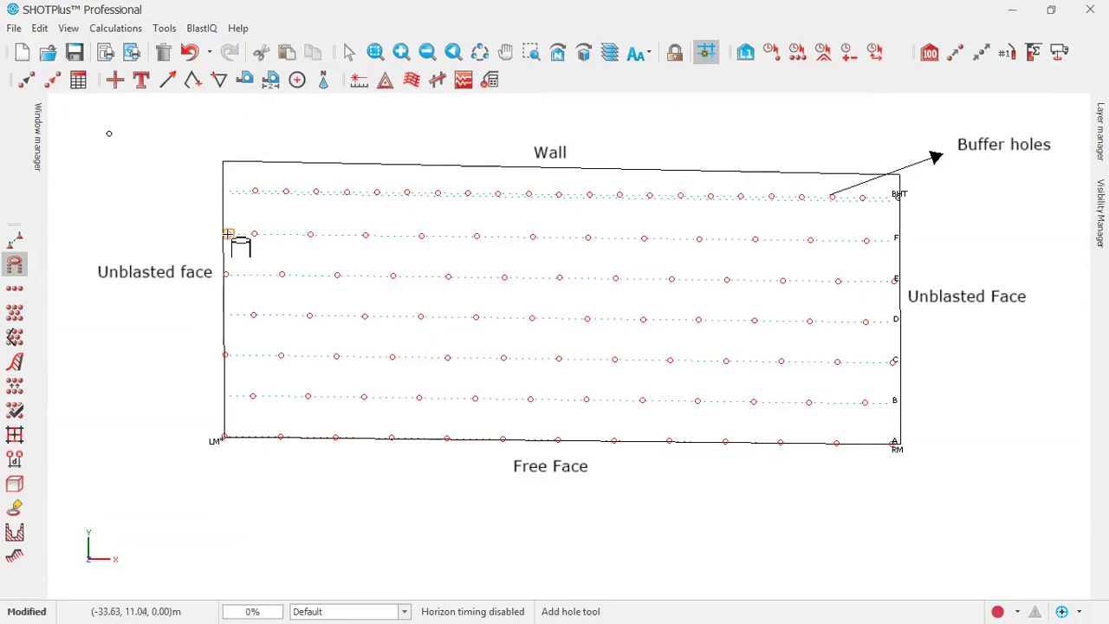
left_click(455, 251)
left_click(521, 198)
left_click(560, 279)
left_click(786, 261)
left_click(693, 339)
left_click(457, 415)
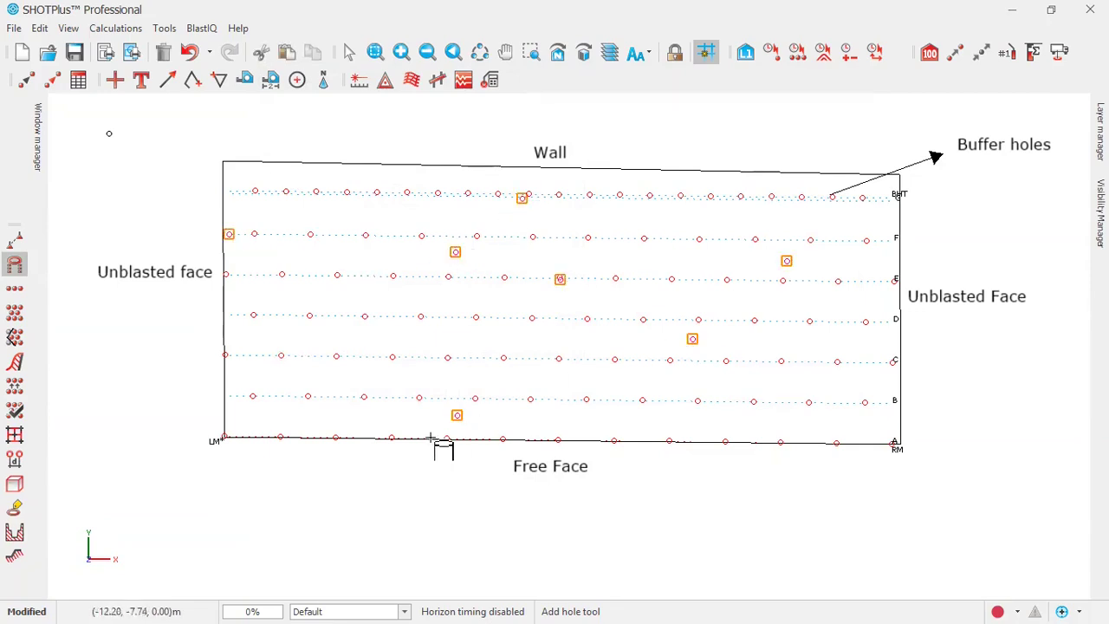
left_click(287, 525)
left_click(476, 516)
left_click(346, 492)
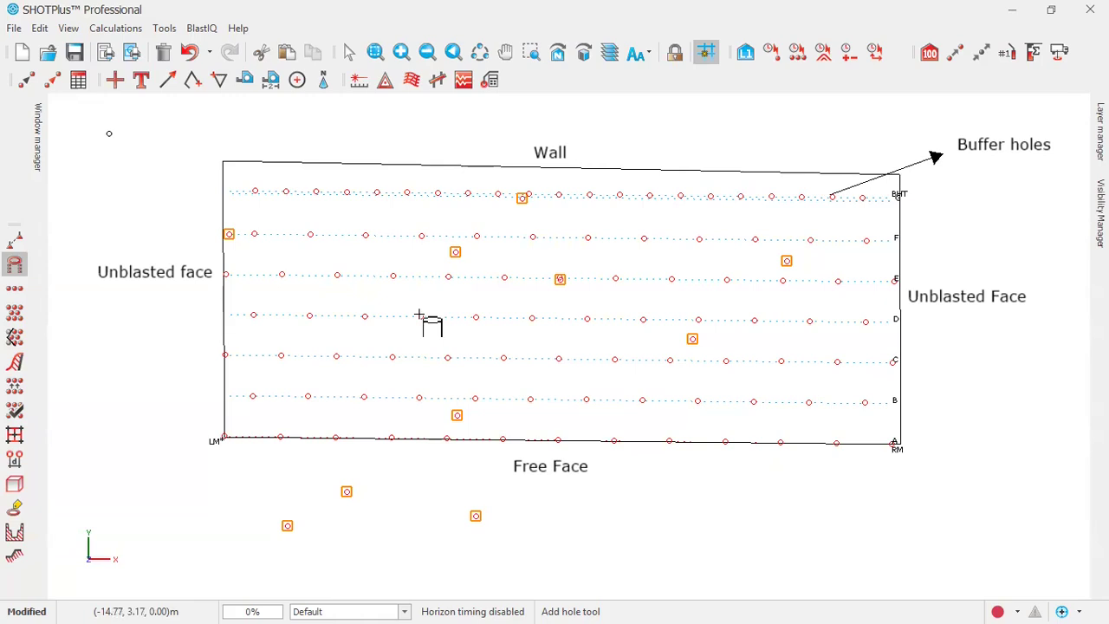
Step: Finish adding single holes and remove the ten extra holes from the layout
right_click(656, 480)
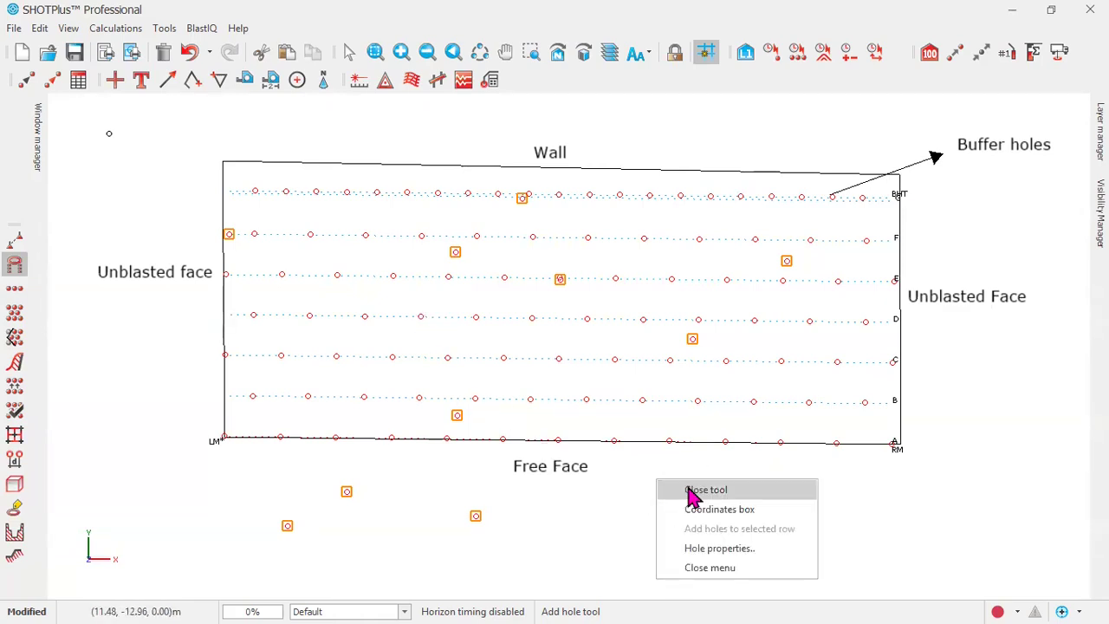
left_click(694, 492)
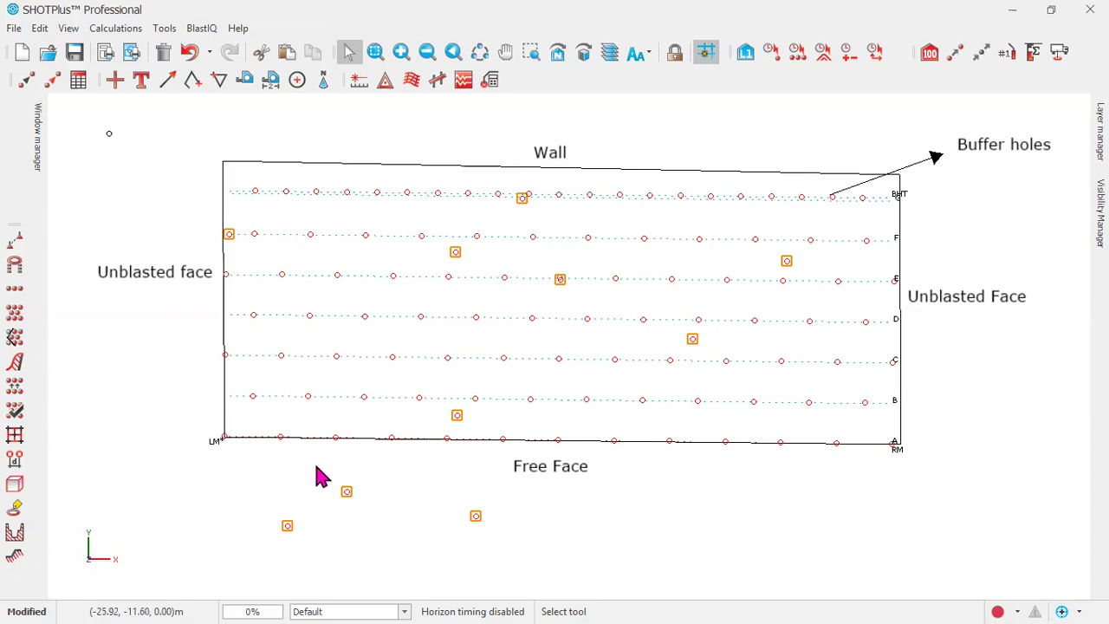
left_click(364, 486)
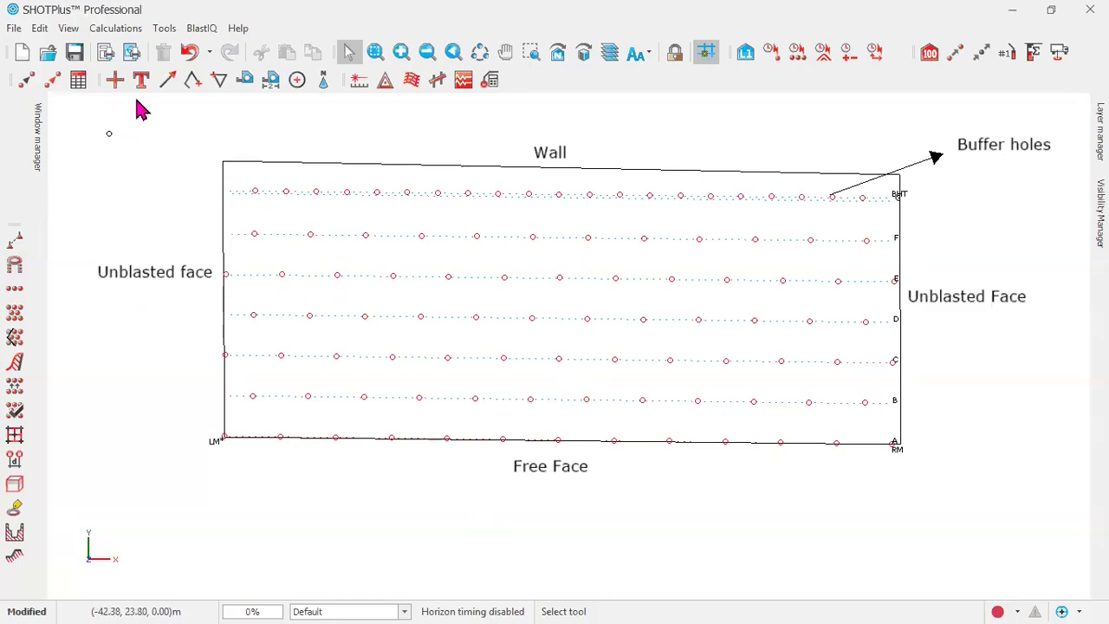
Step: Examine the file formats available for importing blast data into the layout
left_click(14, 28)
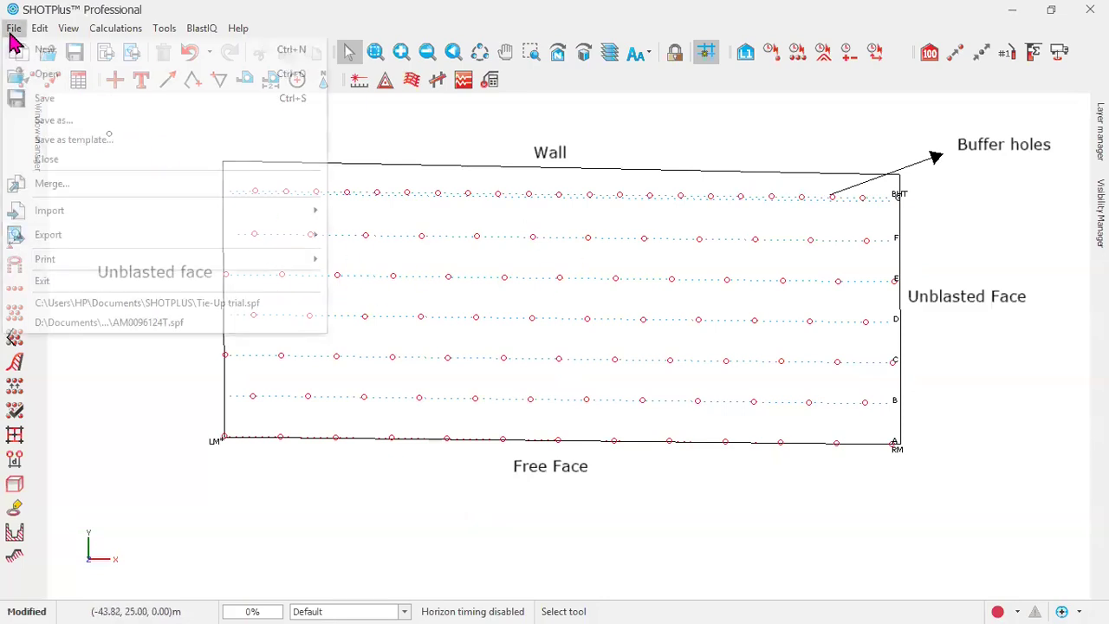
left_click(75, 225)
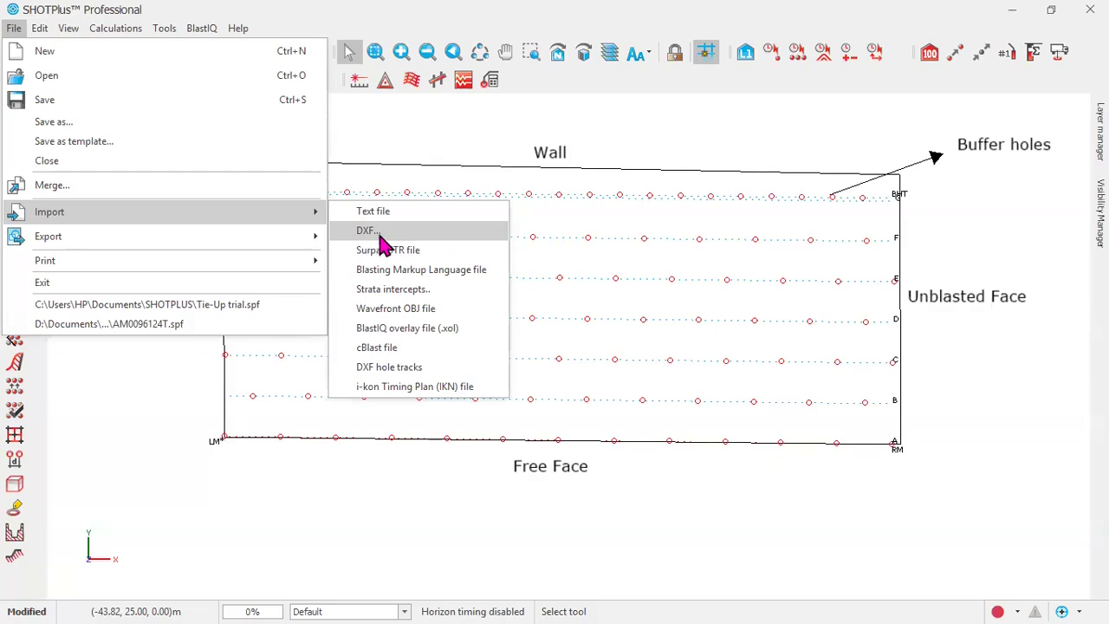
left_click(733, 484)
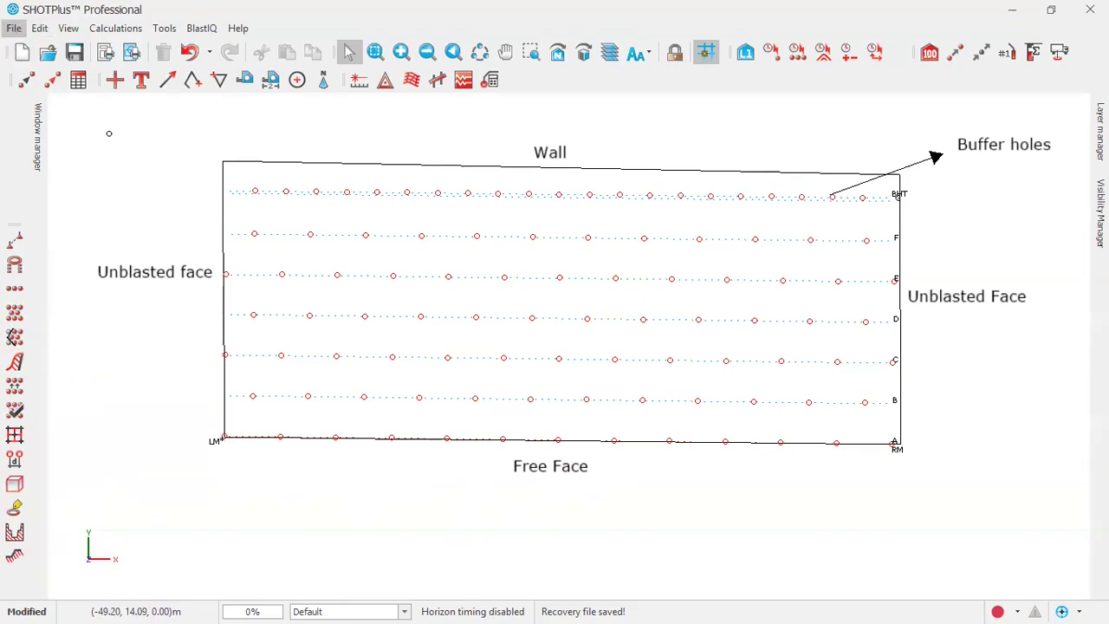
left_click(14, 30)
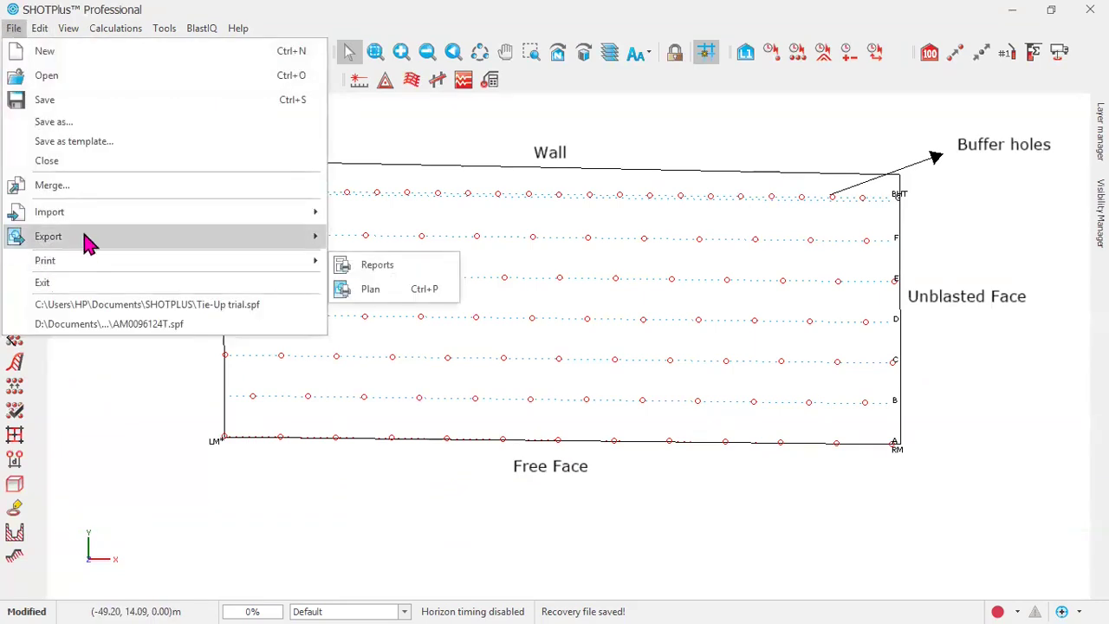
mouse_move(94, 217)
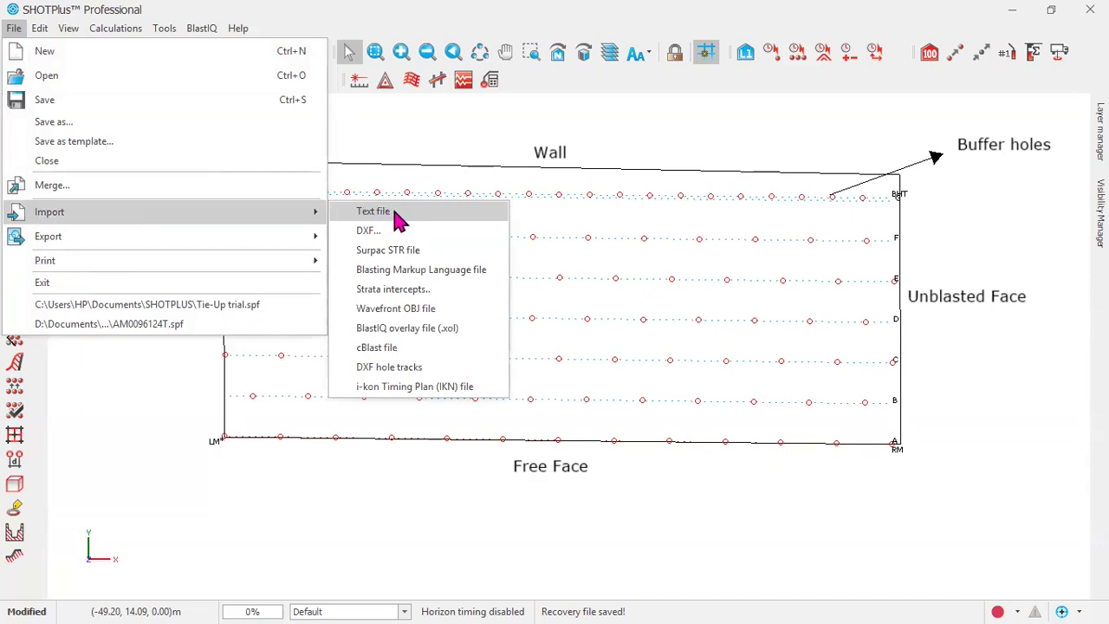
left_click(957, 364)
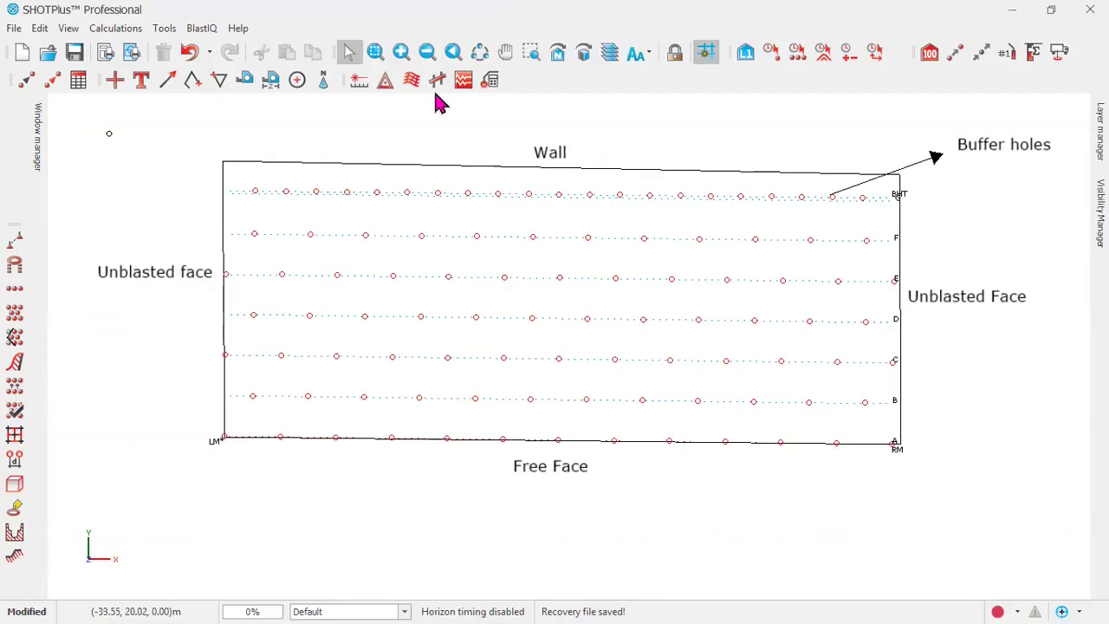
Step: Switch to the other open blast file, Tie-Up trial.spf, and maximize its window
left_click(1010, 18)
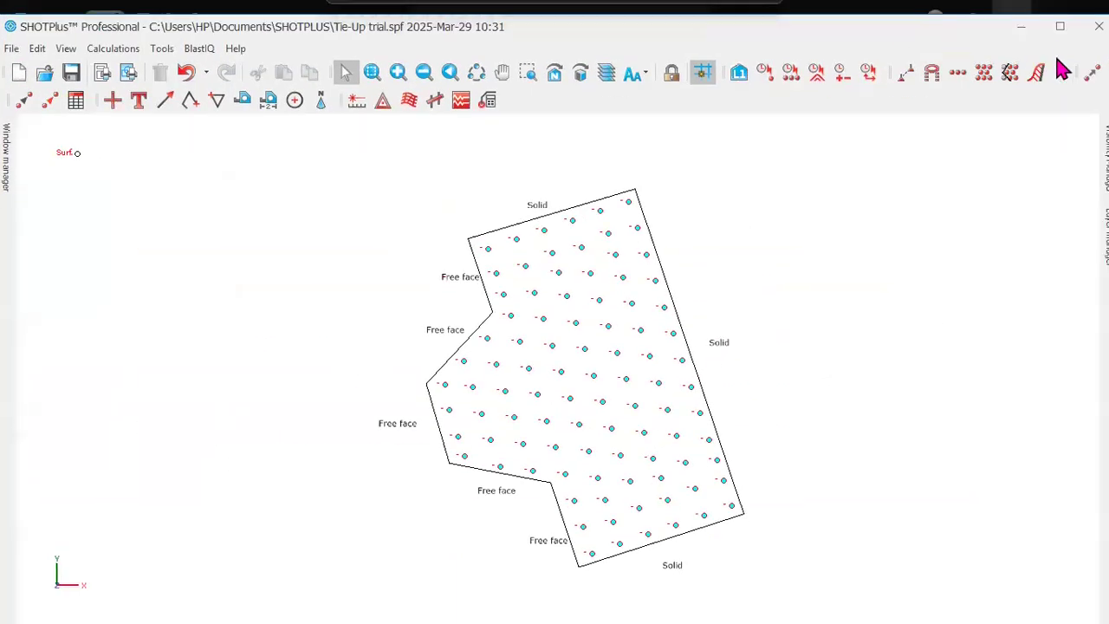
left_click(1069, 20)
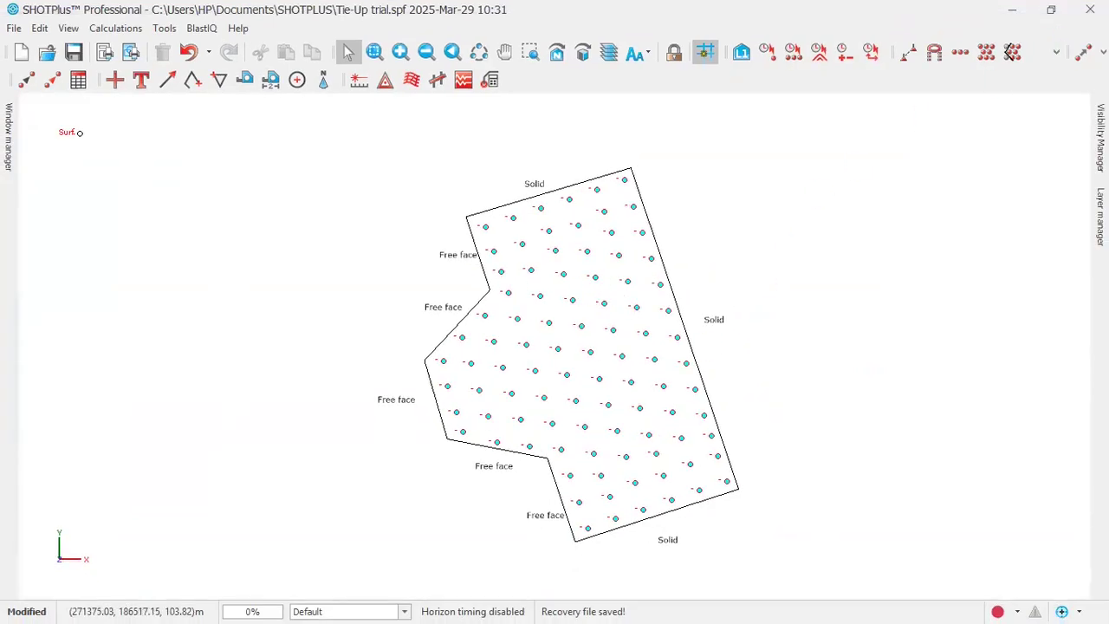
left_click(141, 80)
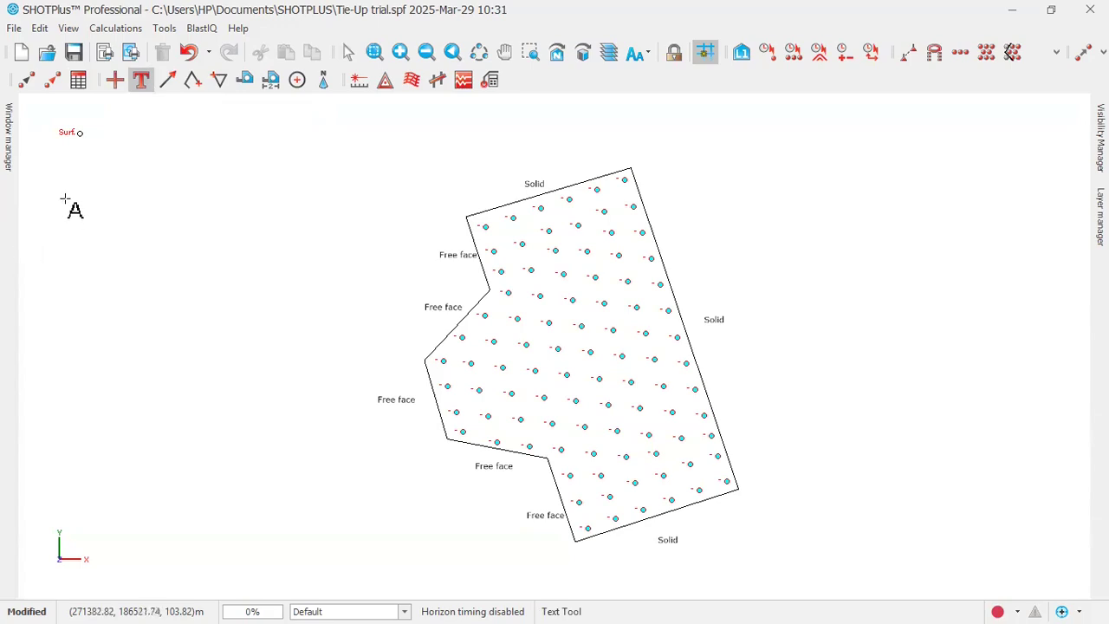
left_click(65, 198)
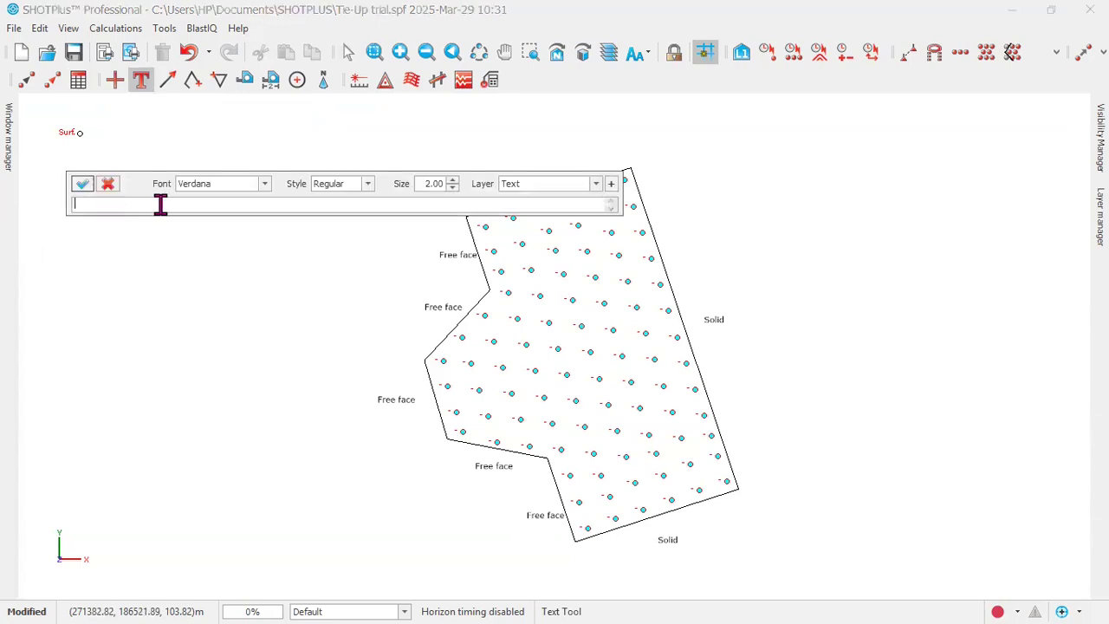
type("1. No free face")
type("2. 1 Free face   3. Mu")
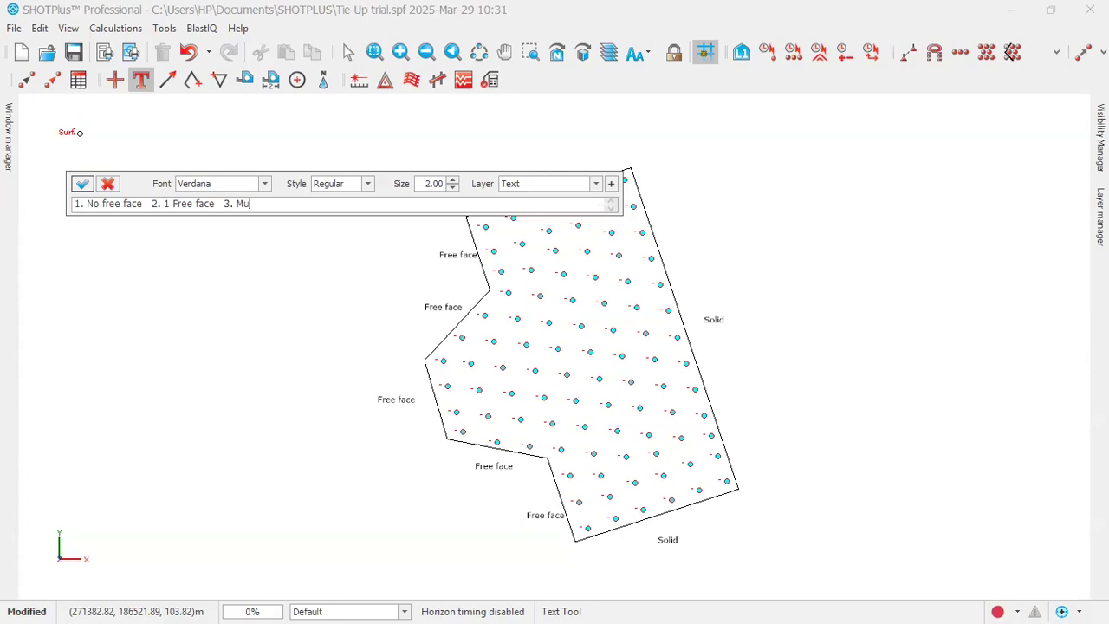
type("ltiple free facve")
key("BackSpace")
key("BackSpace")
key("BackSpace")
type("ce")
key("Escape")
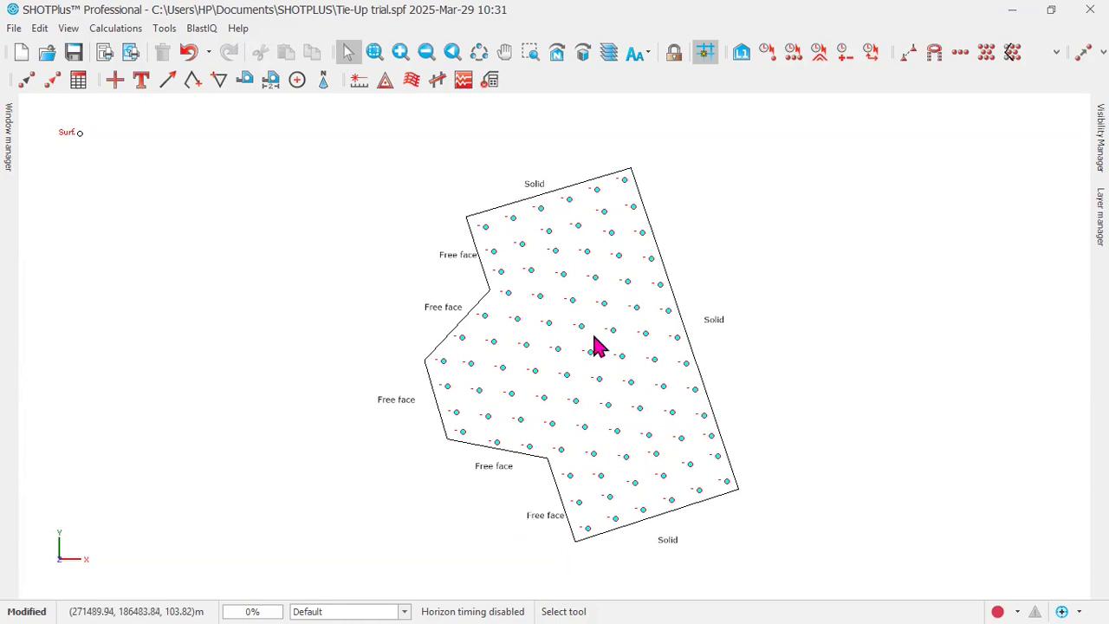
scroll(542, 525, "up", 2)
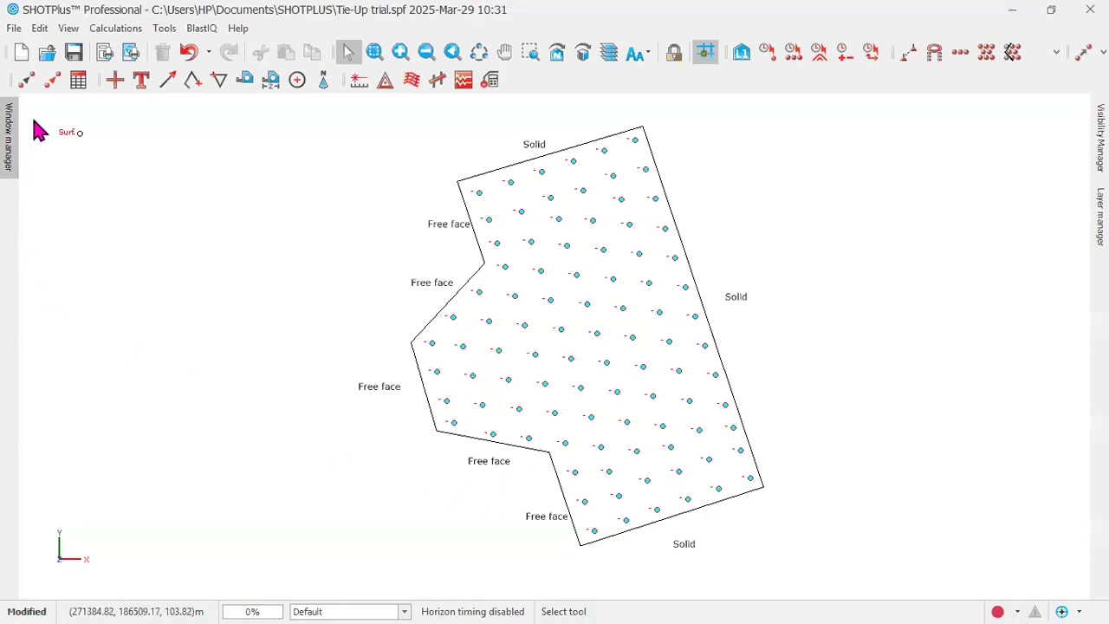
left_click(140, 80)
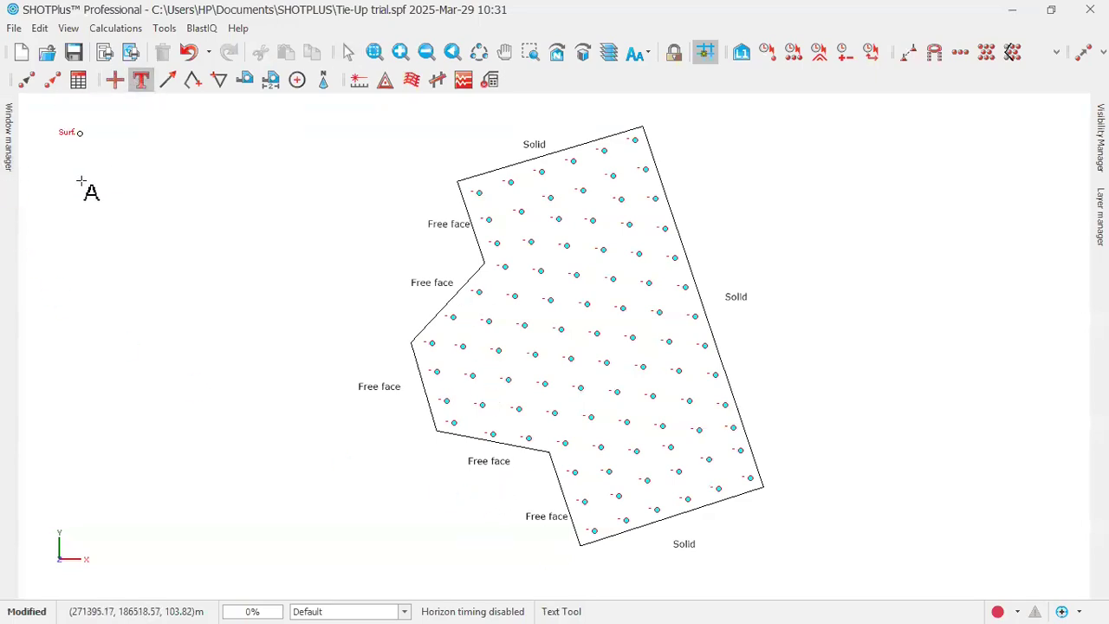
left_click(80, 180)
type("V")
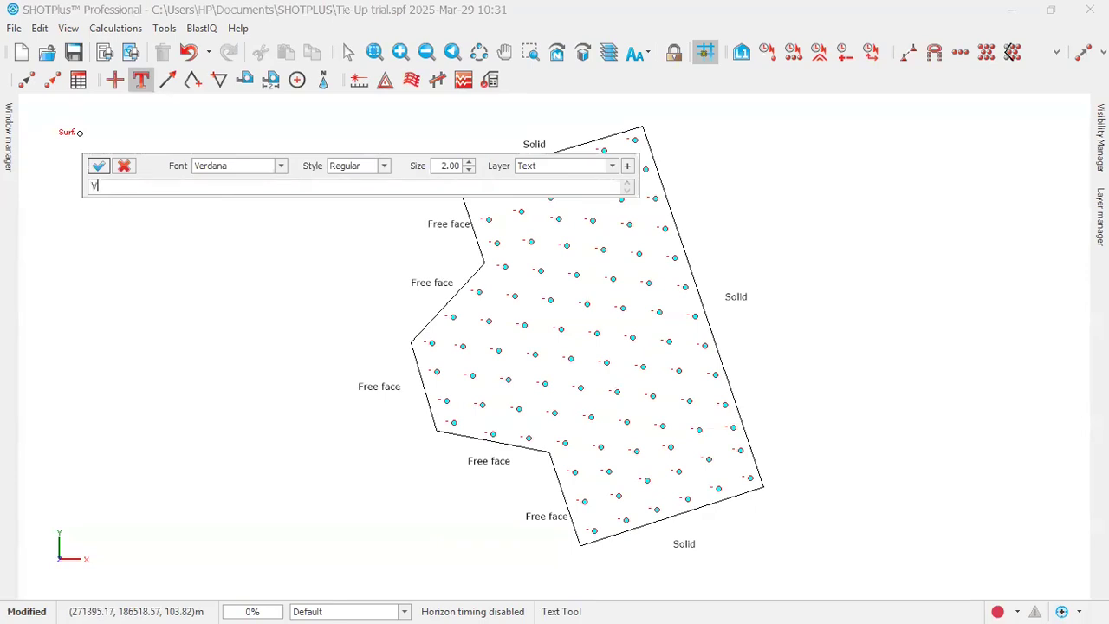
type(" tie-up / Christmas tree")
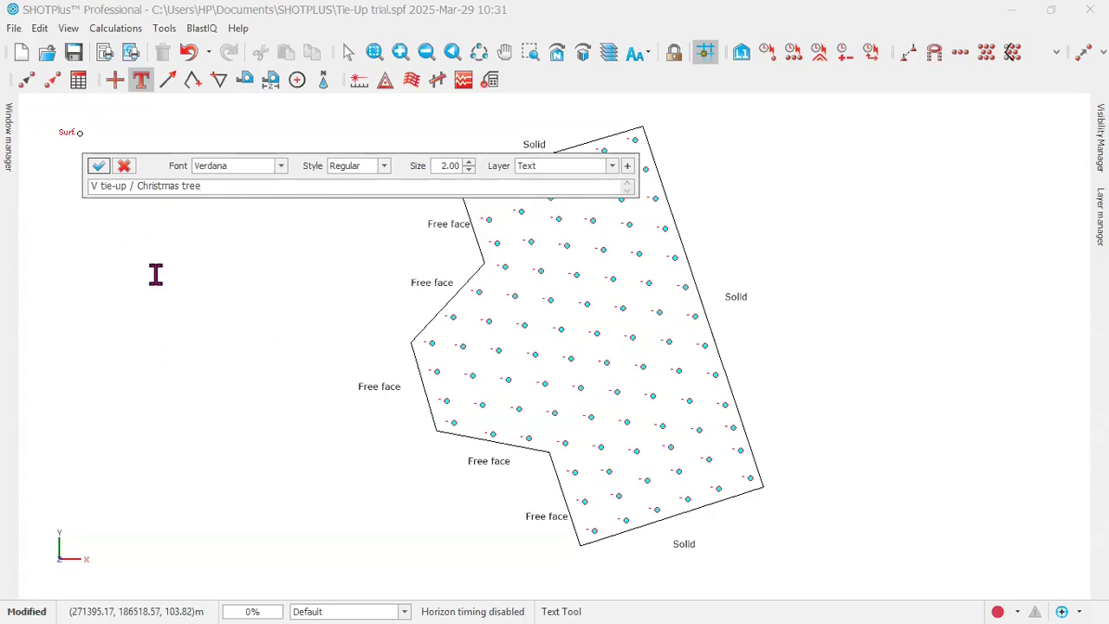
left_click(124, 167)
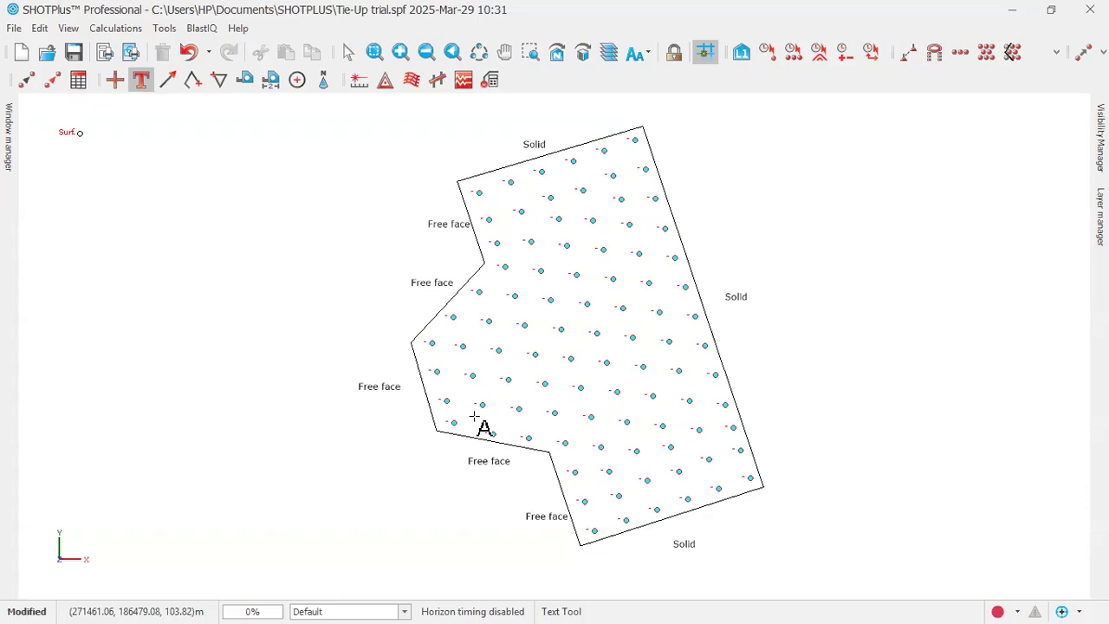
Step: Add the text label "No free face = Centre lift ........ 1 free face = V tie-up ......... Multiple free faces = Normal Echelon" beside the pattern
left_click(109, 163)
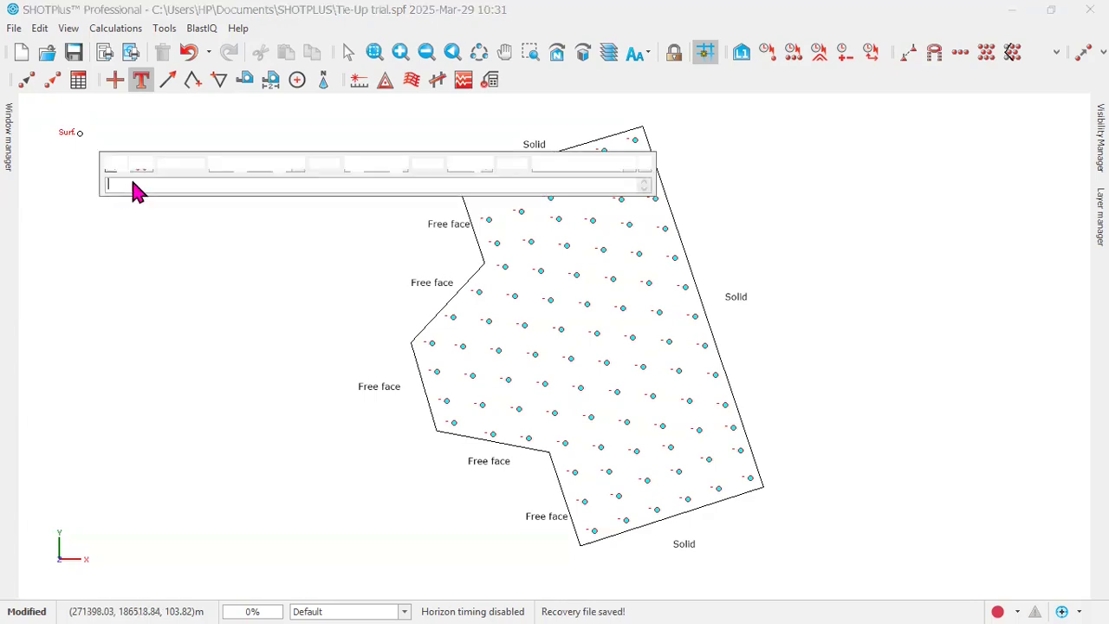
type("No ")
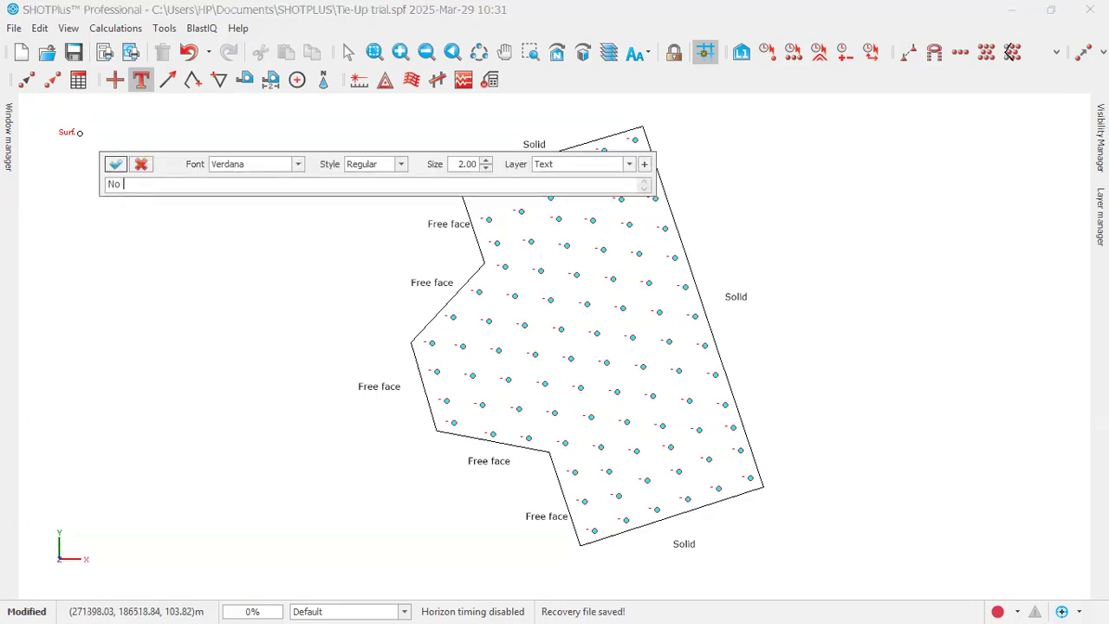
type("free face = V tie-up")
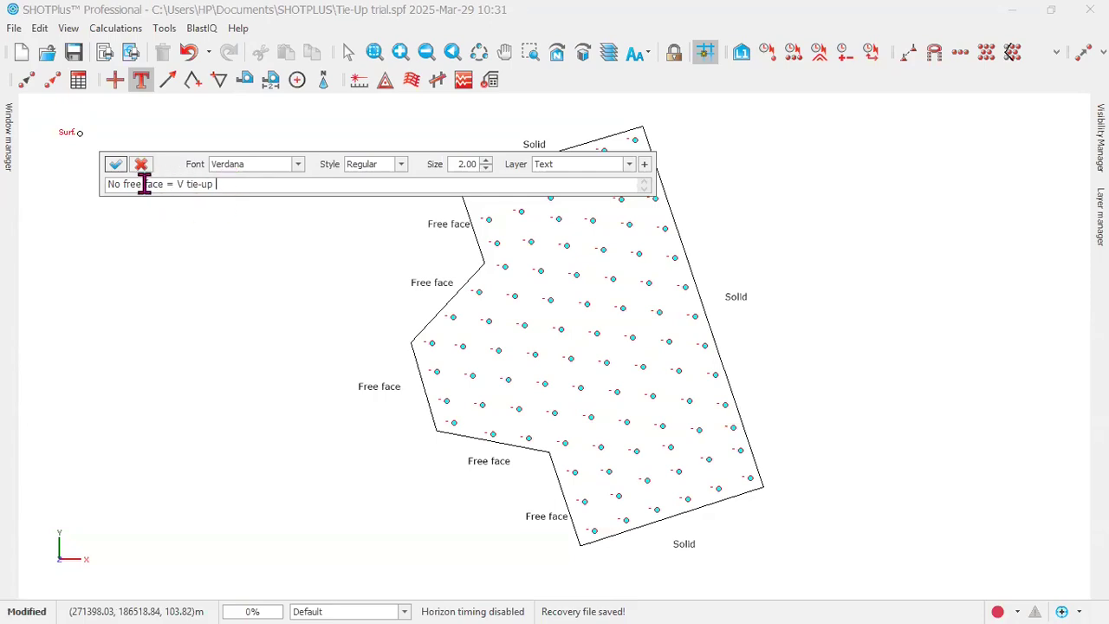
left_click_drag(118, 184, 104, 184)
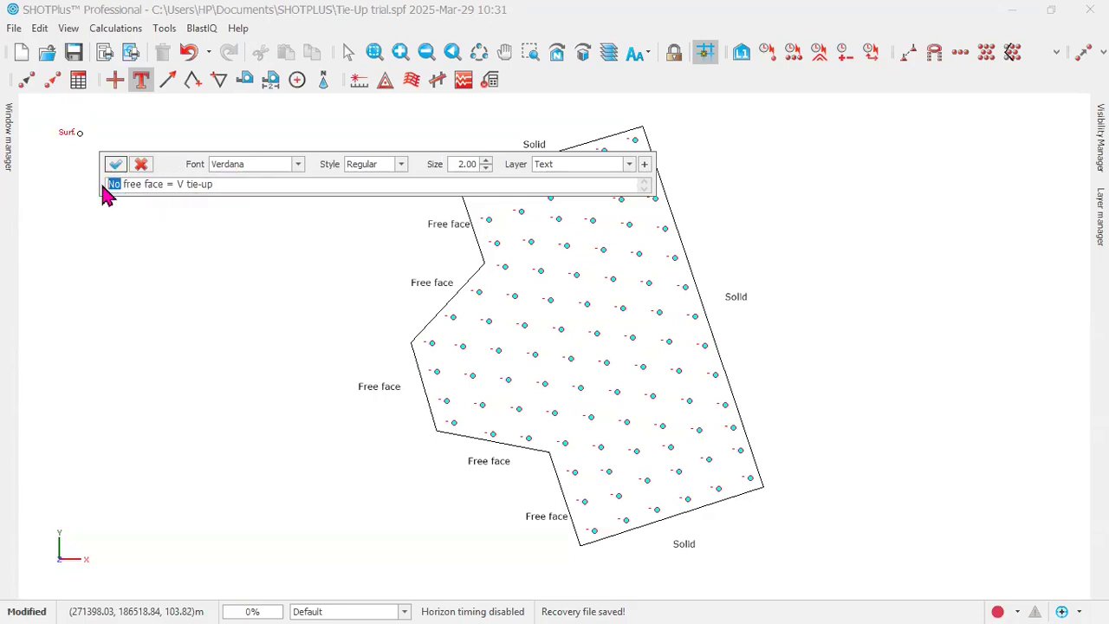
type("1")
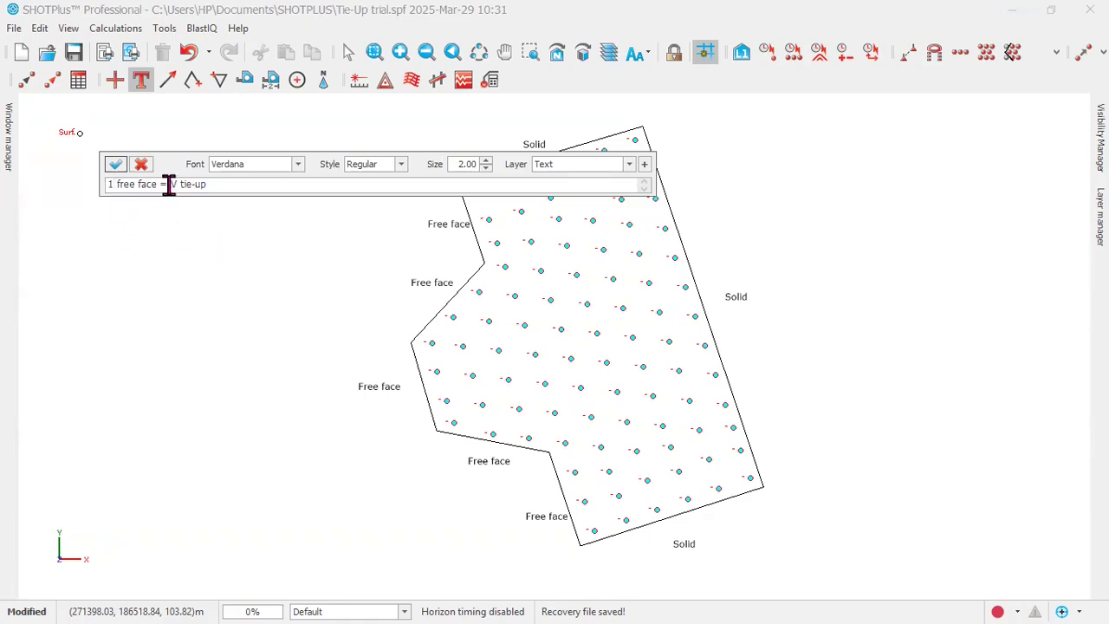
left_click_drag(112, 186, 104, 192)
type("No")
left_click_drag(179, 186, 219, 188)
type("0")
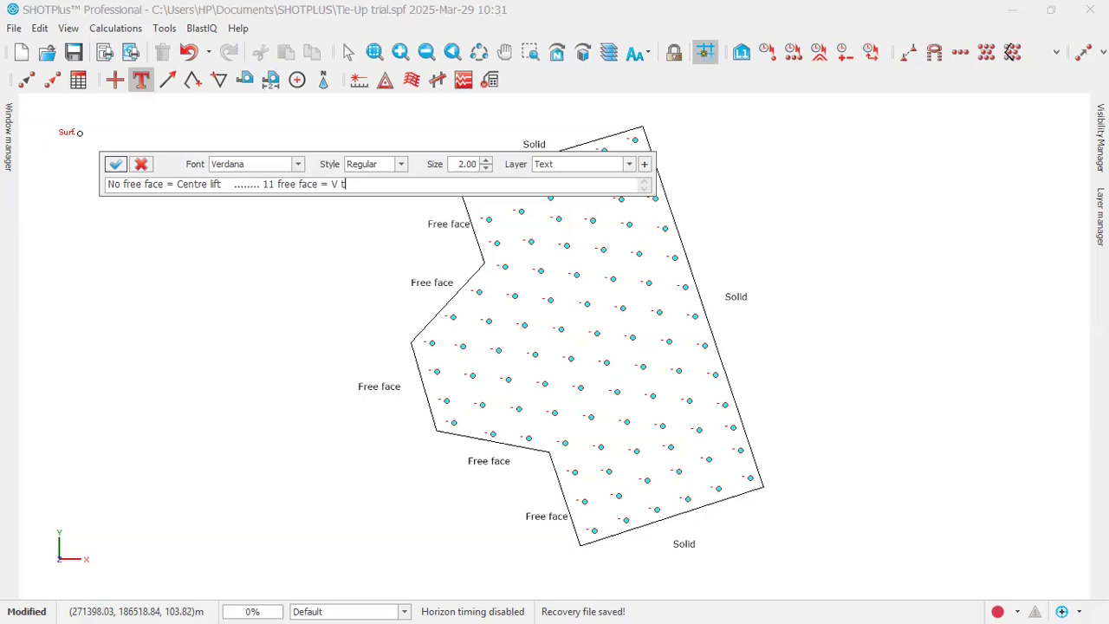
type("up ......... Multiple free faces = Normal Echelon")
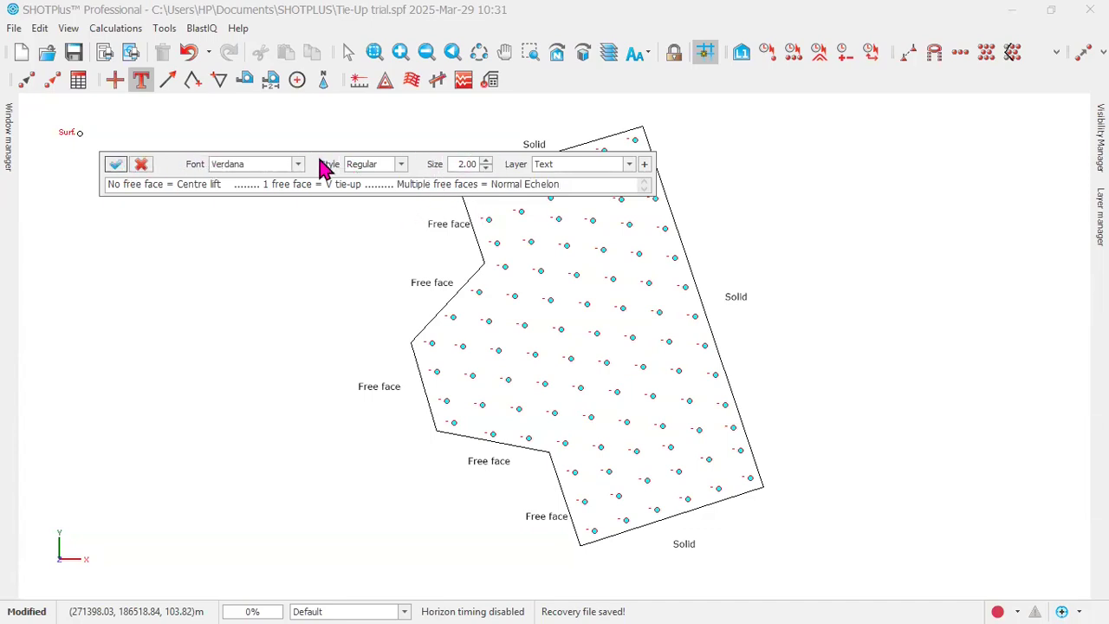
left_click(114, 165)
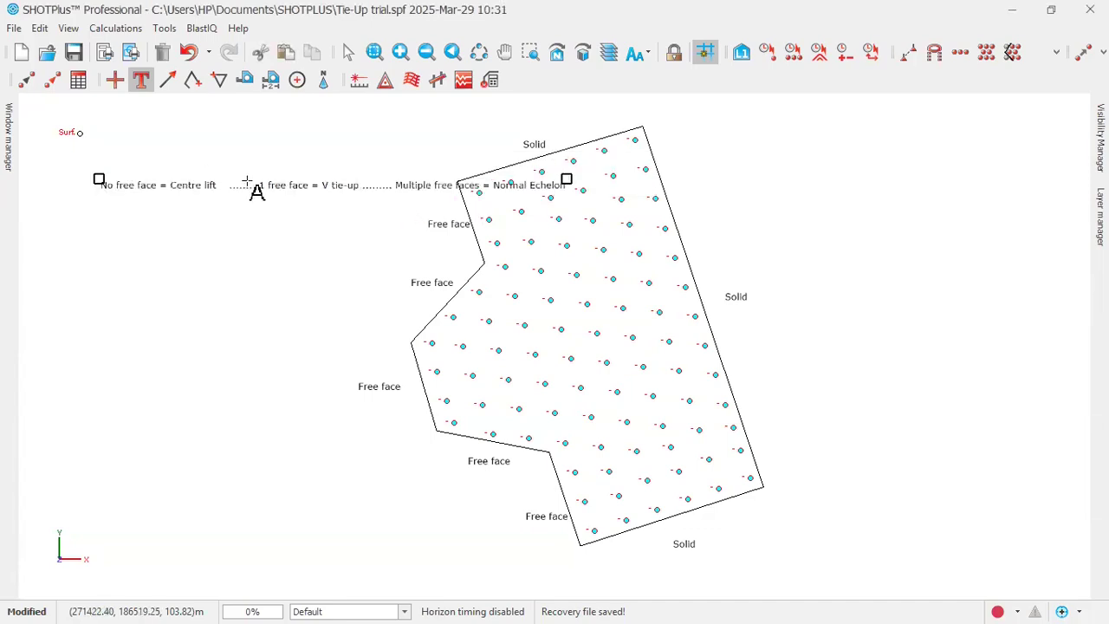
right_click(247, 191)
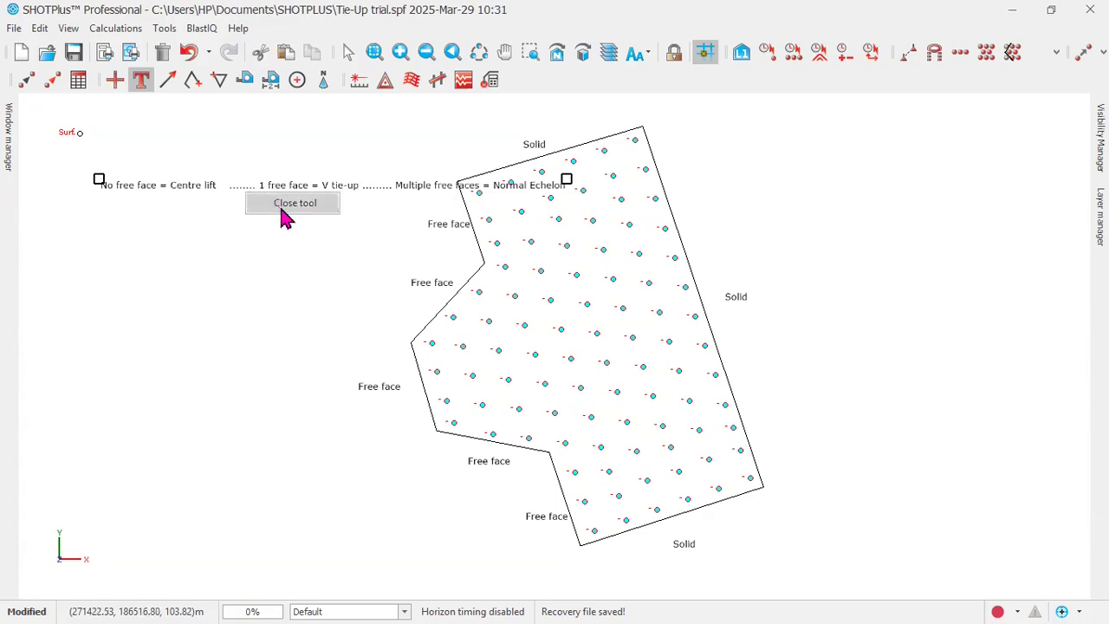
left_click(281, 206)
Step: Move the free-face tie-up label below the pattern, clear of the holes and just under the axis marker
left_click_drag(288, 186, 242, 161)
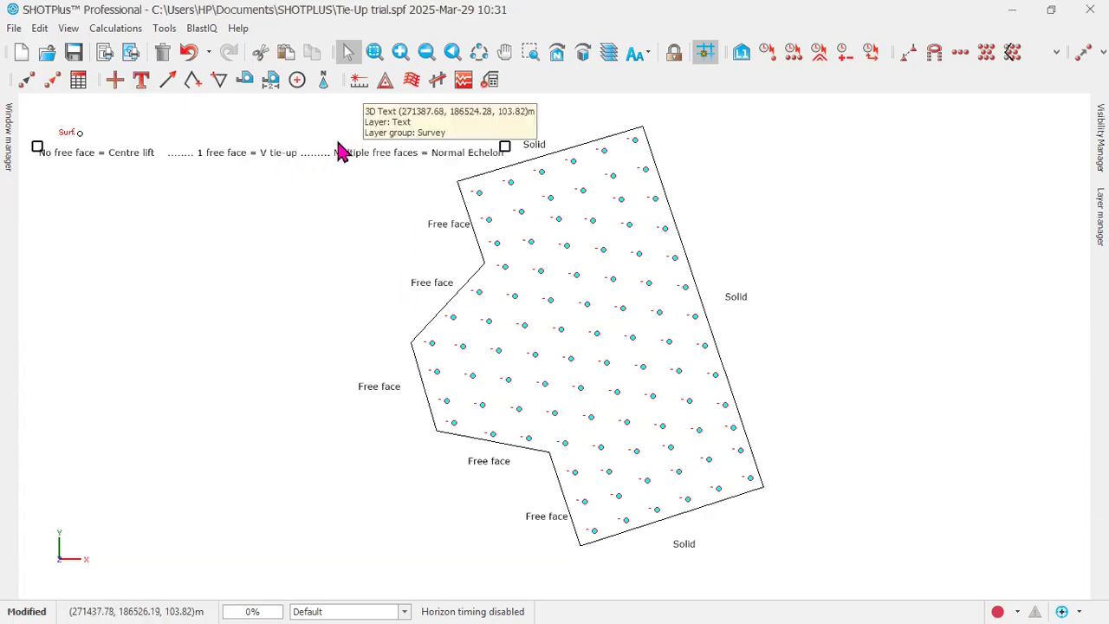
left_click_drag(342, 159, 346, 575)
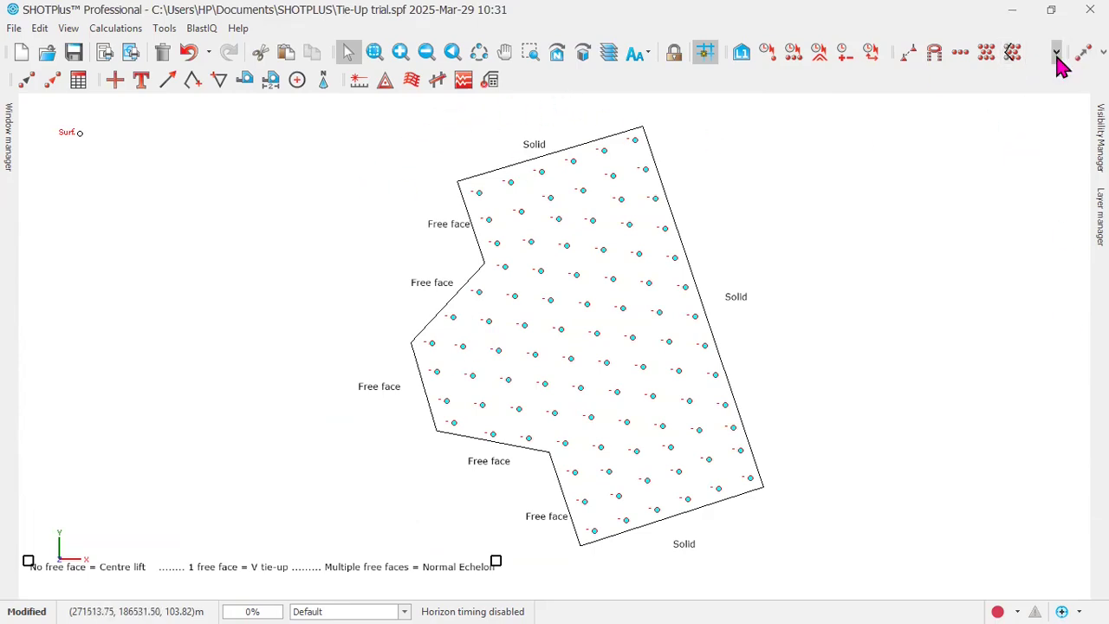
Step: Bring the tie-up toolbar fully into view and place a lead-in with delay 0 on the second hole down the westernmost free face
left_click_drag(1008, 71, 505, 91)
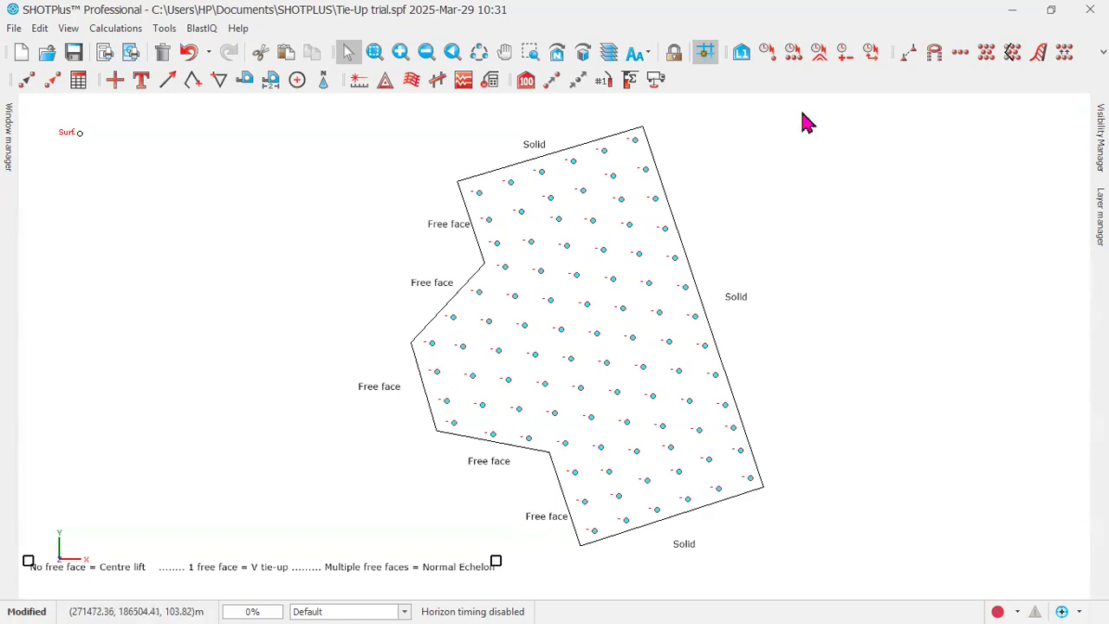
left_click(526, 83)
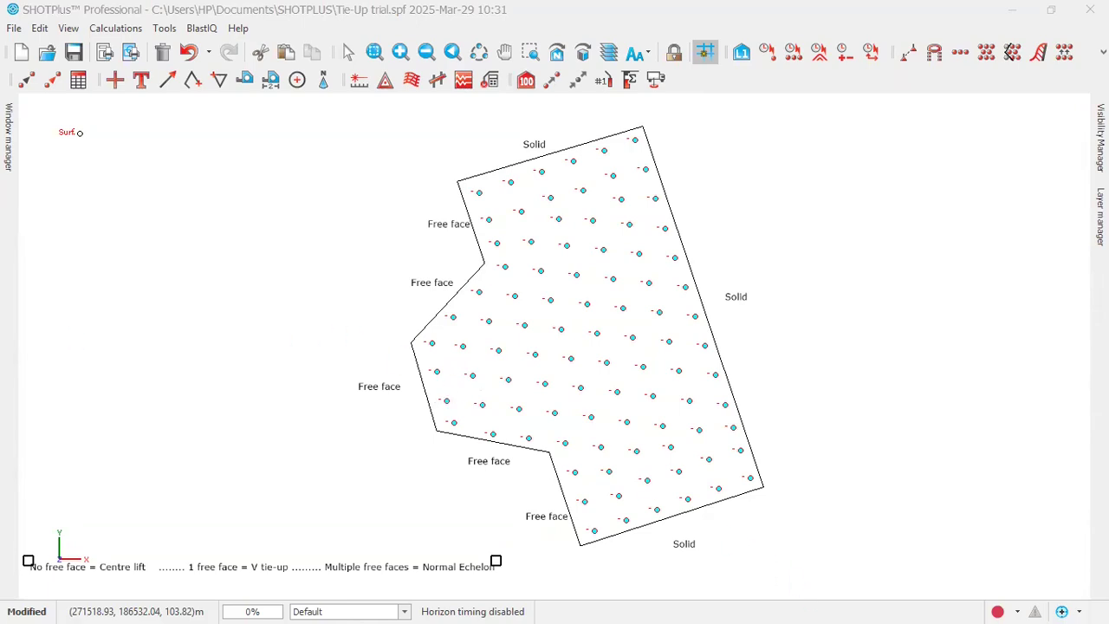
left_click(574, 302)
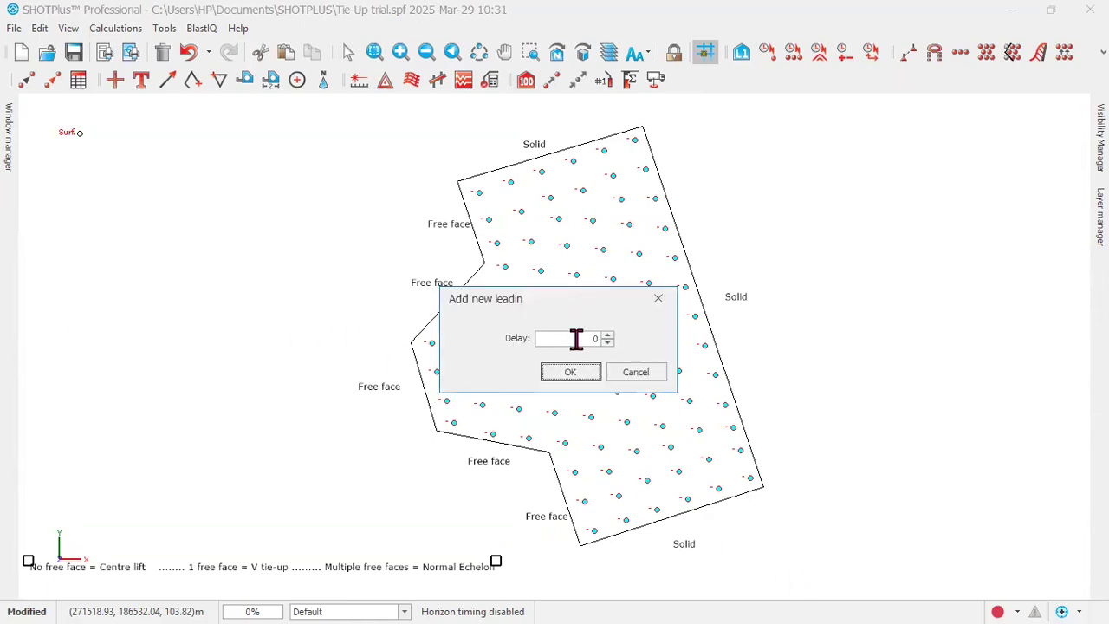
type("0")
left_click(573, 374)
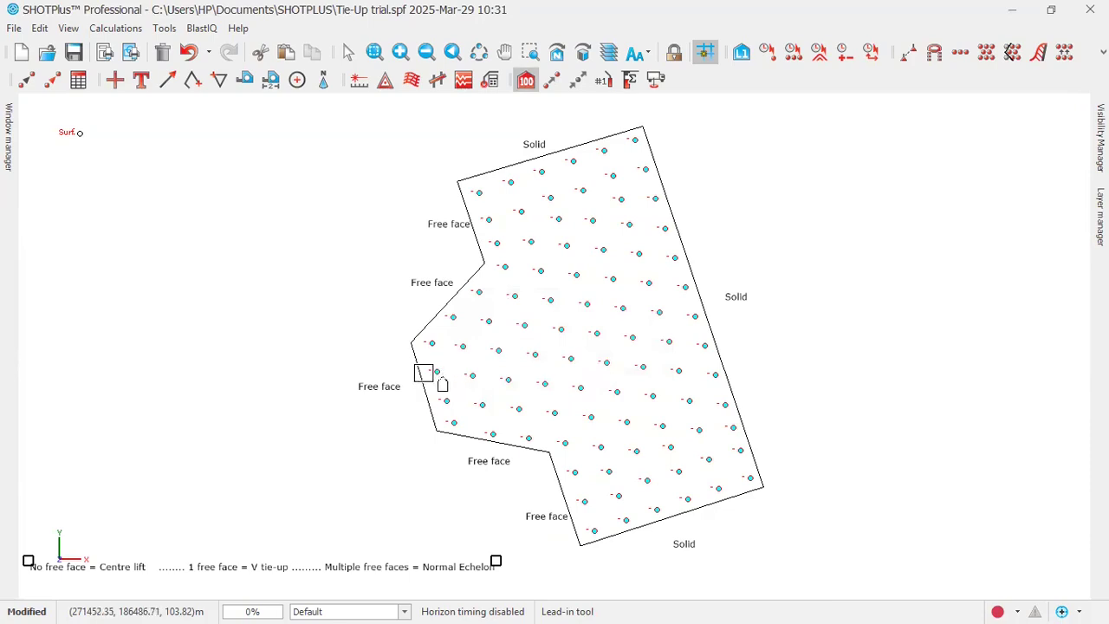
left_click(450, 387)
left_click(438, 374)
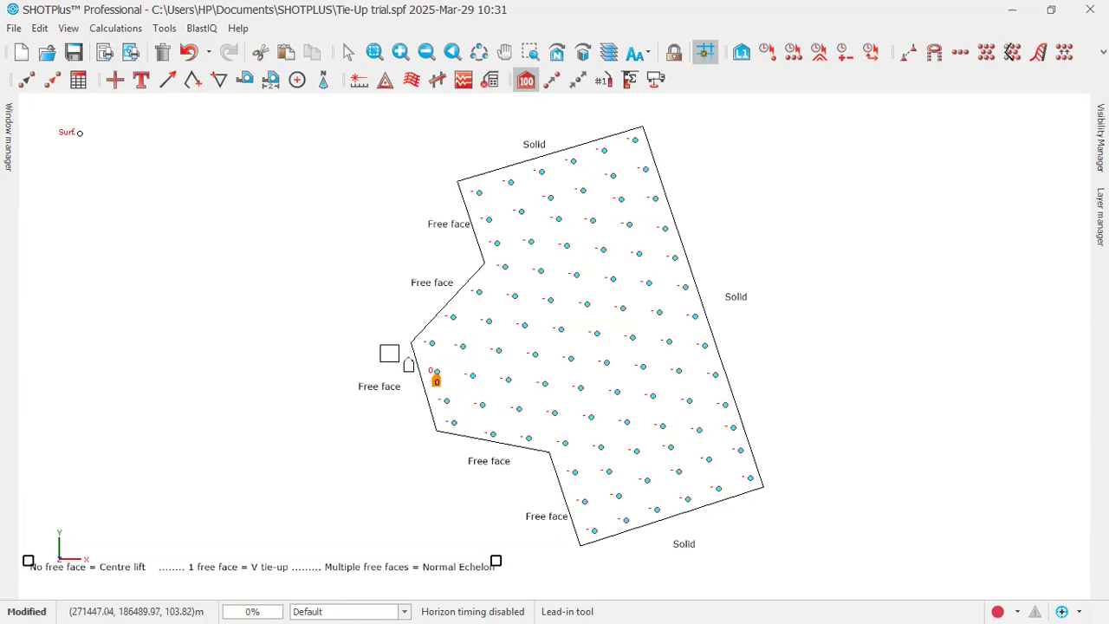
left_click(436, 369)
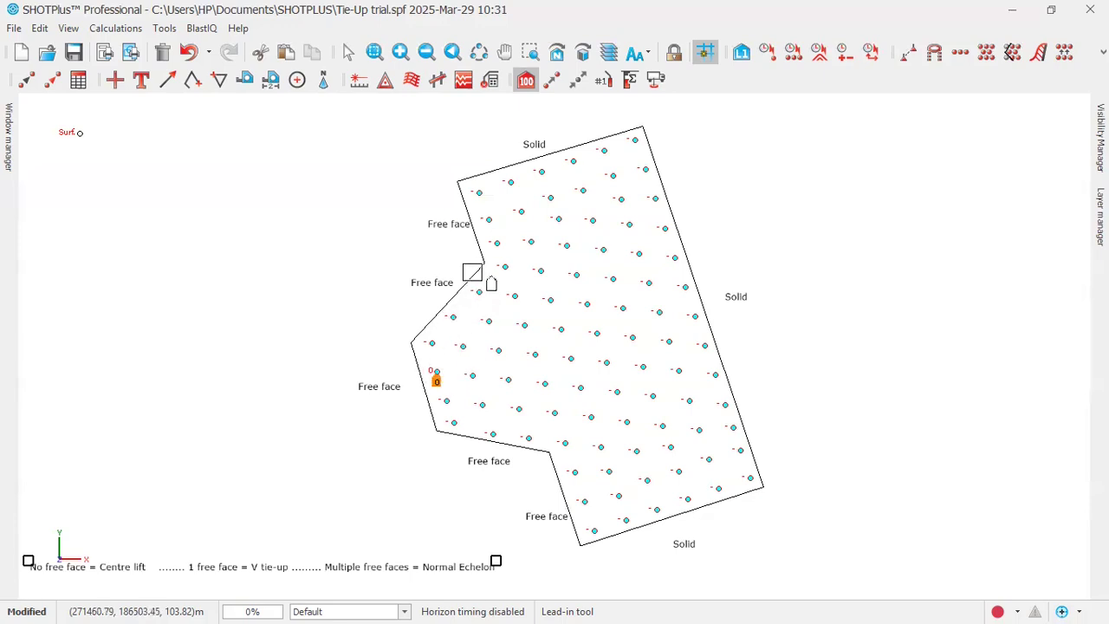
Step: Examine the surface initiation device types and the tie palette's options for connecting holes, leaving the palette unchanged
left_click(555, 81)
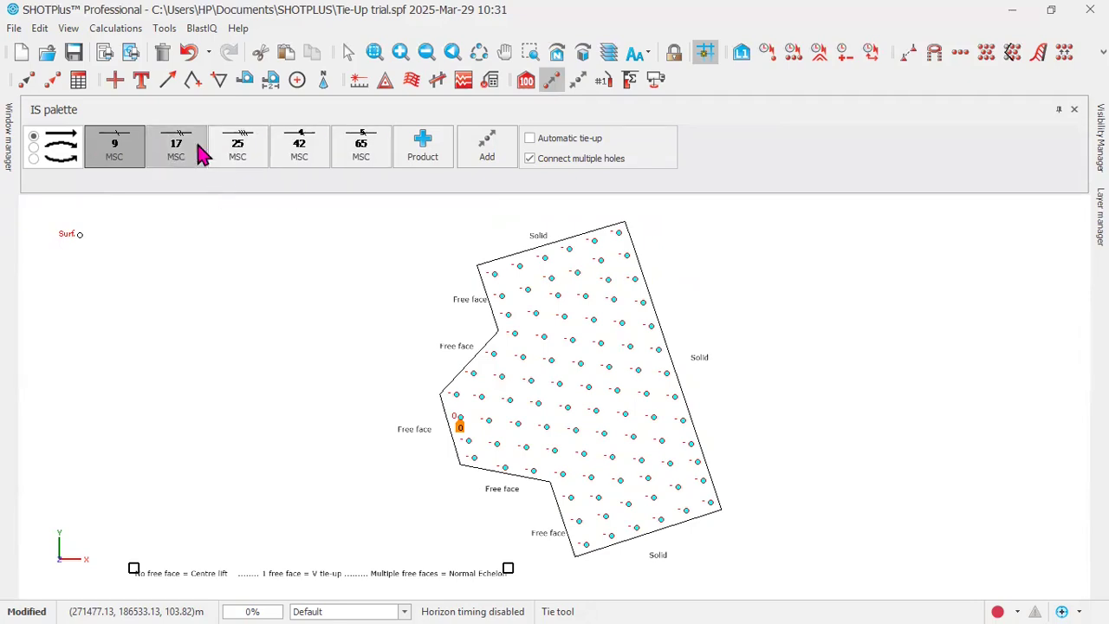
left_click(429, 147)
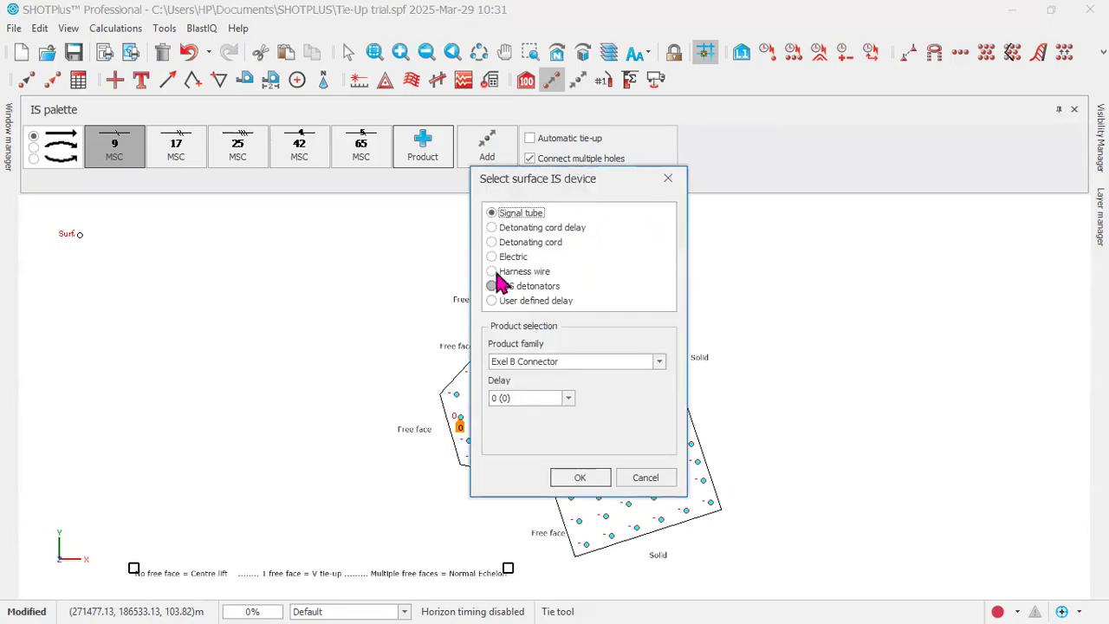
left_click(492, 227)
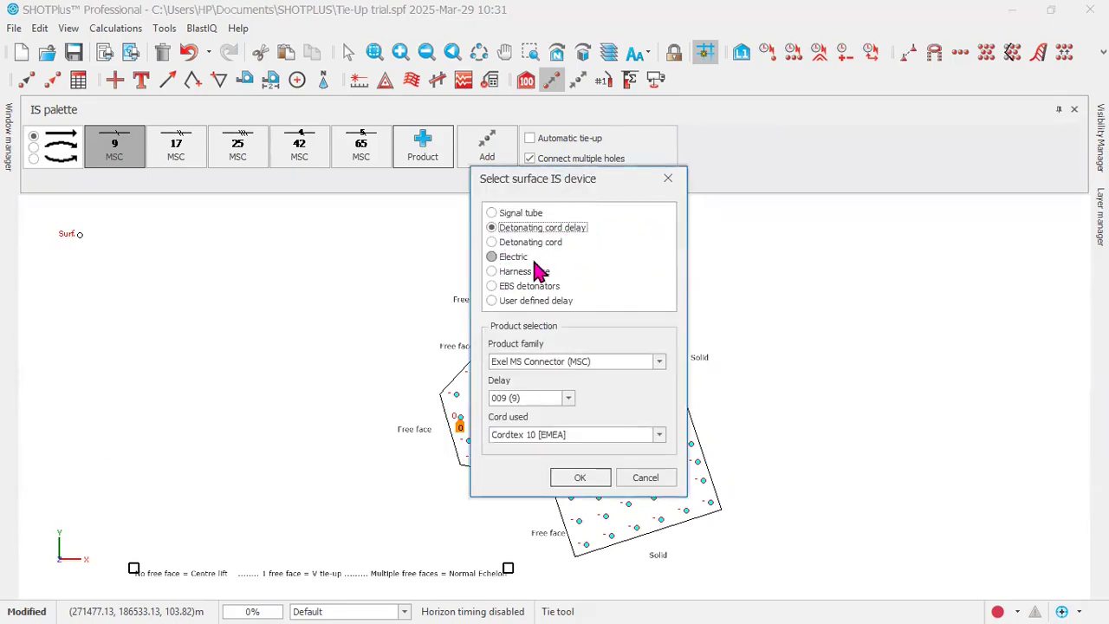
left_click(645, 478)
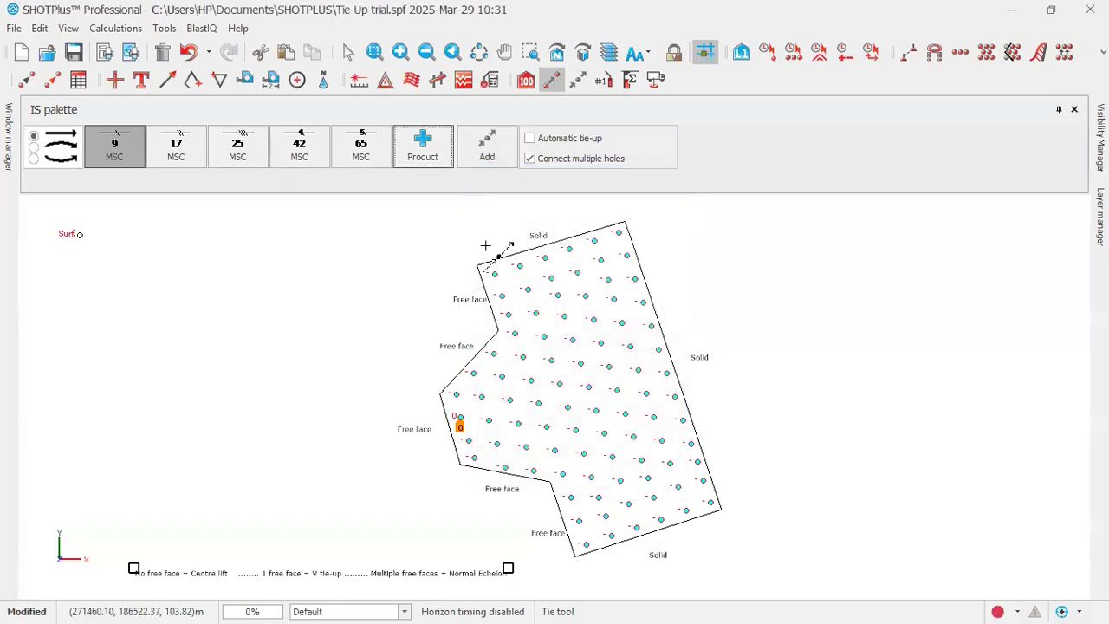
left_click(490, 154)
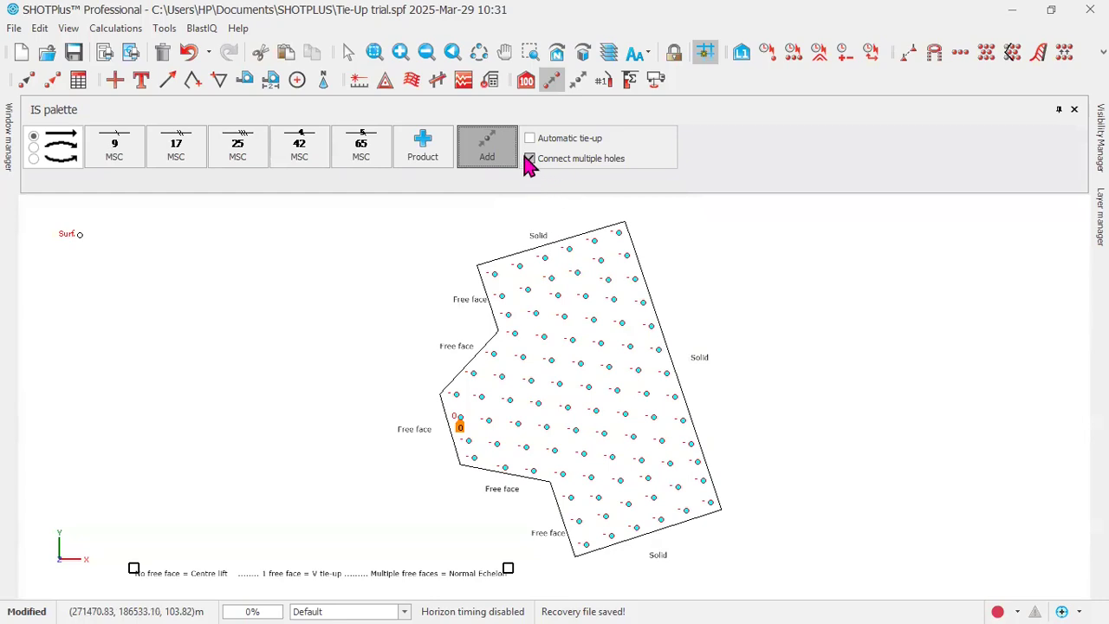
left_click(446, 149)
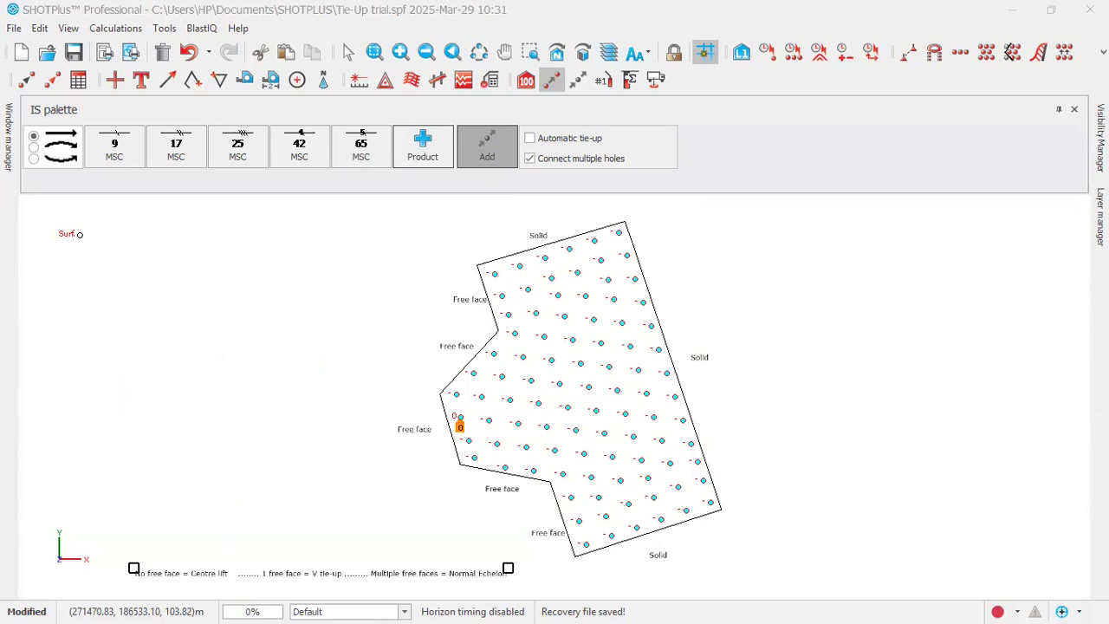
left_click(236, 245)
left_click(222, 274)
left_click(332, 197)
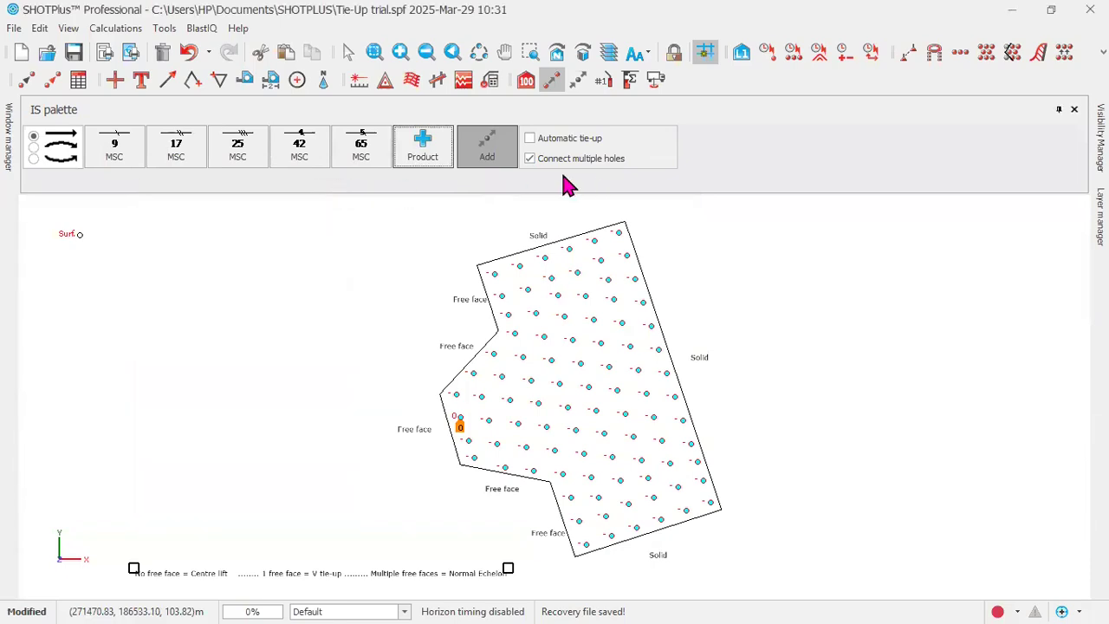
right_click(379, 231)
left_click(418, 247)
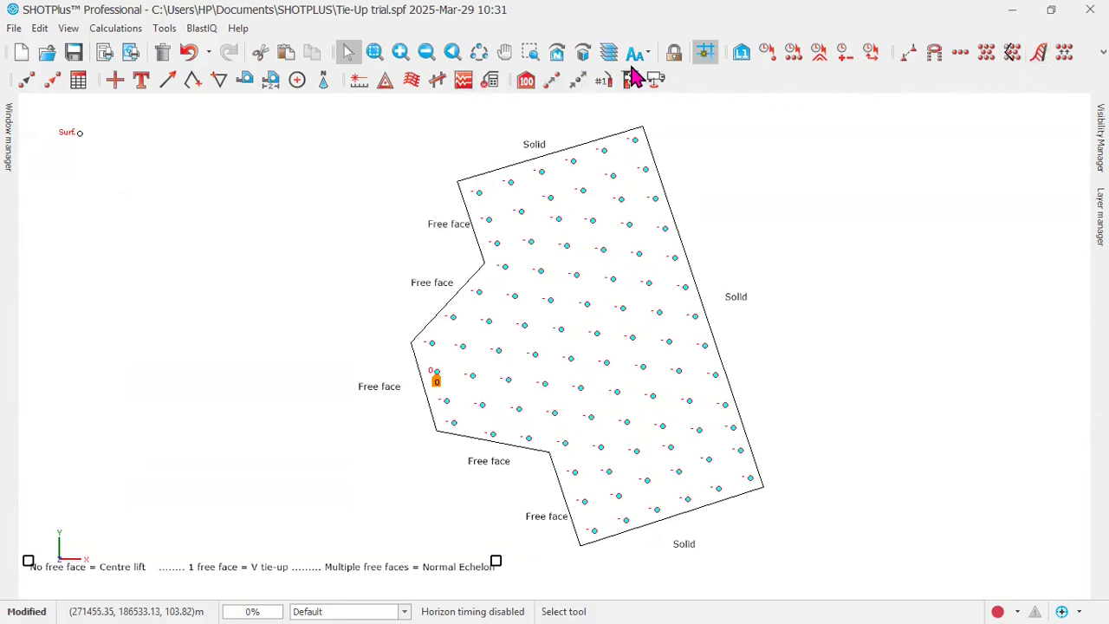
Step: Add a user-defined surface delay of 34 to the tie palette
left_click(553, 80)
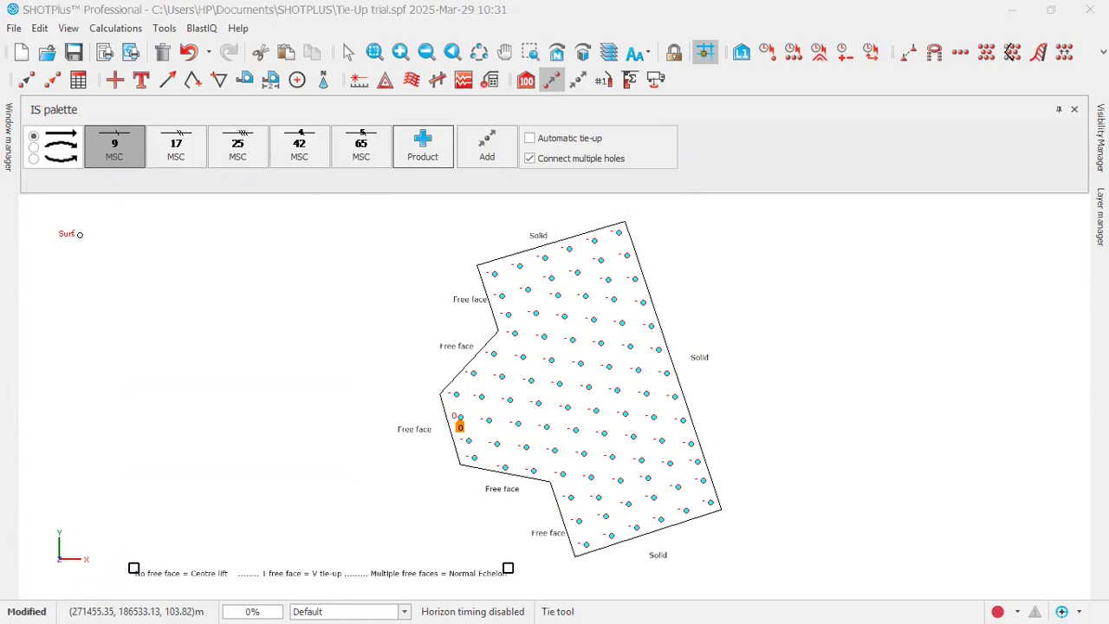
left_click(423, 146)
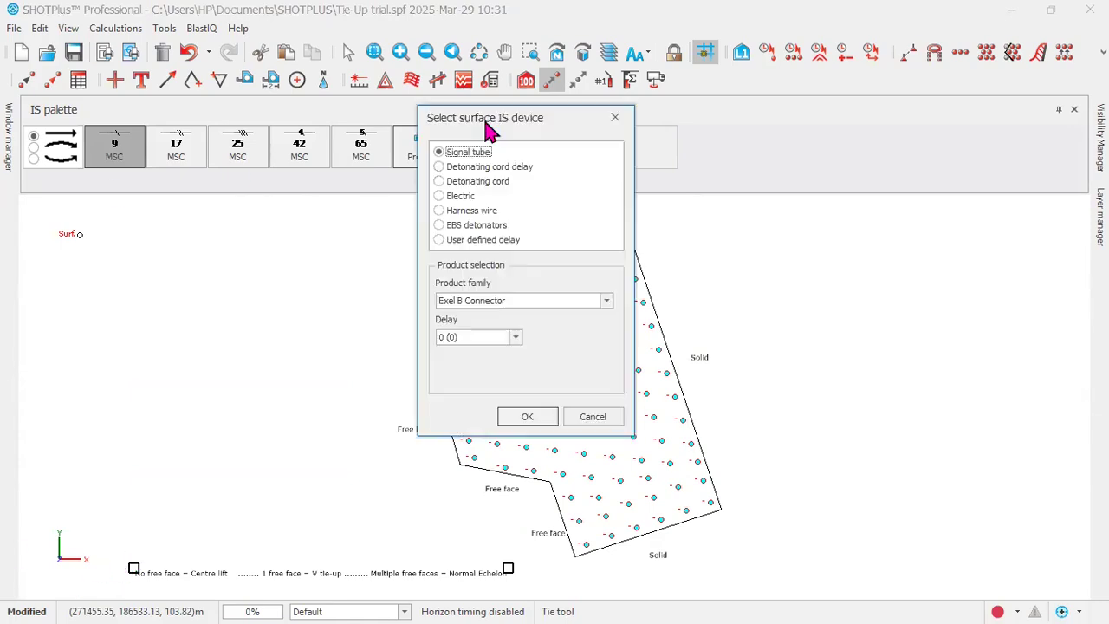
left_click(440, 242)
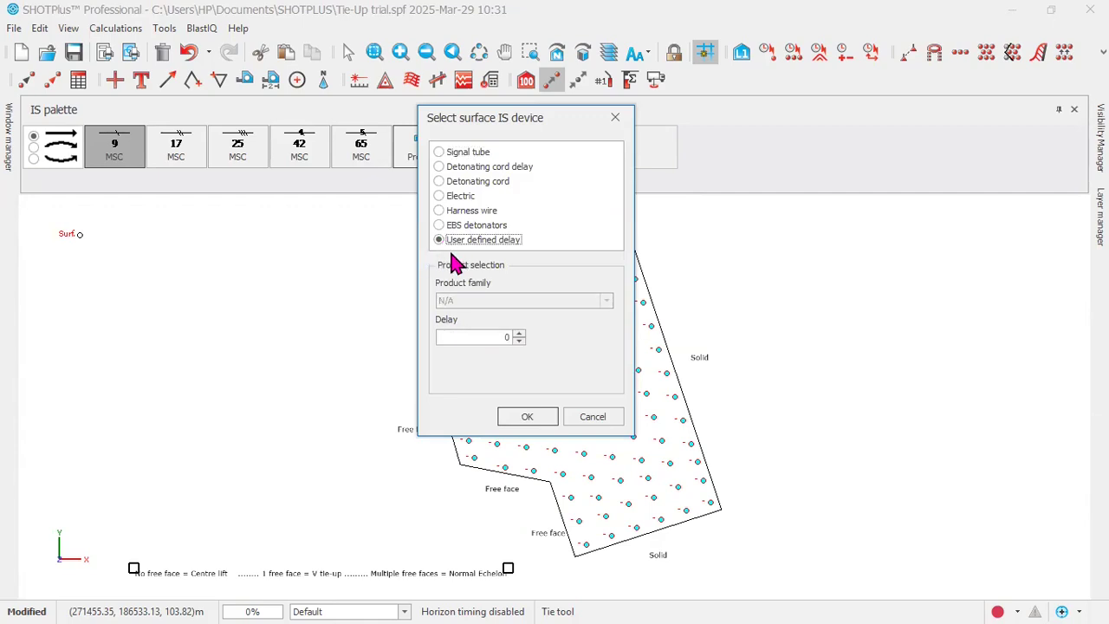
double_click(499, 336)
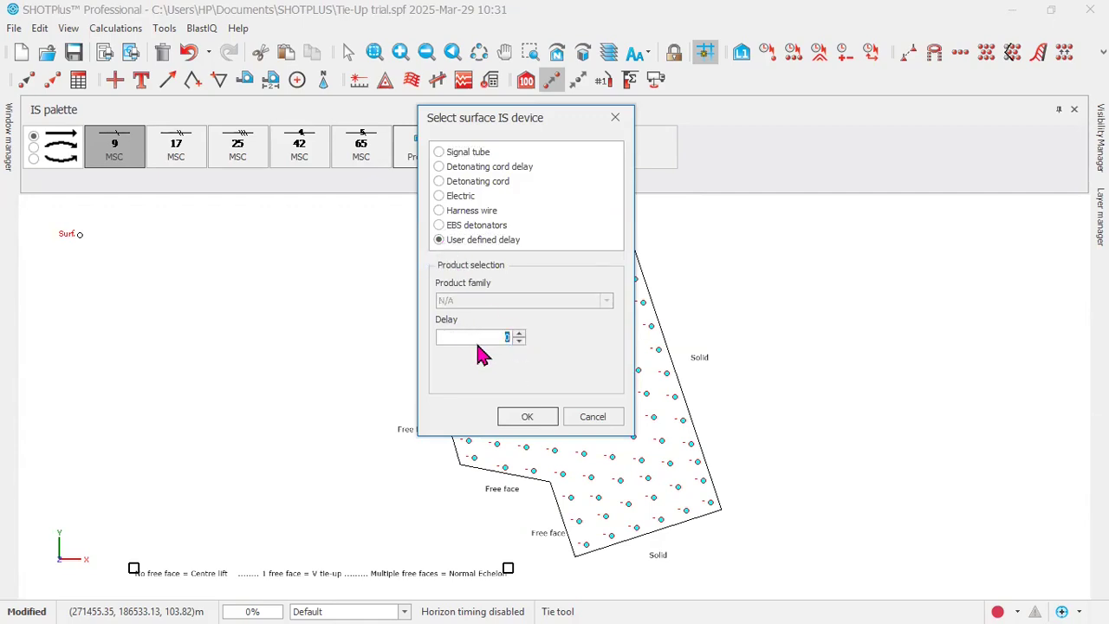
left_click(527, 418)
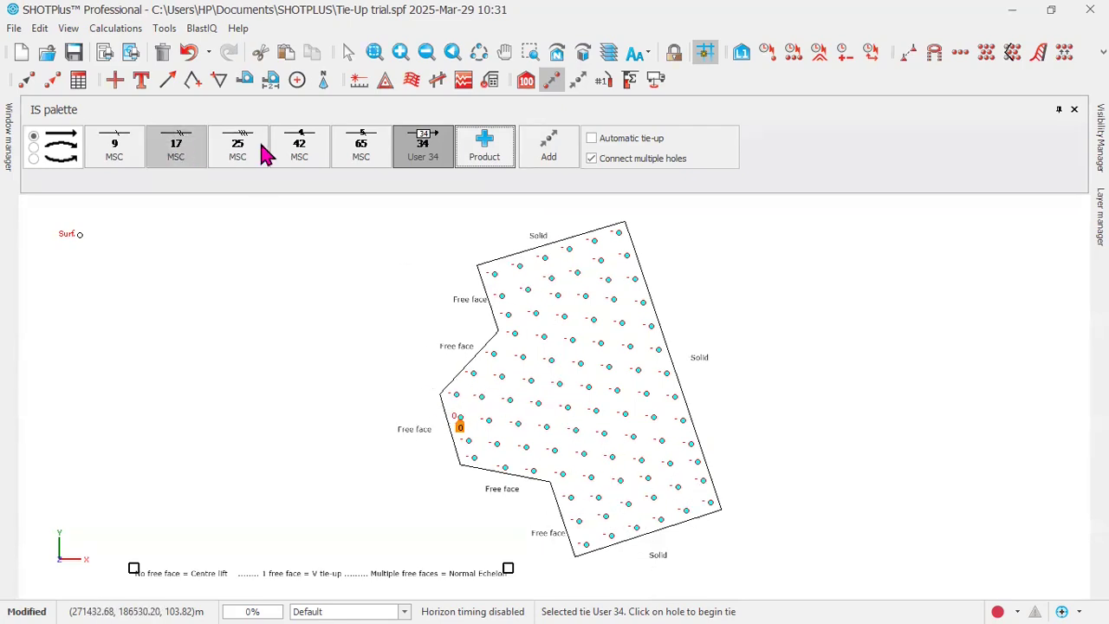
Step: Tie the holes around the lead-in with user-defined 34 delays, making two near-horizontal lines above it and two diagonal lines beside and below it
left_click(300, 154)
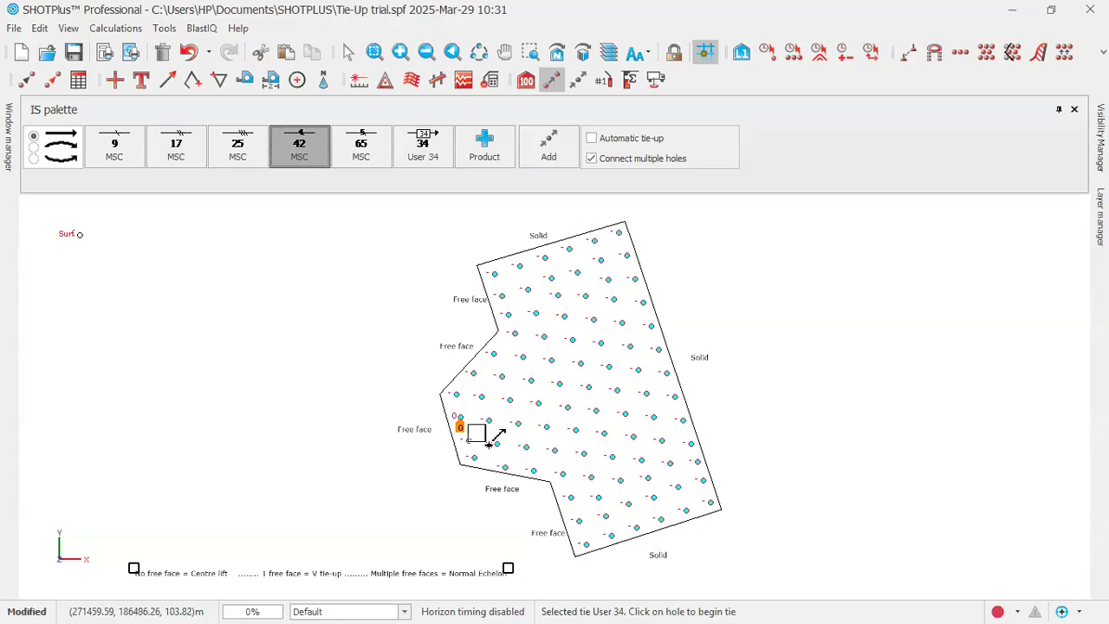
left_click(466, 399)
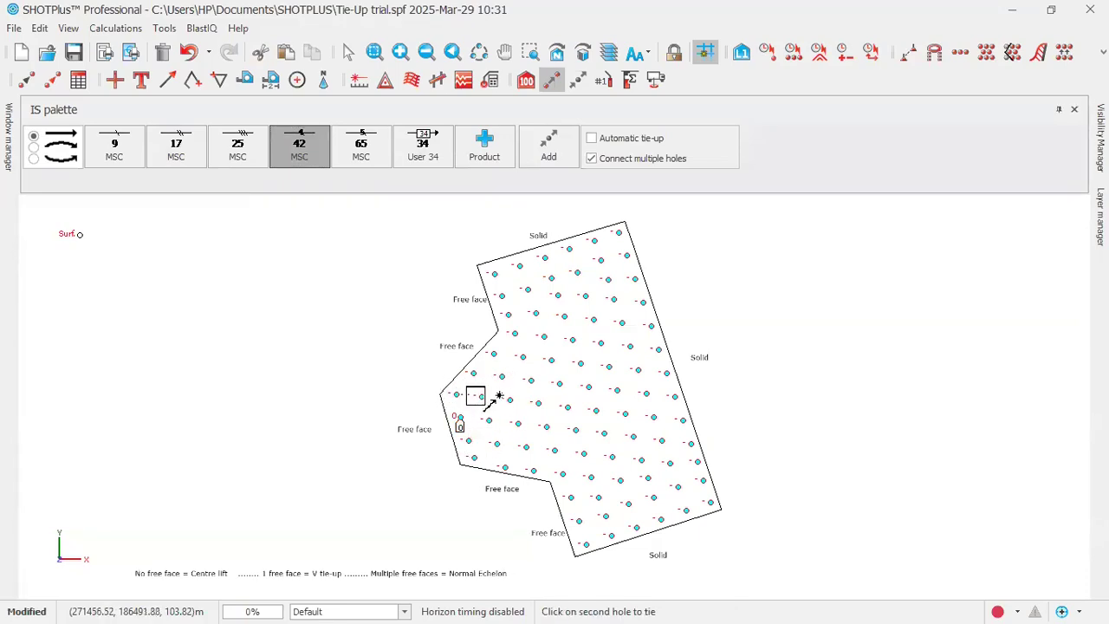
left_click(525, 409)
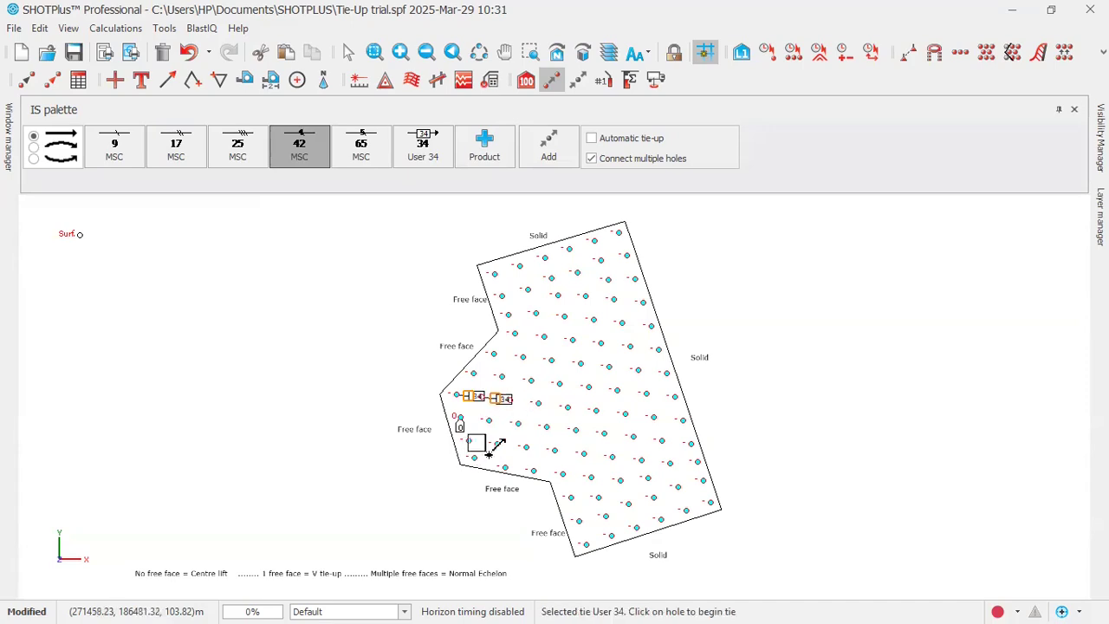
left_click(483, 452)
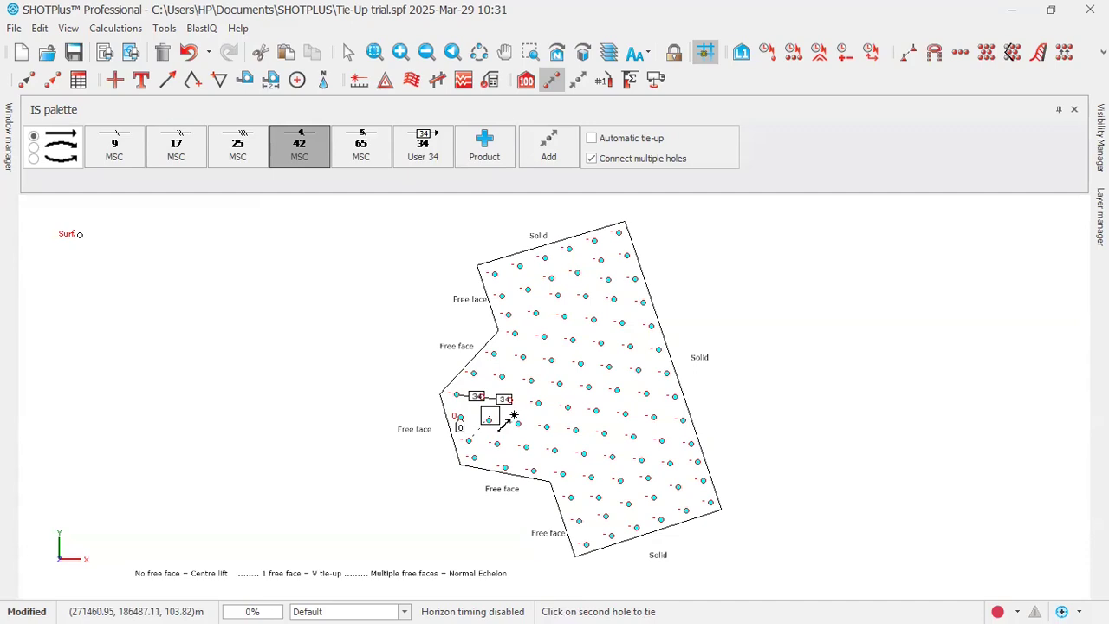
left_click(514, 416)
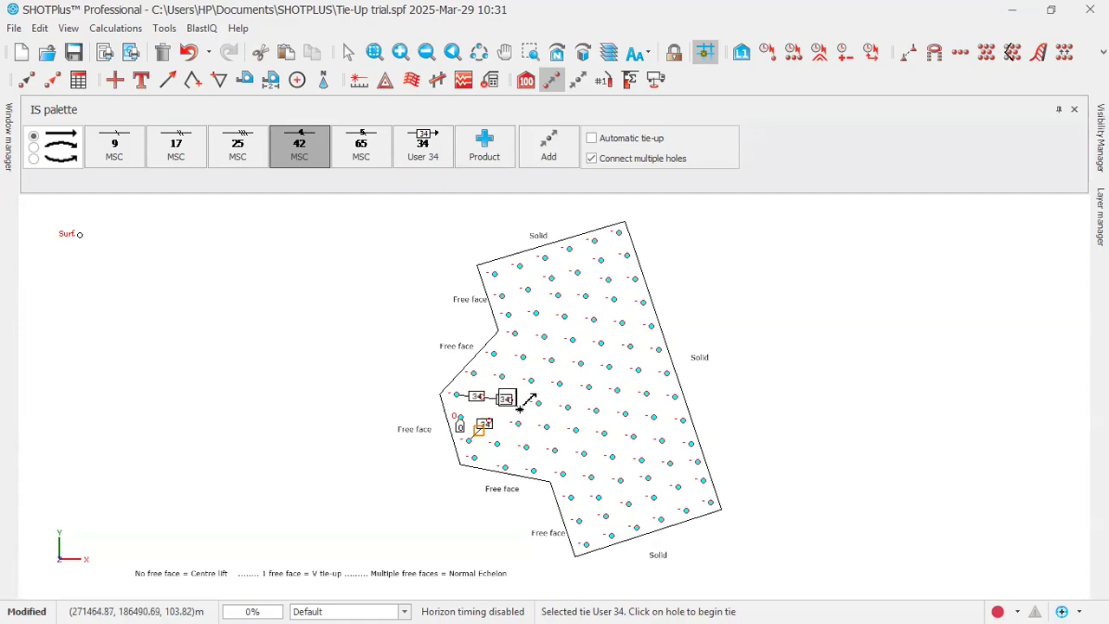
left_click(503, 375)
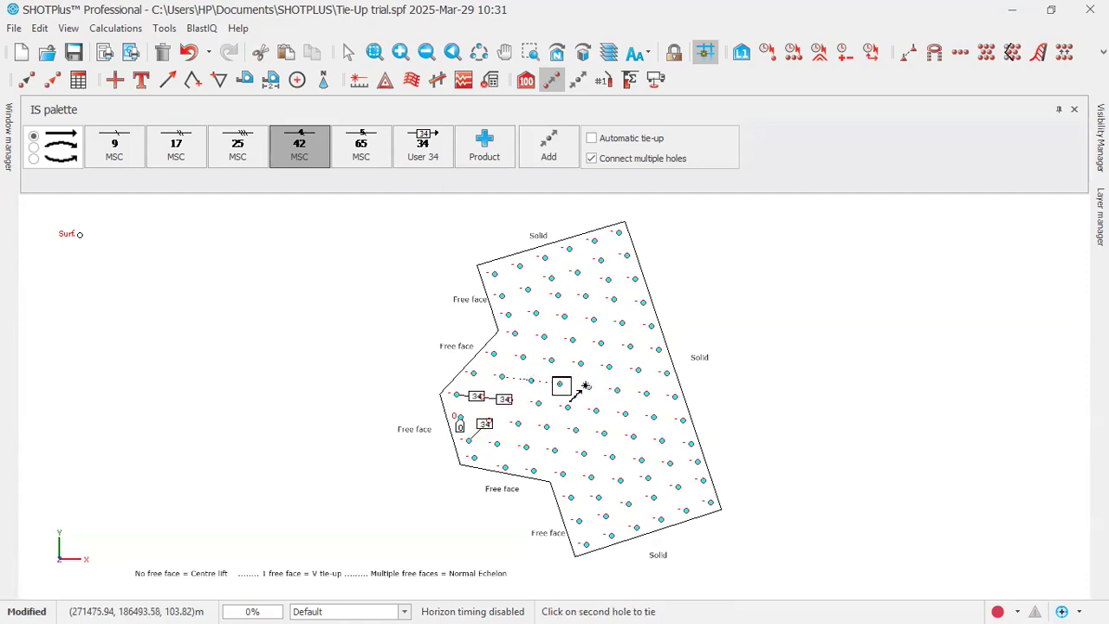
left_click(584, 387)
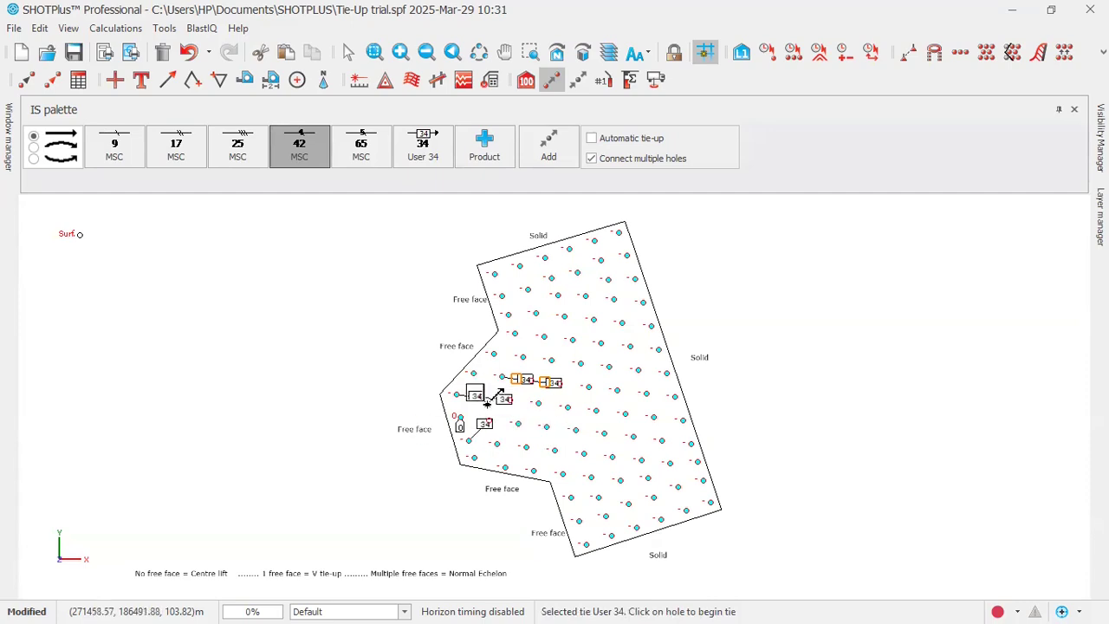
left_click(509, 455)
left_click(551, 413)
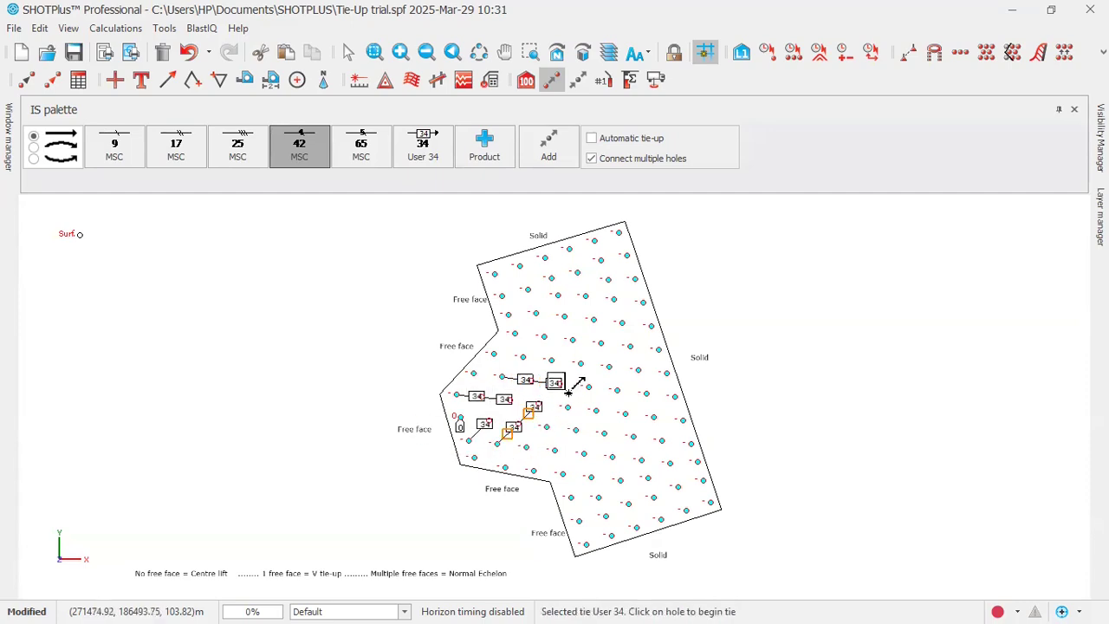
Step: Continue the 34-delay ties towards the long solid side with two more near-horizontal lines and three more diagonal lines
left_click(564, 371)
left_click(607, 376)
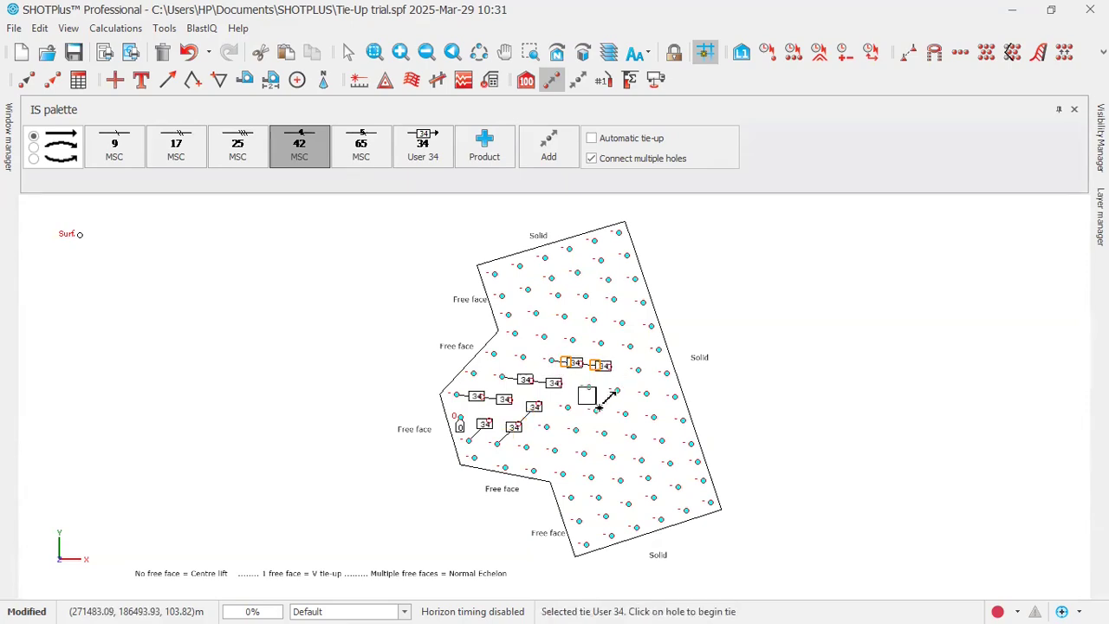
left_click(559, 437)
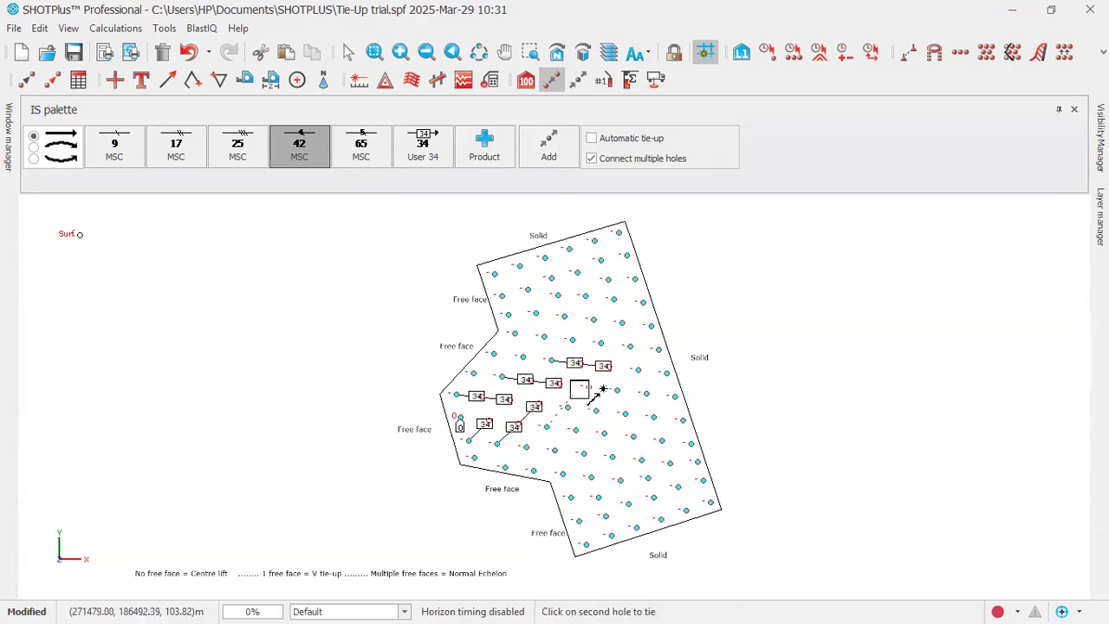
left_click(602, 392)
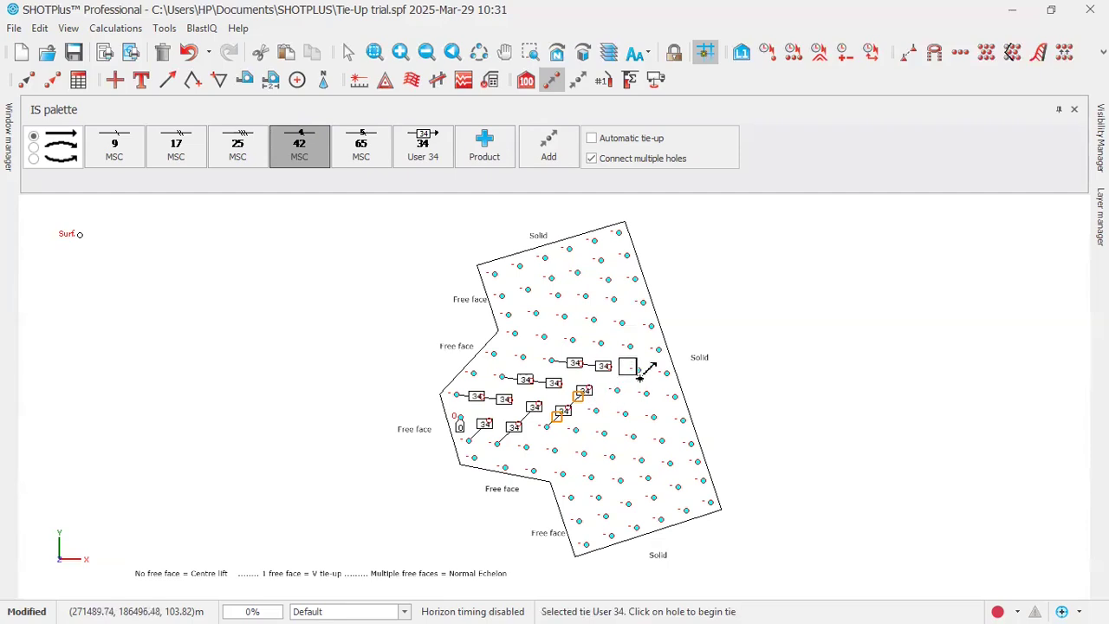
left_click(610, 351)
left_click(664, 370)
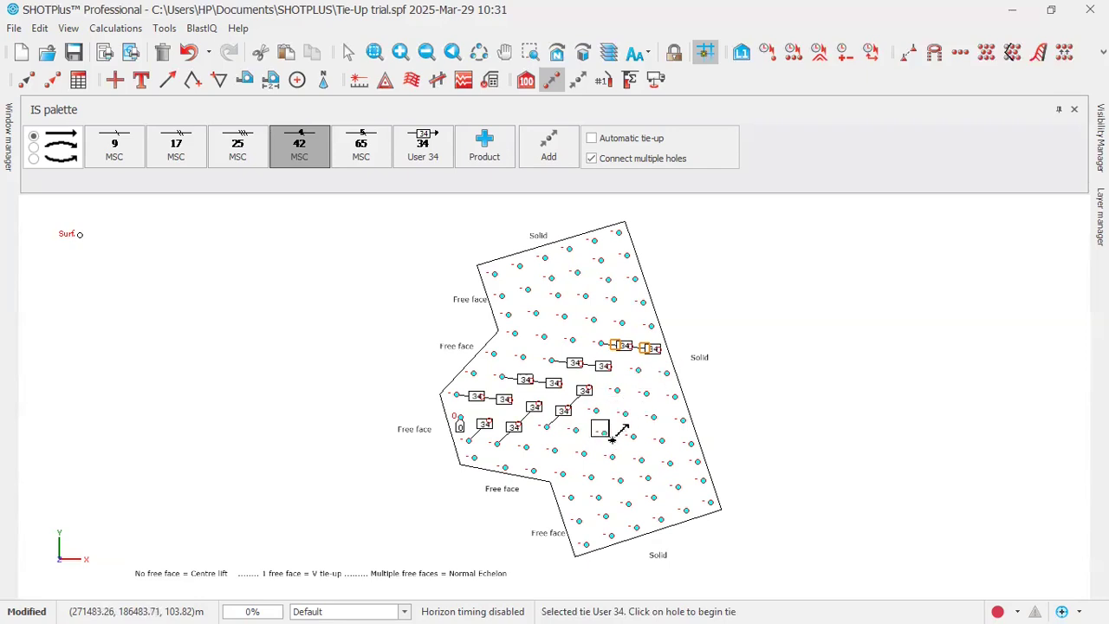
left_click(641, 372)
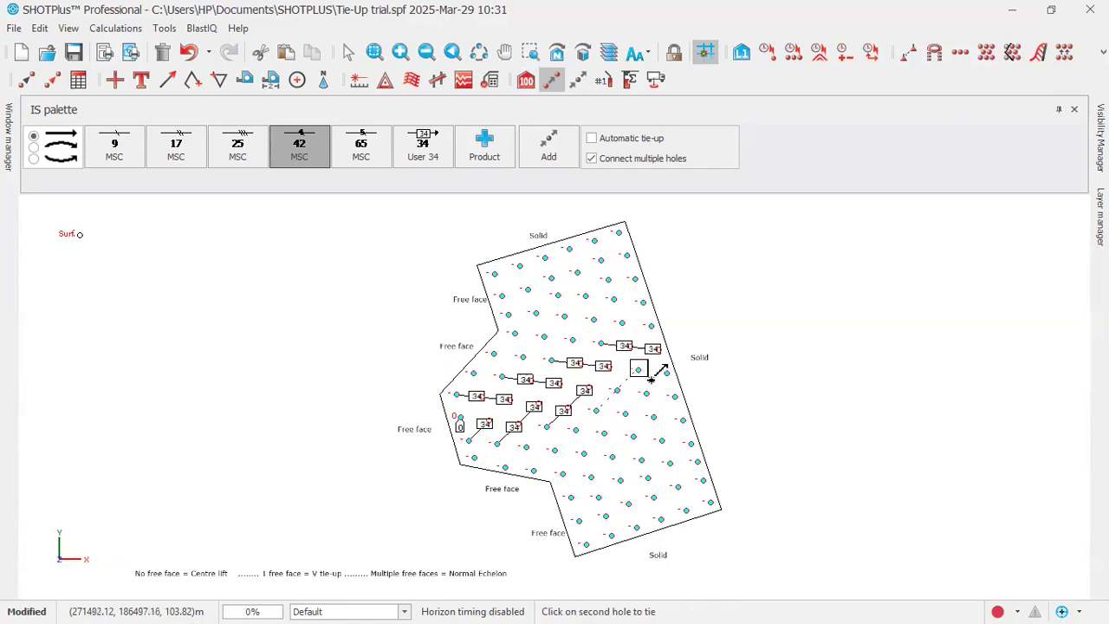
left_click(650, 380)
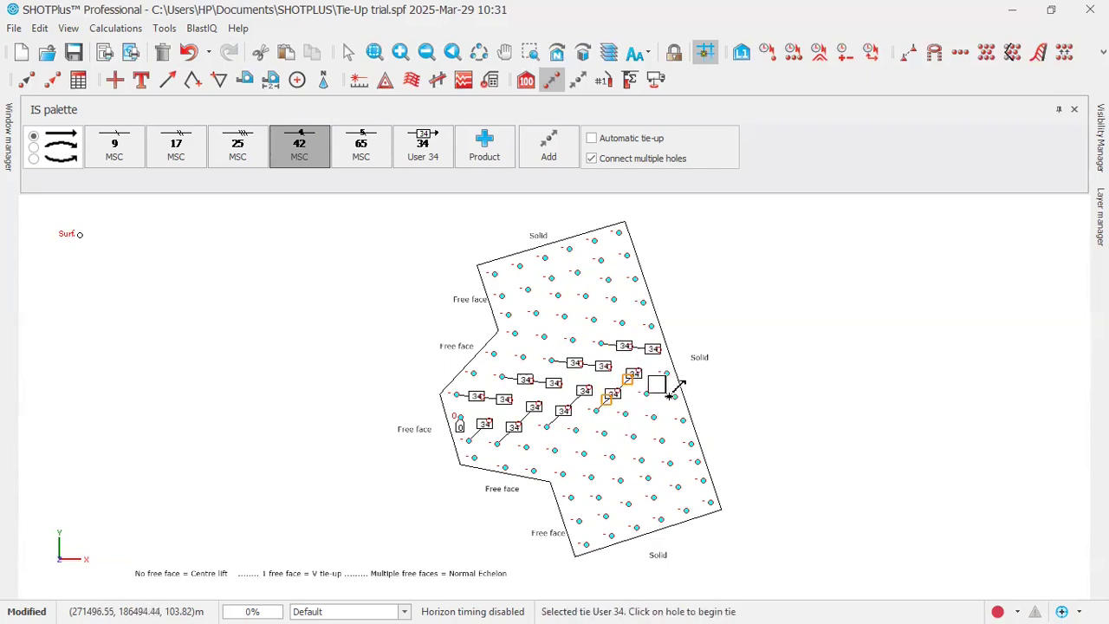
left_click(680, 378)
left_click(682, 379)
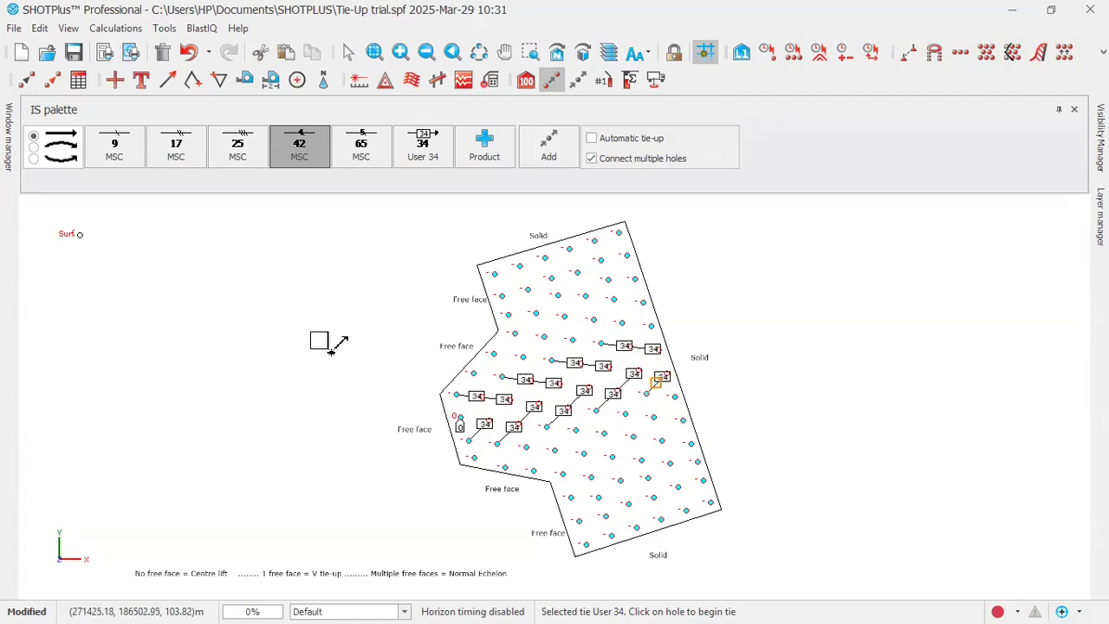
left_click(299, 154)
right_click(339, 254)
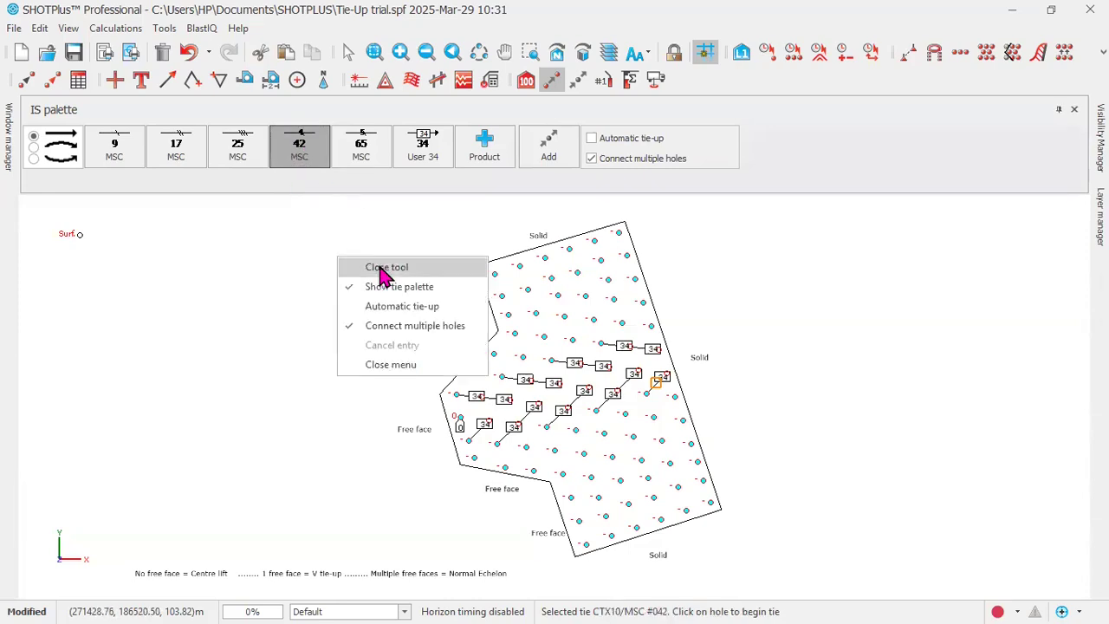
left_click(357, 272)
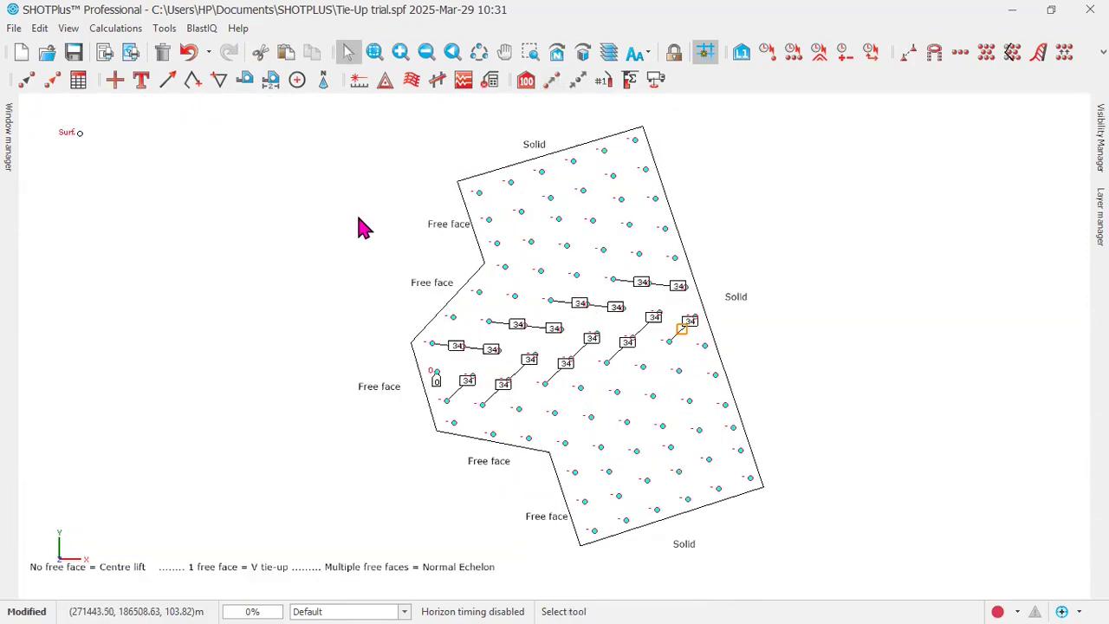
left_click(551, 84)
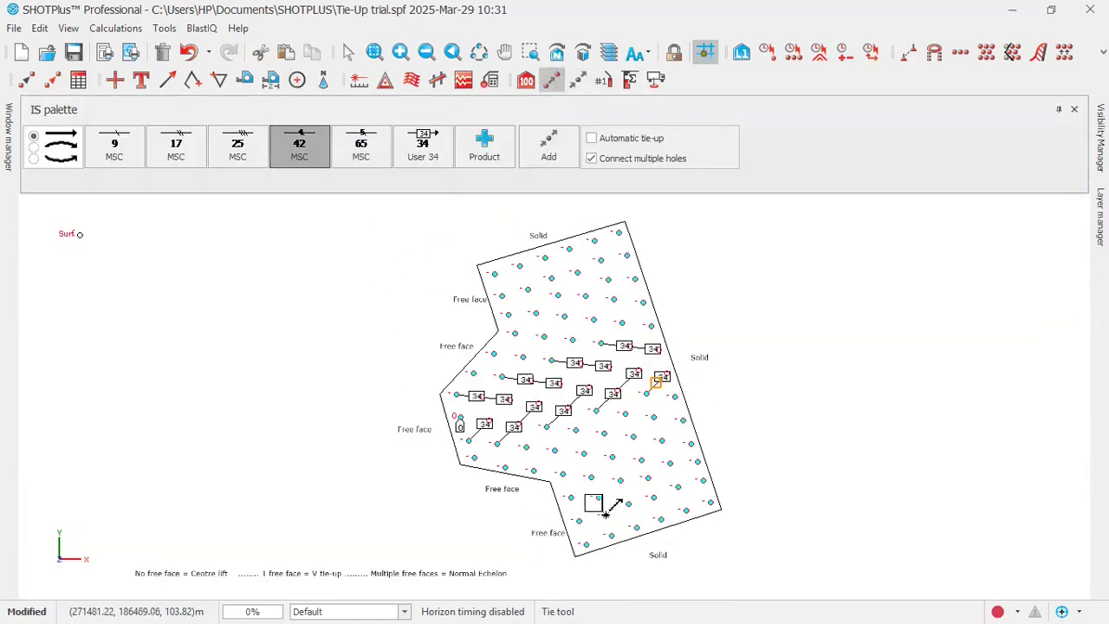
left_click(605, 504)
left_click(632, 486)
right_click(598, 453)
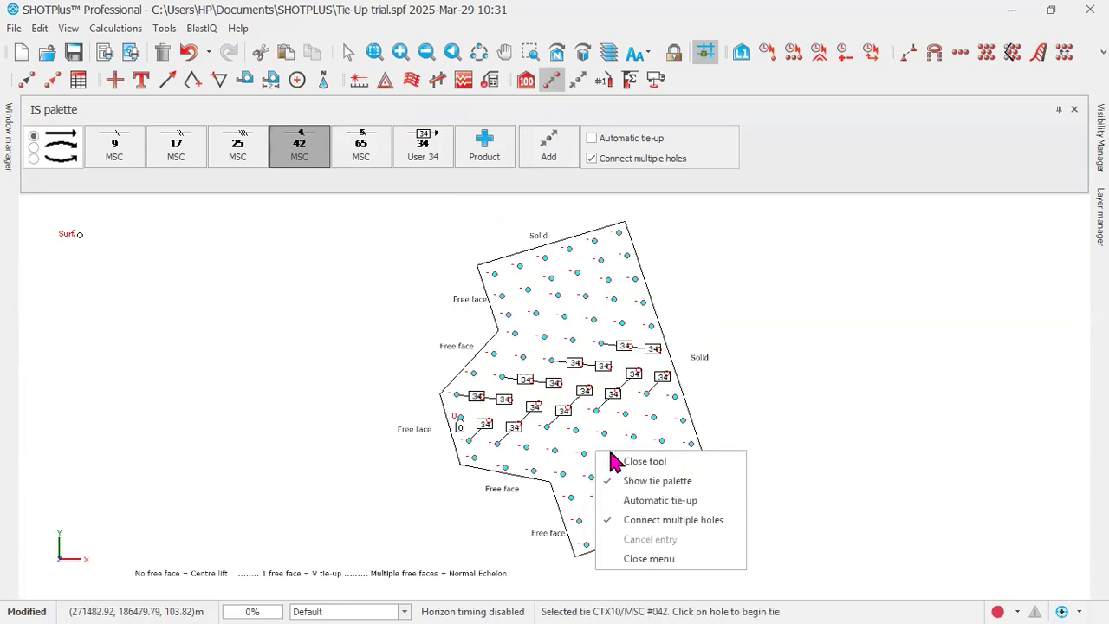
left_click(643, 463)
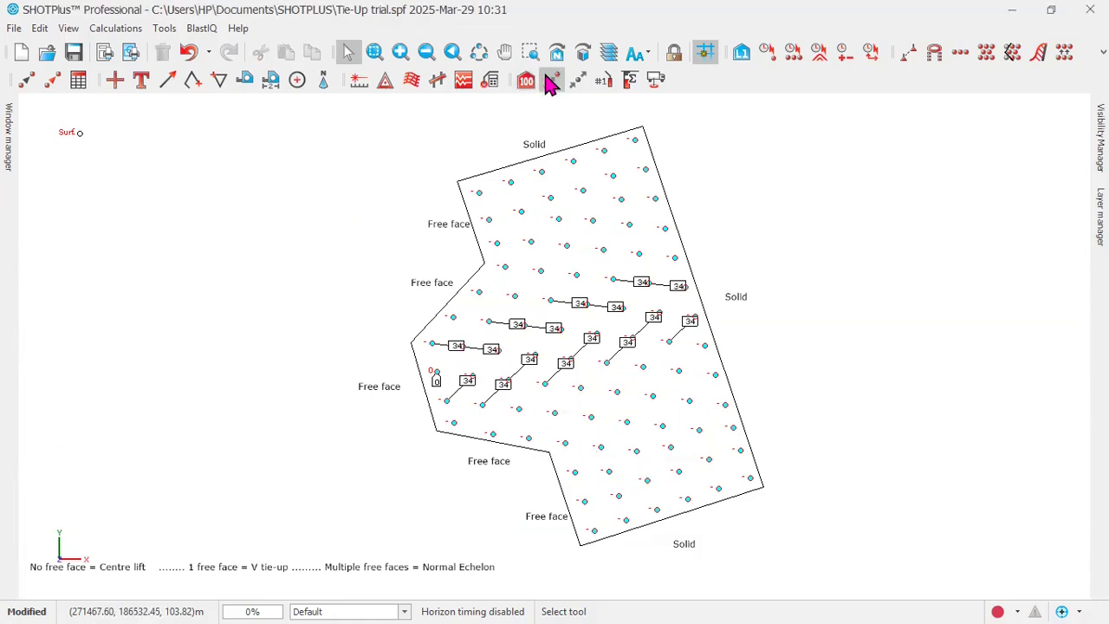
left_click(551, 80)
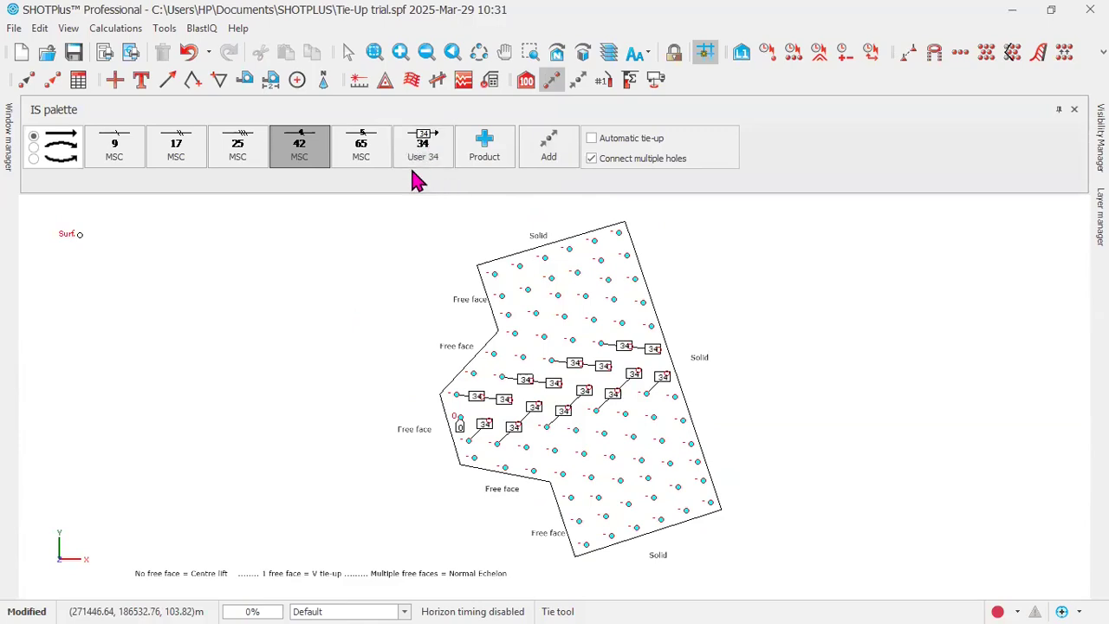
right_click(487, 397)
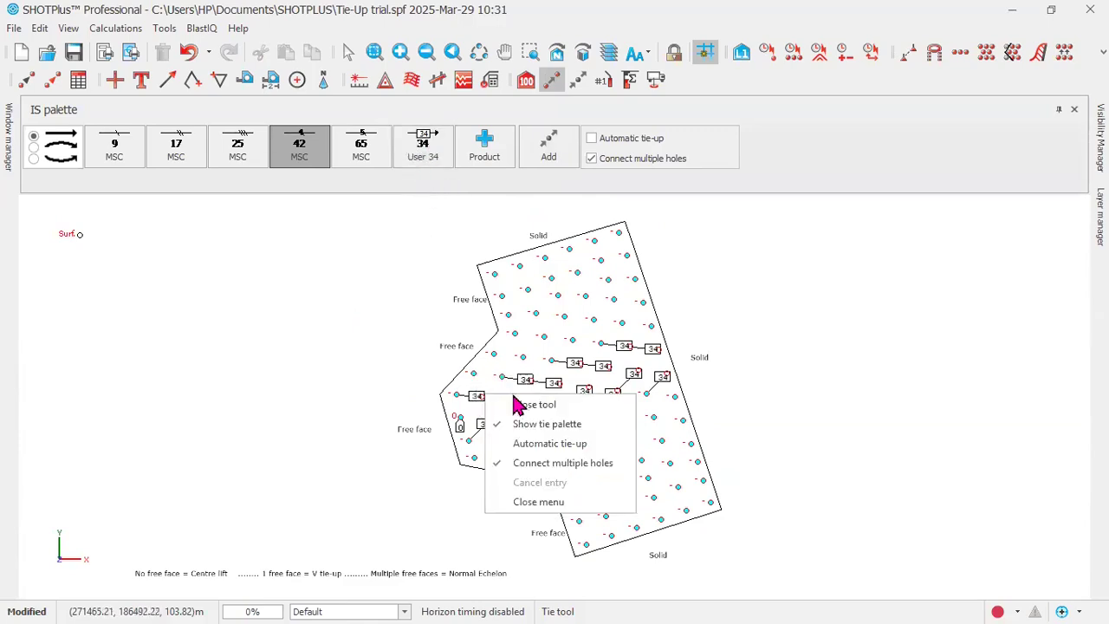
left_click(520, 406)
Step: Delete the 34-delay ties in the two near-horizontal lines and two diagonal lines nearest the lead-in
left_click(459, 346)
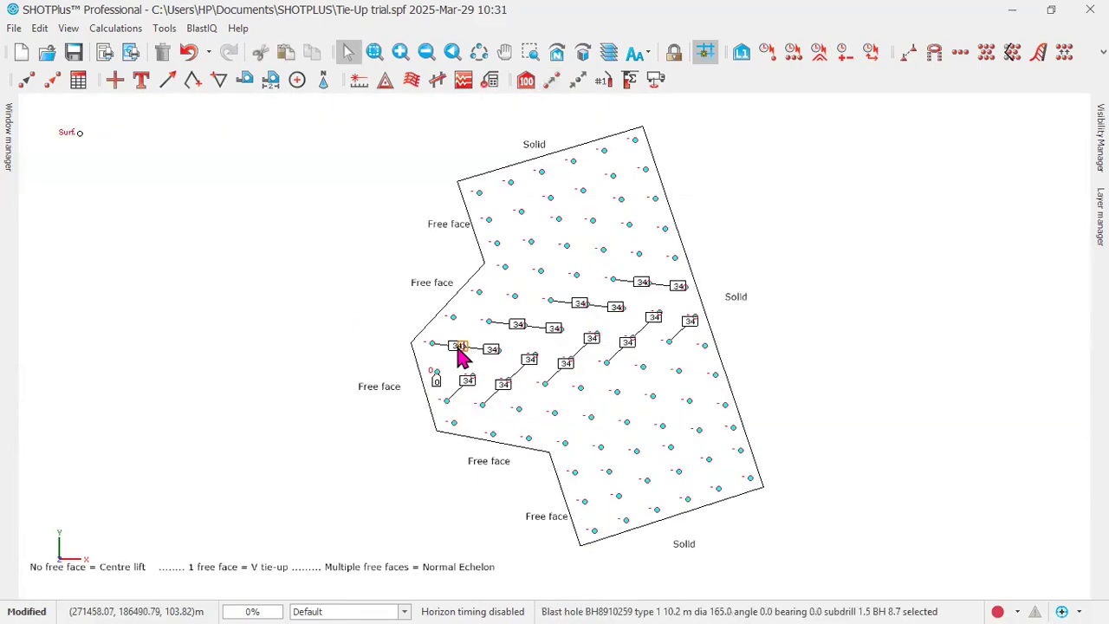
left_click(452, 349)
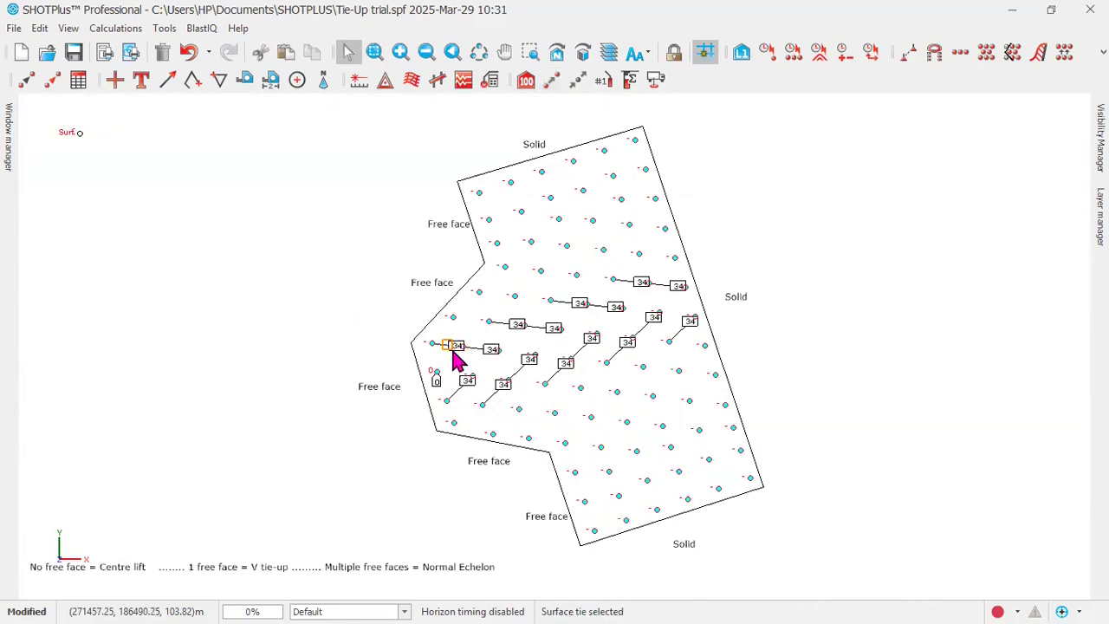
key("Delete")
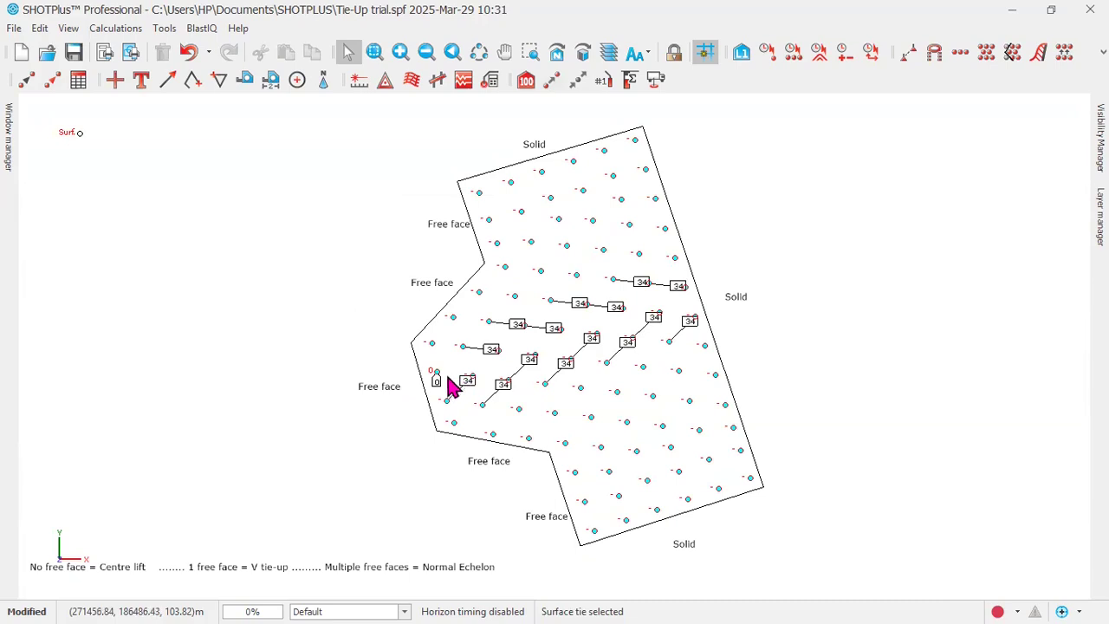
left_click(457, 391)
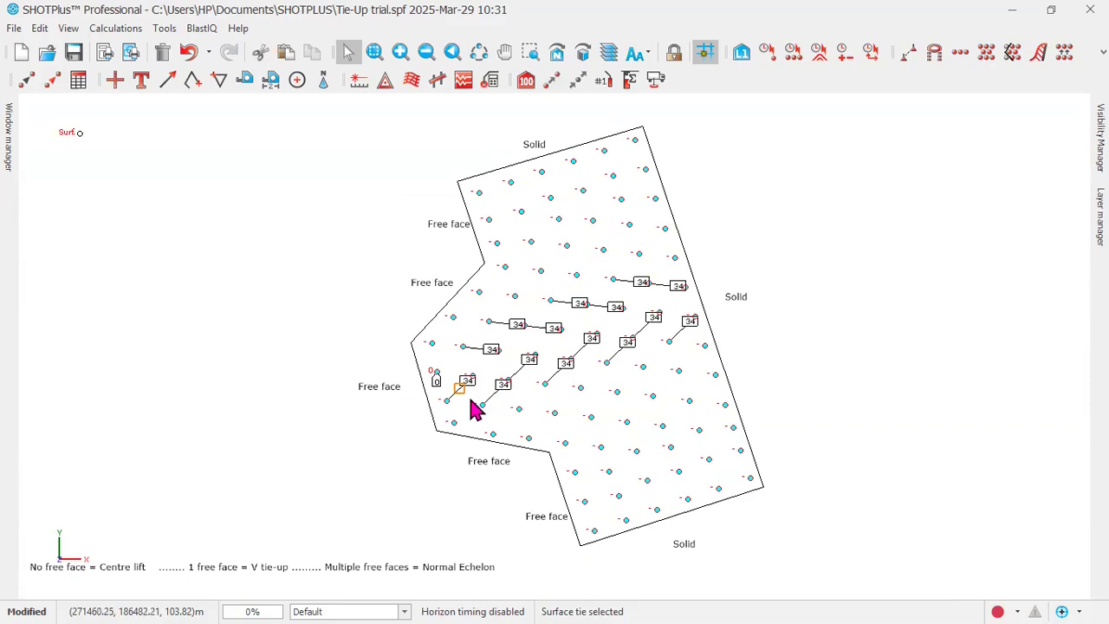
key("Delete")
left_click(497, 397)
key("Delete")
left_click(525, 378)
key("Delete")
left_click(477, 350)
key("Delete")
left_click(515, 335)
key("Delete")
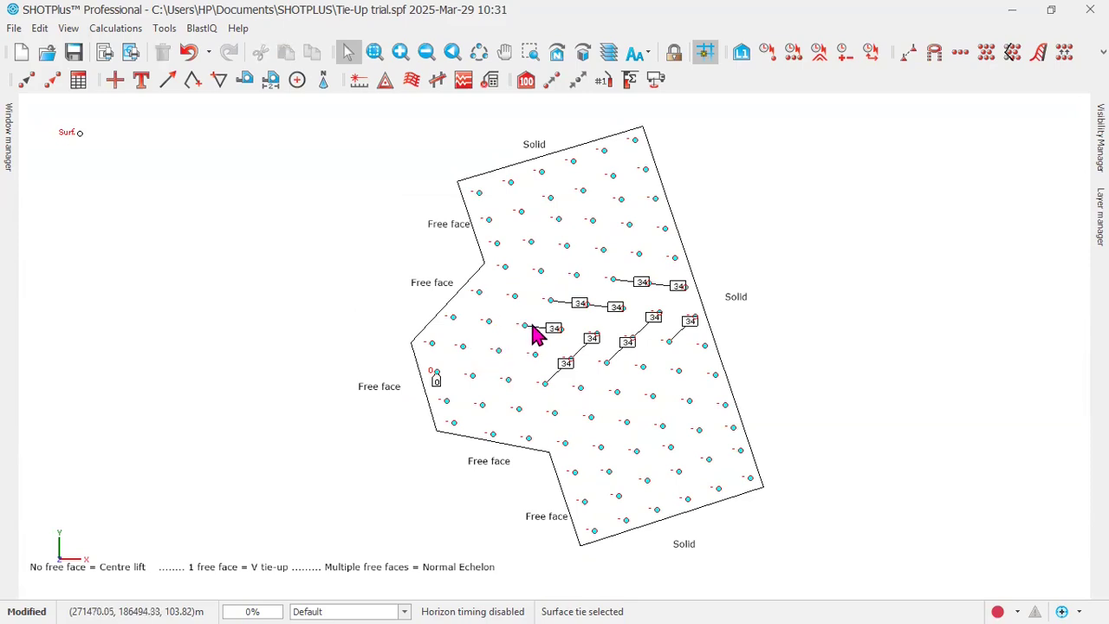
left_click(542, 338)
key("Delete")
Step: Delete the 34-delay ties of the third diagonal line and the third near-horizontal line from the lead-in
left_click(564, 361)
key("Delete")
left_click(585, 354)
key("Delete")
left_click(570, 301)
key("Delete")
left_click(597, 307)
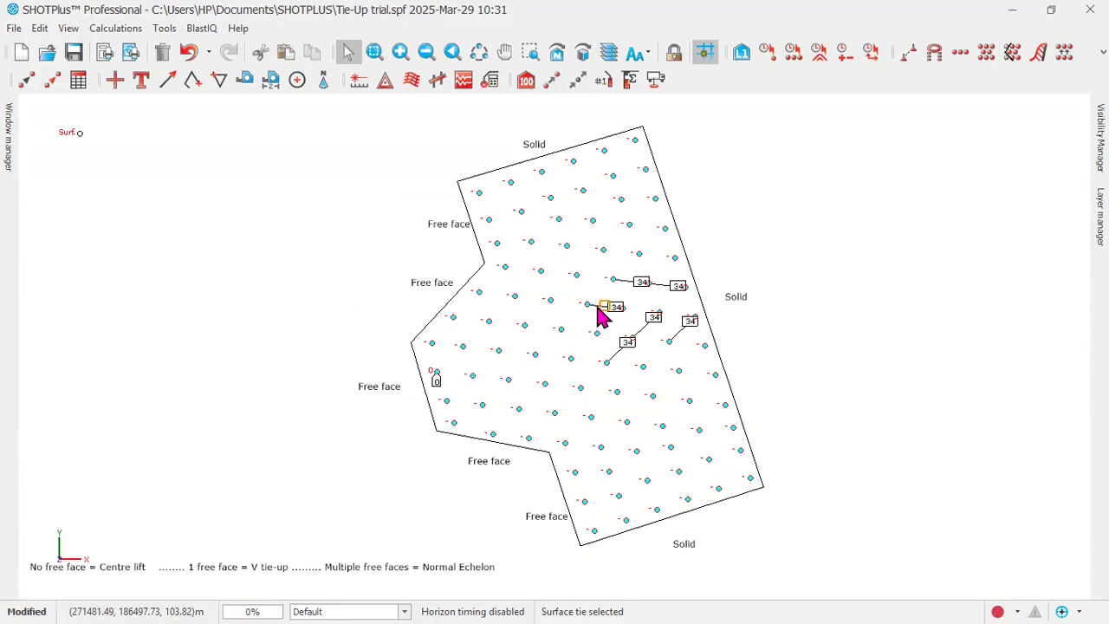
key("Delete")
Step: Delete the remaining 34-delay ties in the last near-horizontal line and last two diagonals beside the long solid side
left_click(617, 364)
key("Delete")
left_click(642, 332)
key("Delete")
left_click(648, 287)
key("Delete")
left_click(667, 291)
key("Delete")
left_click(682, 341)
key("Delete")
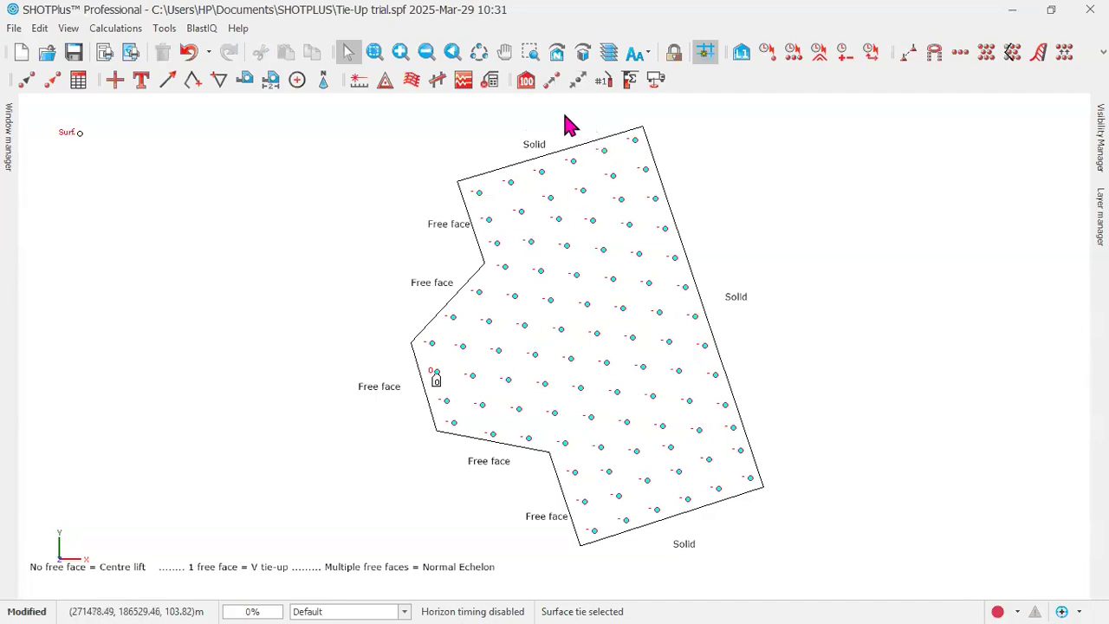
Step: Tie holes around the lead-in with 42 MSC delays, making two near-horizontal lines above it and two diagonals beside and below it
left_click(551, 79)
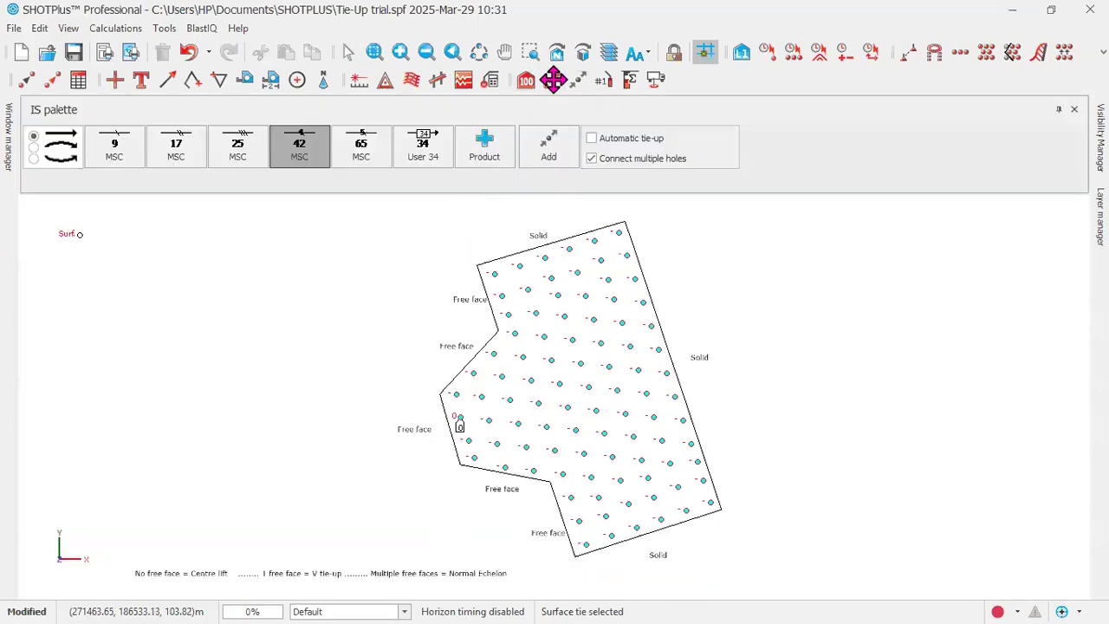
left_click(287, 151)
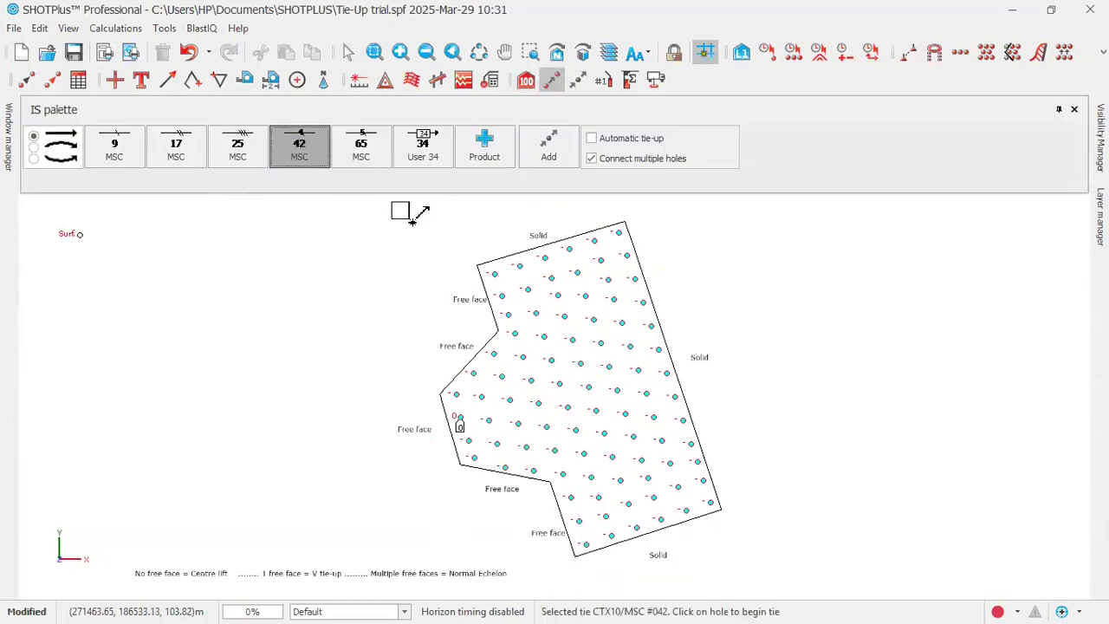
left_click(464, 401)
left_click(518, 406)
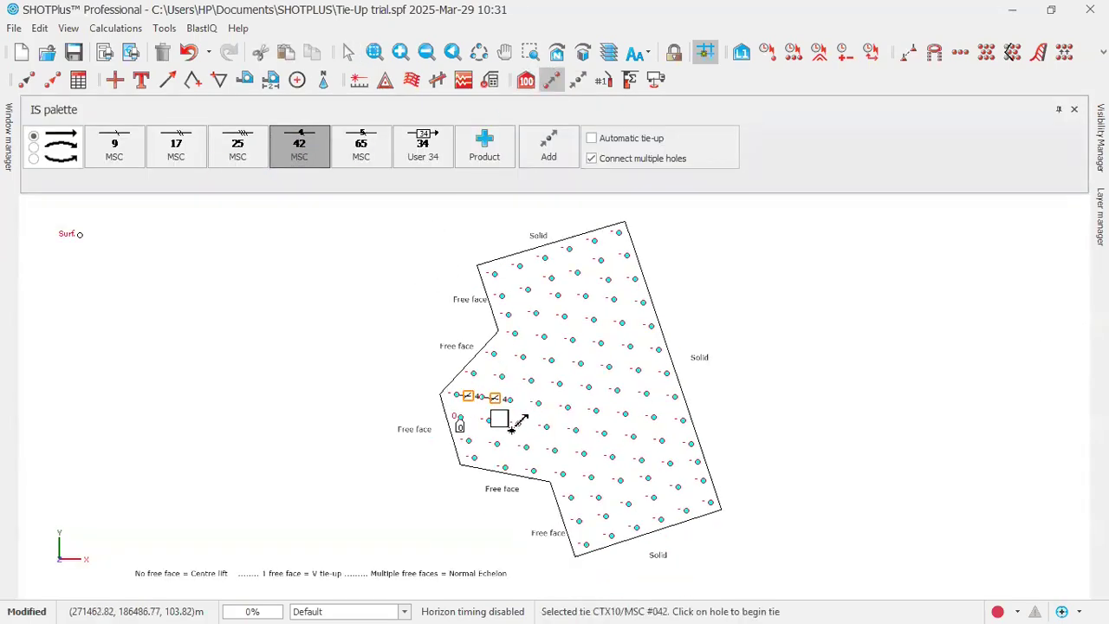
left_click(490, 422)
left_click(483, 426)
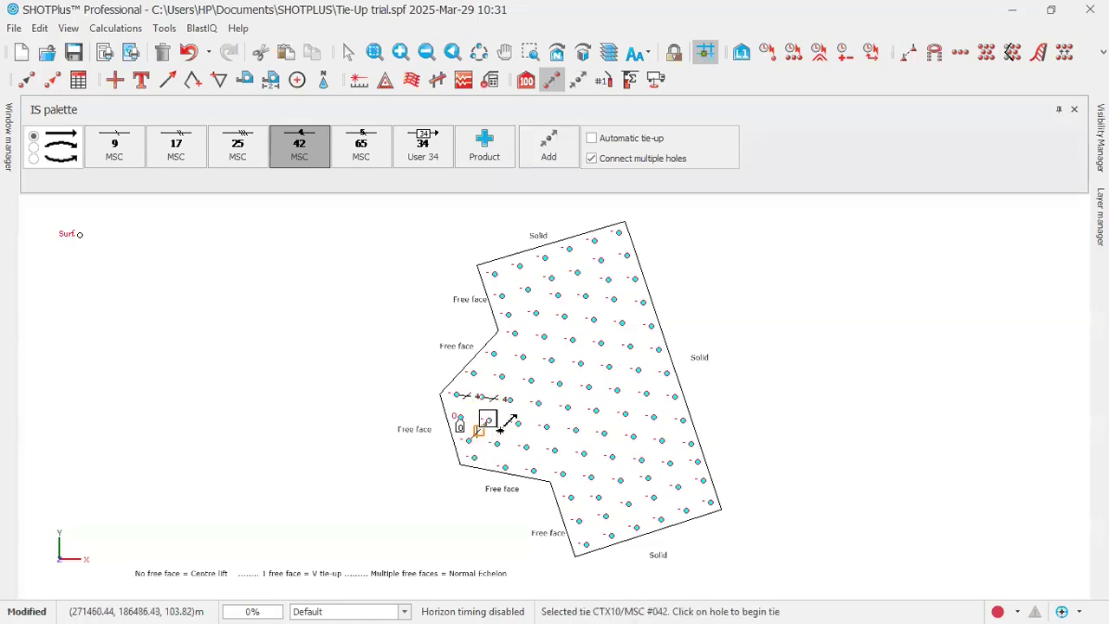
left_click(528, 378)
left_click(559, 383)
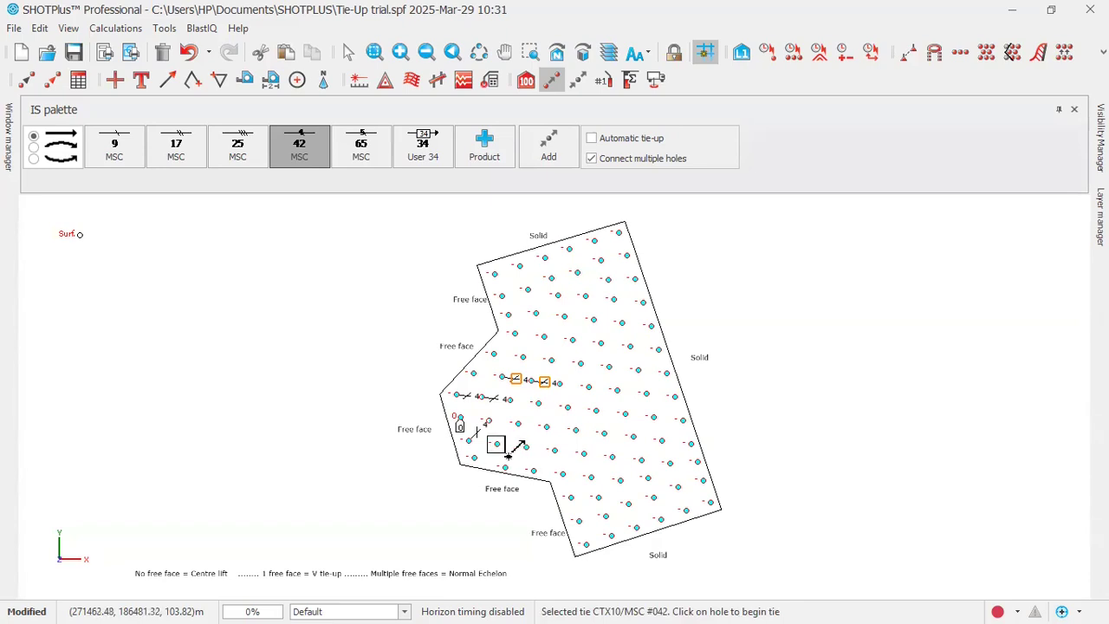
left_click(496, 443)
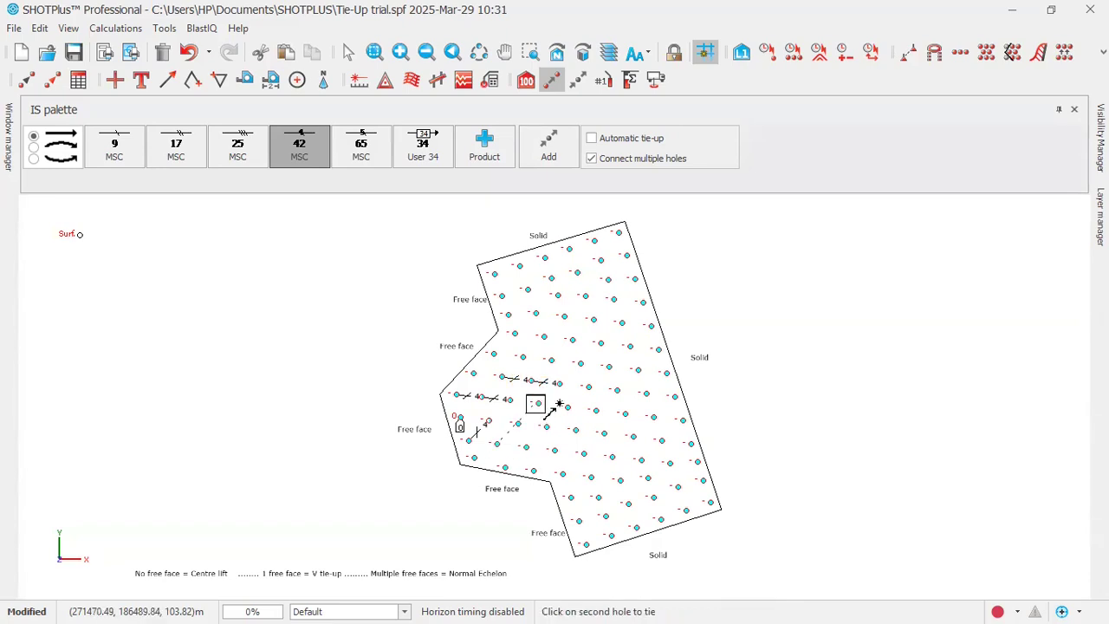
left_click(536, 403)
Step: Continue the 42 MSC ties to the long solid side with two more near-horizontal lines and three more diagonals
left_click(551, 359)
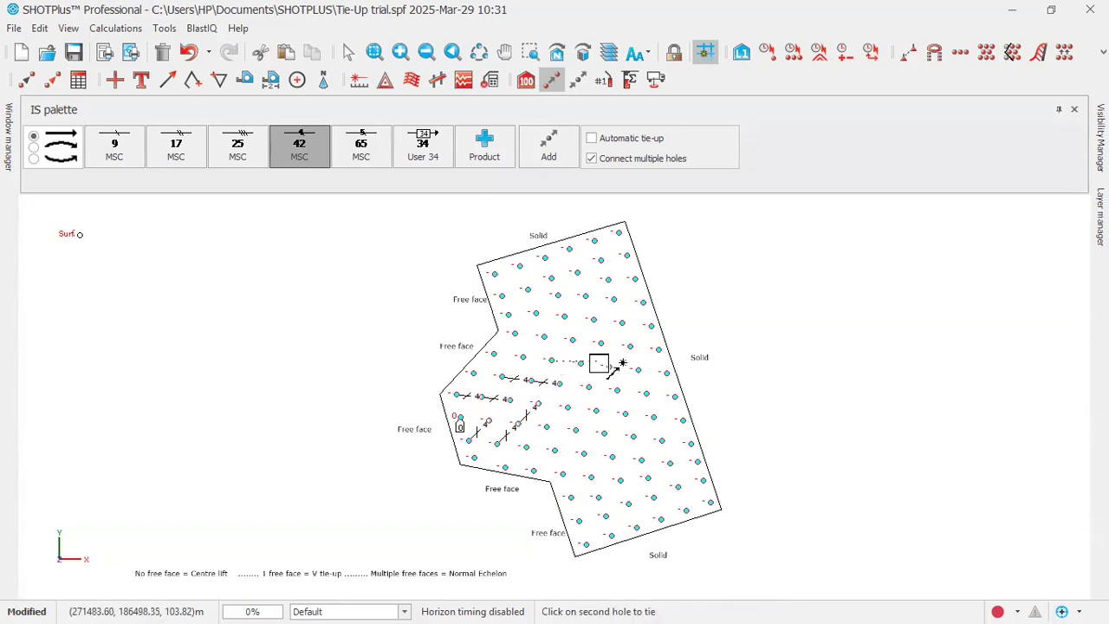
left_click(600, 364)
left_click(565, 407)
left_click(588, 387)
left_click(601, 343)
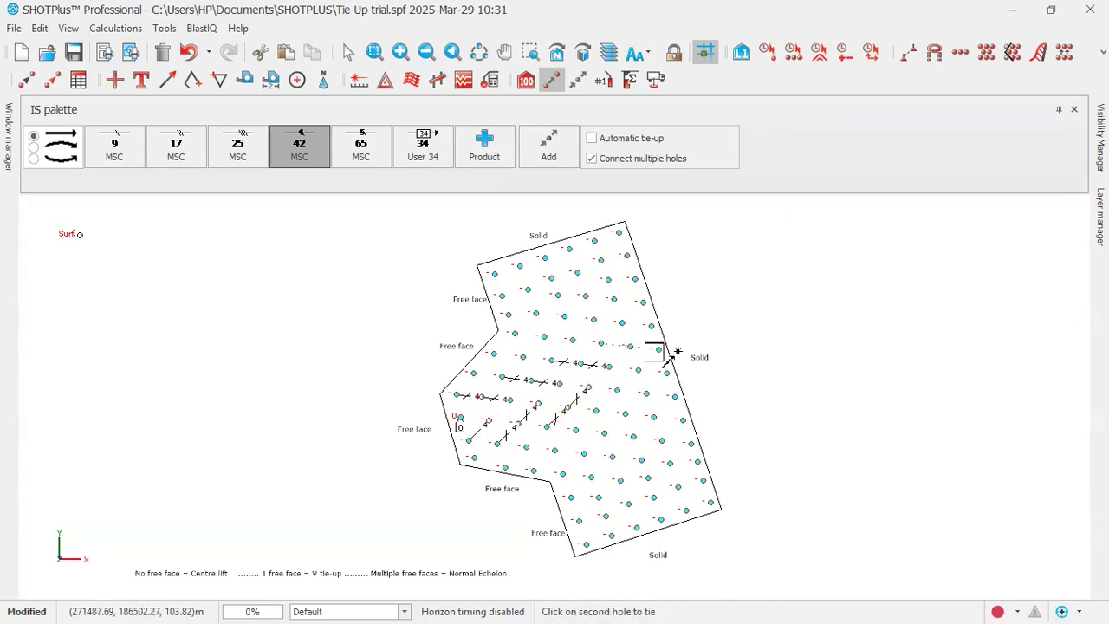
left_click(656, 350)
left_click(597, 409)
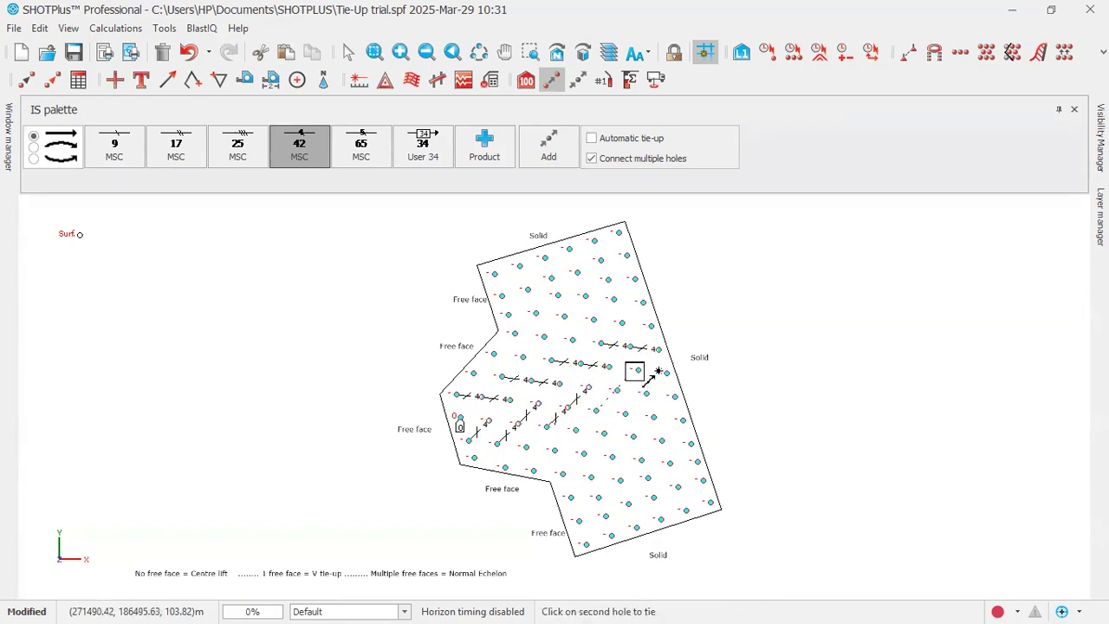
left_click(637, 372)
left_click(647, 393)
left_click(665, 374)
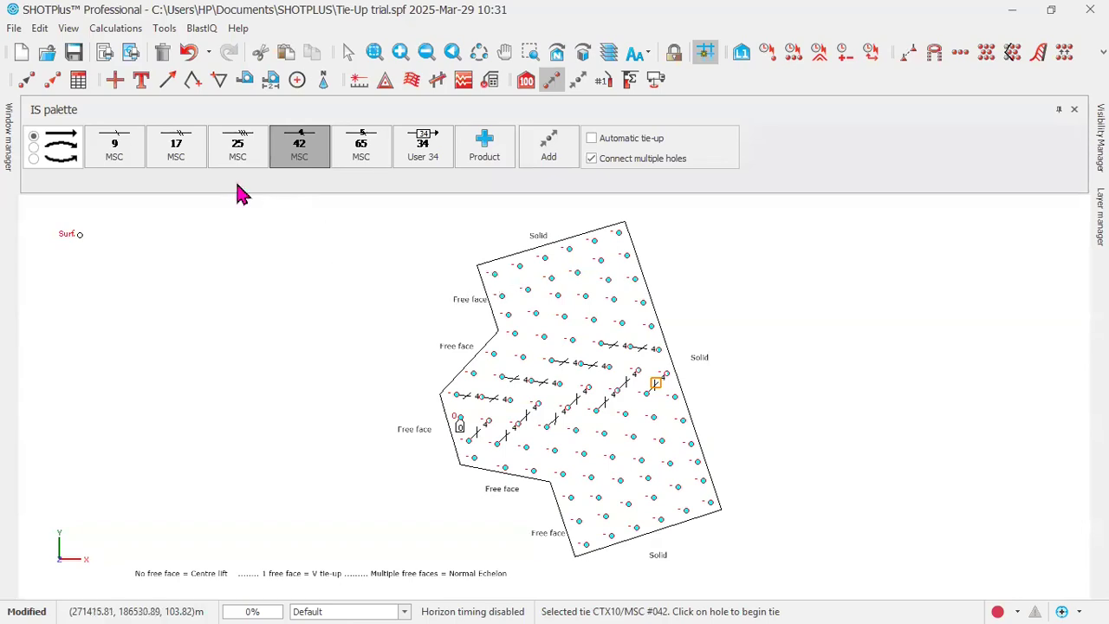
Step: Select the 17 MSC delay, then tie the lead-in and the first near-horizontal line's holes upwards along their columns to the free faces
left_click(176, 150)
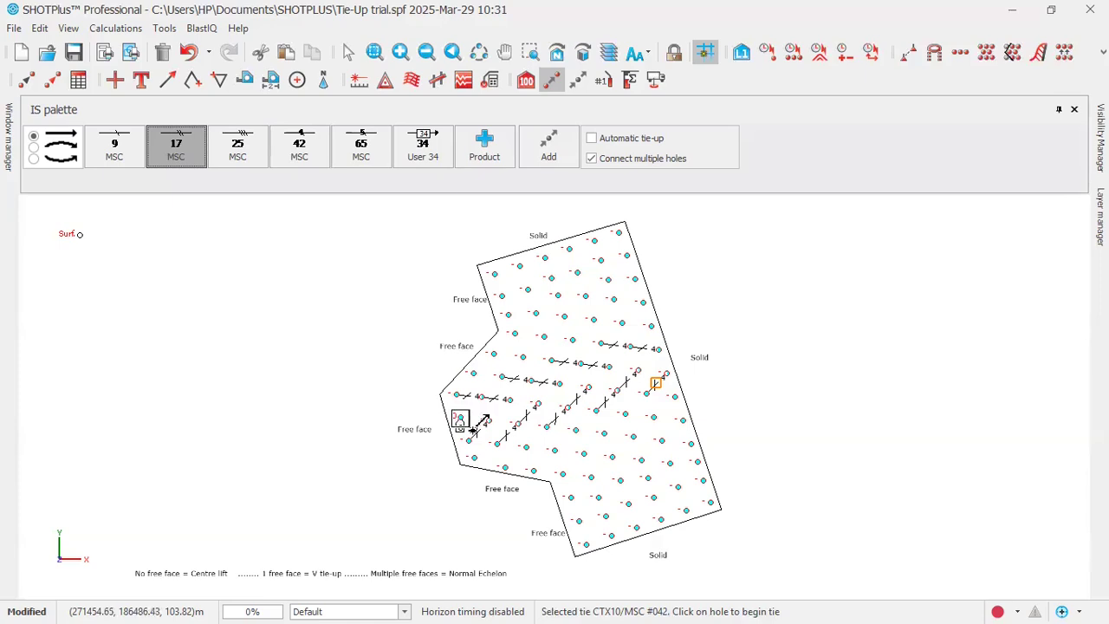
left_click(460, 419)
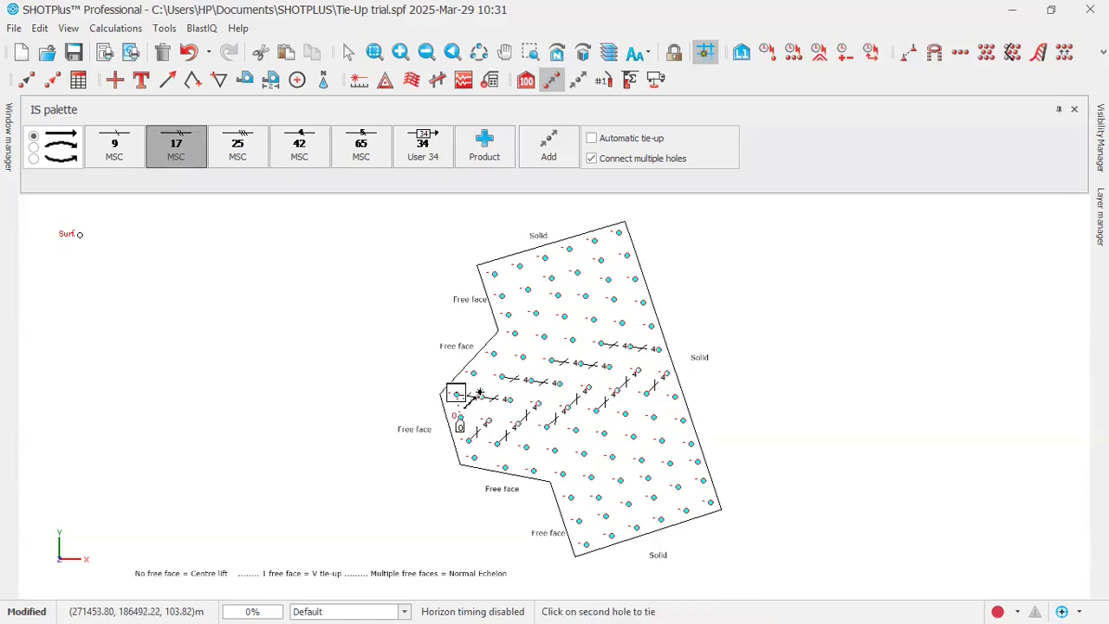
left_click(456, 393)
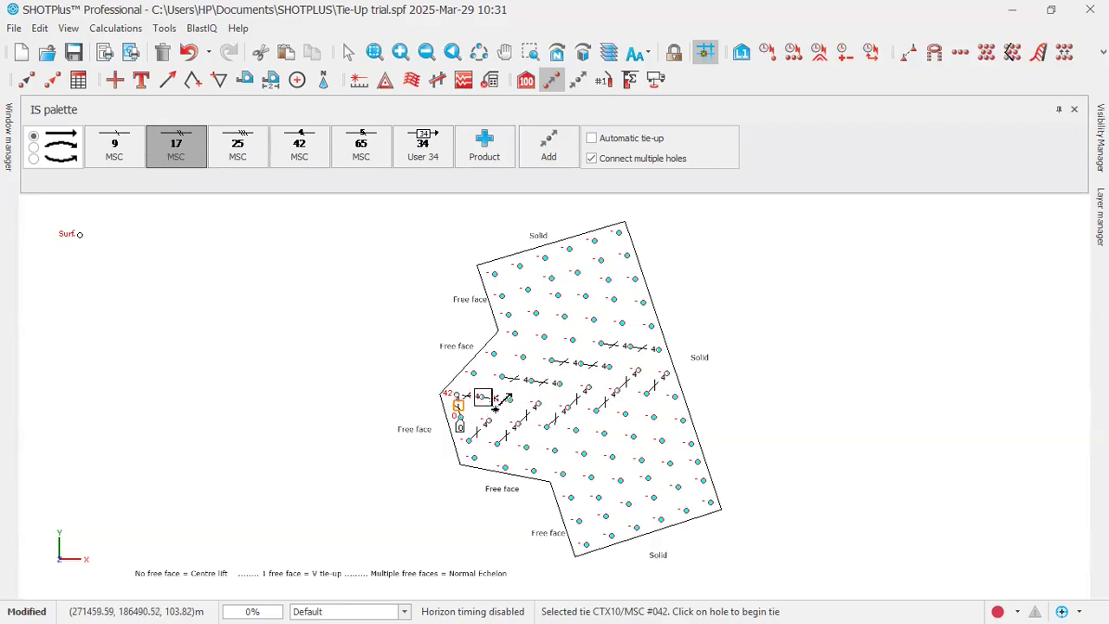
left_click(478, 395)
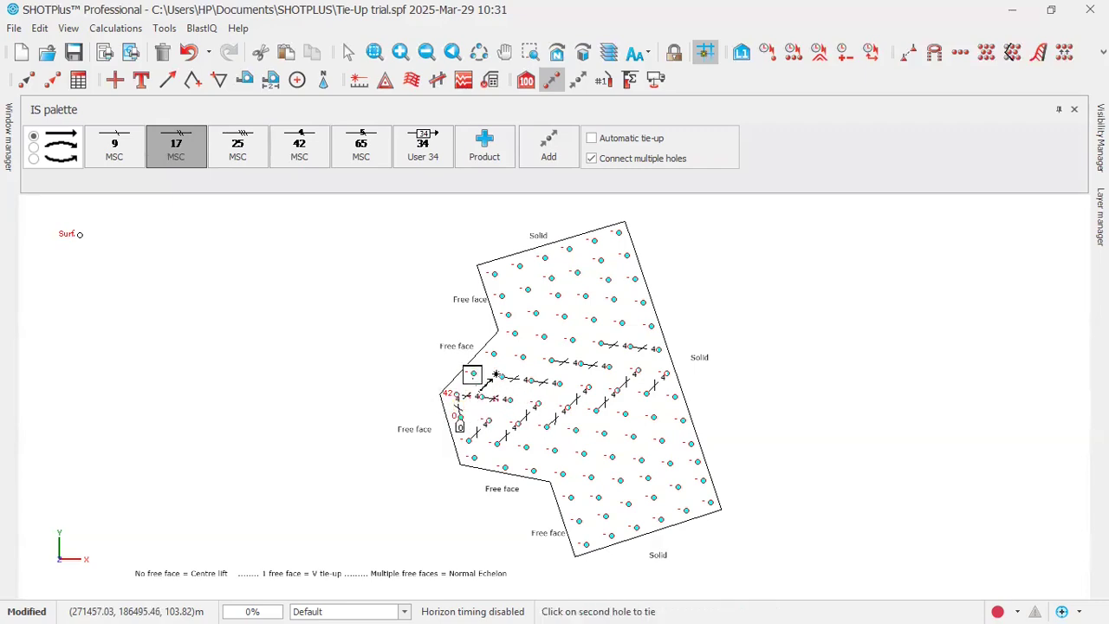
left_click(472, 372)
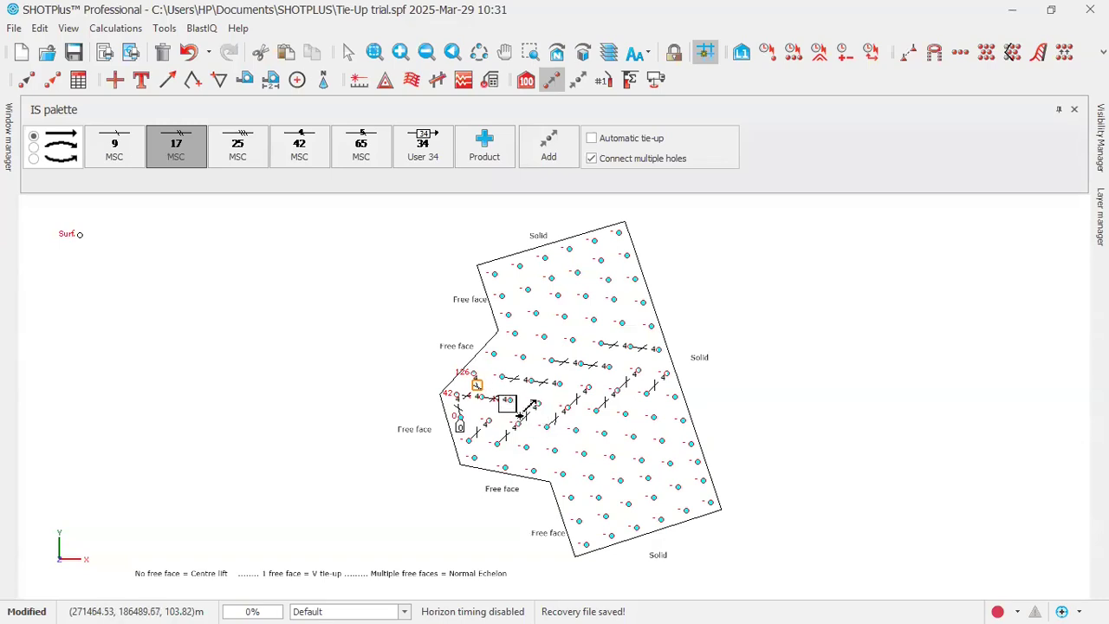
left_click(501, 377)
left_click(493, 353)
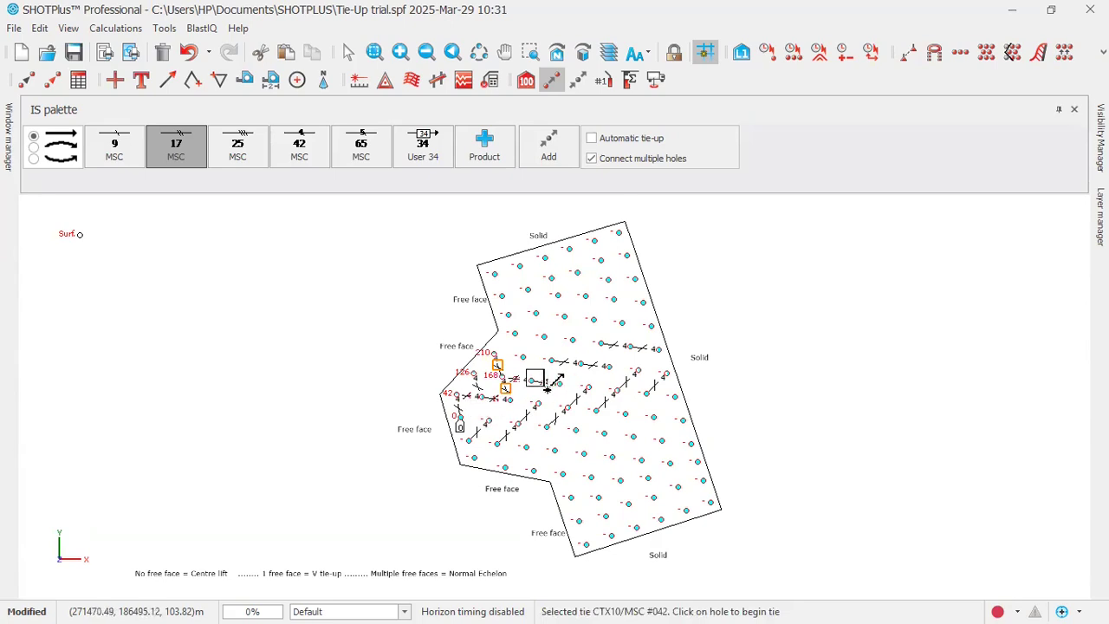
Step: Tie three columns with 42 MSC delays from the second and third near-horizontal lines up to the upper solid side
left_click(528, 378)
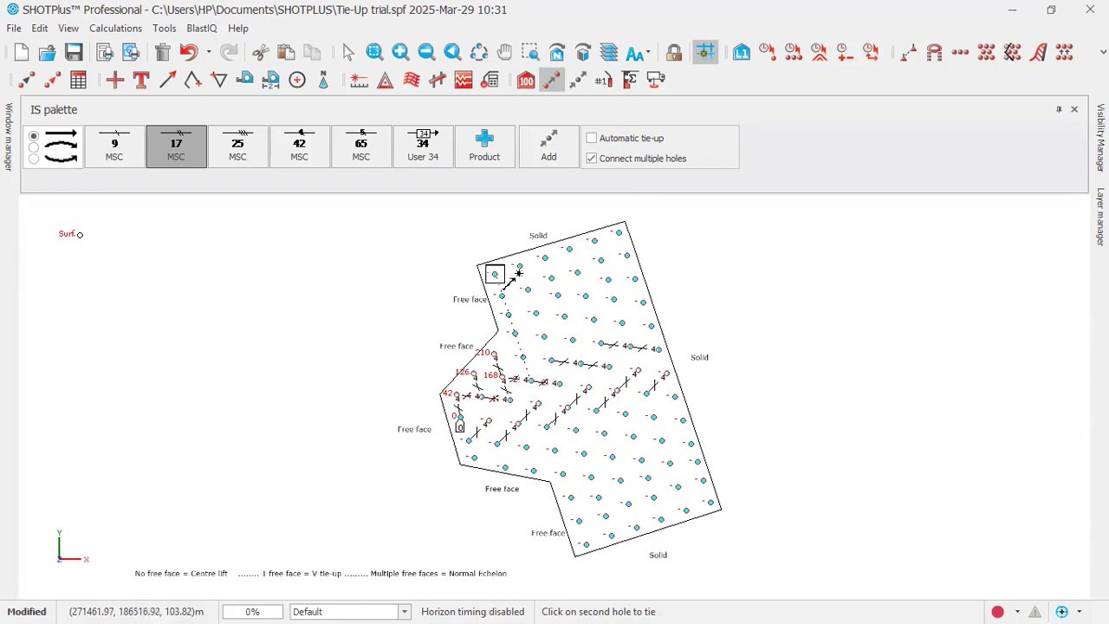
left_click(493, 273)
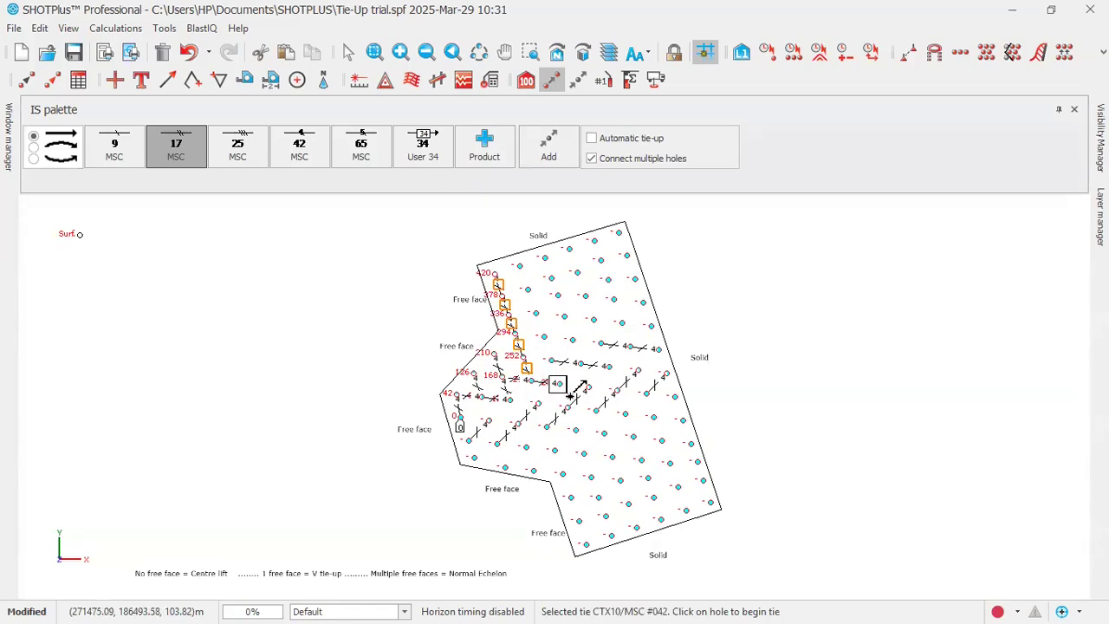
left_click(555, 379)
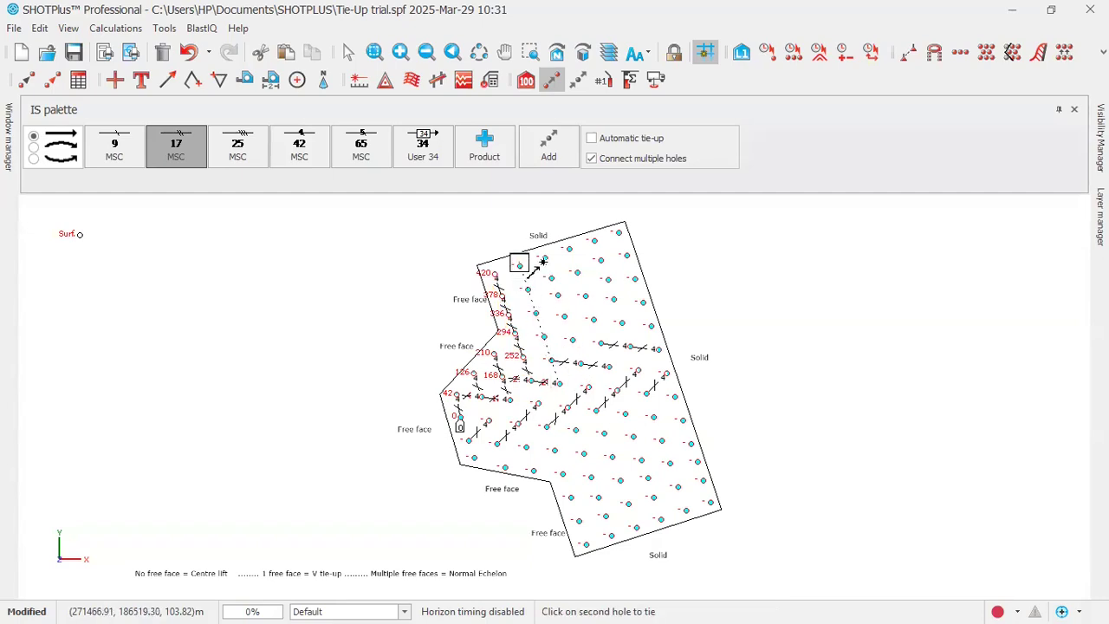
left_click(520, 263)
left_click(577, 362)
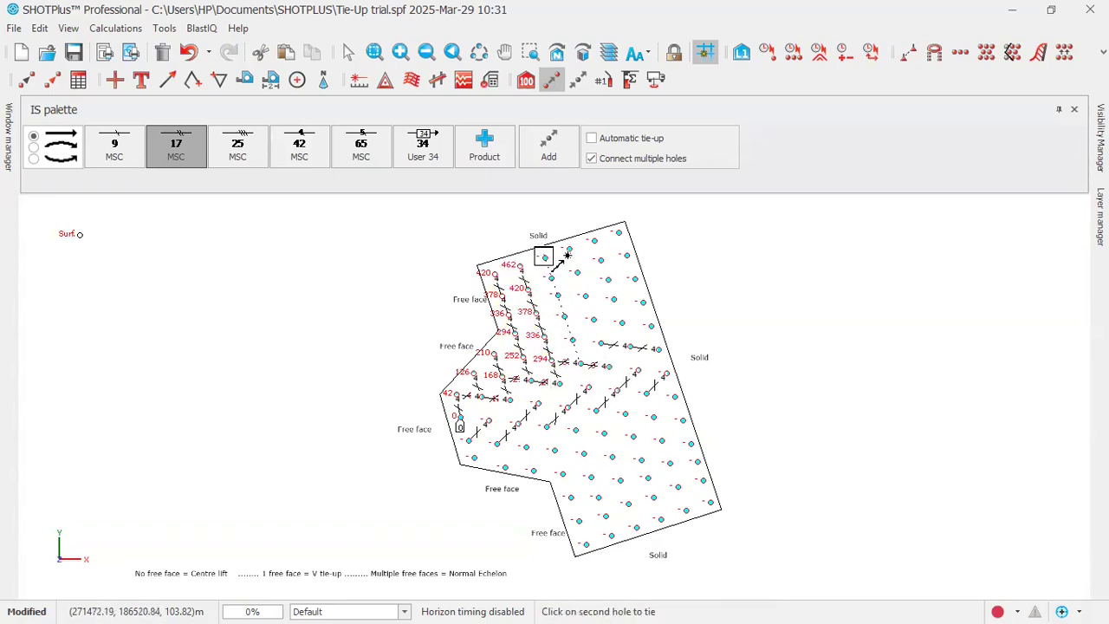
left_click(545, 258)
Step: Tie the remaining three upper columns with 42 MSC delays, up to the corner hole beside the long solid side
left_click(602, 344)
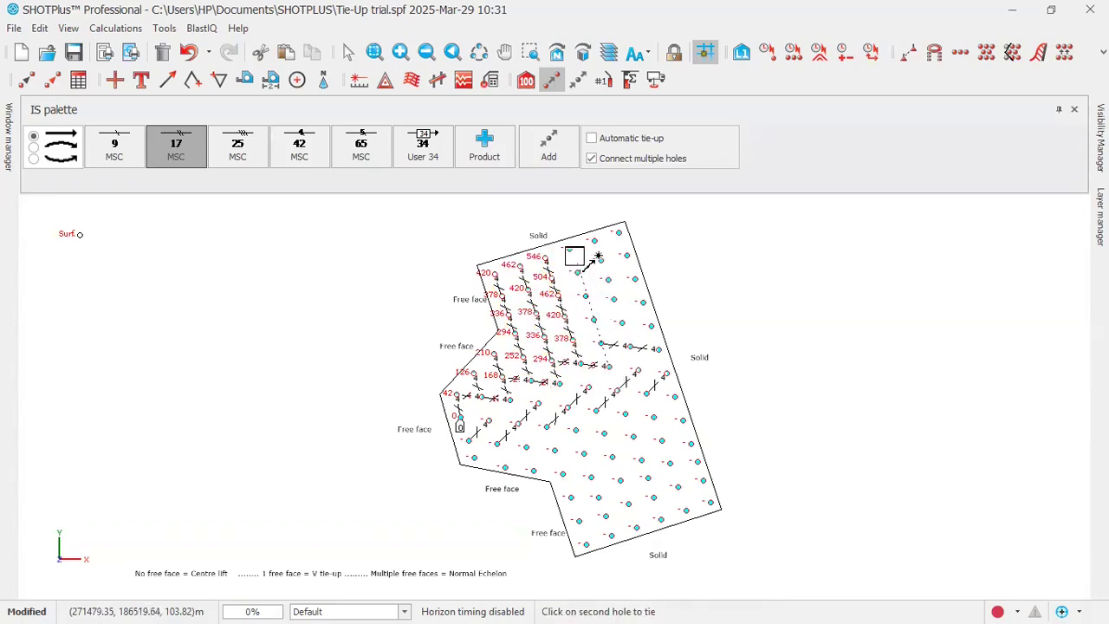
left_click(570, 250)
left_click(626, 333)
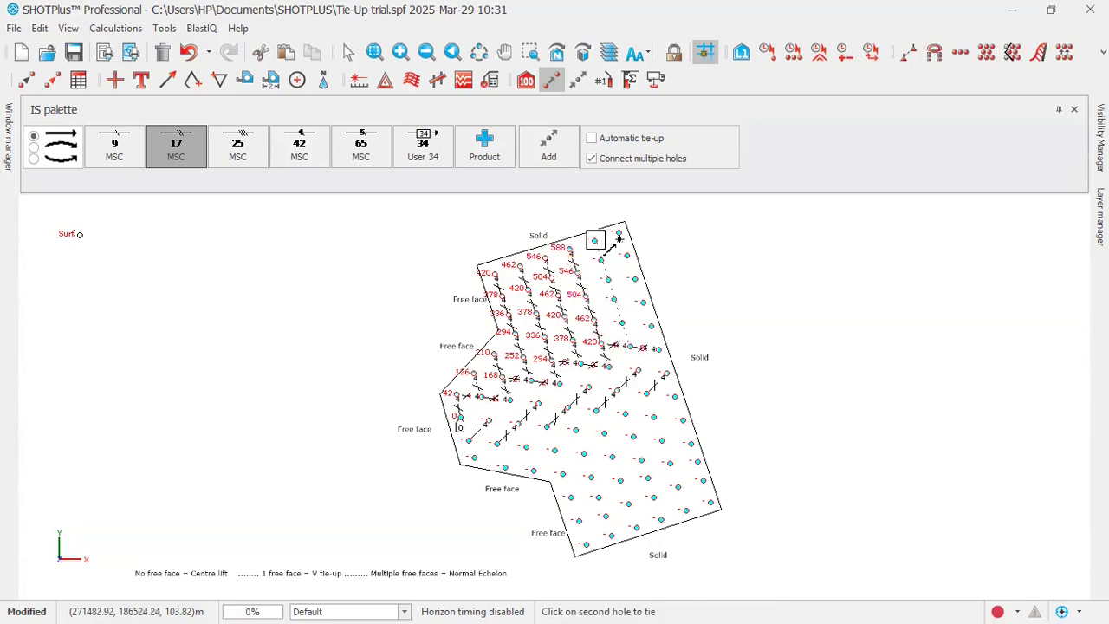
left_click(597, 249)
left_click(656, 348)
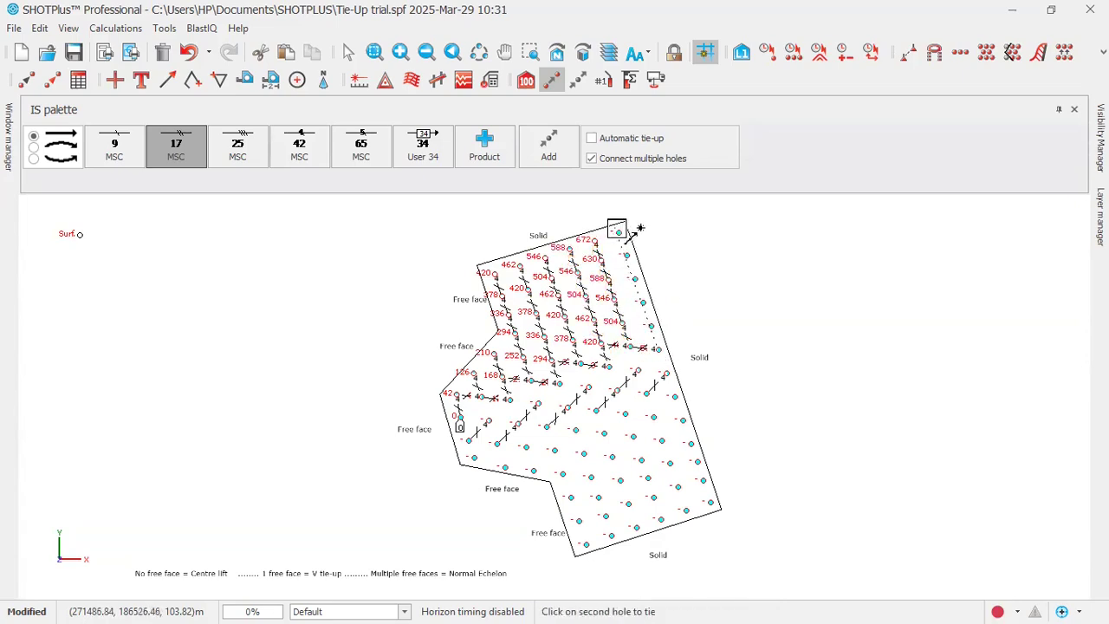
left_click(618, 231)
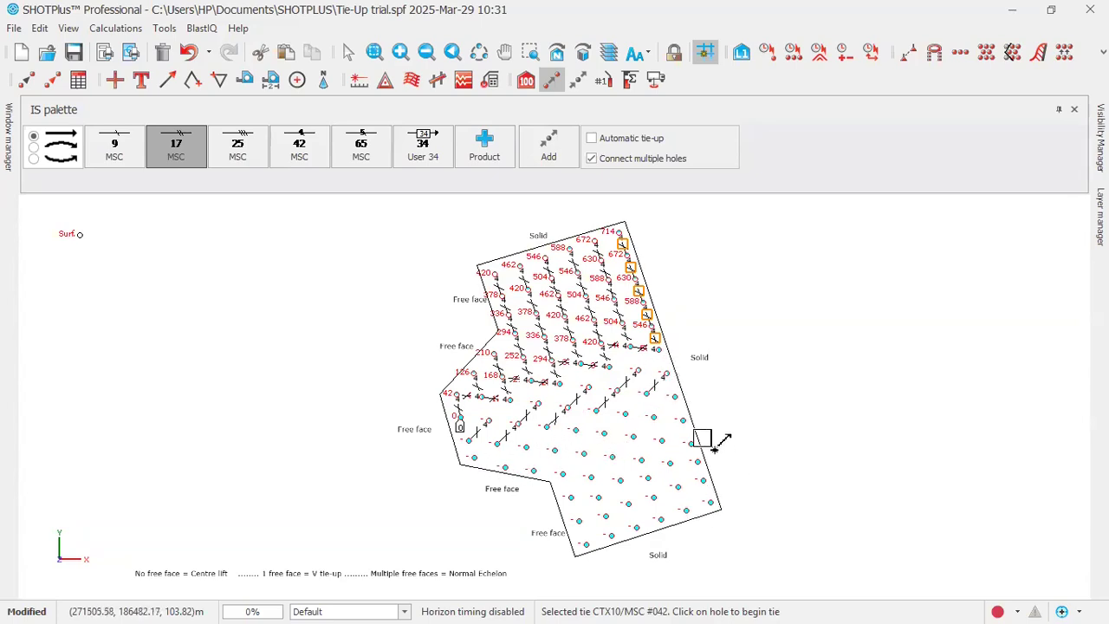
Step: Tie the three columns nearest the long solid side with 42 MSC delays, from the diagonals down to the lower solid side
left_click(664, 372)
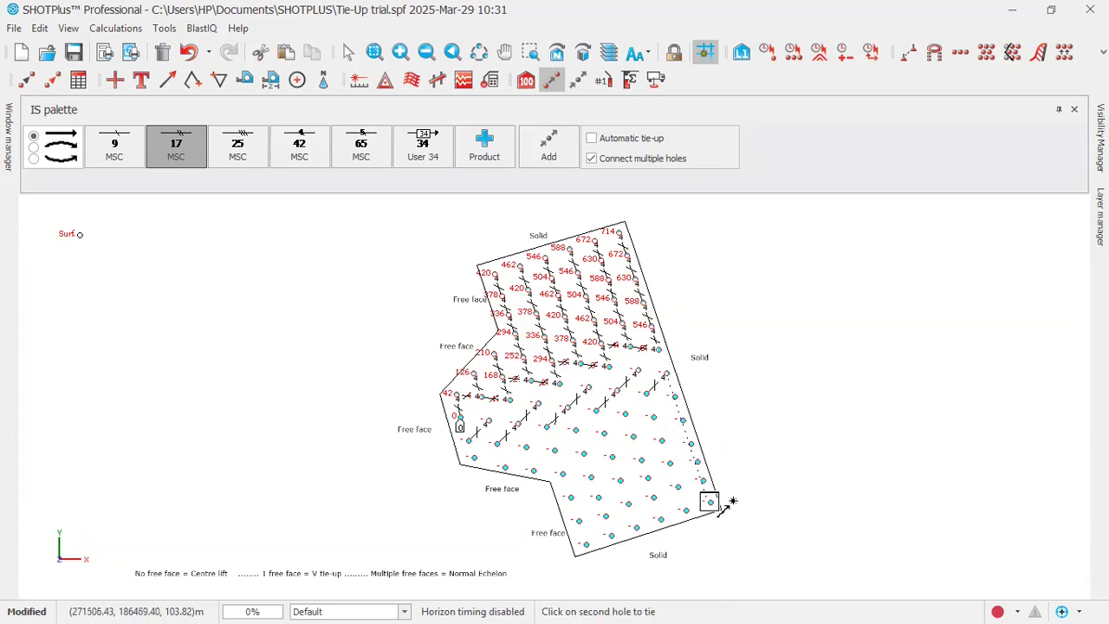
left_click(711, 503)
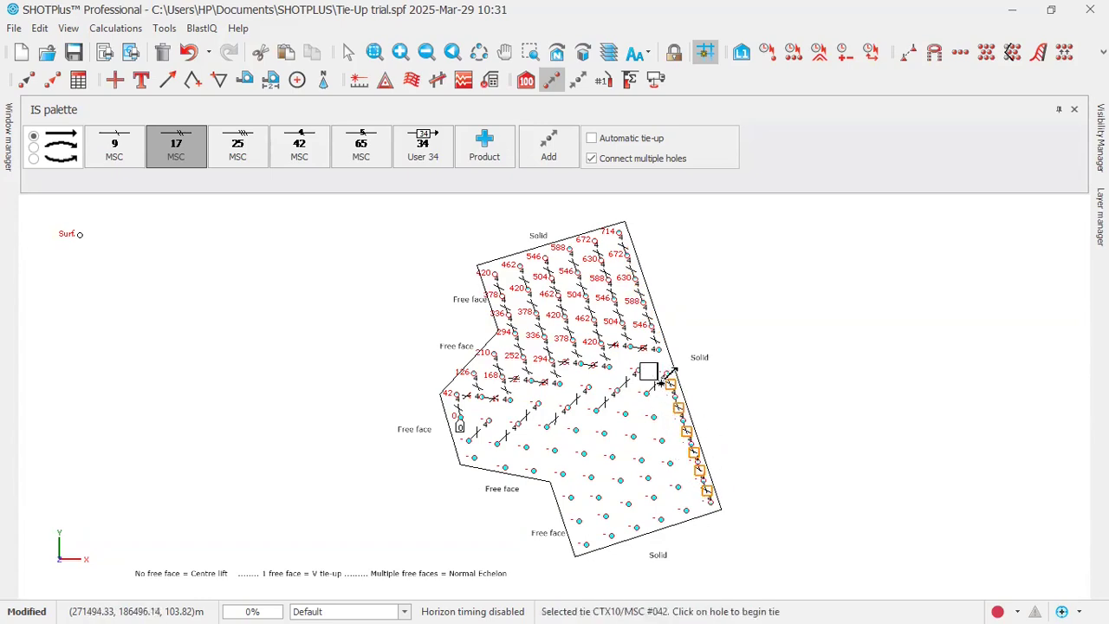
left_click(639, 374)
left_click(684, 511)
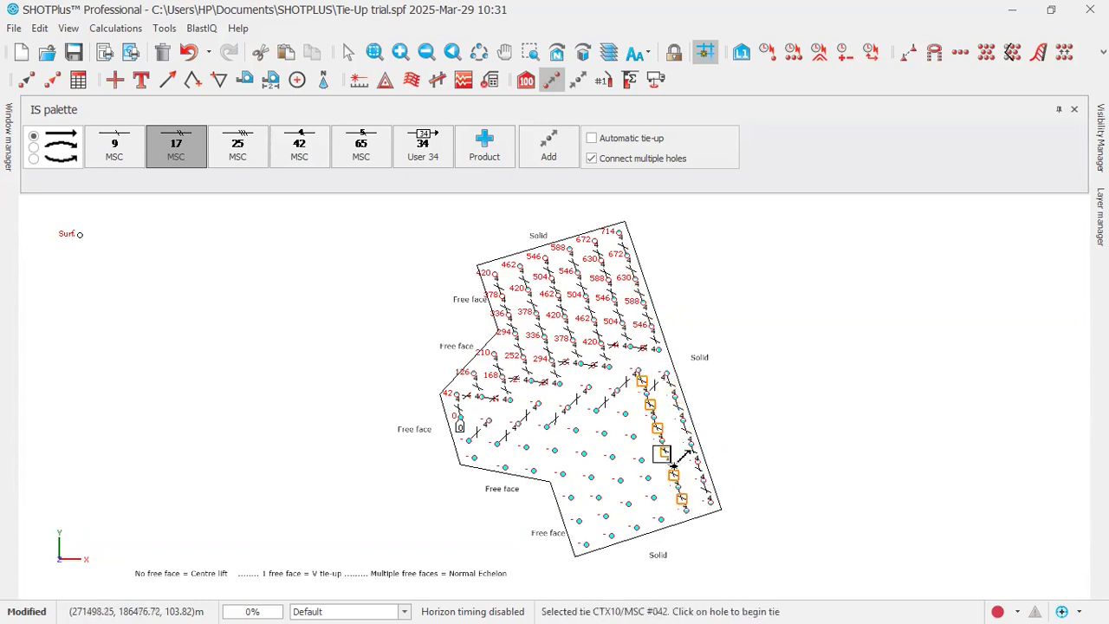
left_click(620, 400)
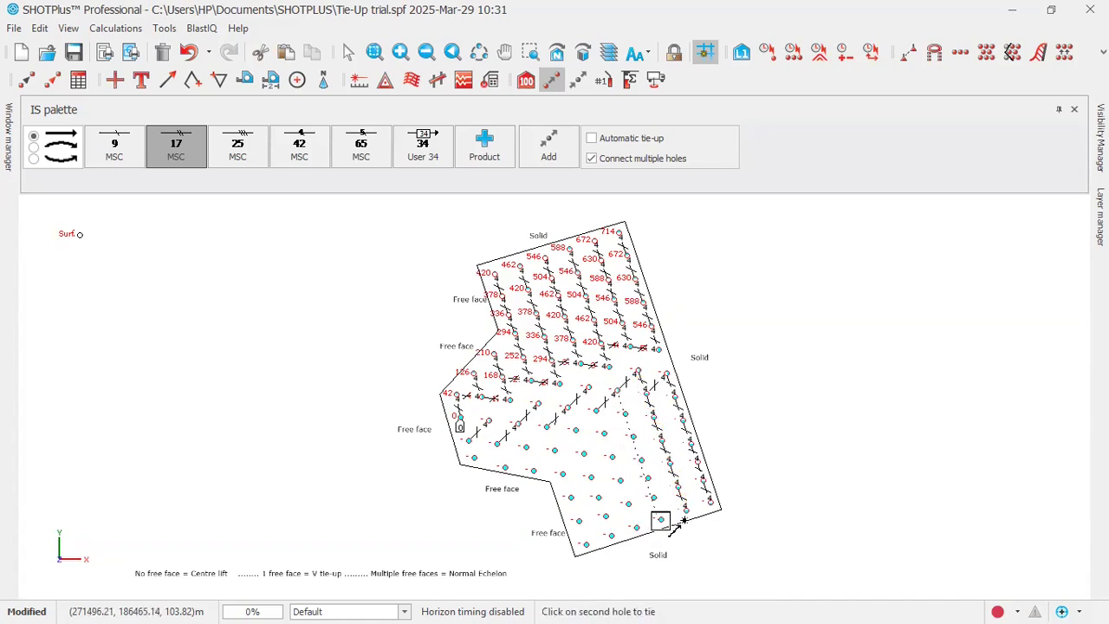
left_click(657, 509)
Step: Tie the next three long columns with 42 MSC delays from the middle diagonals down to the lower solid side
left_click(633, 517)
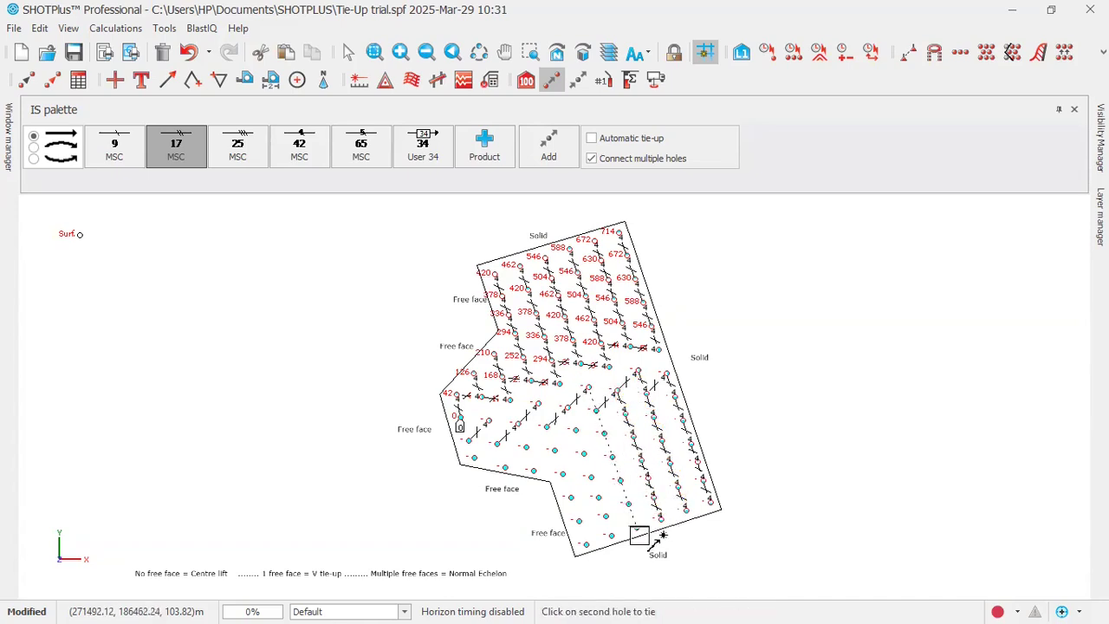
left_click(593, 400)
left_click(565, 402)
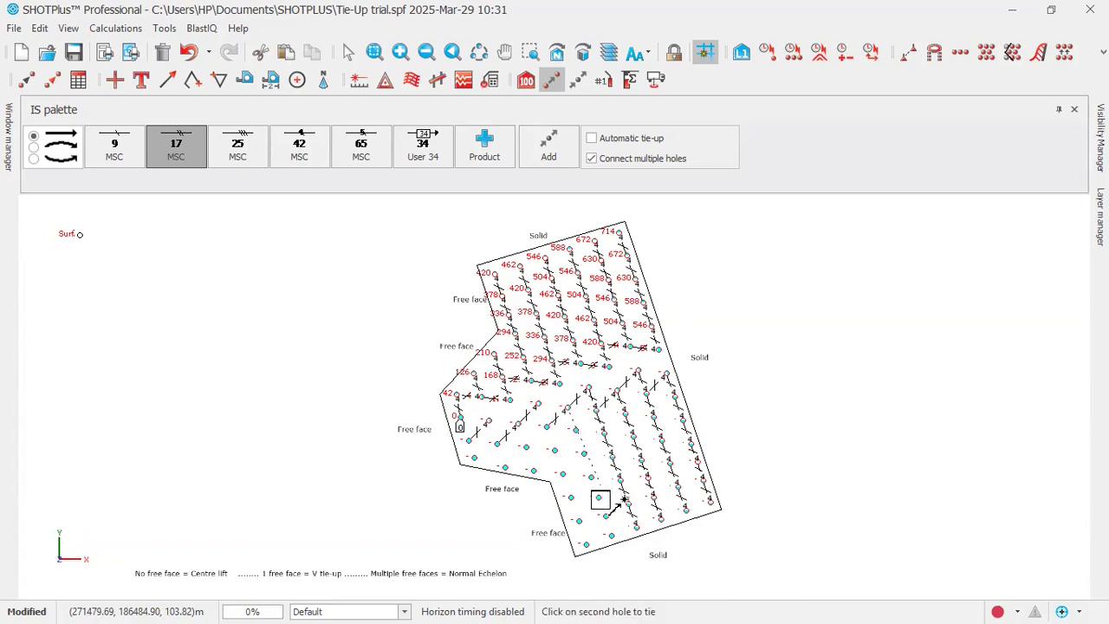
left_click(609, 534)
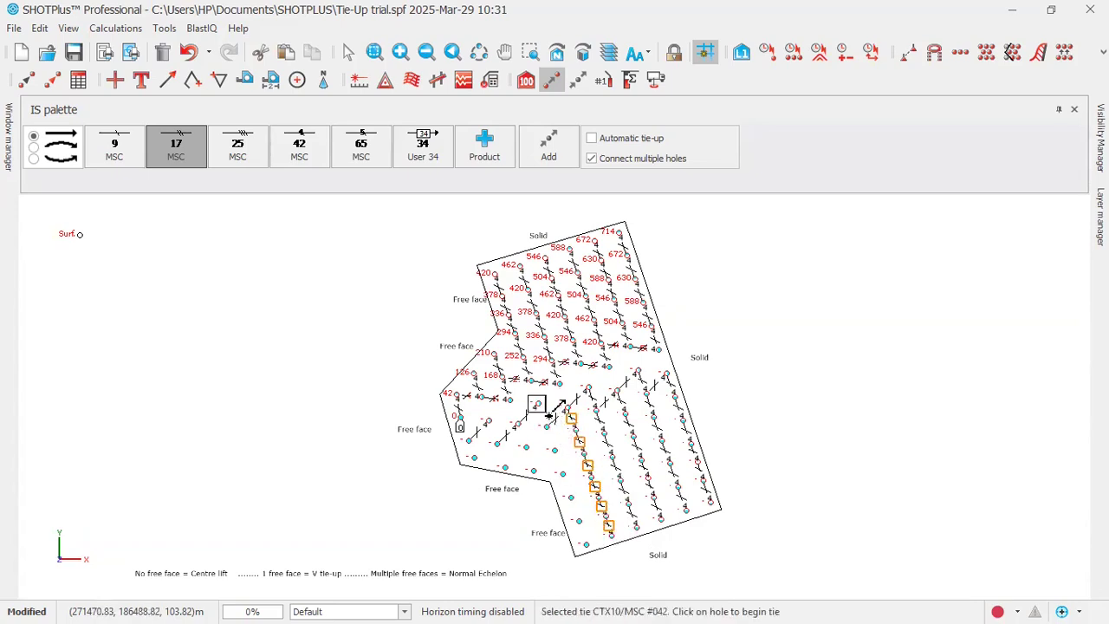
left_click(537, 402)
left_click(582, 533)
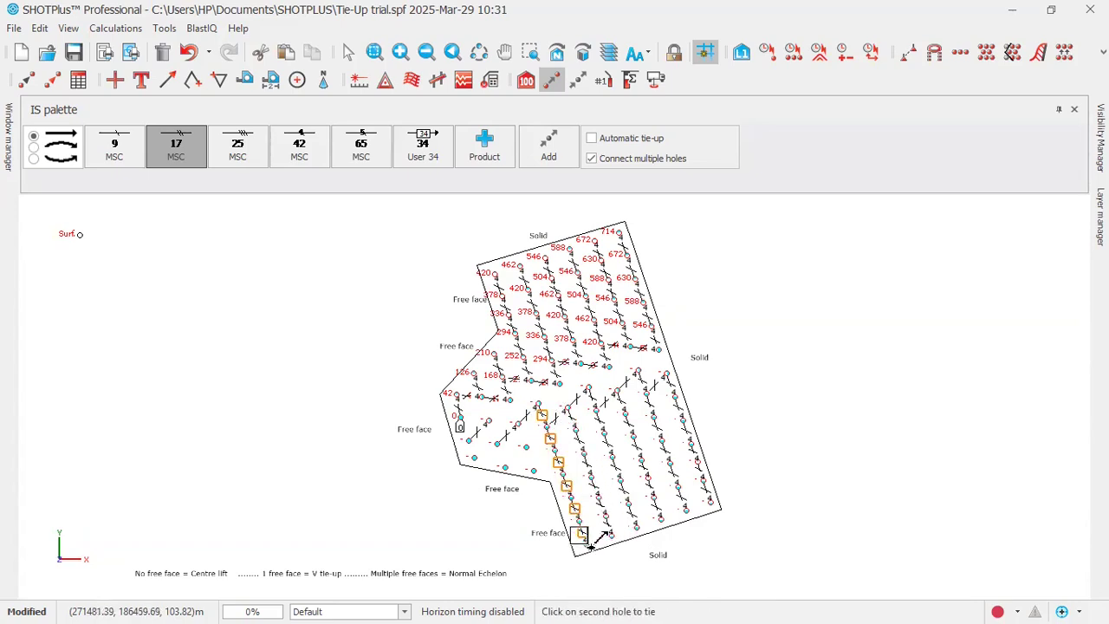
Step: Tie the three short columns below the lead-in with 42 MSC delays, down to the lower free face
left_click(516, 435)
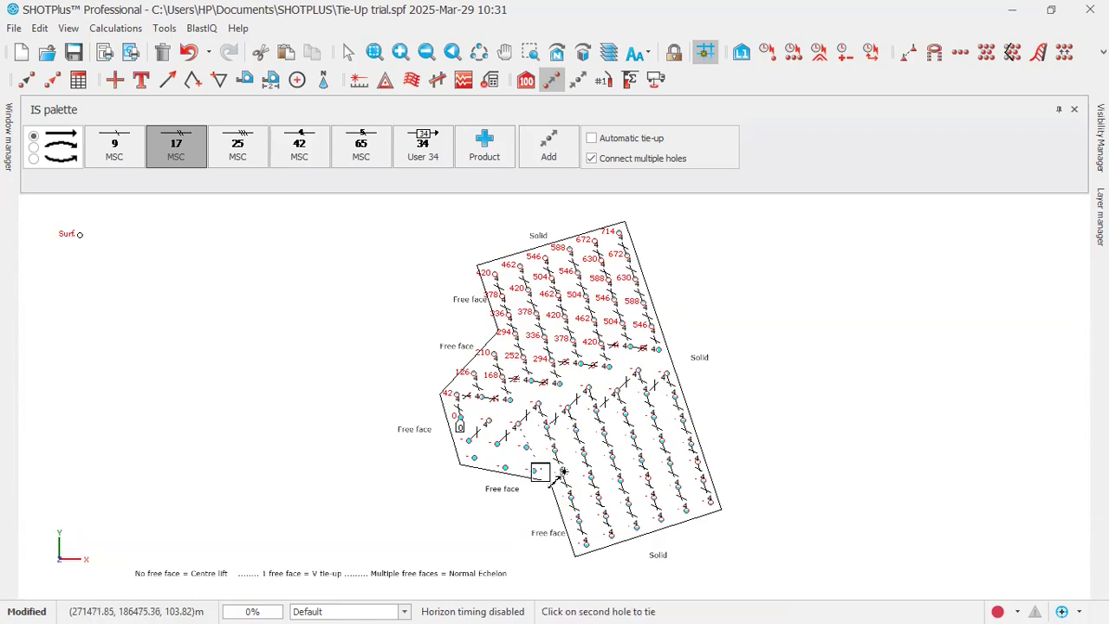
left_click(533, 468)
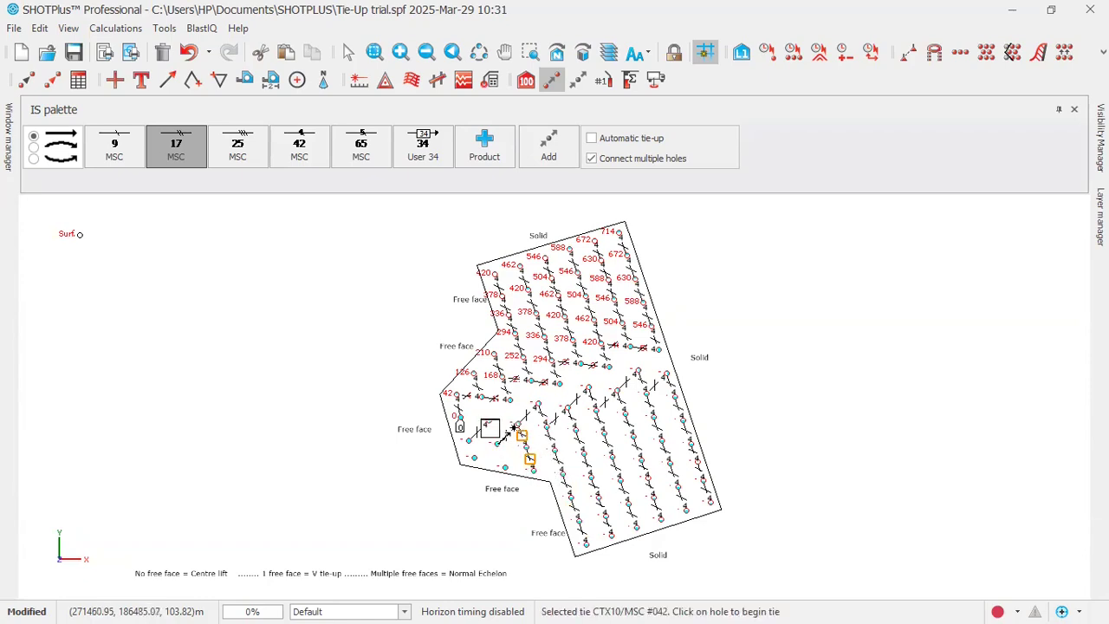
left_click(504, 468)
left_click(505, 467)
left_click(470, 441)
left_click(475, 455)
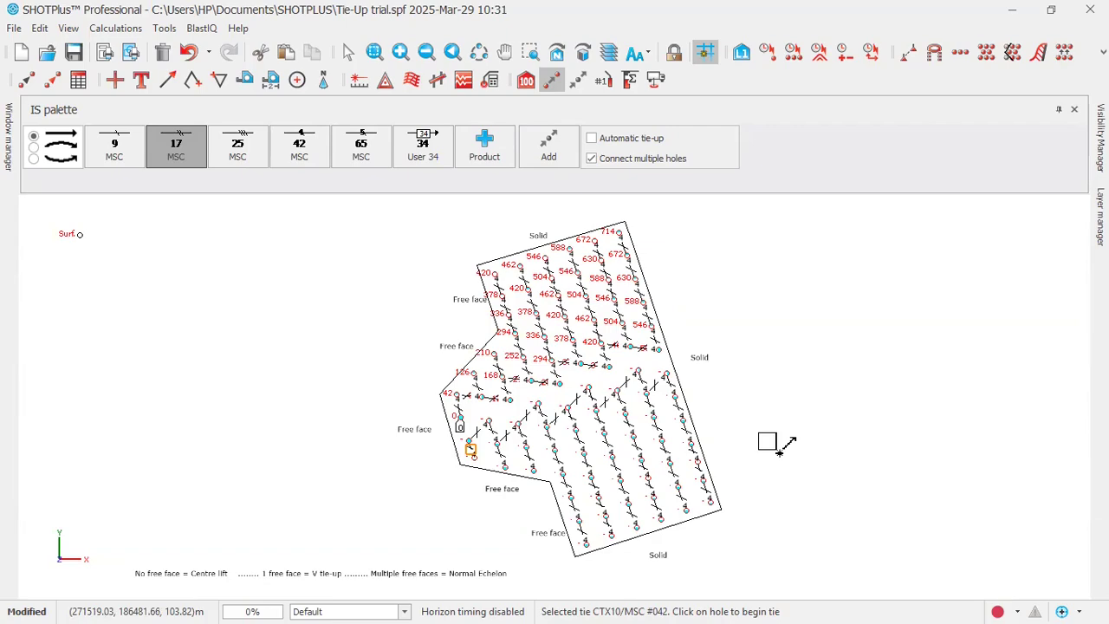
Step: Tie the lead-in hole to the first hole of the lower diagonals with a 65 MSC delay and close the Tie tool
scroll(461, 417, "up", 1)
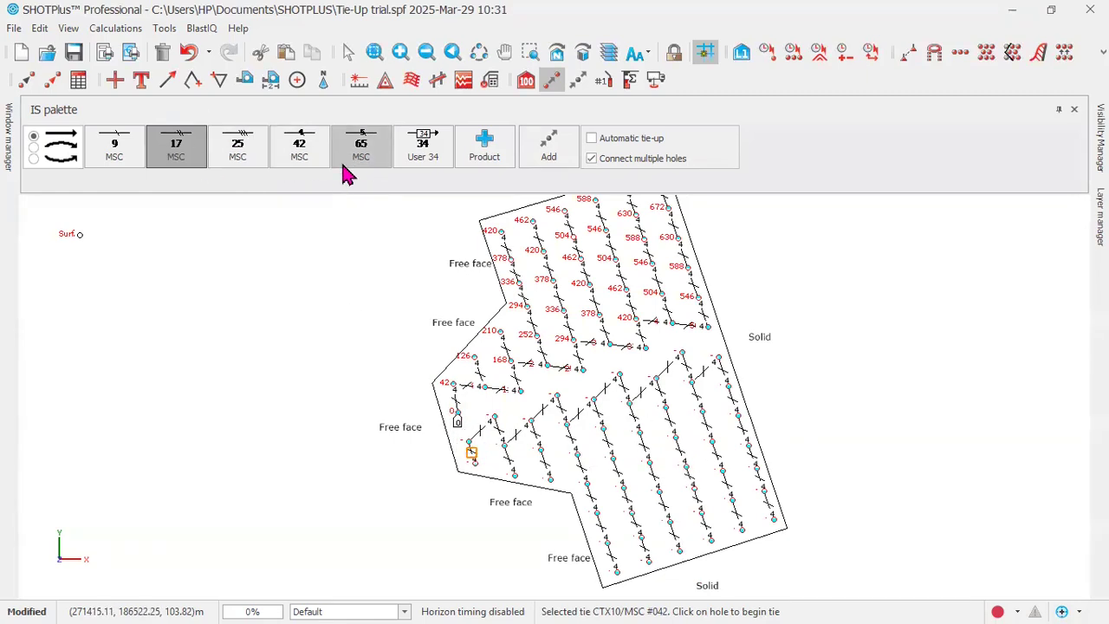
left_click(362, 152)
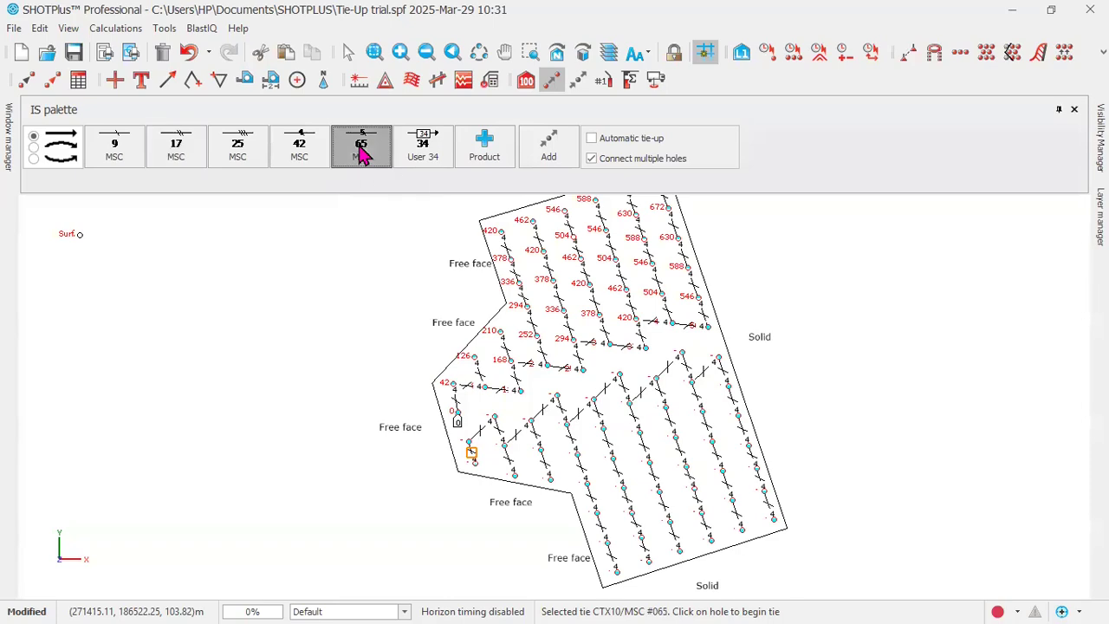
left_click(471, 452)
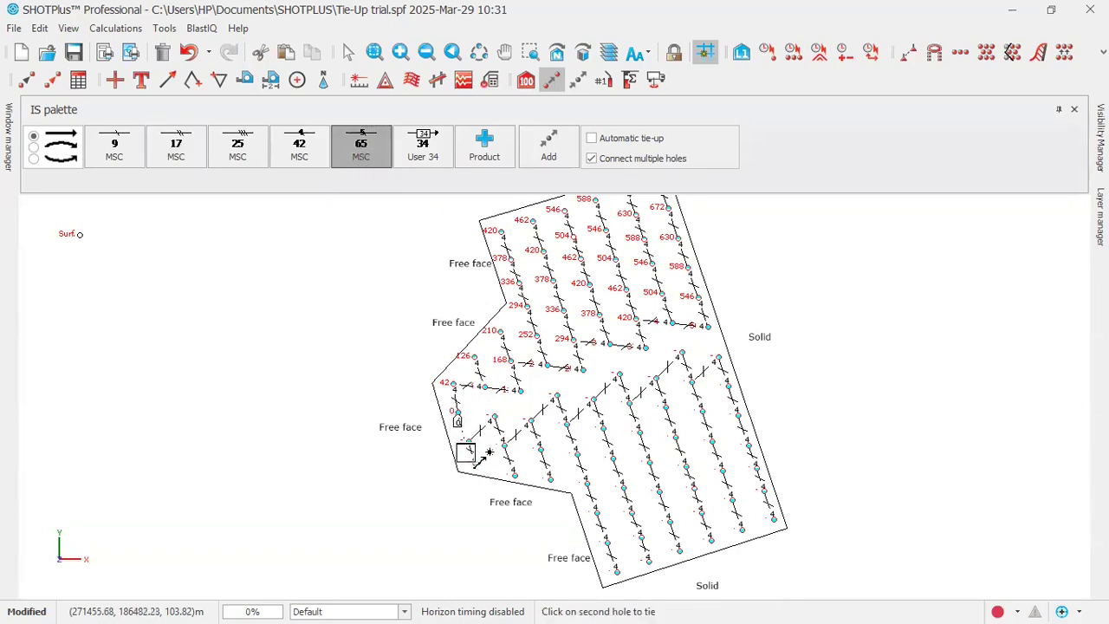
left_click(469, 442)
right_click(359, 423)
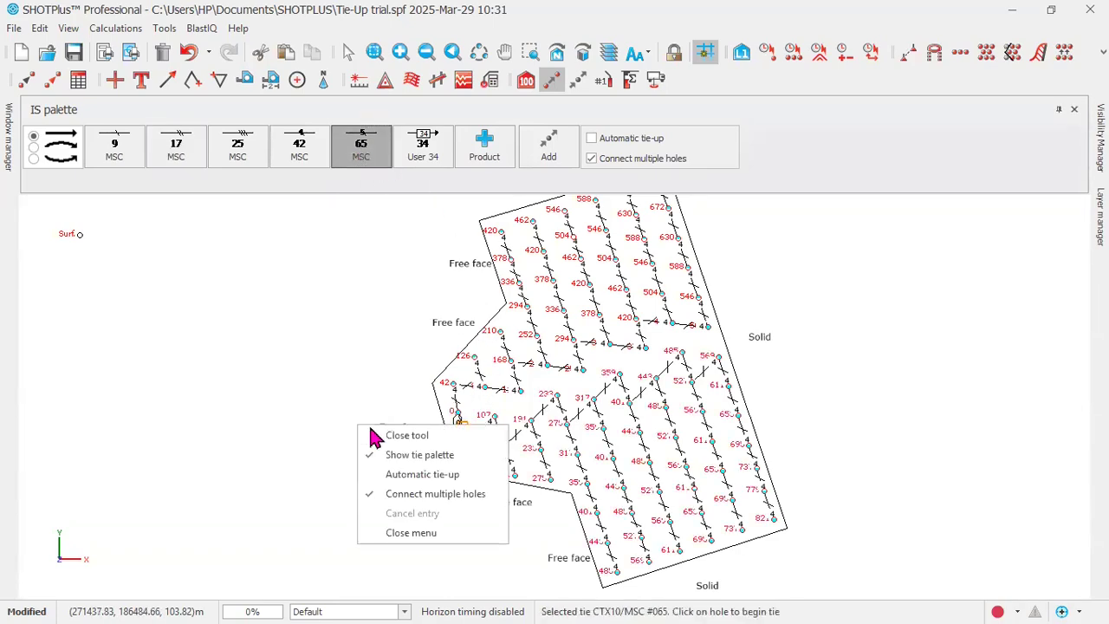
left_click(381, 433)
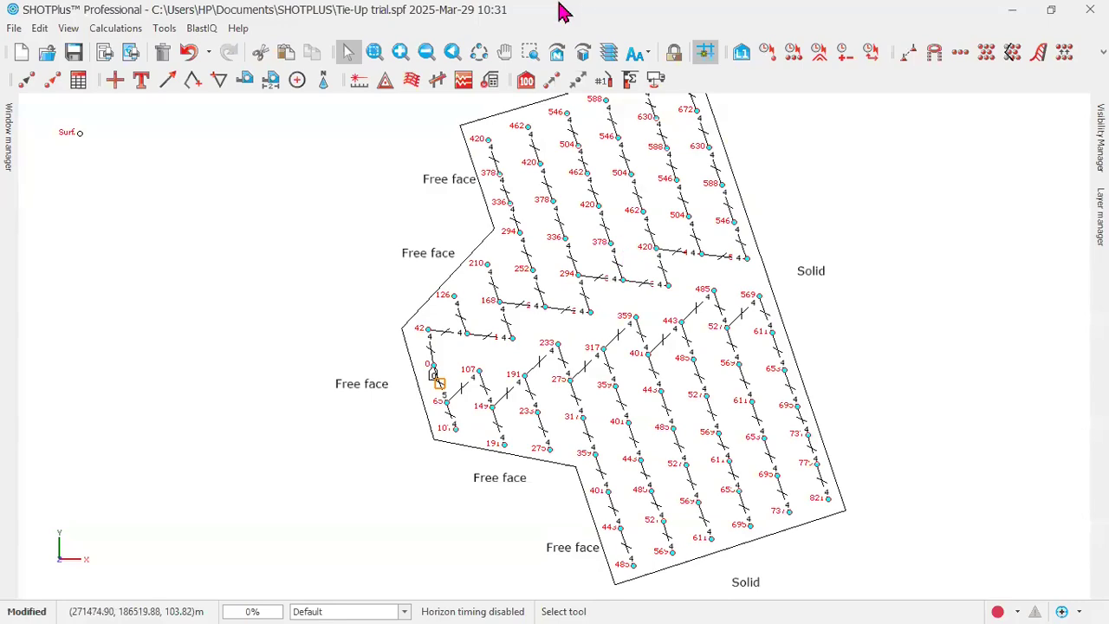
Step: Examine the firing times along the ties around the lead-in, the lower diagonals and the upper columns
left_click(551, 80)
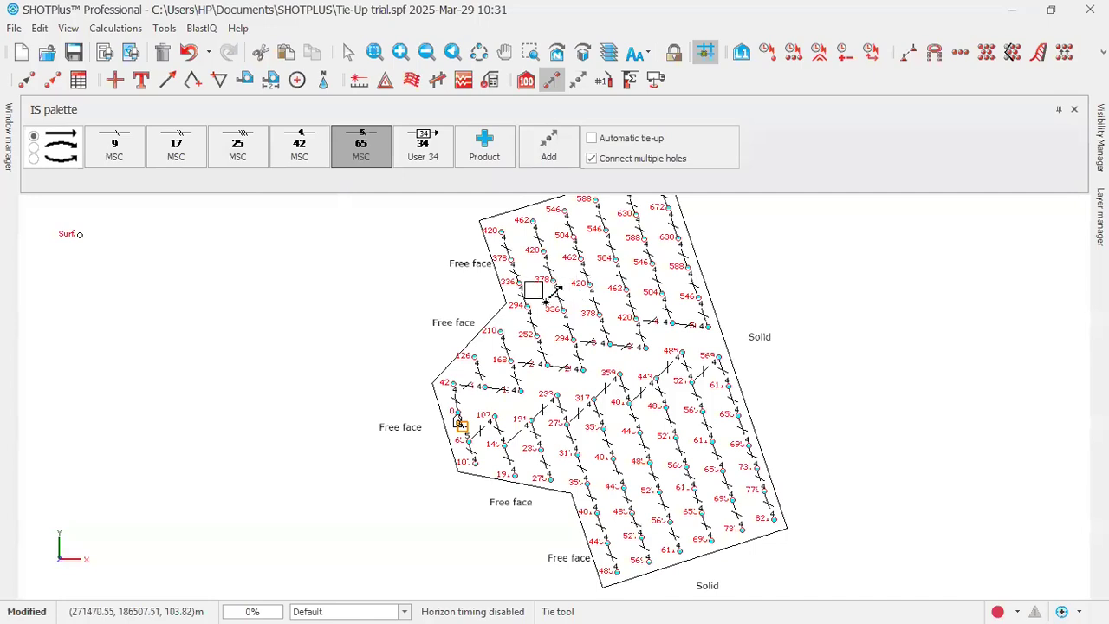
scroll(500, 400, "up", 3)
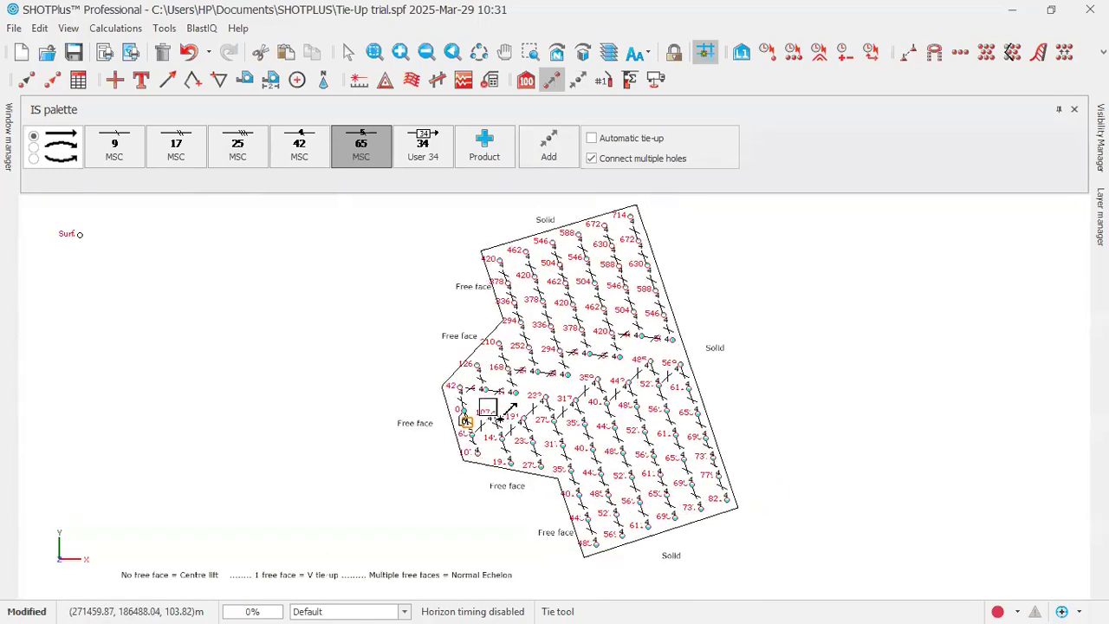
scroll(500, 401, "up", 3)
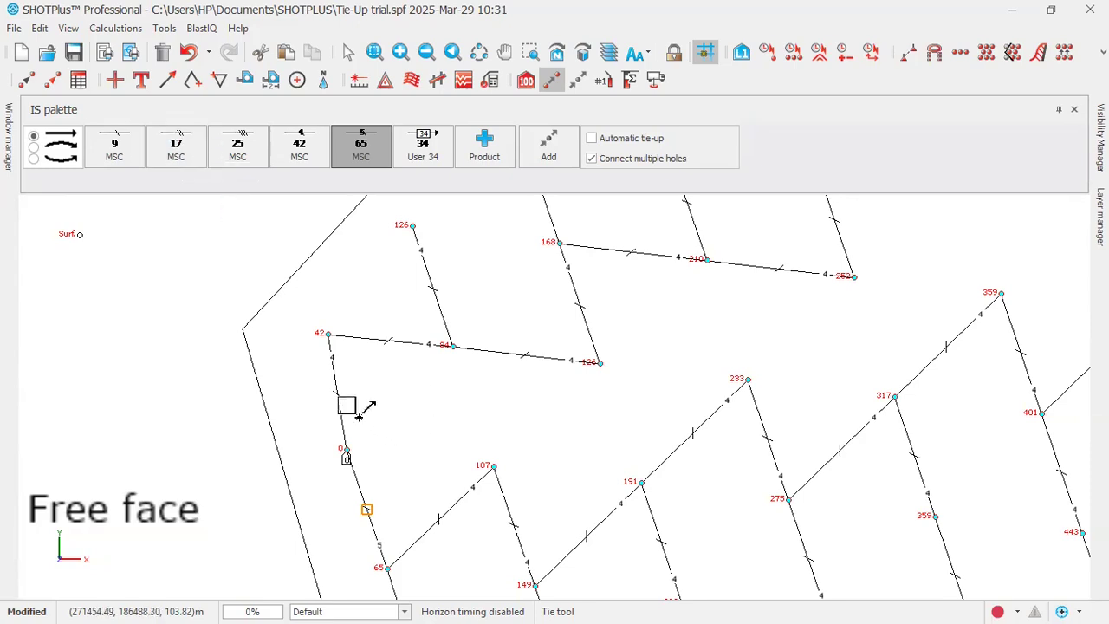
scroll(844, 439, "up", 4)
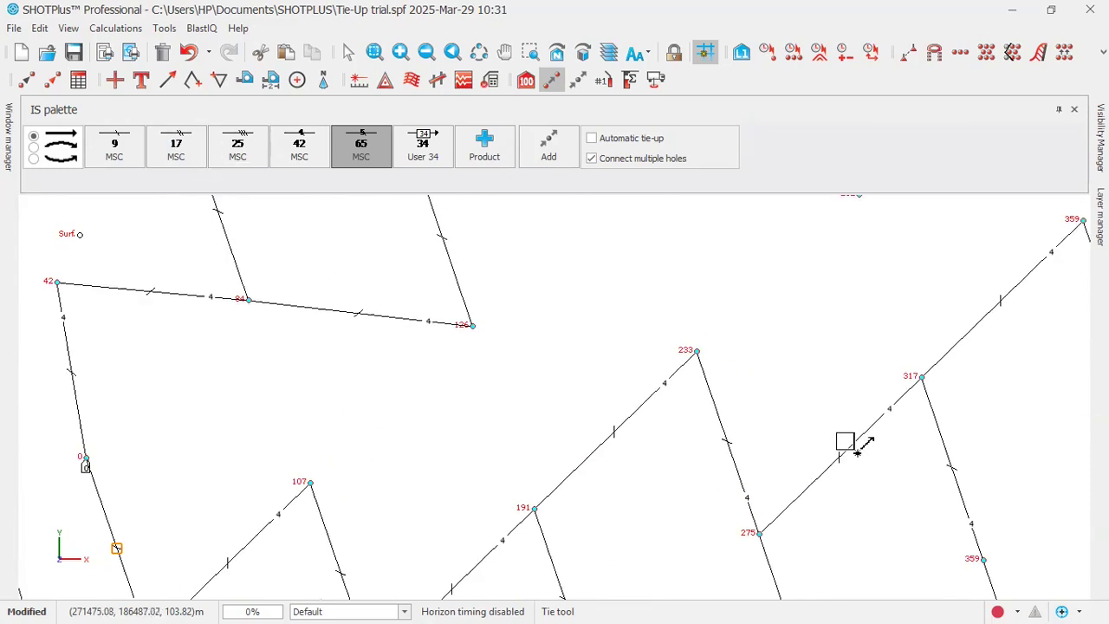
scroll(890, 488, "down", 8)
scroll(869, 468, "down", 1)
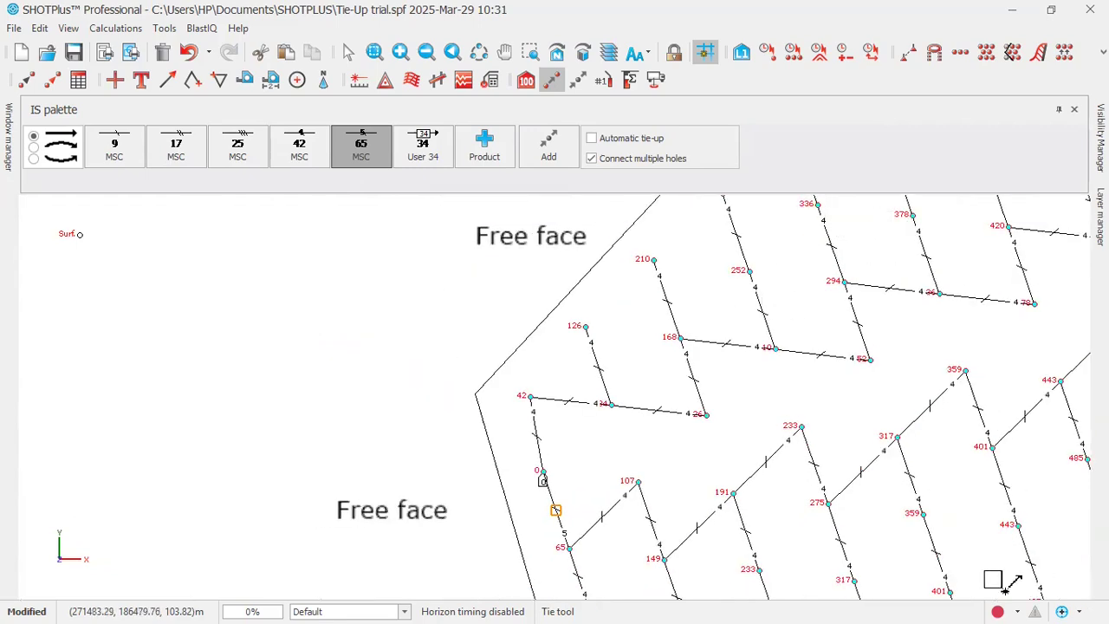
scroll(1001, 591, "up", 5)
scroll(950, 551, "down", 4)
scroll(943, 551, "down", 4)
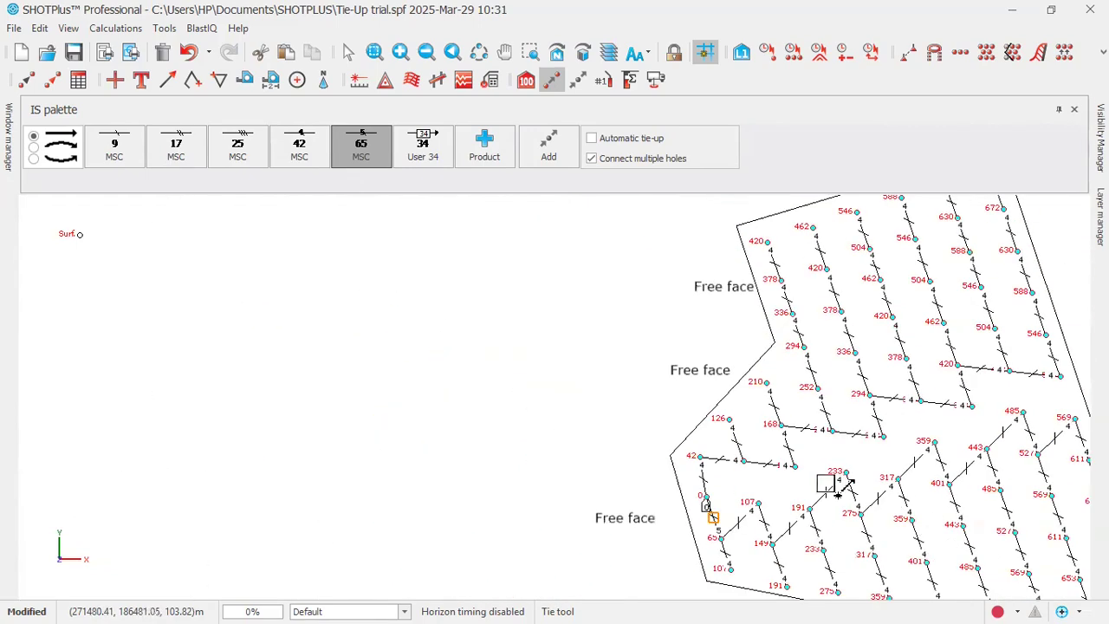
scroll(1053, 296, "down", 1)
scroll(1048, 290, "up", 5)
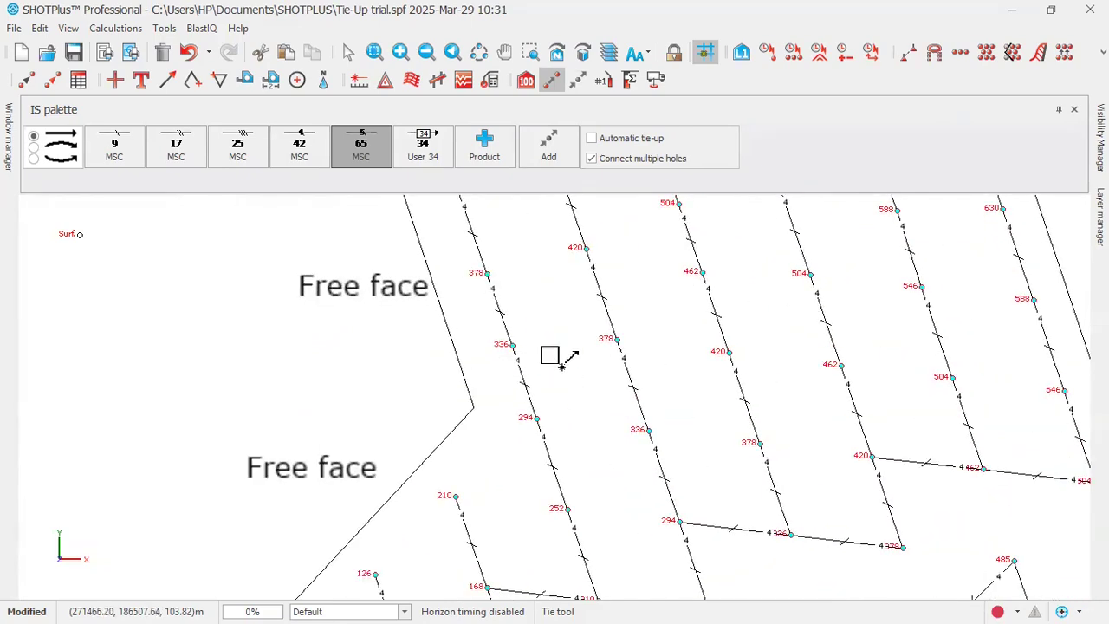
scroll(554, 354, "down", 3)
scroll(765, 347, "down", 1)
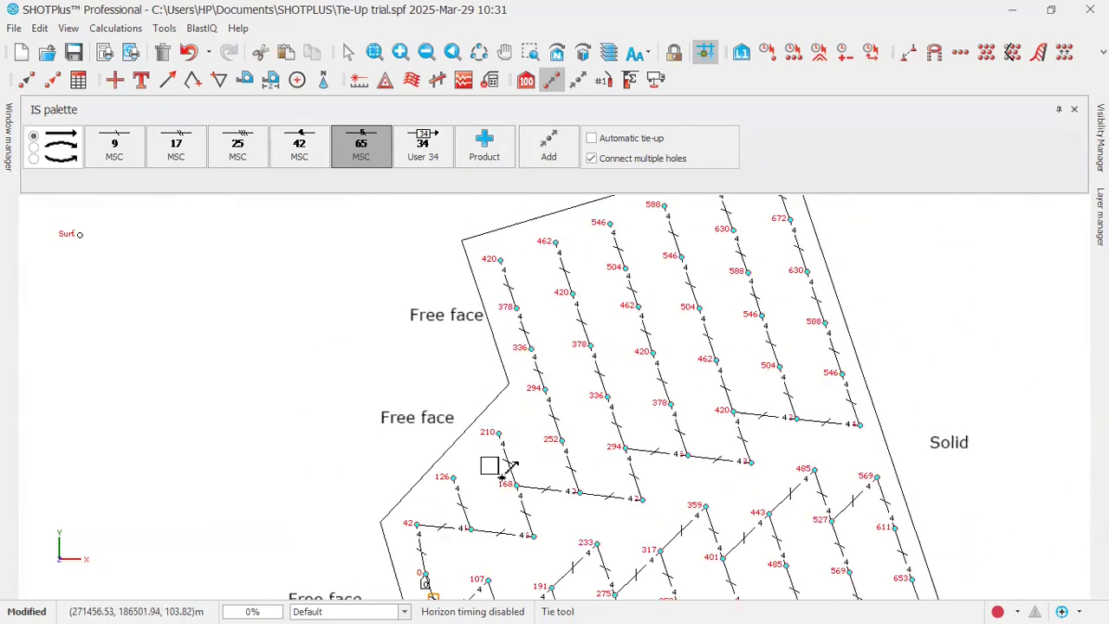
scroll(606, 384, "up", 2)
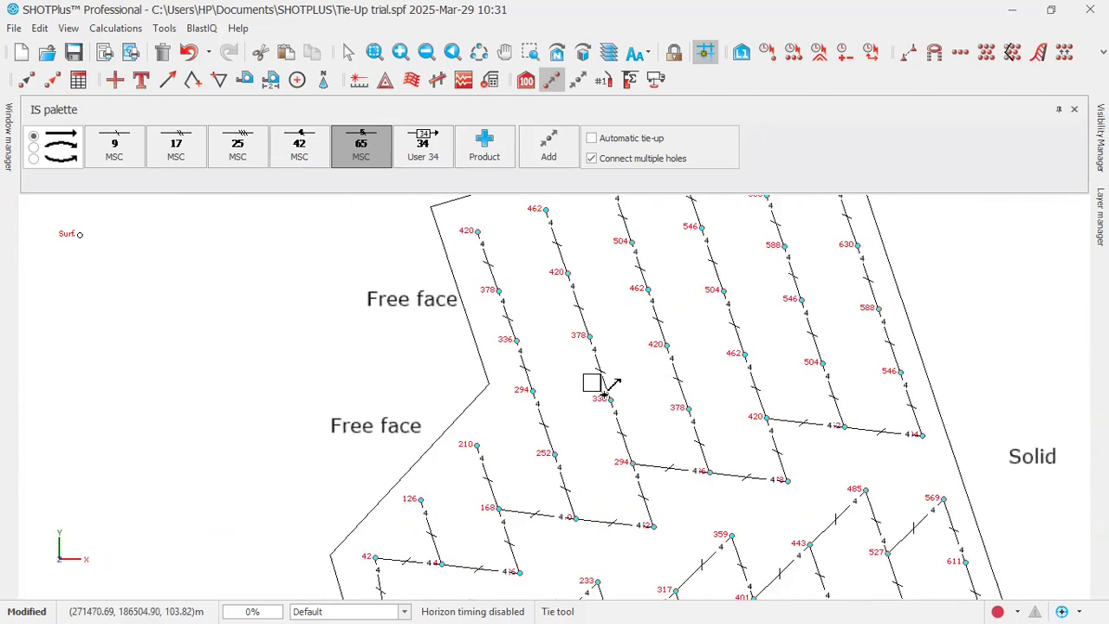
right_click(130, 272)
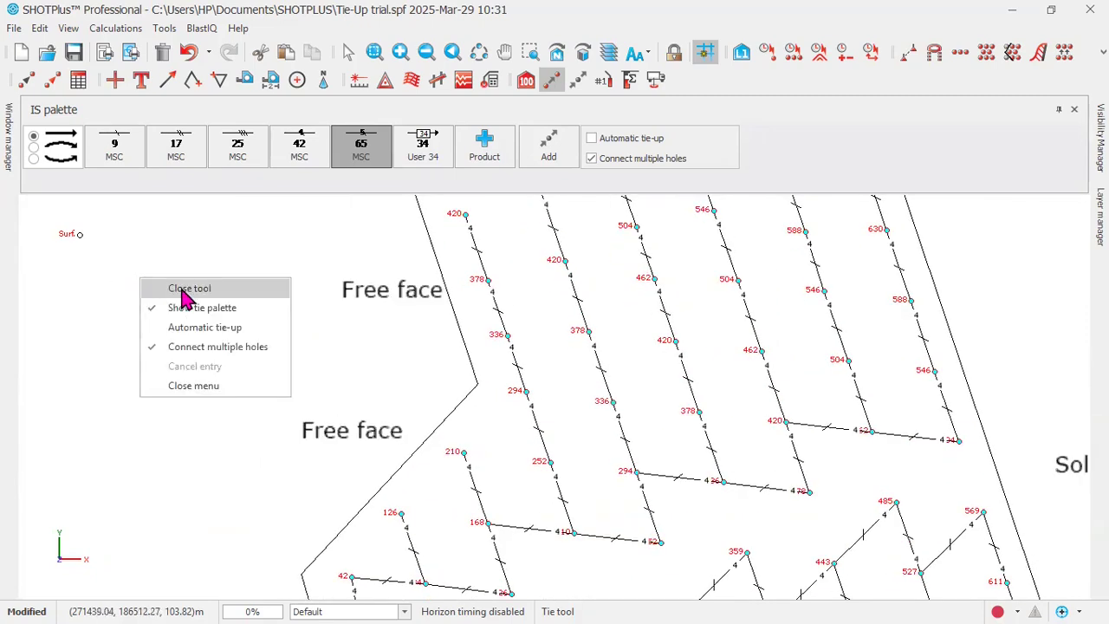
left_click(164, 288)
scroll(459, 305, "down", 4)
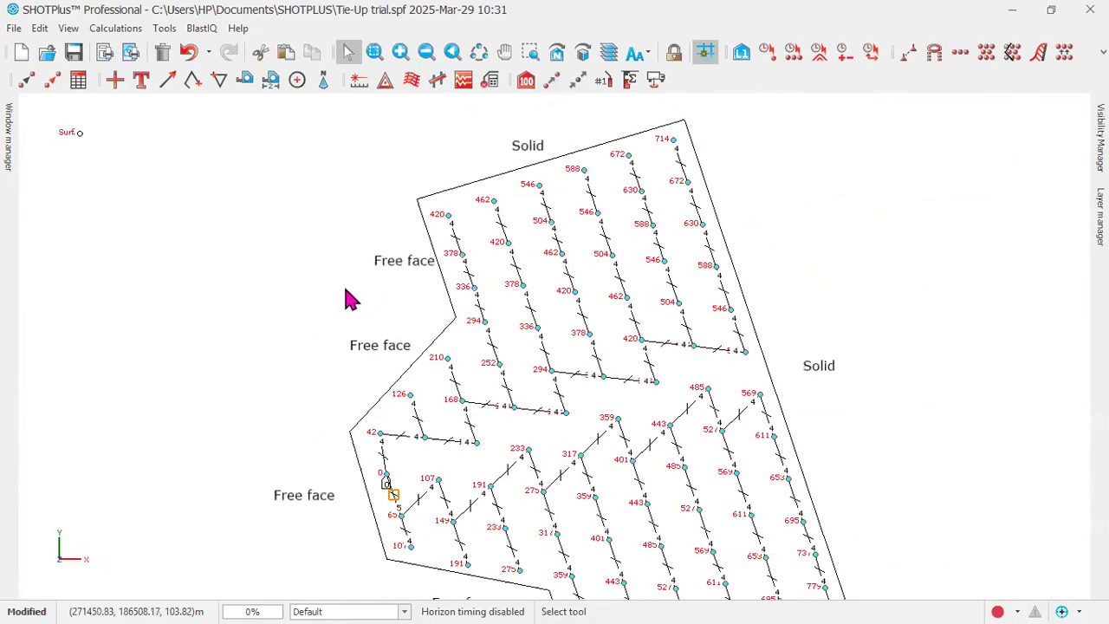
Step: Try to change the tie from the lead-in hole to the hole directly above it to a 17 MSC delay
scroll(351, 299, "down", 1)
scroll(353, 297, "up", 2)
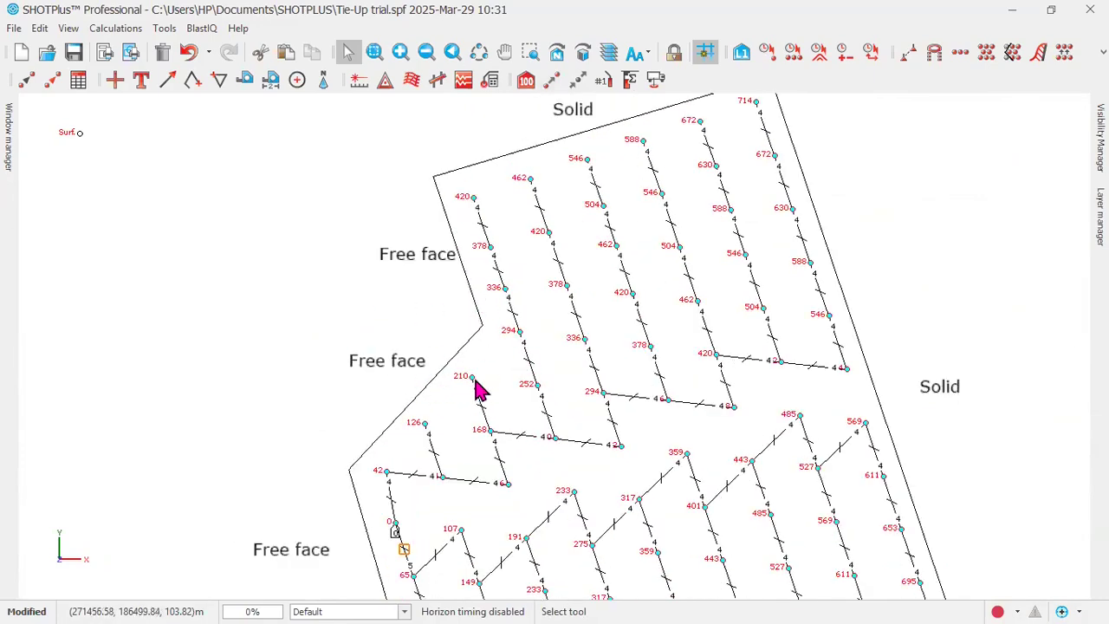
scroll(506, 376, "up", 1)
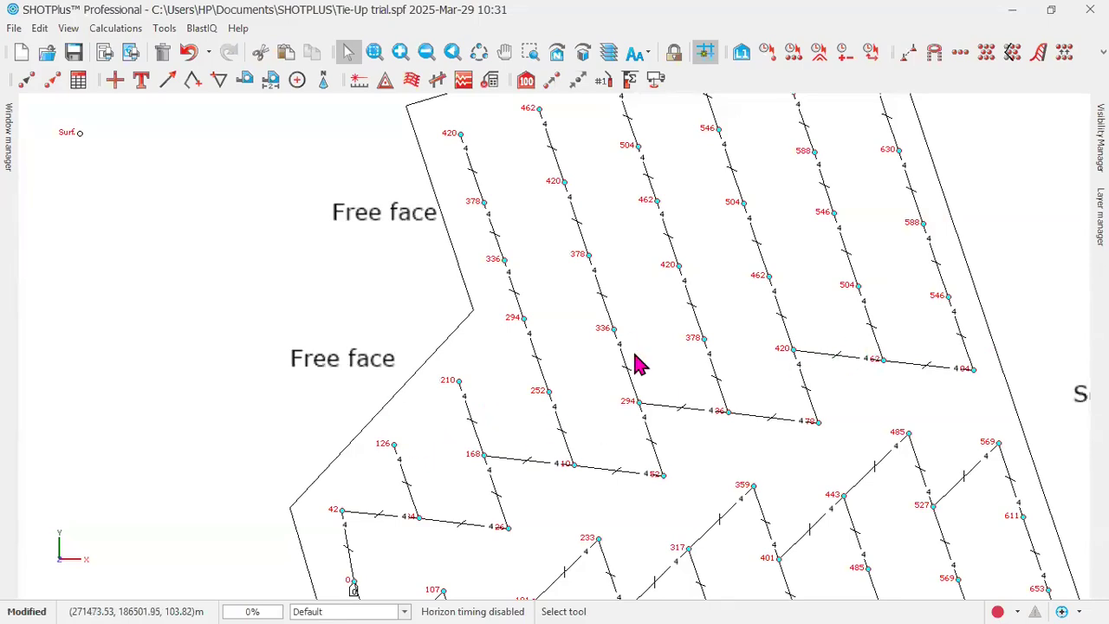
left_click(554, 81)
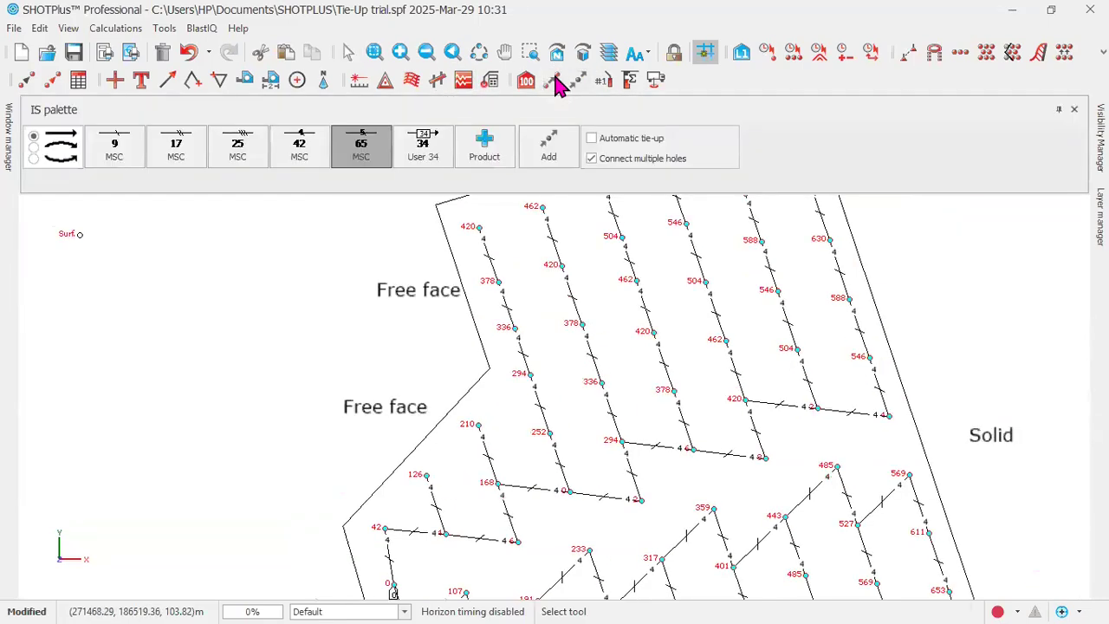
left_click(178, 149)
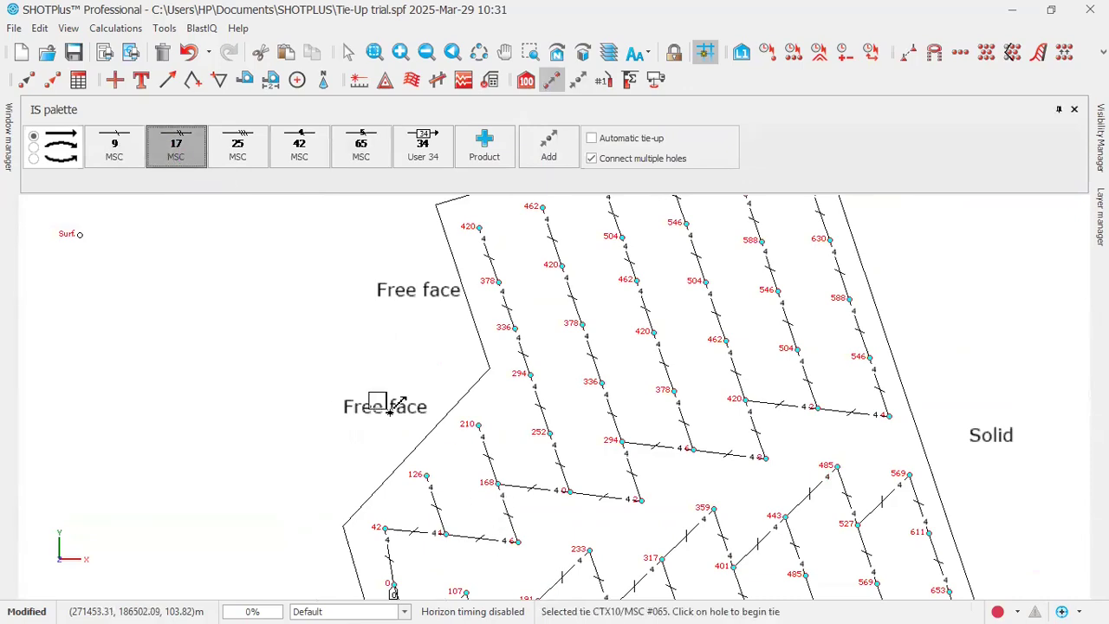
scroll(381, 405, "up", 1)
scroll(386, 407, "down", 2)
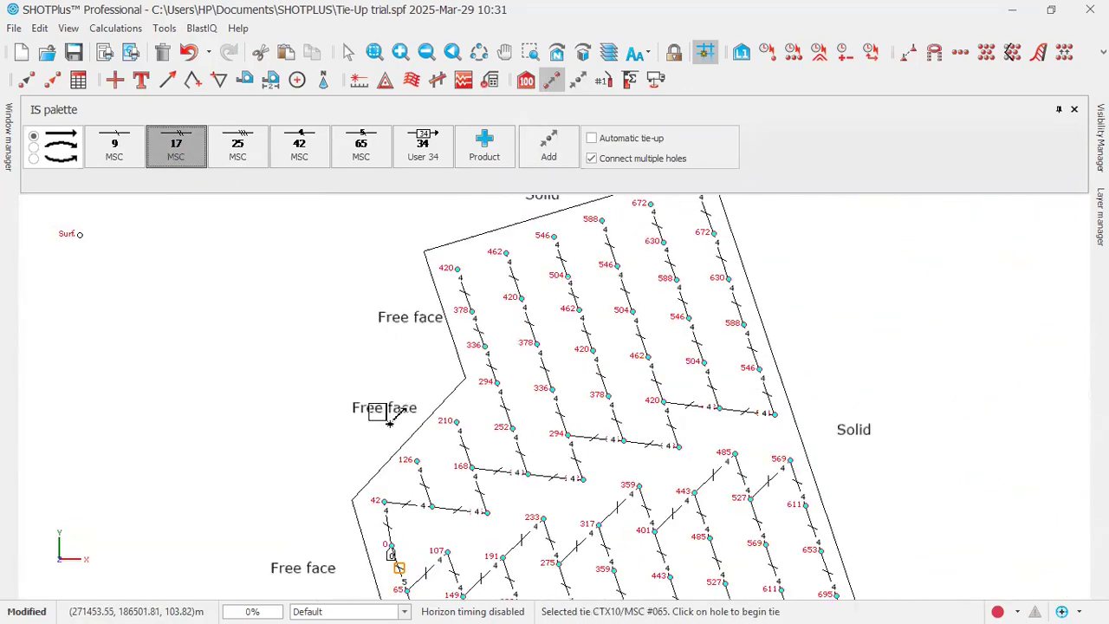
left_click(387, 497)
left_click(380, 475)
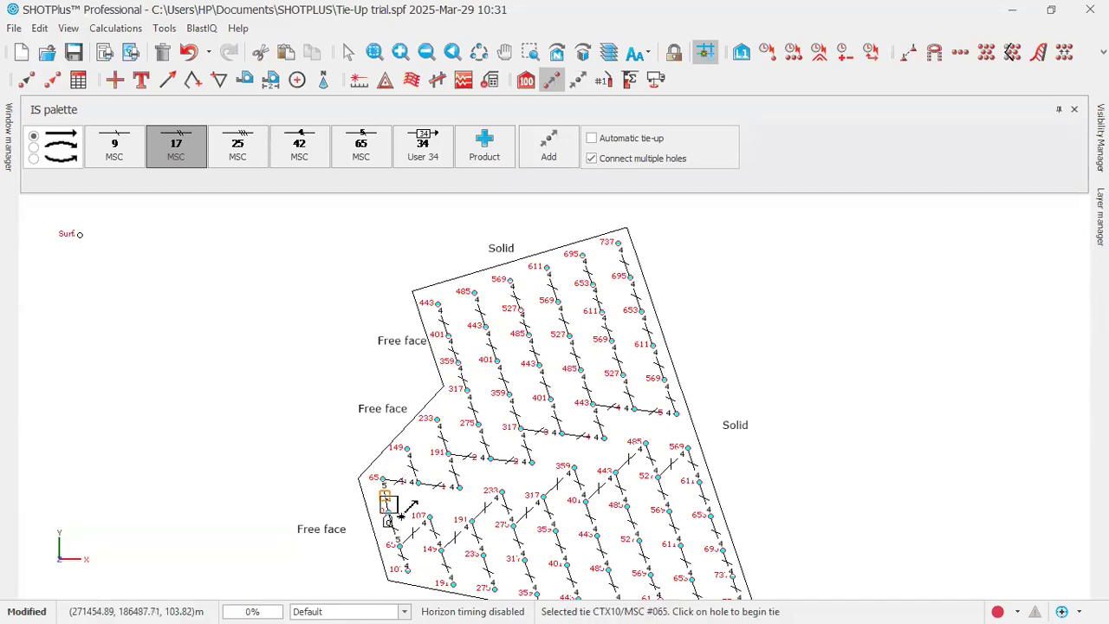
Step: Try to retie the second hole of the first row to the single hole above it with 17 MSC and close the Tie tool
scroll(386, 501, "up", 1)
scroll(386, 501, "up", 1)
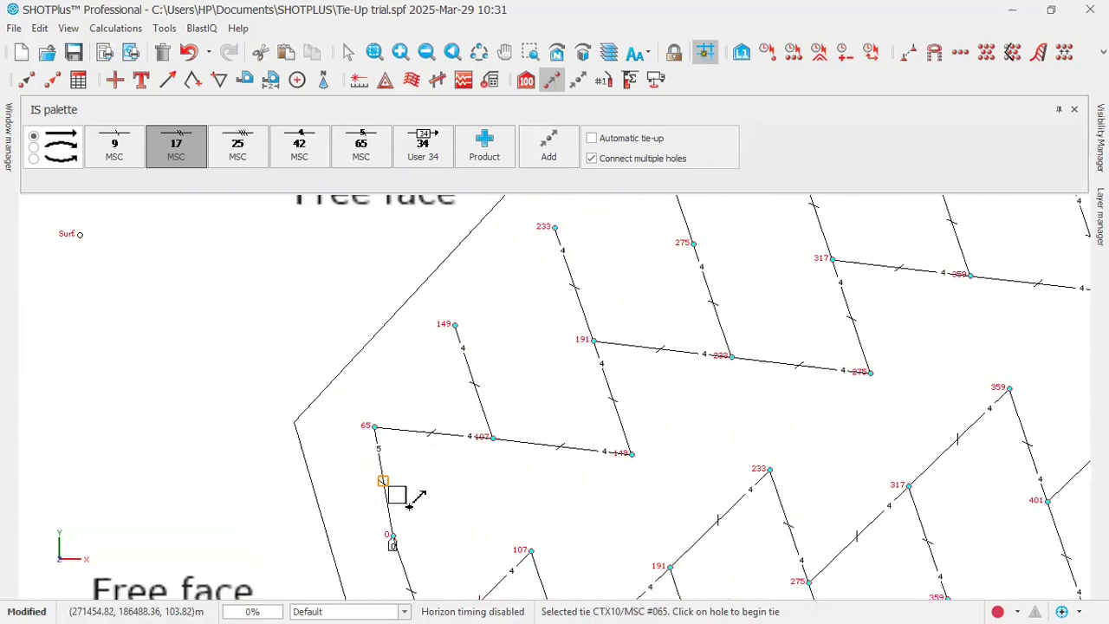
left_click(491, 437)
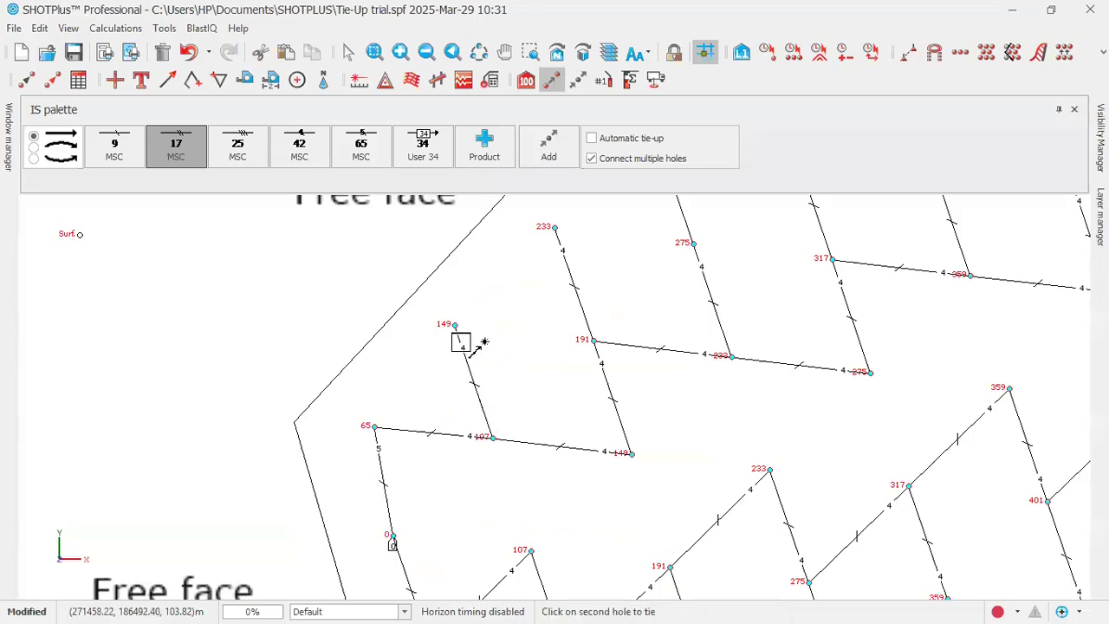
left_click(454, 323)
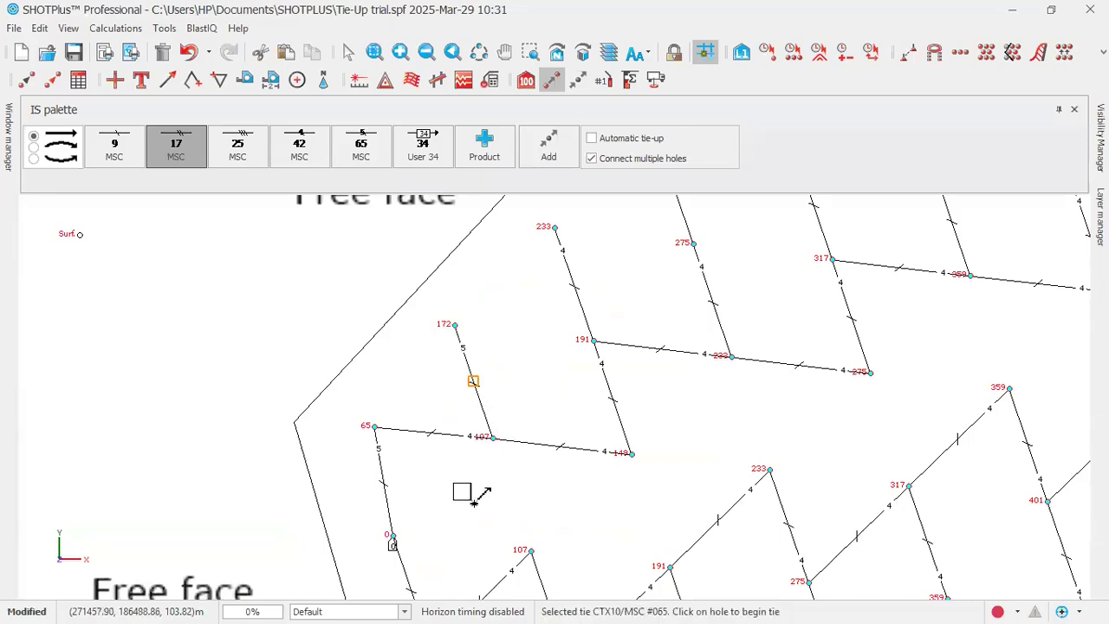
right_click(323, 373)
left_click(343, 376)
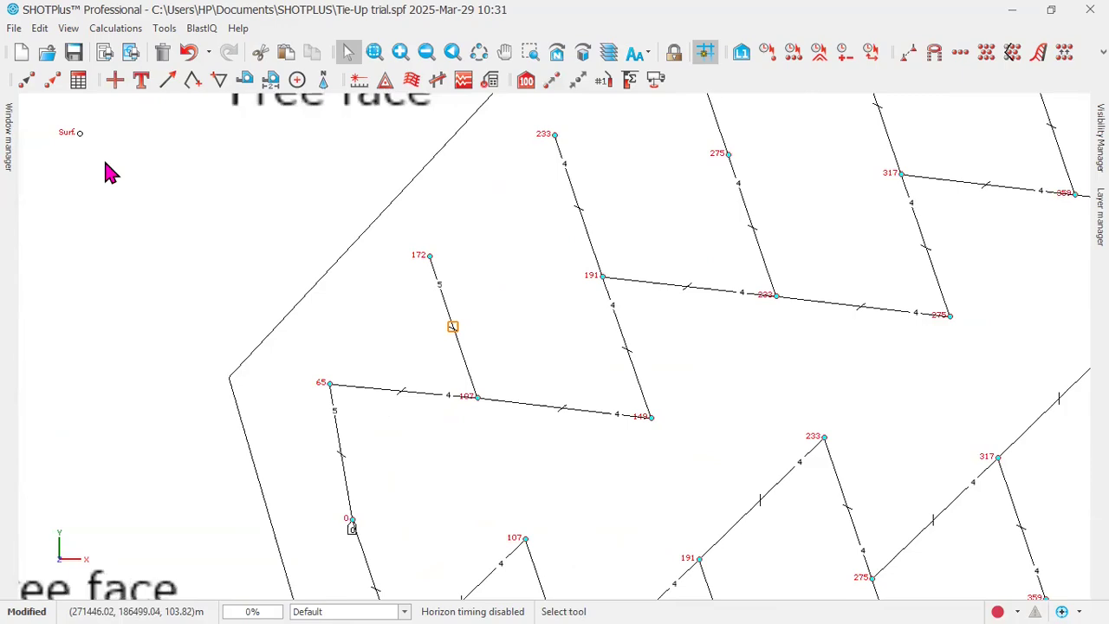
Step: Retry the 17 MSC delay on the tie between the lead-in hole and the hole above it, and close the Tie tool
left_click(361, 147)
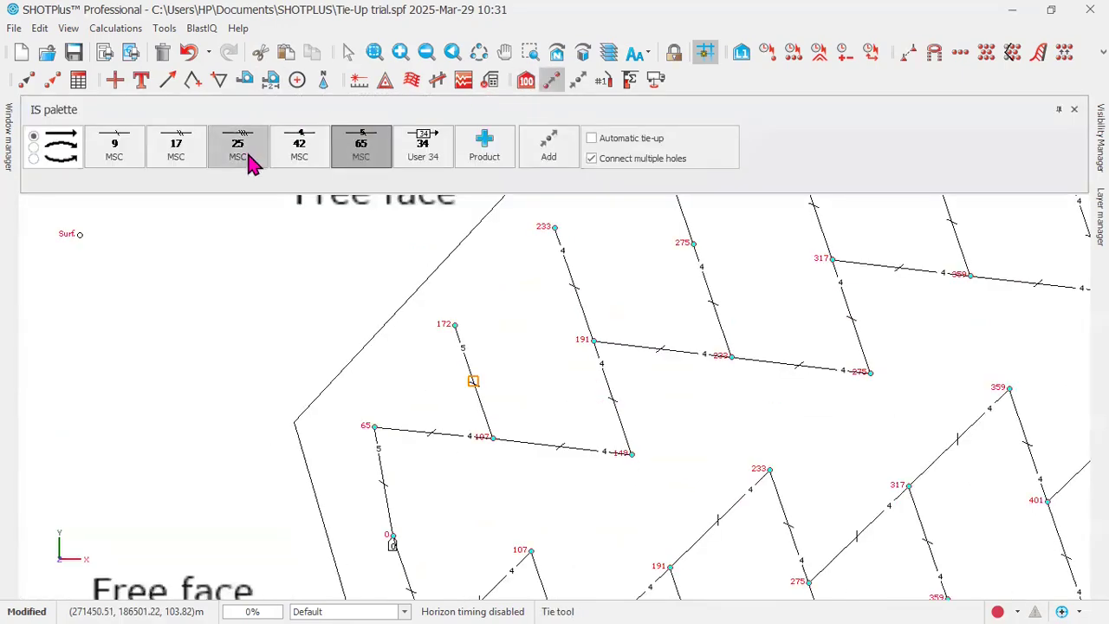
left_click(177, 151)
left_click(388, 533)
left_click(378, 426)
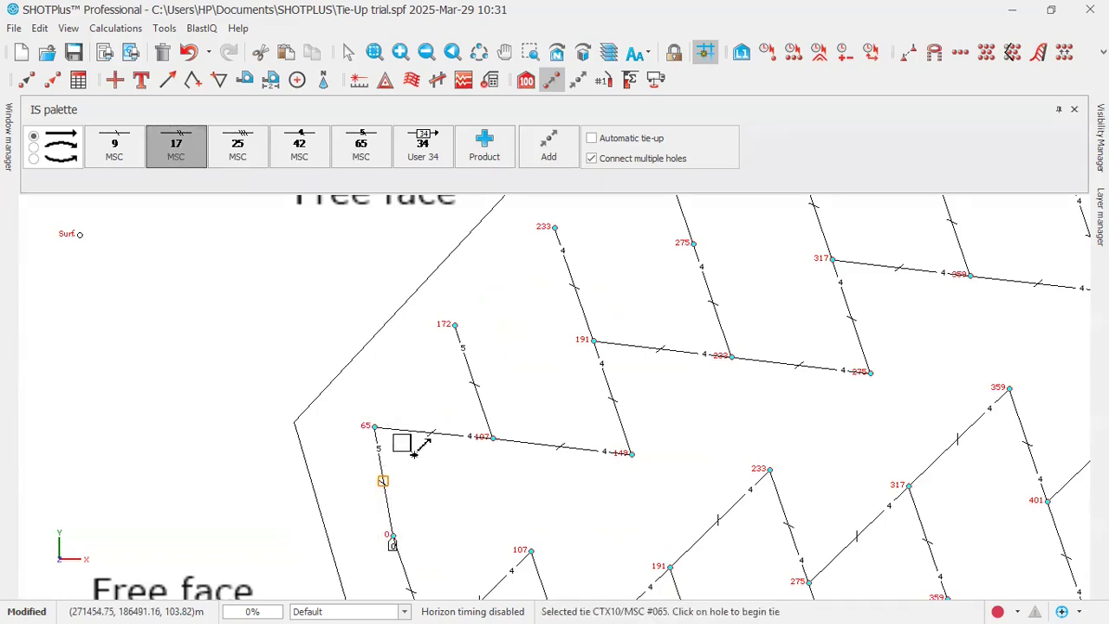
right_click(248, 386)
left_click(267, 417)
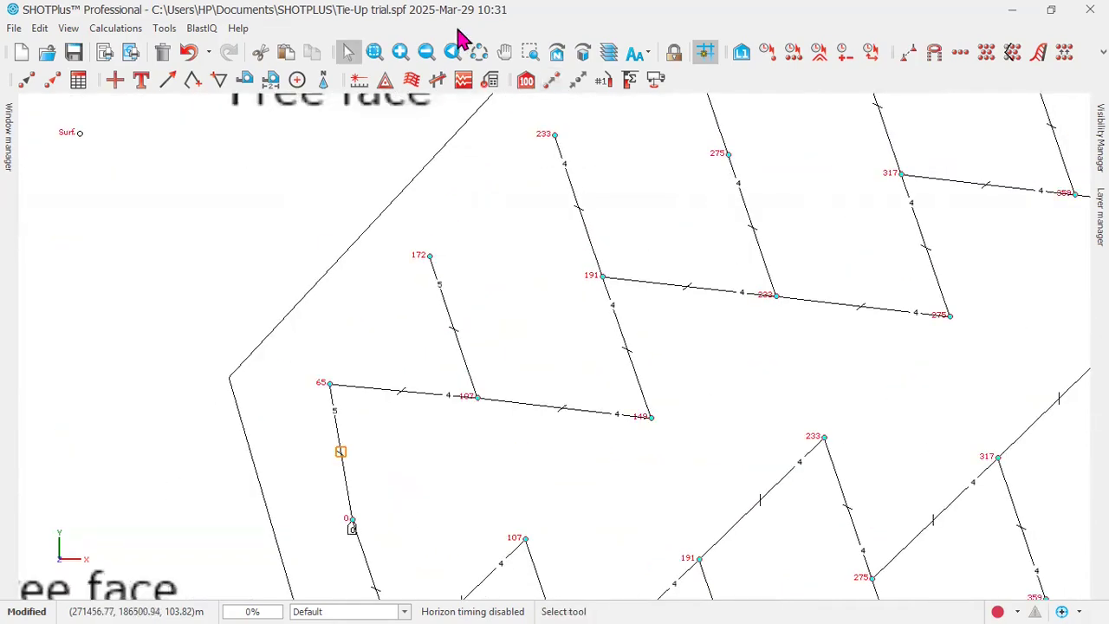
Step: Clear the 65 MSC product from the tie palette, deleting all delays of that type, and close the Tie tool
left_click(551, 81)
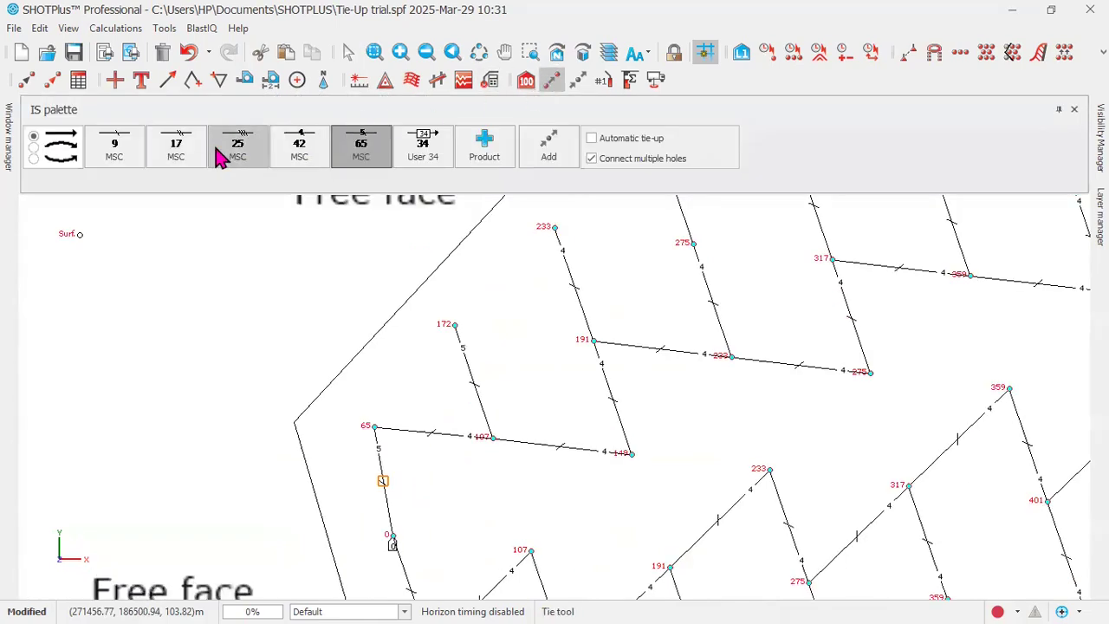
right_click(364, 152)
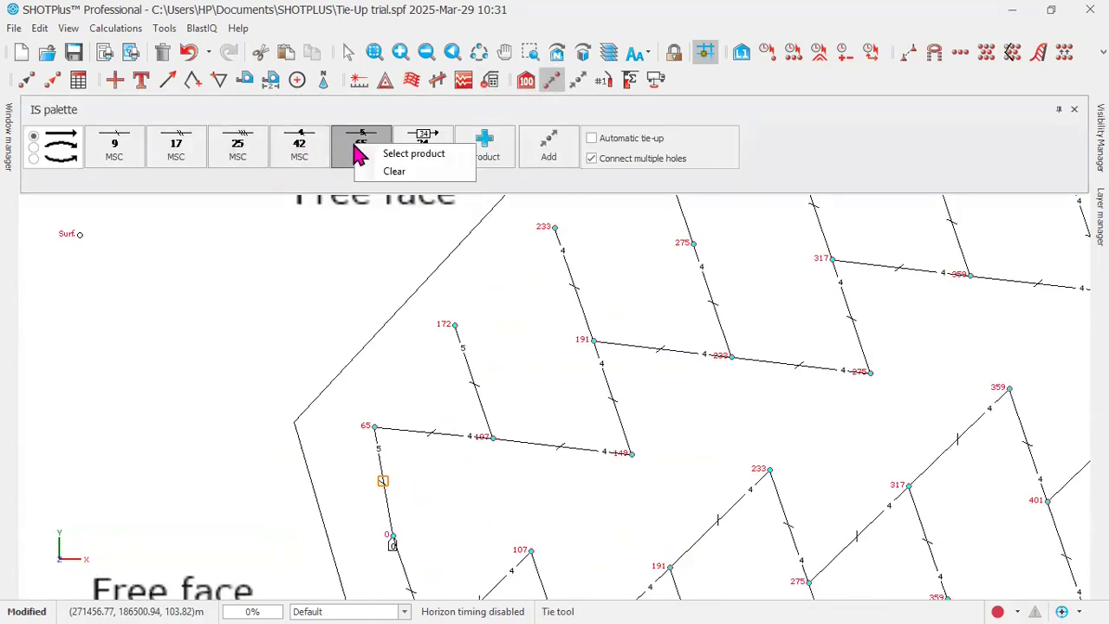
left_click(390, 172)
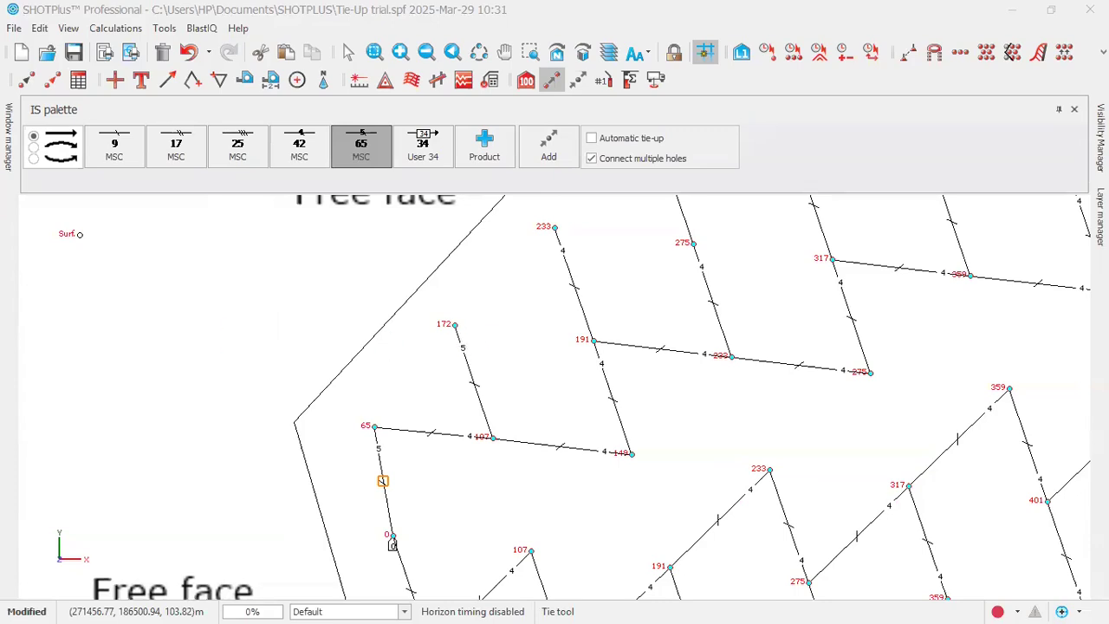
key("Delete")
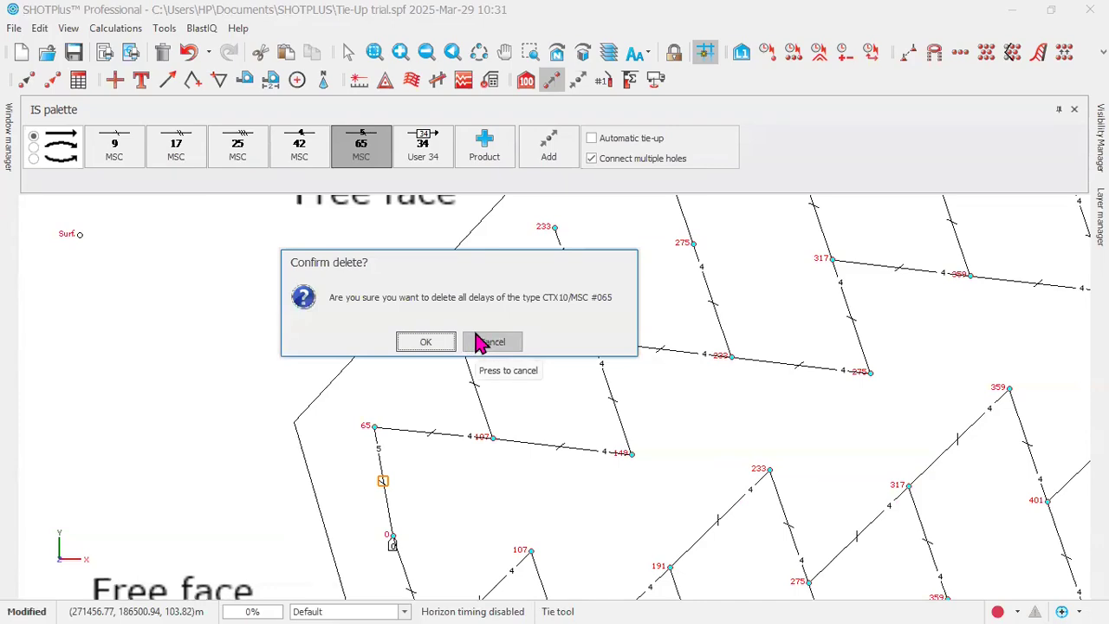
left_click(433, 342)
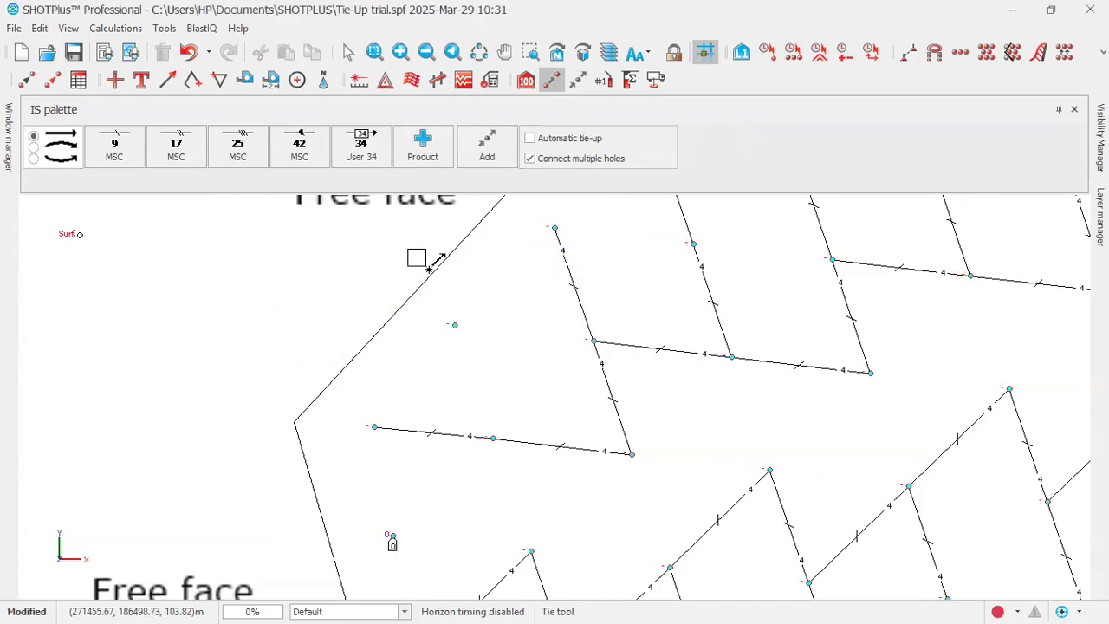
right_click(240, 250)
left_click(244, 252)
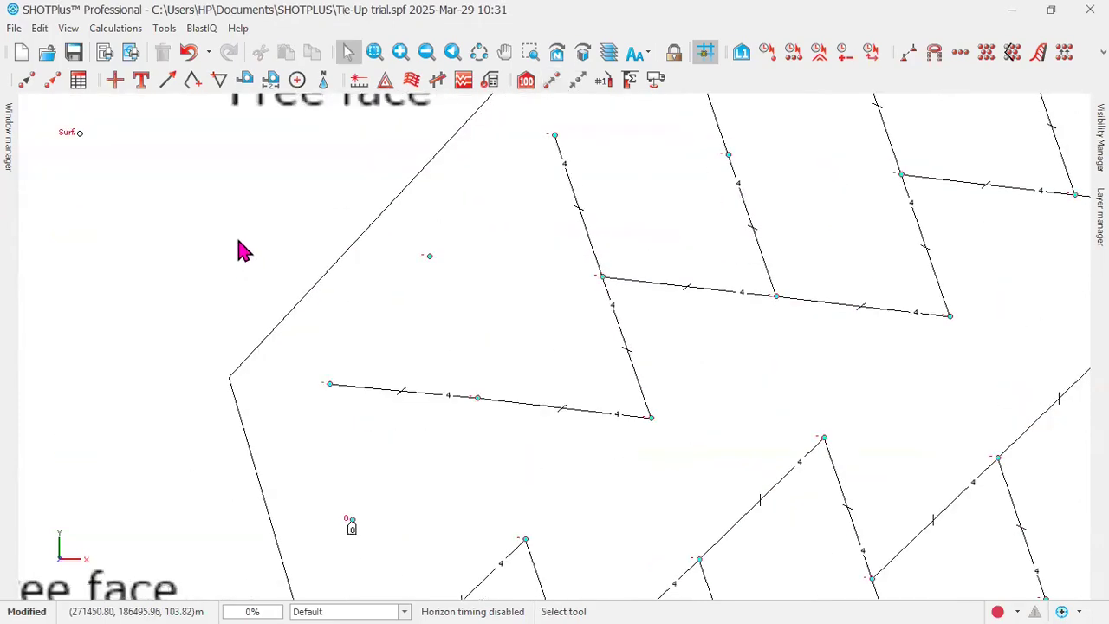
Step: Try to tie the lead-in hole to the first hole of the upper section again using 17 MSC
left_click(553, 80)
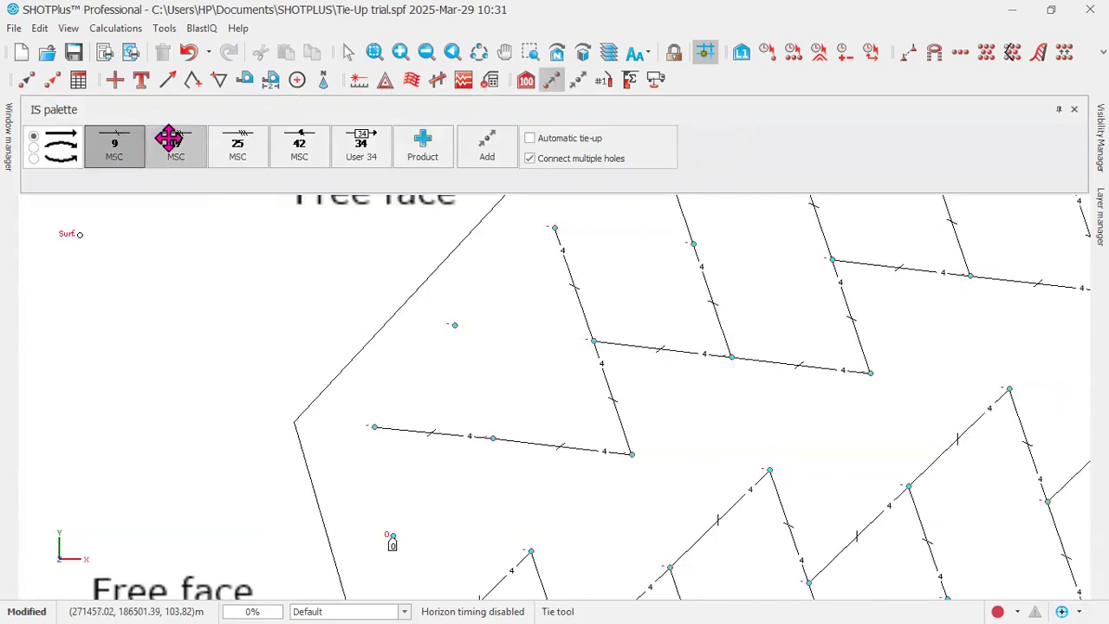
left_click(173, 143)
left_click(391, 536)
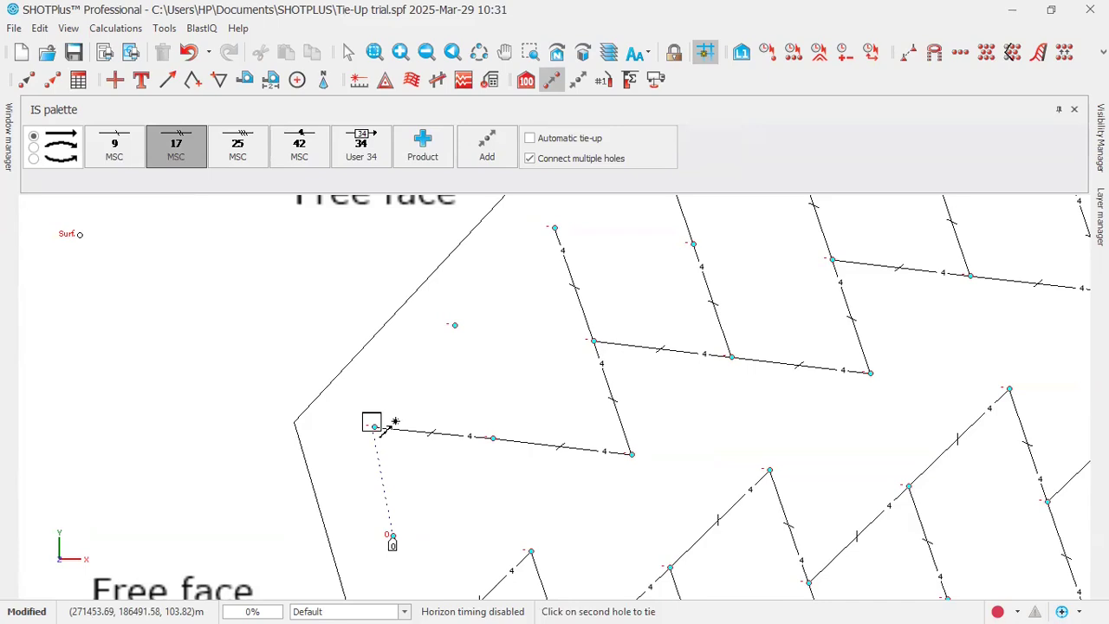
left_click(372, 425)
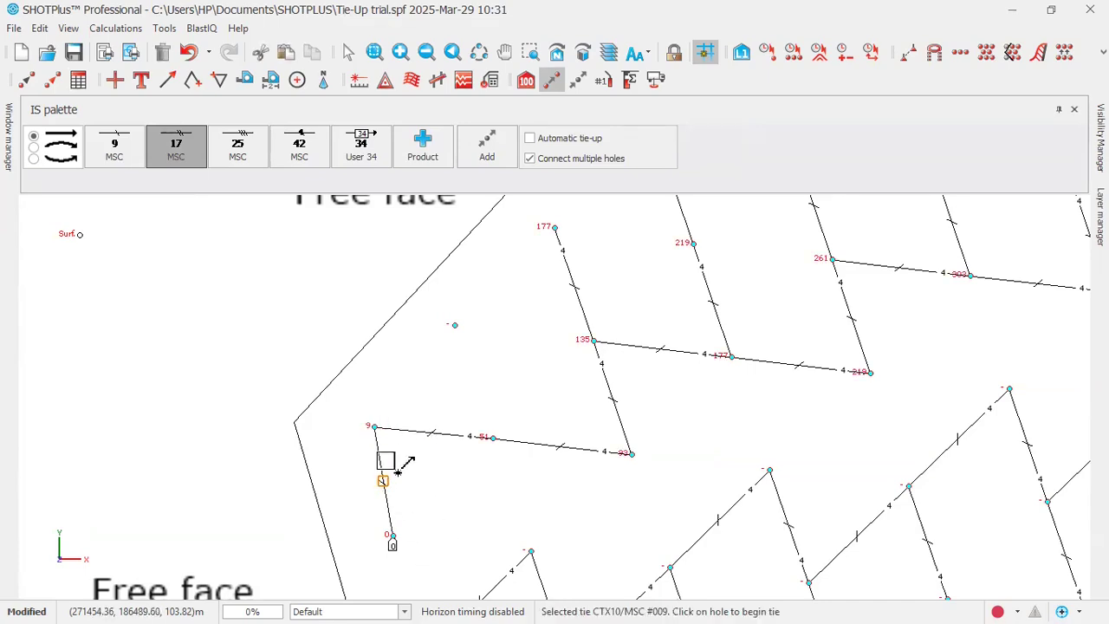
scroll(397, 470, "down", 5)
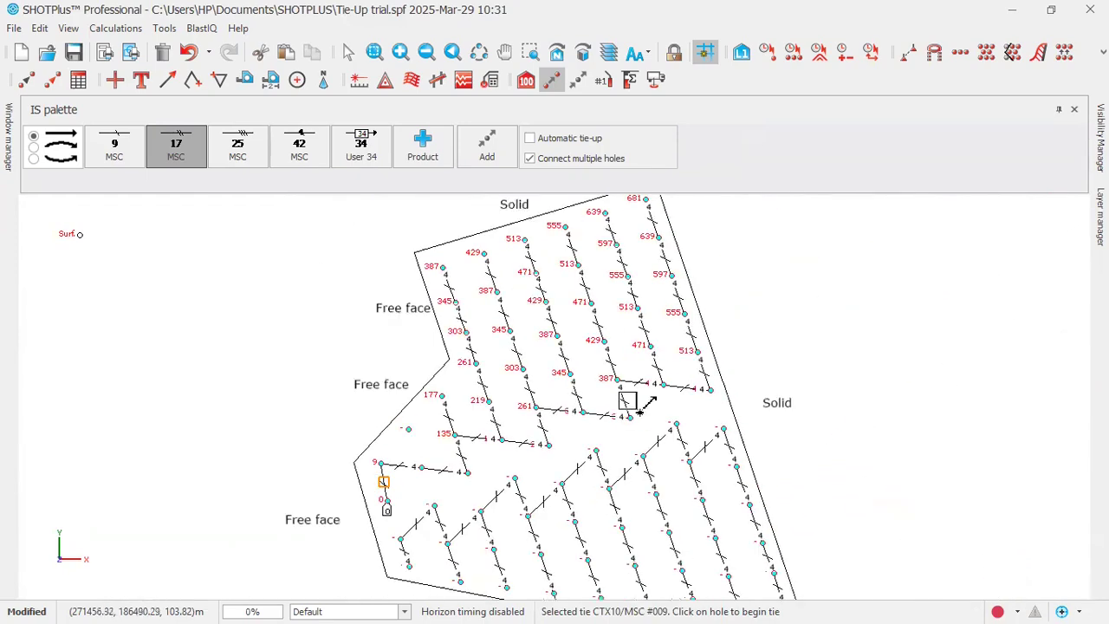
scroll(422, 468, "up", 5)
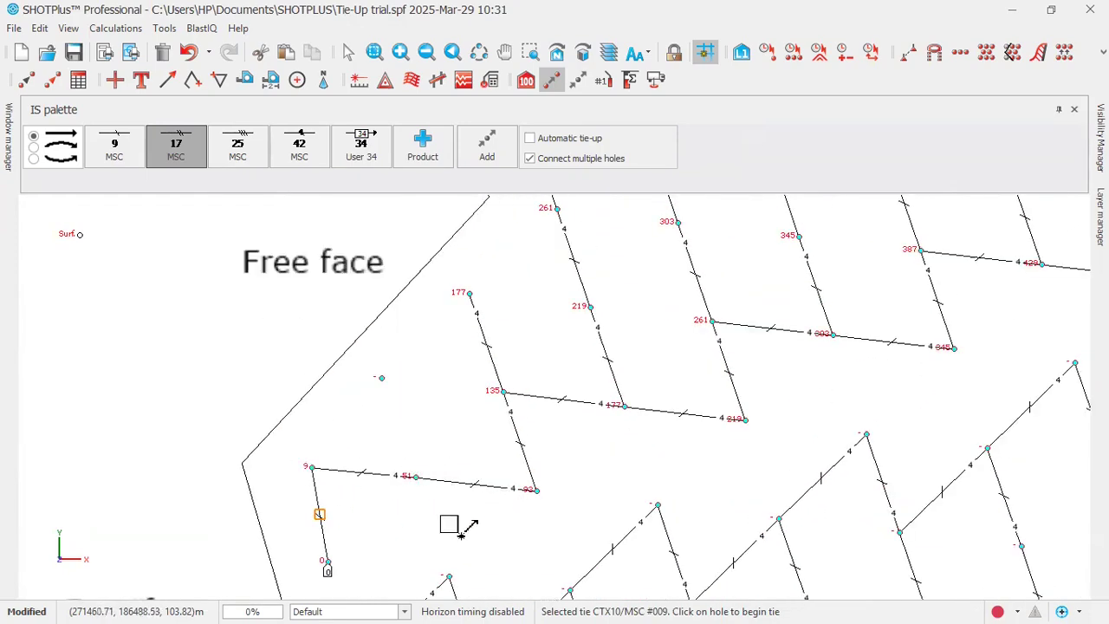
Step: Try to retie the third column, from the end of the first row up to the slanted free face, with 17 MSC delays
left_click(538, 490)
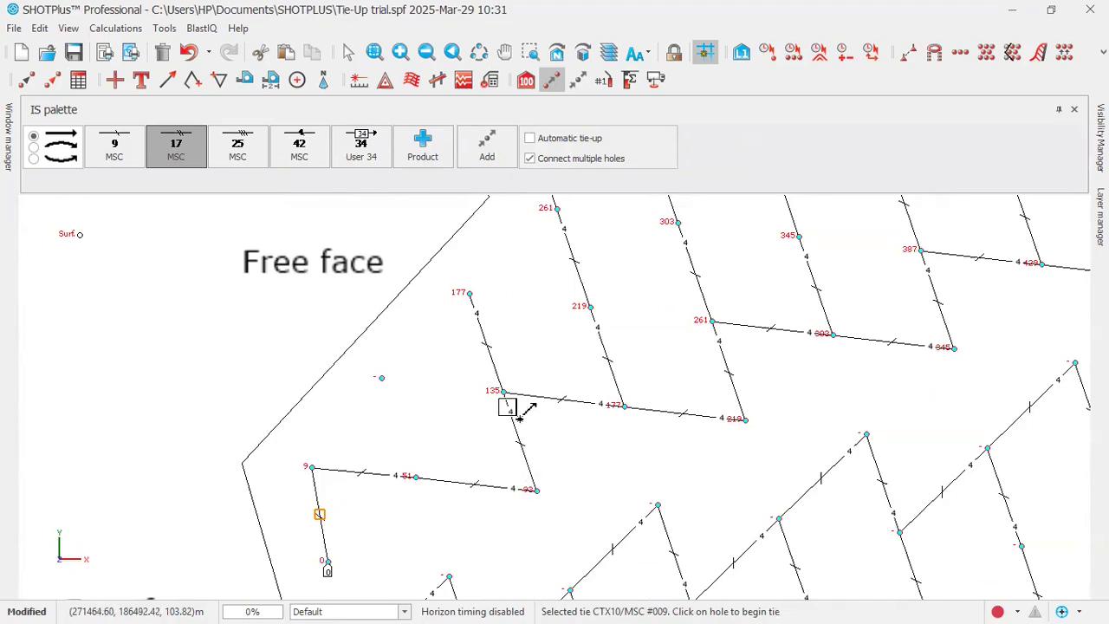
left_click(469, 292)
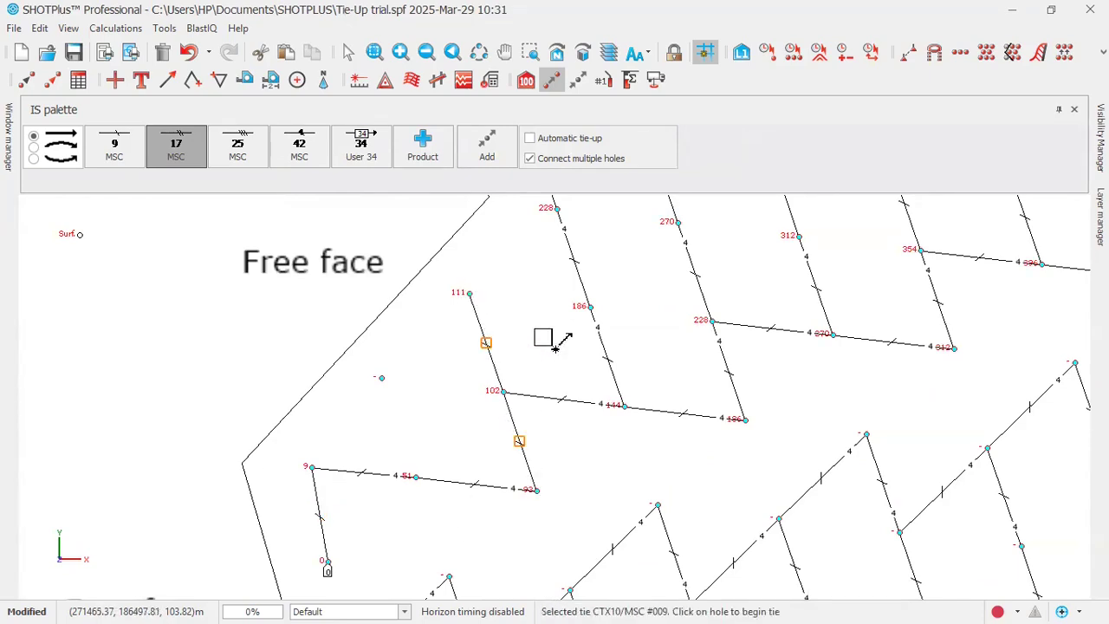
scroll(364, 526, "down", 4)
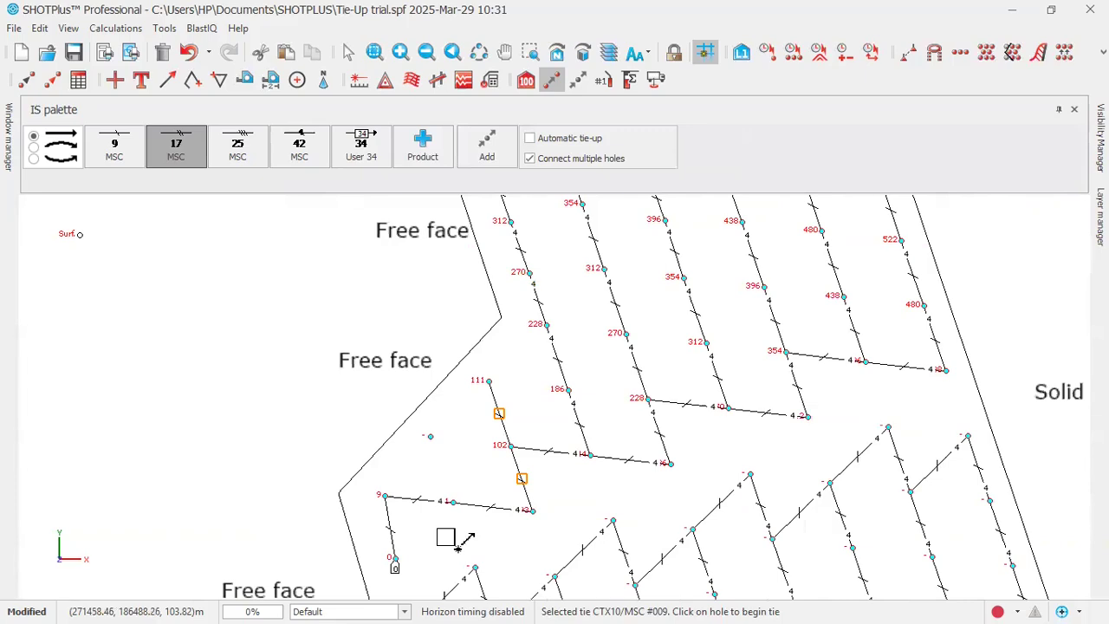
scroll(521, 536, "up", 1)
scroll(399, 585, "down", 1)
scroll(390, 584, "down", 1)
scroll(383, 555, "up", 1)
scroll(384, 549, "down", 2)
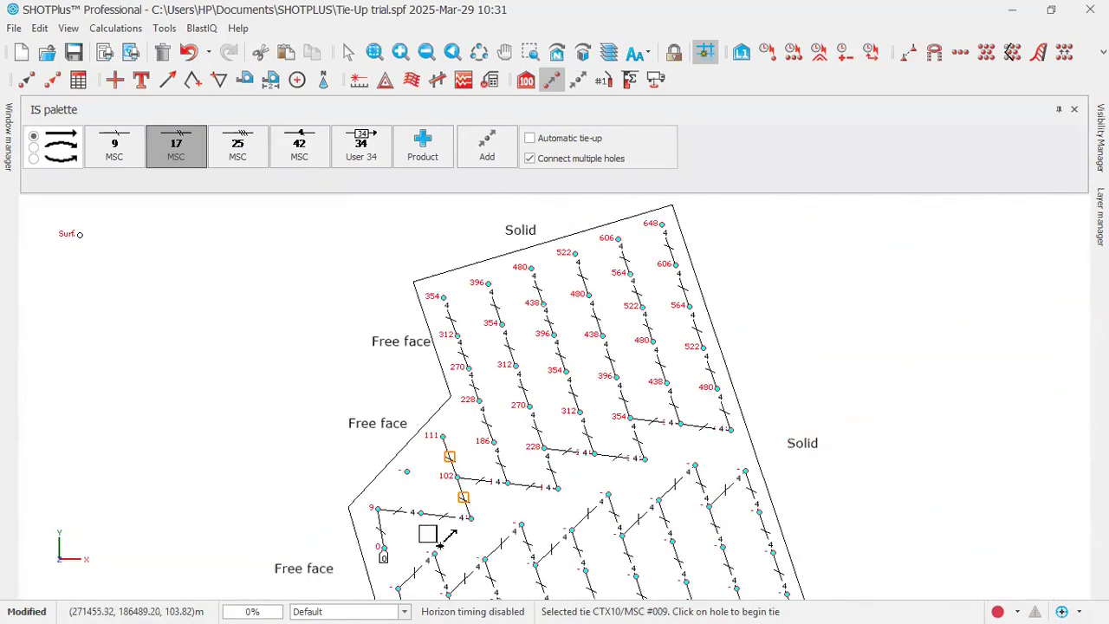
Step: Tie the lead-in hole to the hole above it with a 25 MSC delay and close the Tie tool
left_click_drag(433, 529, 402, 413)
right_click(404, 414)
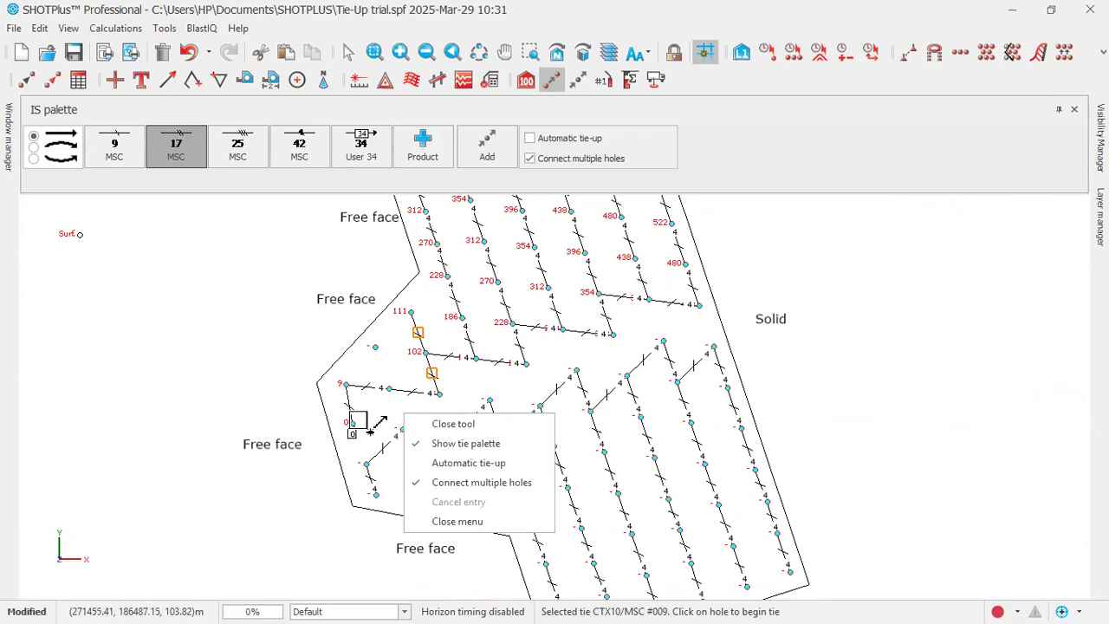
left_click(237, 147)
right_click(230, 394)
left_click(260, 401)
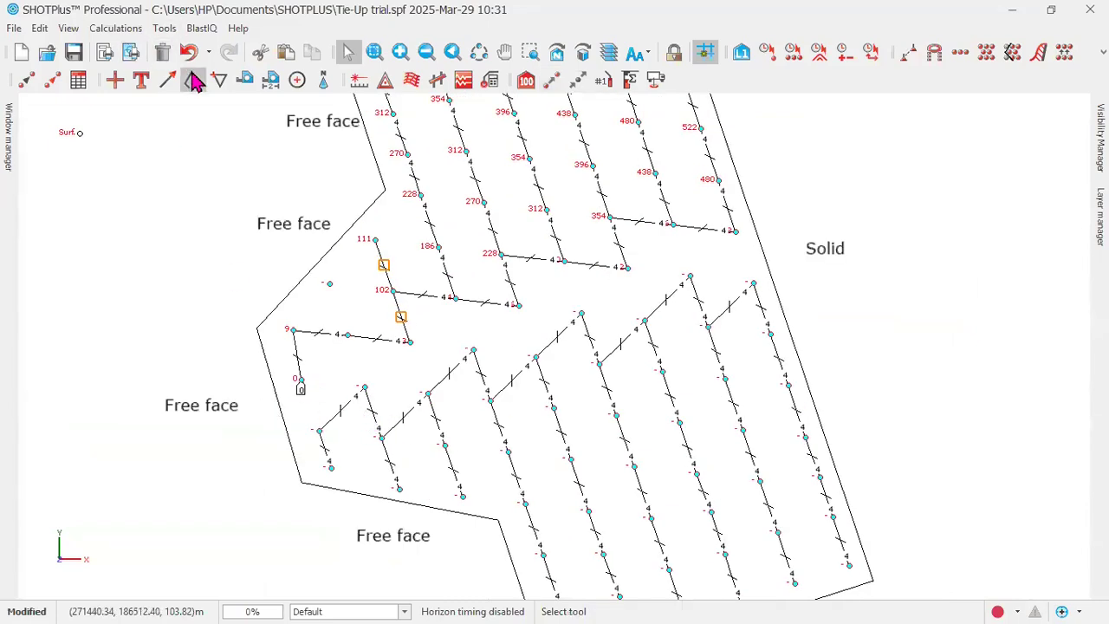
left_click(557, 83)
left_click(363, 433)
left_click(348, 383)
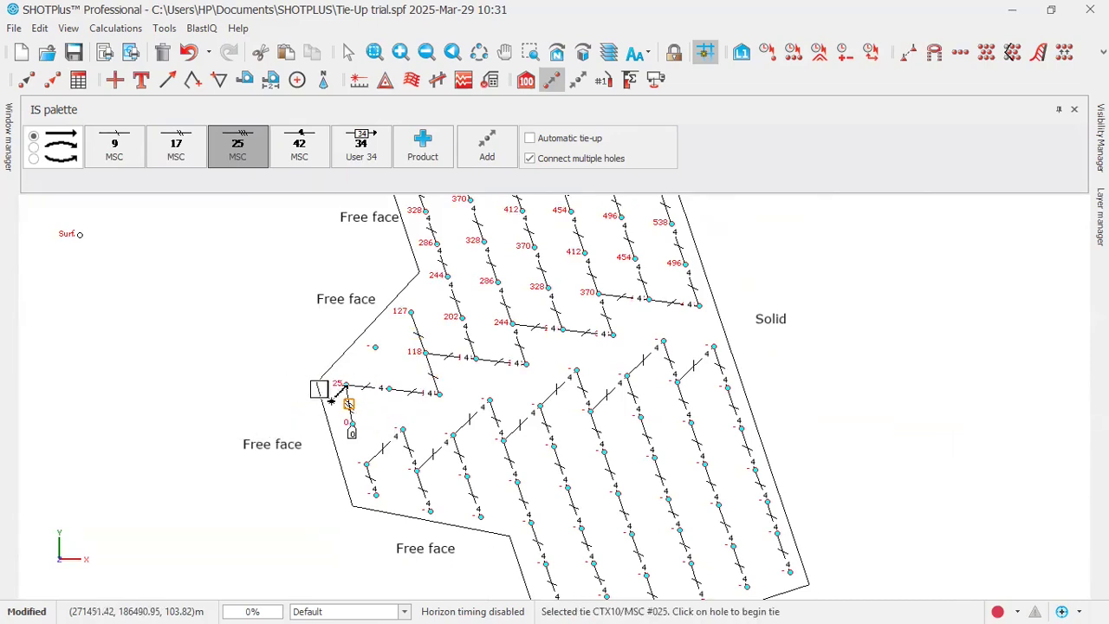
right_click(186, 272)
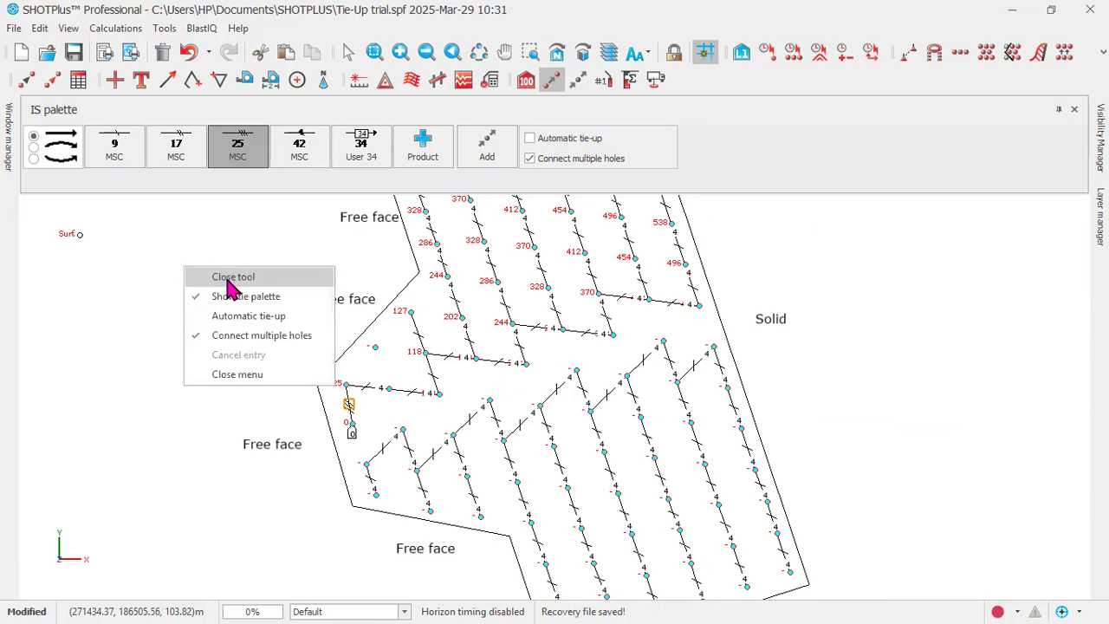
left_click(227, 278)
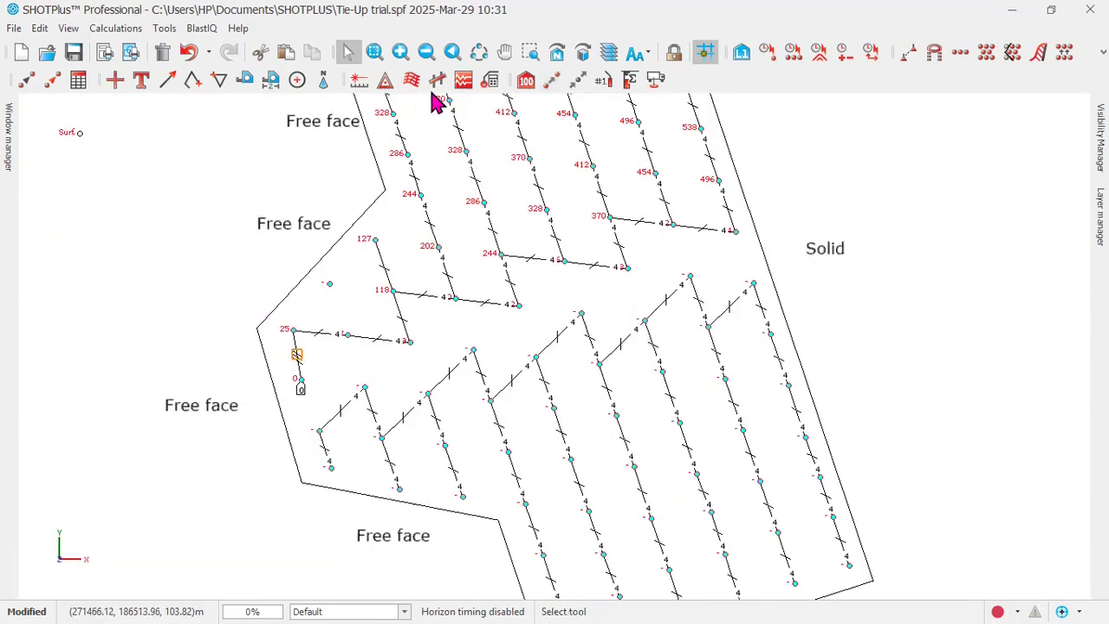
Step: Try to retie the lead-in hole and the hole above it with a 17 MSC delay over the existing tie
left_click(552, 80)
left_click(176, 146)
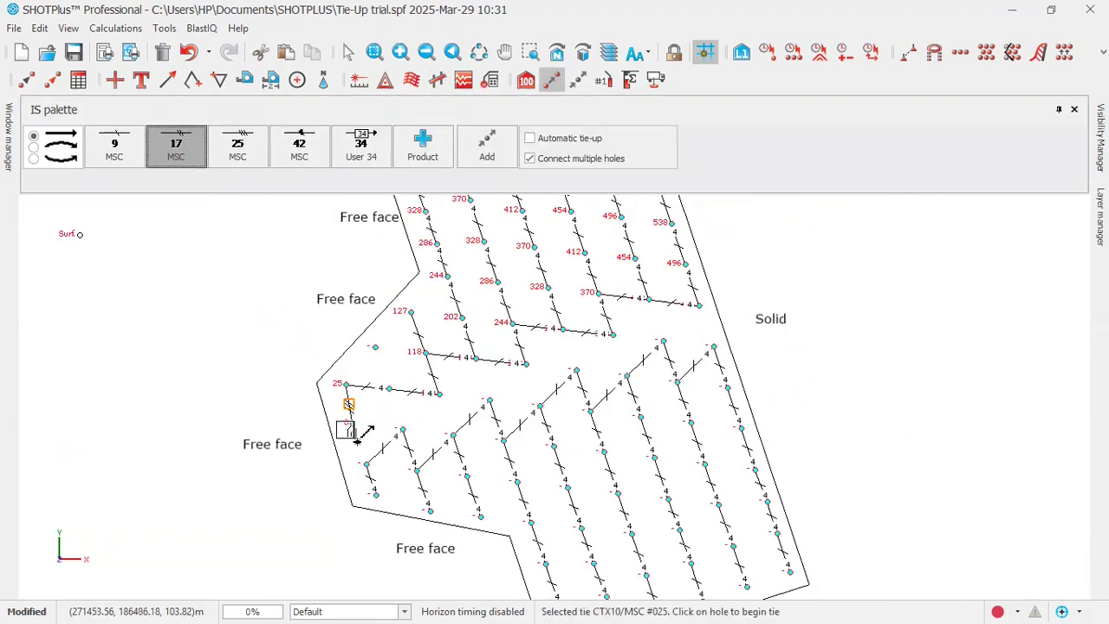
left_click(345, 385)
left_click(349, 404)
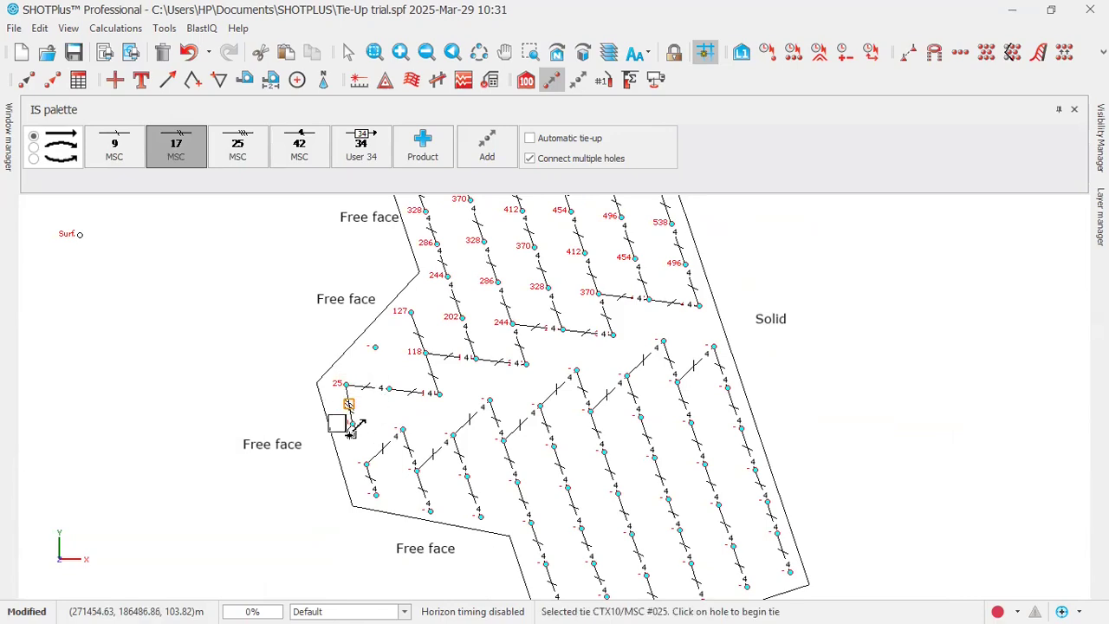
right_click(260, 416)
left_click(280, 422)
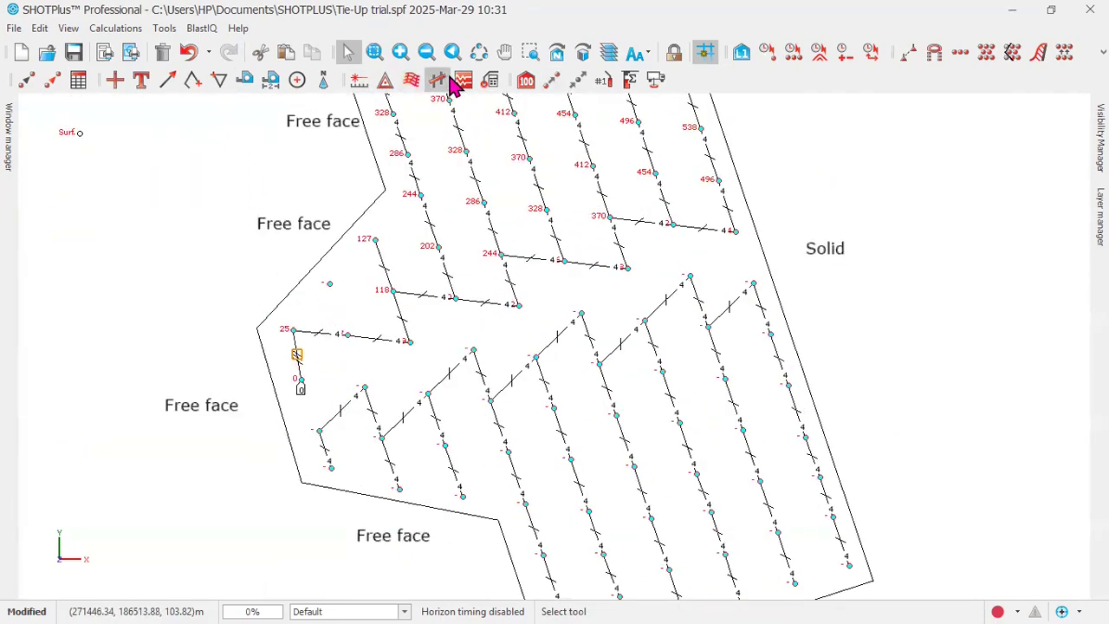
Step: Try again to tie the lead-in hole to the hole above it with 17 MSC, and close the Tie tool
left_click(552, 80)
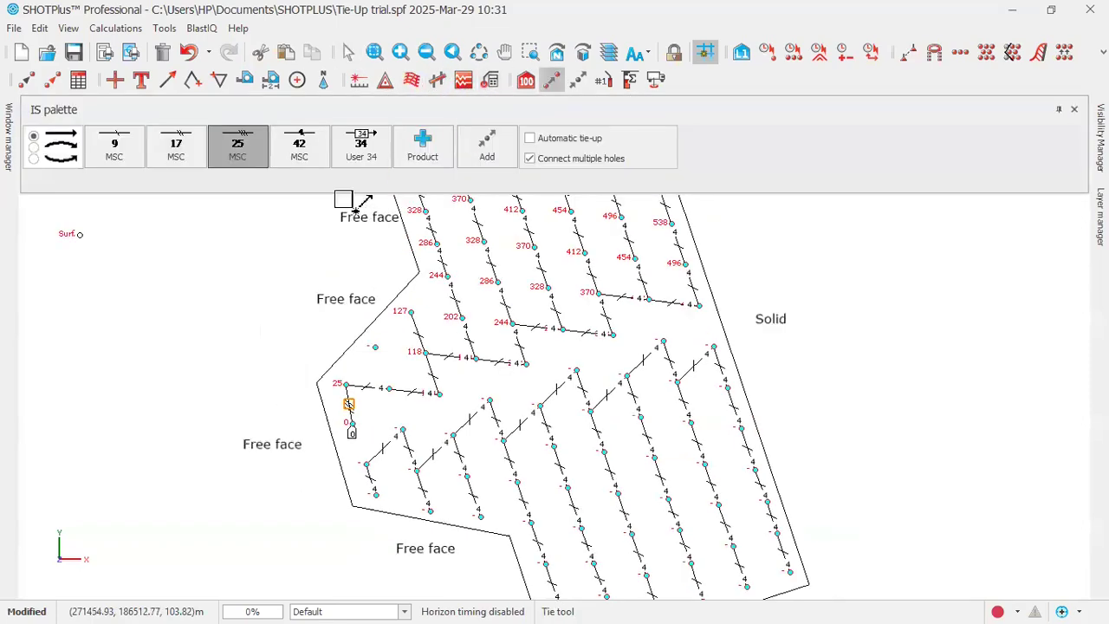
left_click(192, 157)
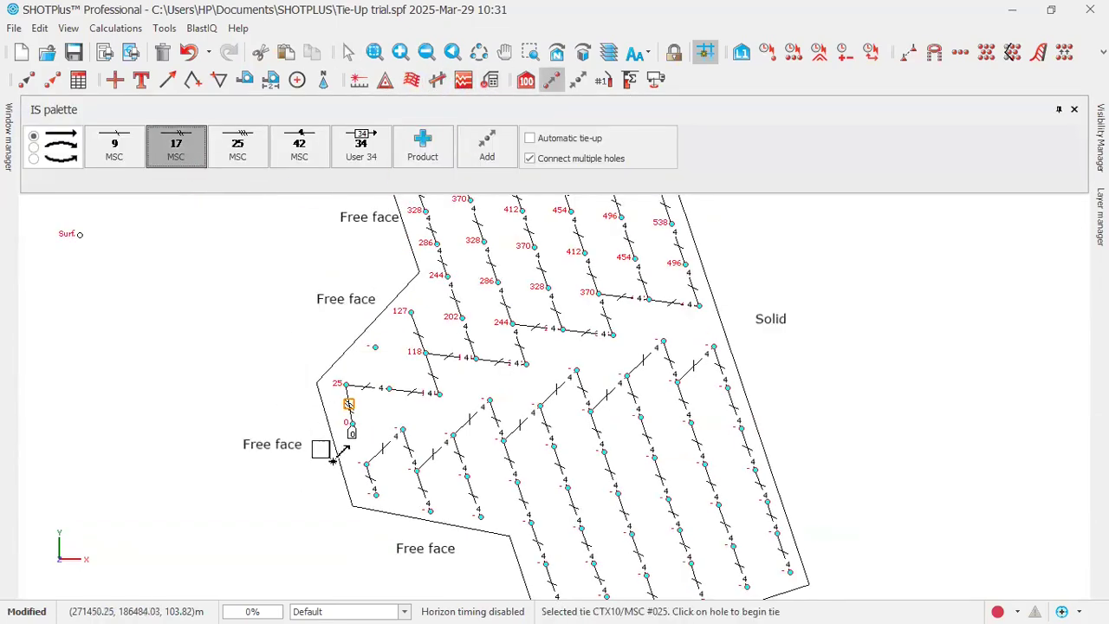
left_click(351, 422)
left_click(347, 386)
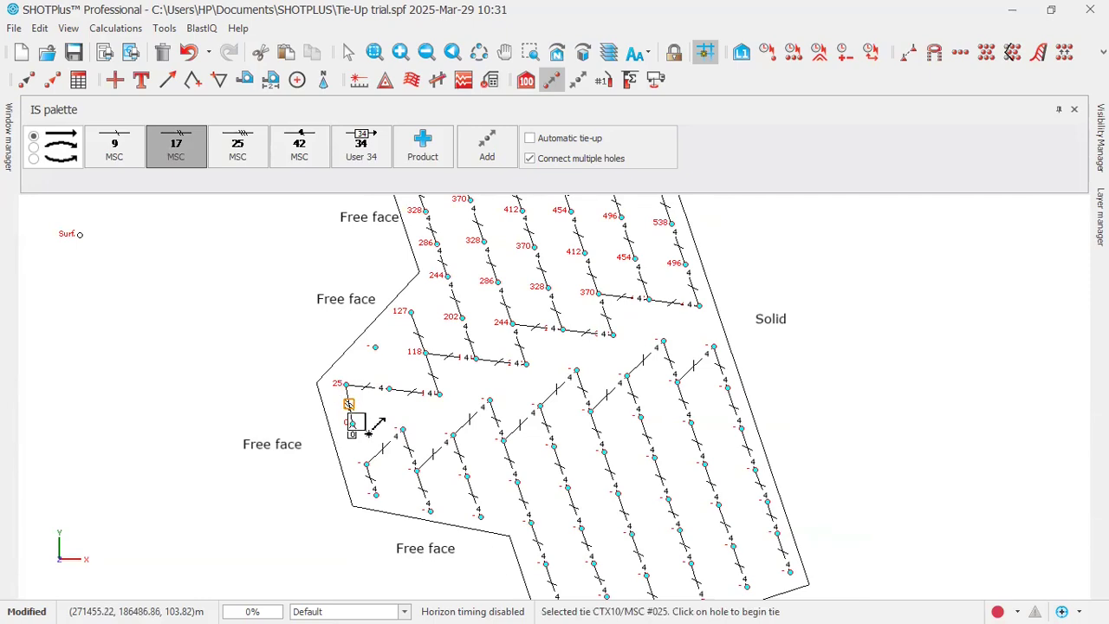
right_click(381, 417)
left_click(401, 418)
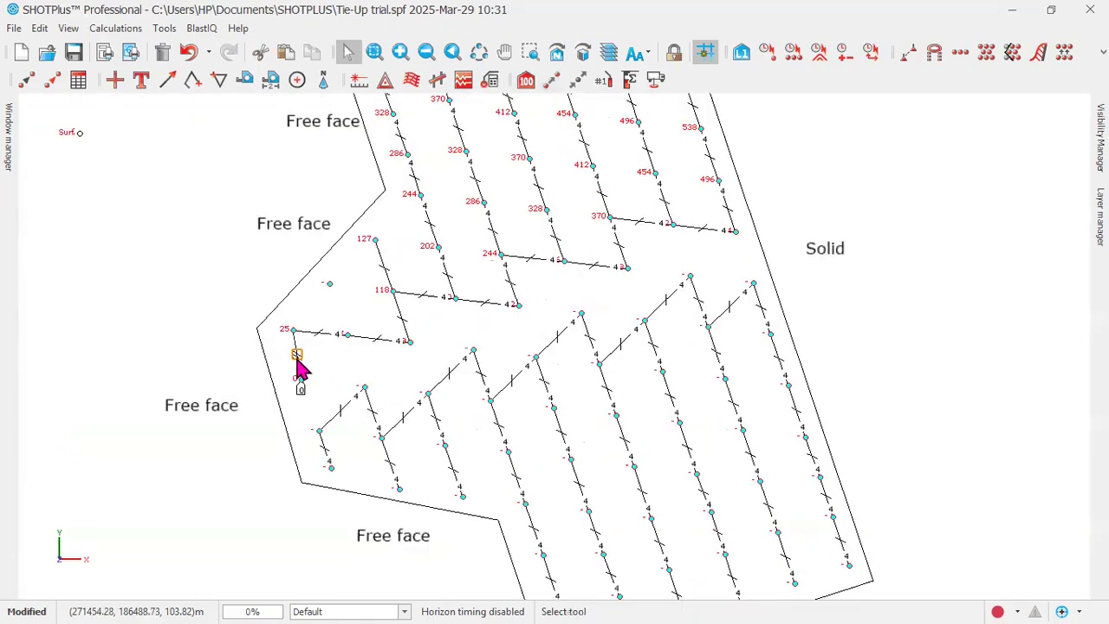
Step: Delete the 25 MSC tie between the lead-in hole and the hole above it
key("Delete")
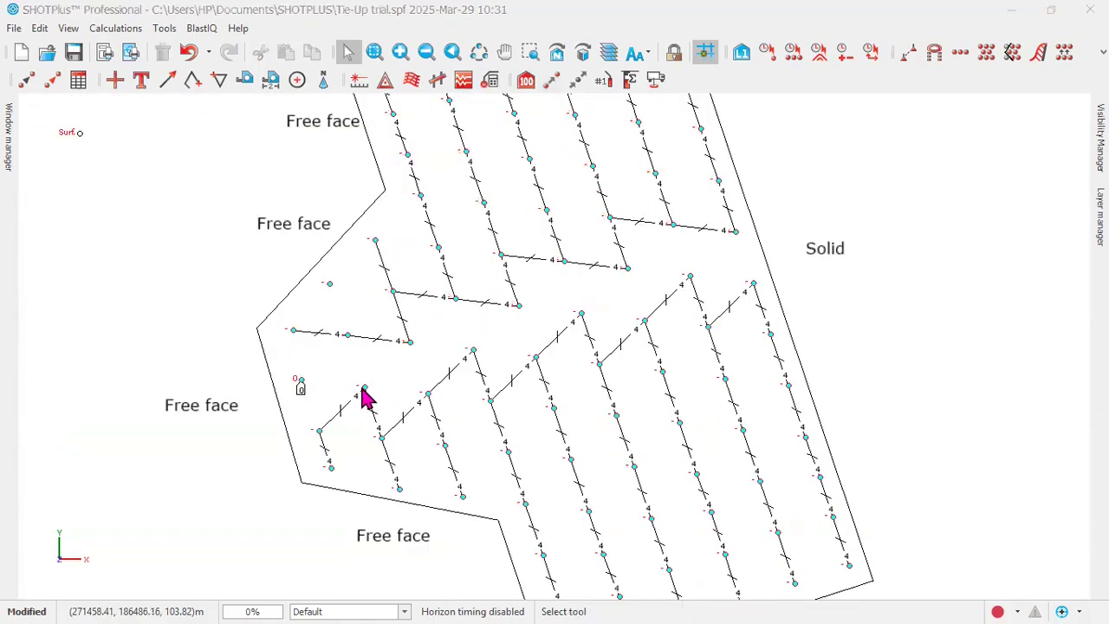
left_click(552, 79)
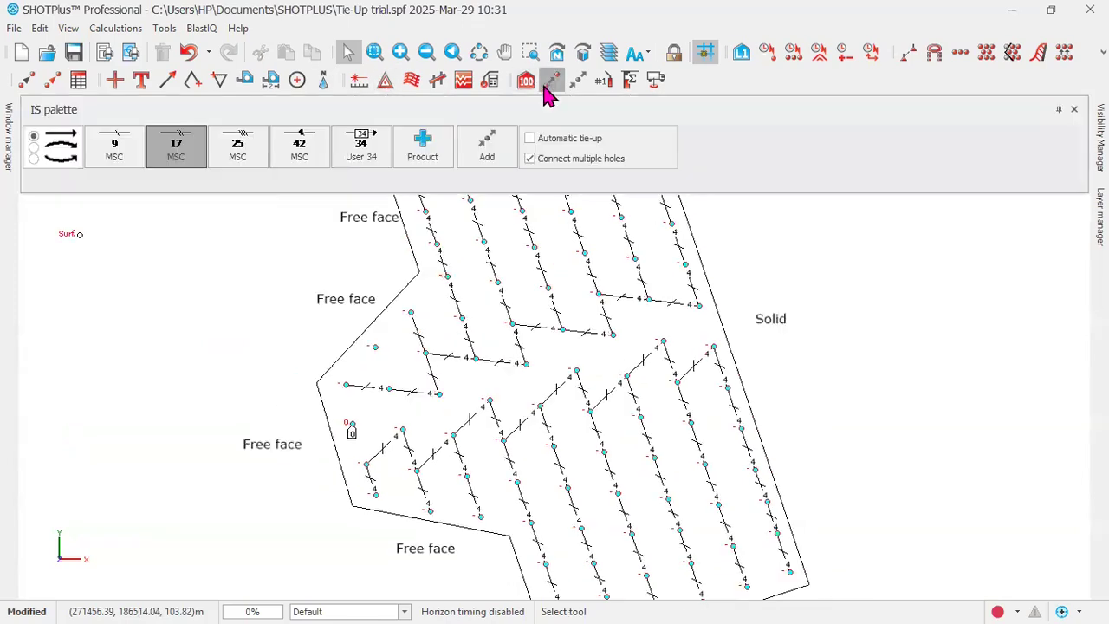
left_click(239, 149)
right_click(184, 257)
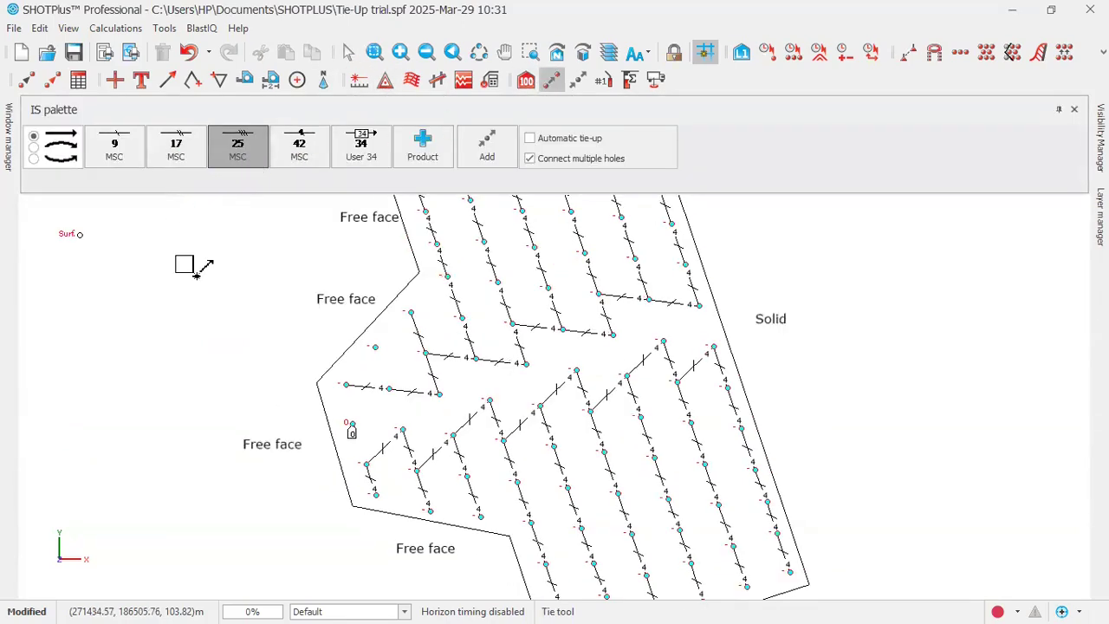
left_click(208, 270)
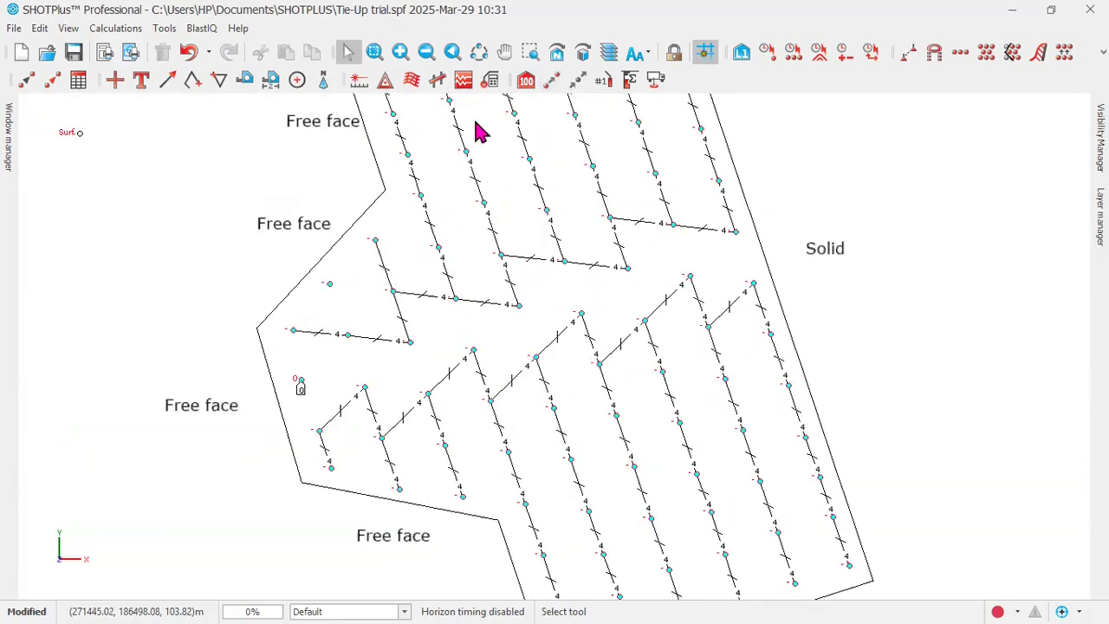
Step: Tie the lead-in hole to the first hole of the upper section with a 17 MSC delay
left_click(551, 80)
left_click(177, 147)
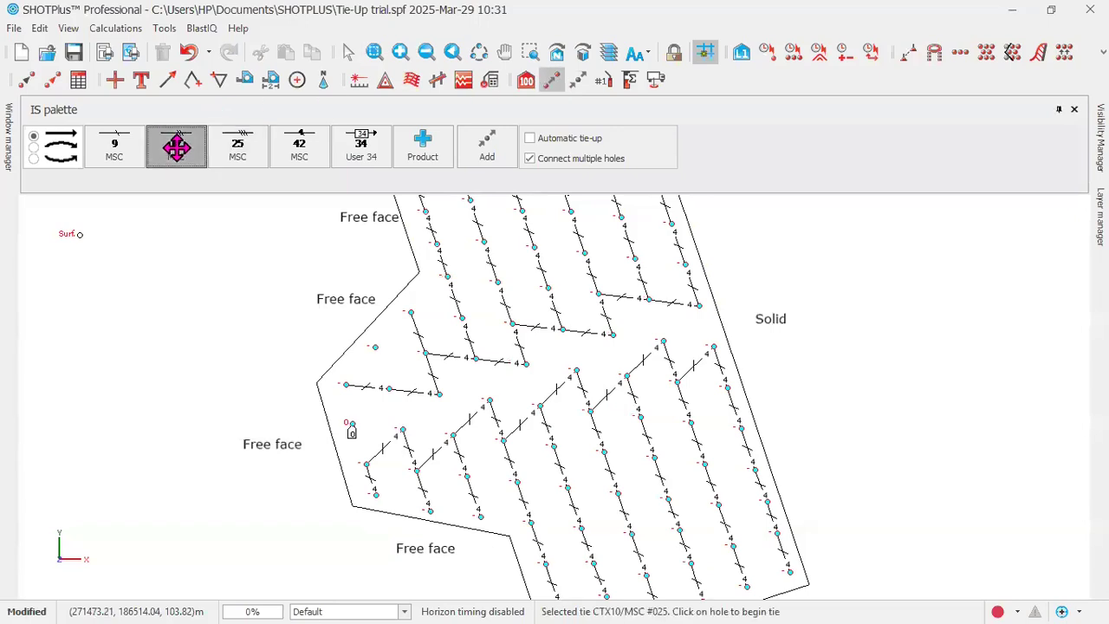
left_click(350, 422)
left_click(347, 382)
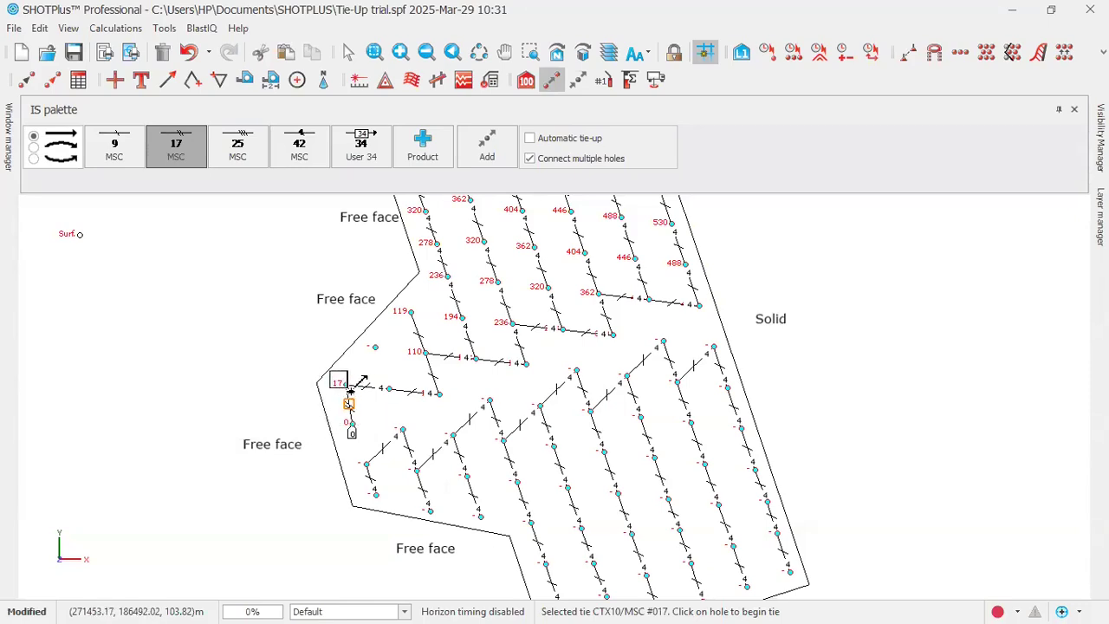
Step: Tie the middle hole of the upper section's first row to the untied hole beside the slanted free face with 17 MSC
scroll(350, 389, "up", 4)
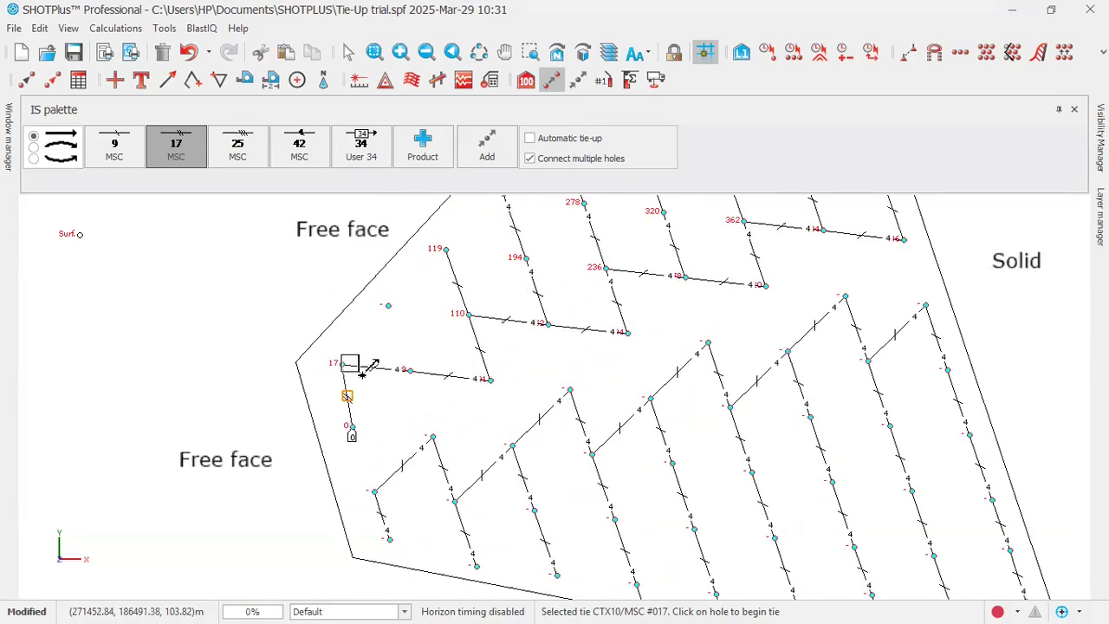
scroll(362, 370, "up", 2)
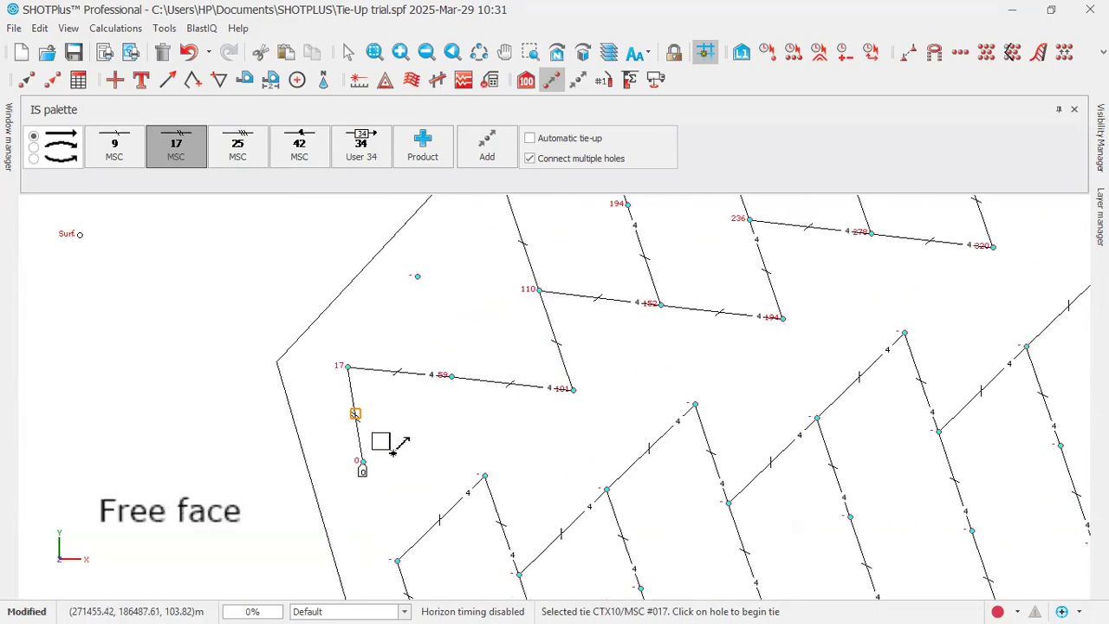
scroll(383, 444, "up", 1)
scroll(372, 449, "up", 2)
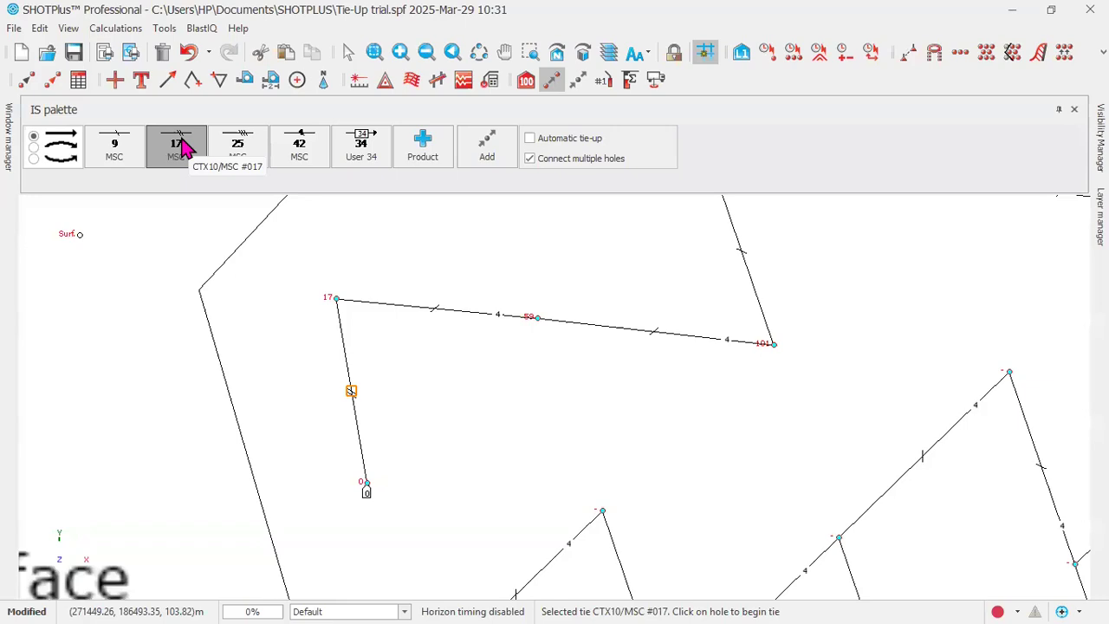
scroll(470, 371, "up", 2)
scroll(453, 372, "down", 3)
scroll(451, 407, "down", 3)
left_click(459, 379)
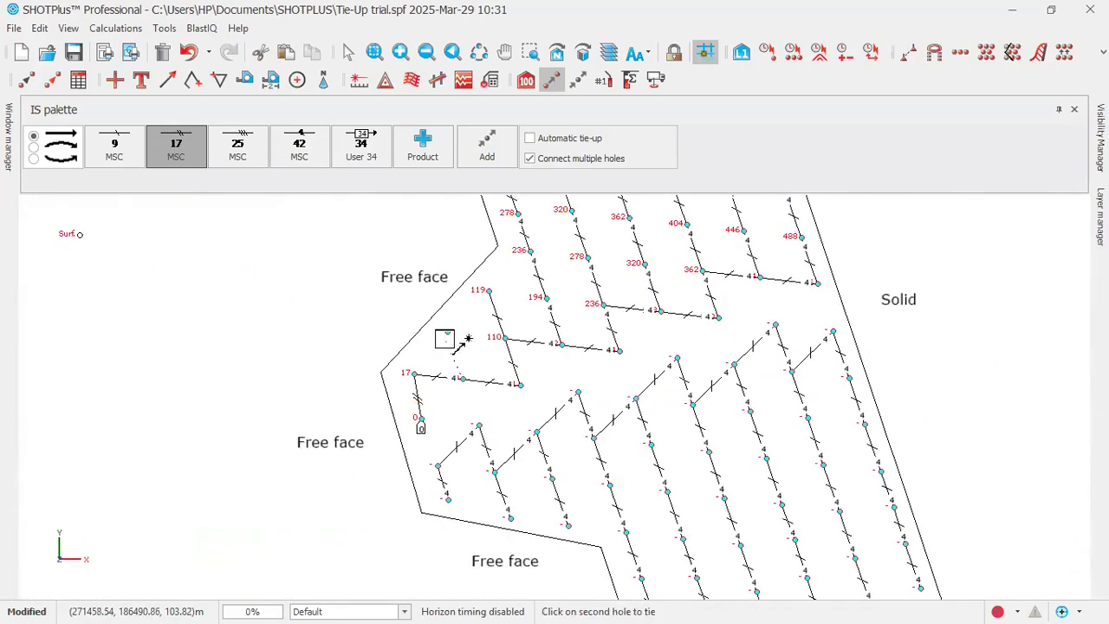
left_click(445, 331)
Step: Retie the third, fourth and fifth columns of the upper section, from their row holes to their far ends, with 17 MSC delays
scroll(649, 351, "up", 1)
scroll(649, 352, "down", 3)
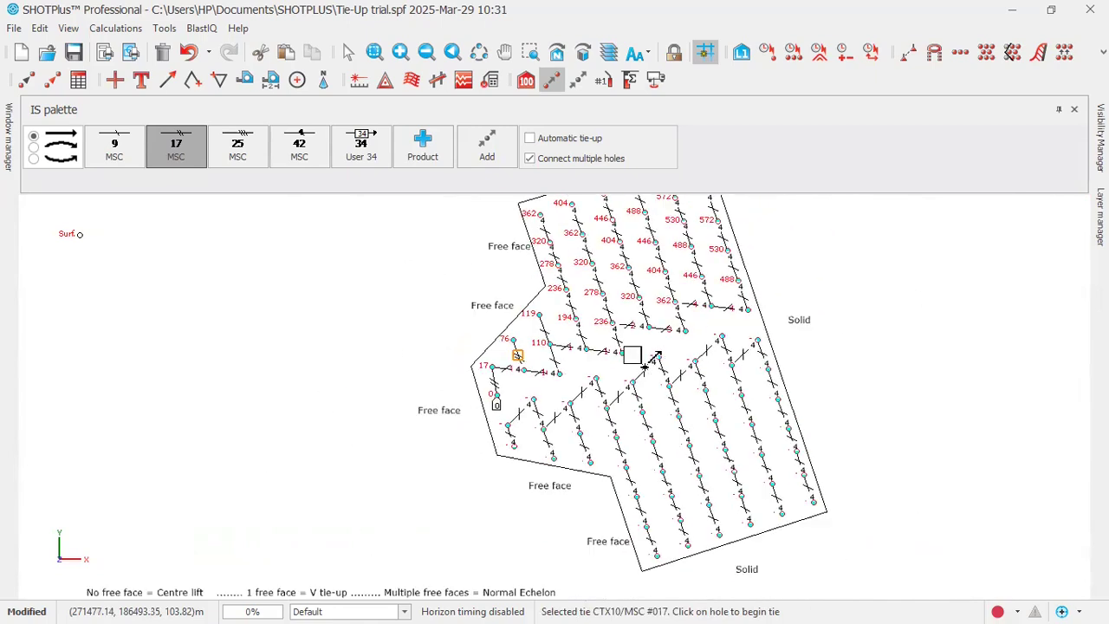
left_click(540, 326)
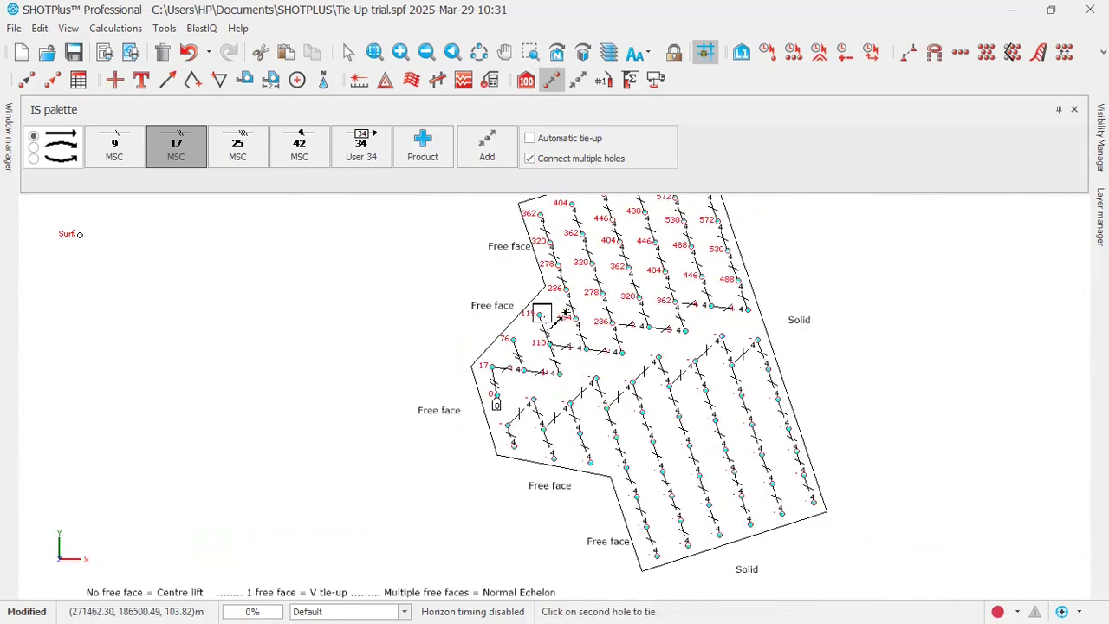
left_click(541, 314)
left_click(577, 317)
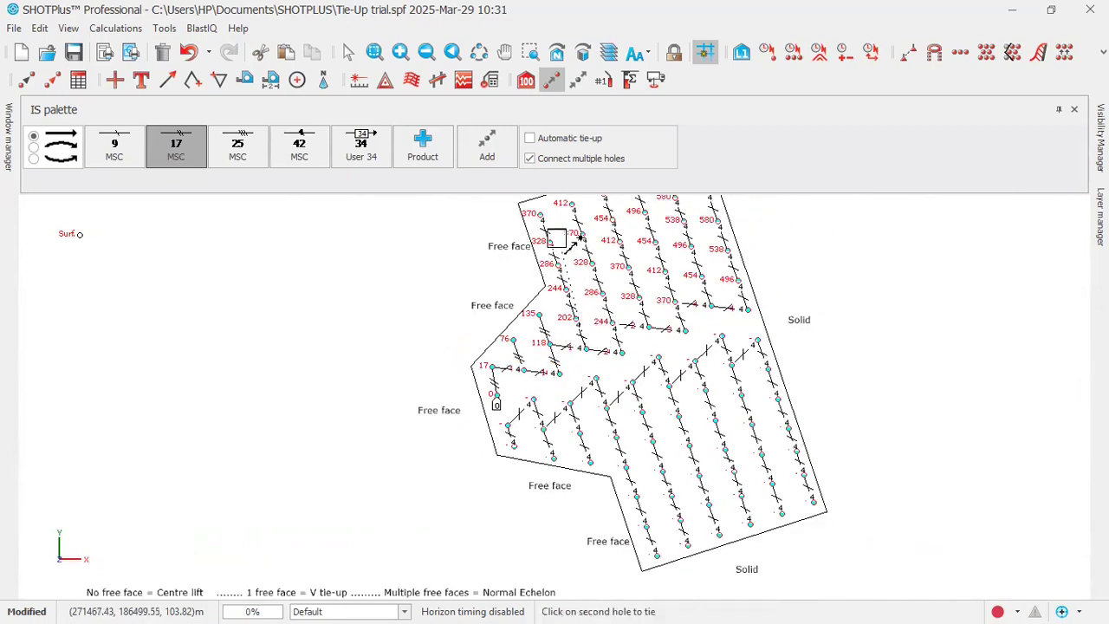
left_click(538, 215)
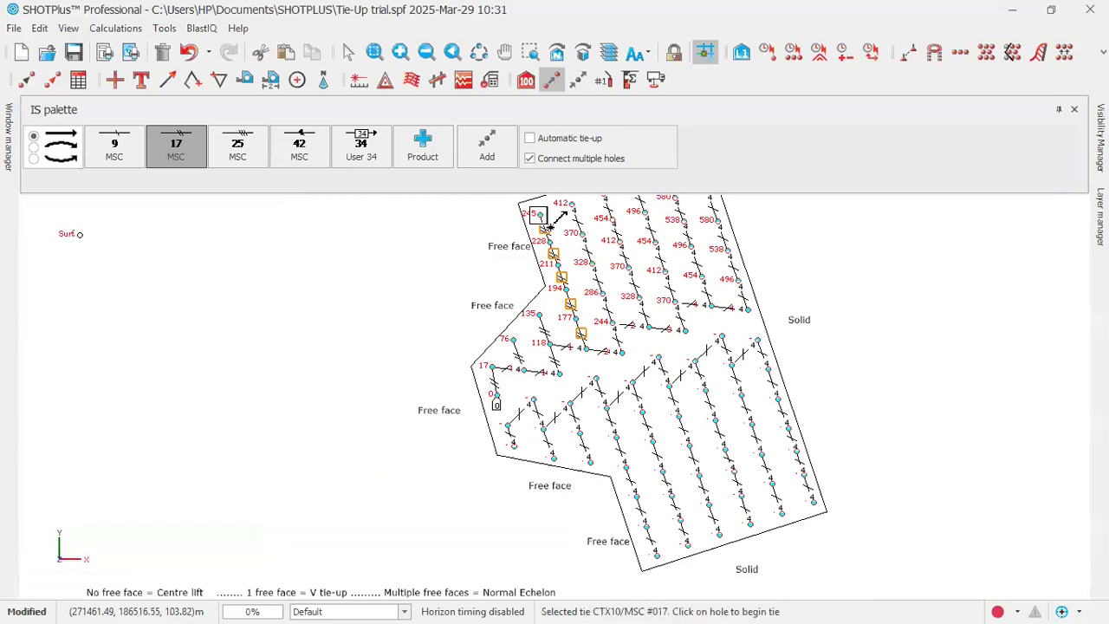
left_click(620, 352)
left_click(571, 207)
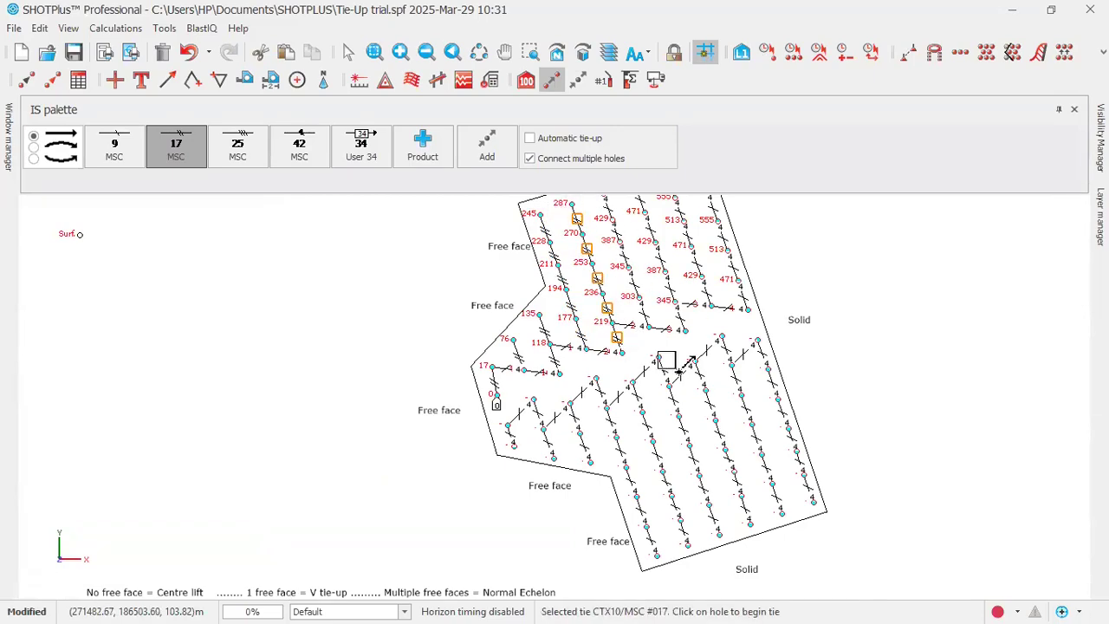
Step: Retie the sixth and seventh columns of the upper section up to the solid boundary with 17 MSC delays
scroll(660, 357, "up", 2)
scroll(660, 357, "down", 4)
scroll(650, 359, "up", 2)
scroll(659, 366, "up", 2)
scroll(642, 339, "down", 2)
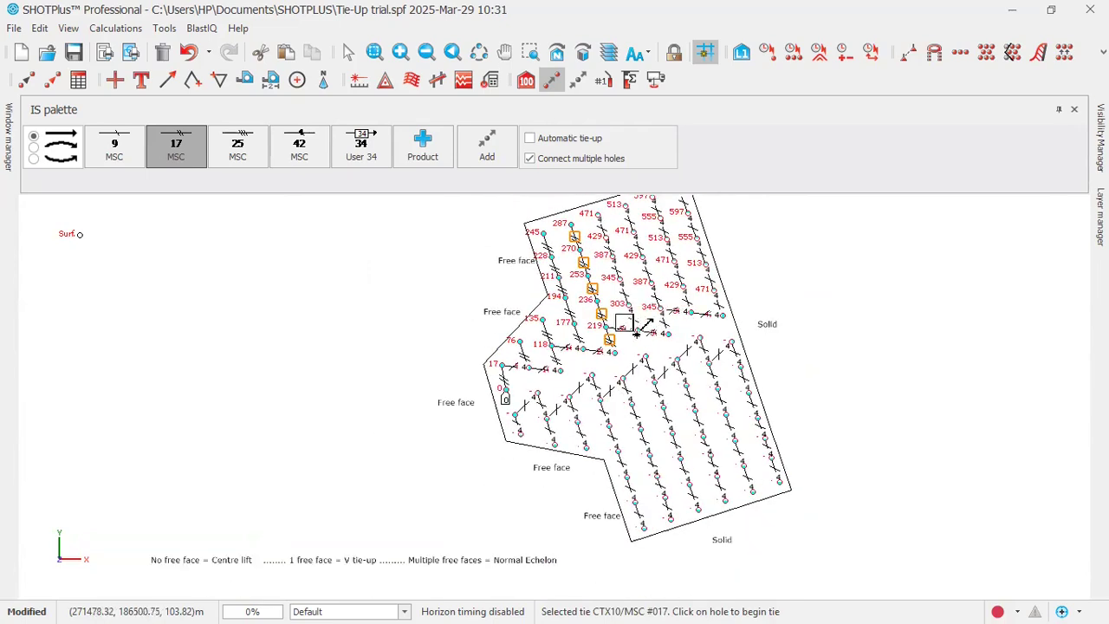
left_click(637, 330)
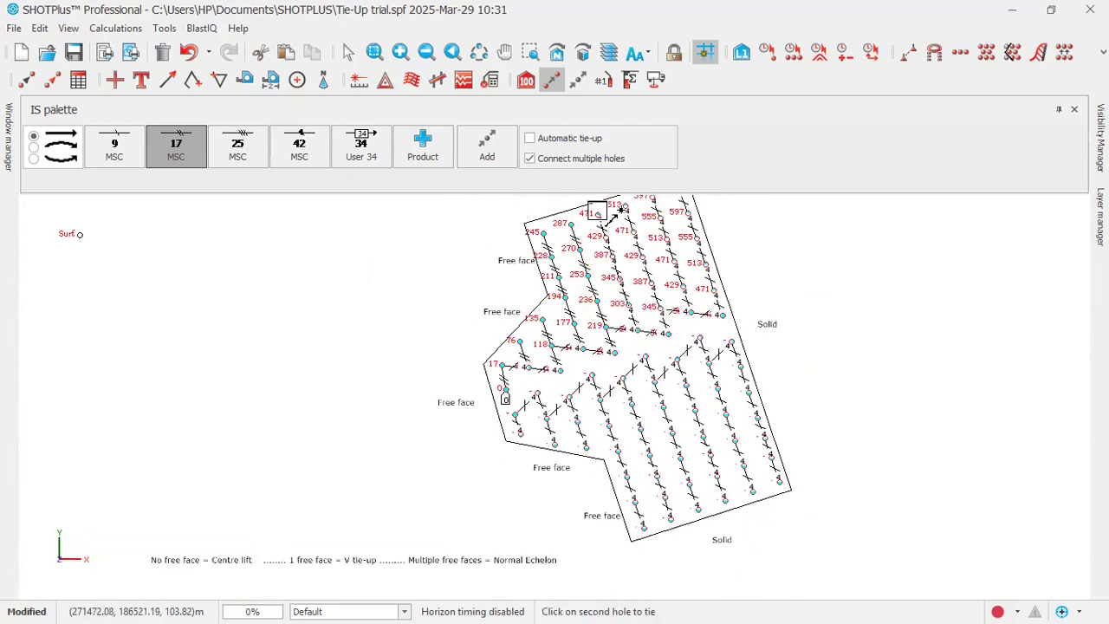
left_click(598, 214)
left_click(647, 215)
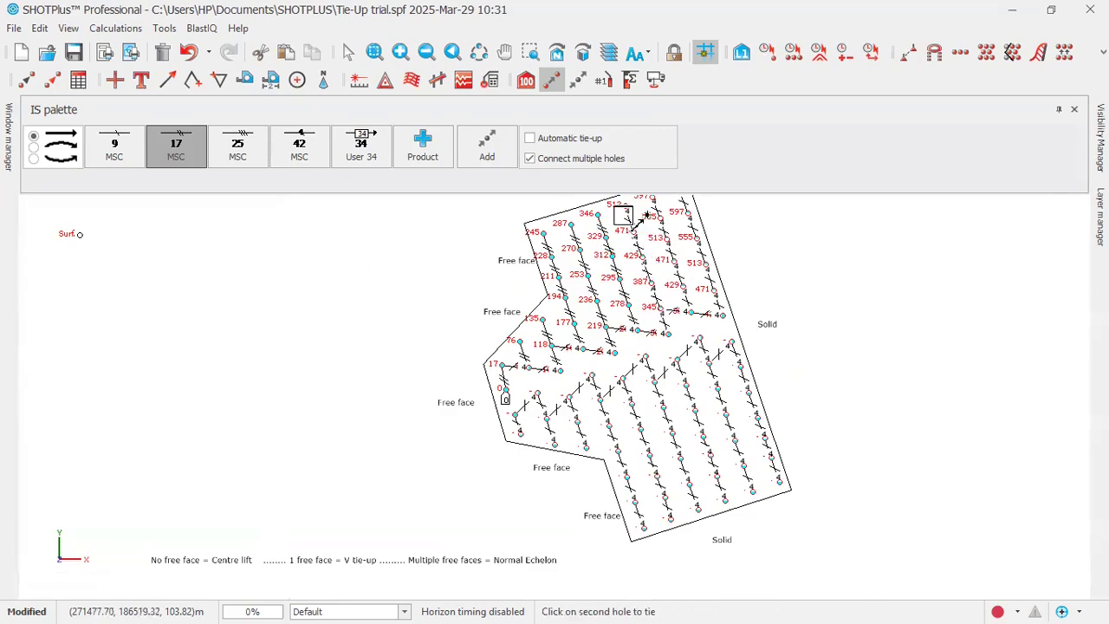
left_click(625, 206)
Step: Retie the last two columns of the upper section, nearest the long solid side, with 17 MSC delays
scroll(703, 318, "up", 2)
scroll(691, 325, "down", 4)
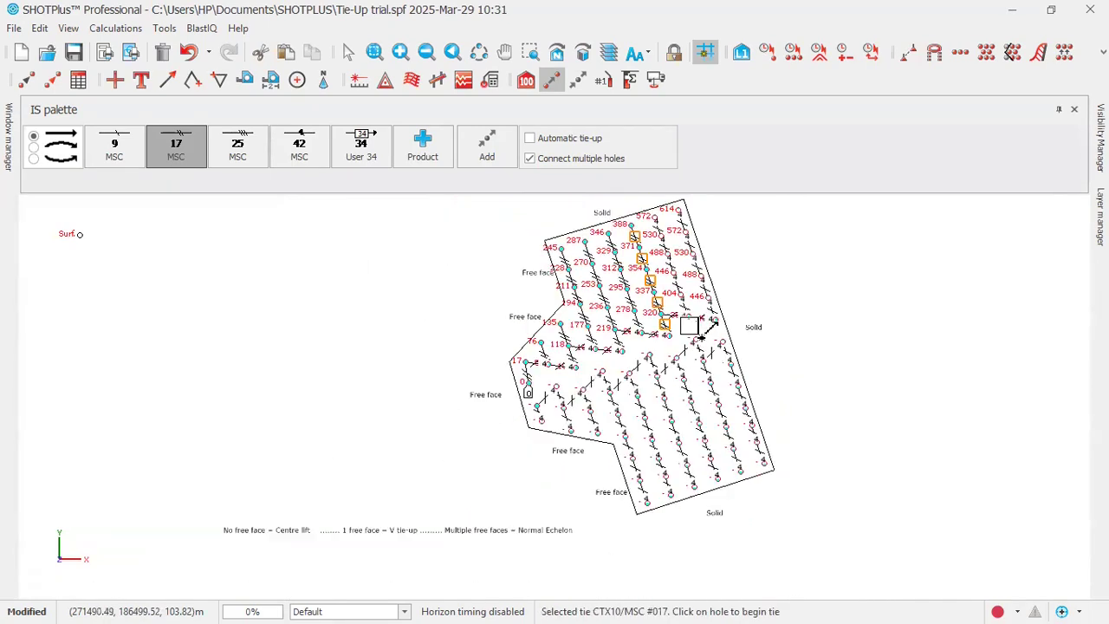
left_click(702, 328)
left_click(665, 246)
scroll(725, 327, "up", 5)
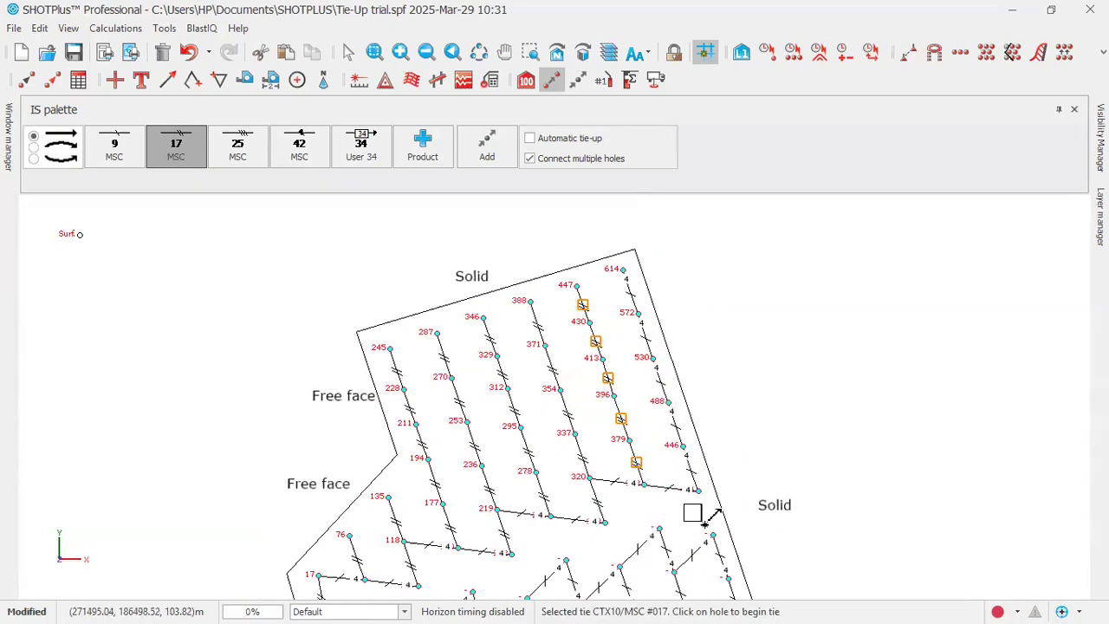
left_click(712, 503)
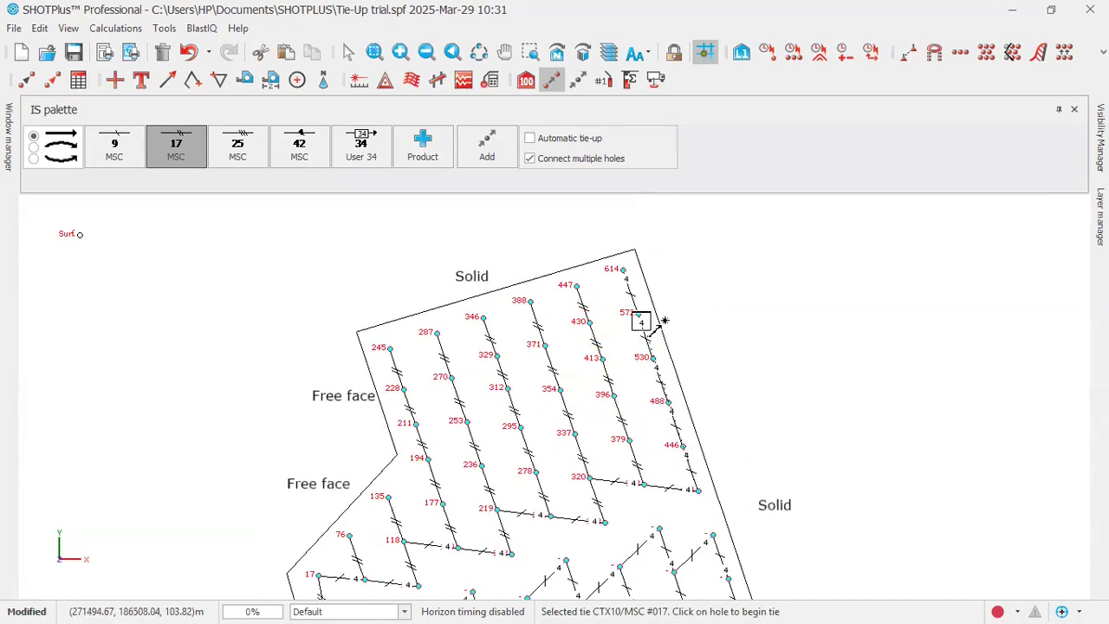
left_click(624, 270)
Step: Retie the lower section's outermost column along the solid side, from its uppermost to its lowest hole, with 17 MSC delays
scroll(847, 243, "up", 5)
scroll(676, 371, "down", 5)
scroll(642, 420, "down", 2)
scroll(439, 291, "down", 2)
scroll(520, 585, "down", 1)
scroll(520, 587, "up", 5)
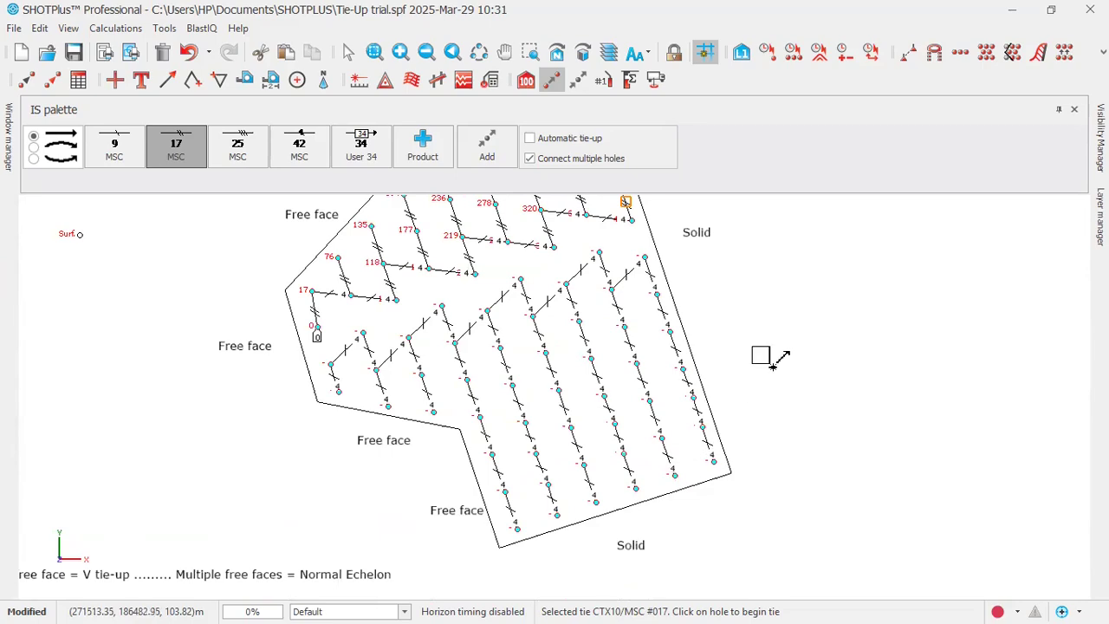
scroll(762, 334, "up", 2)
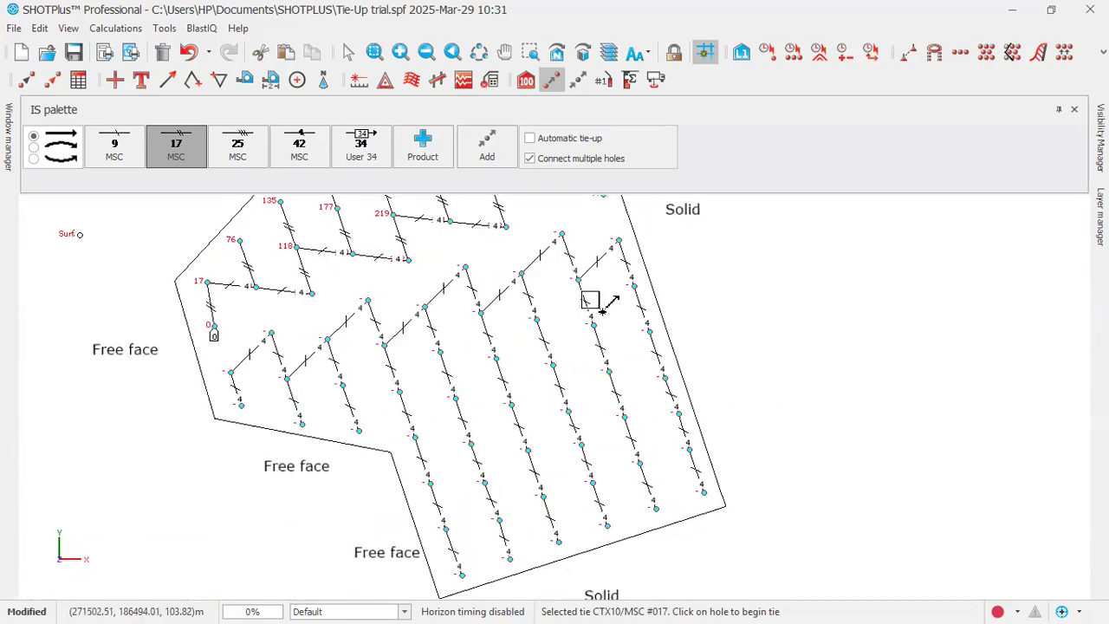
left_click(618, 240)
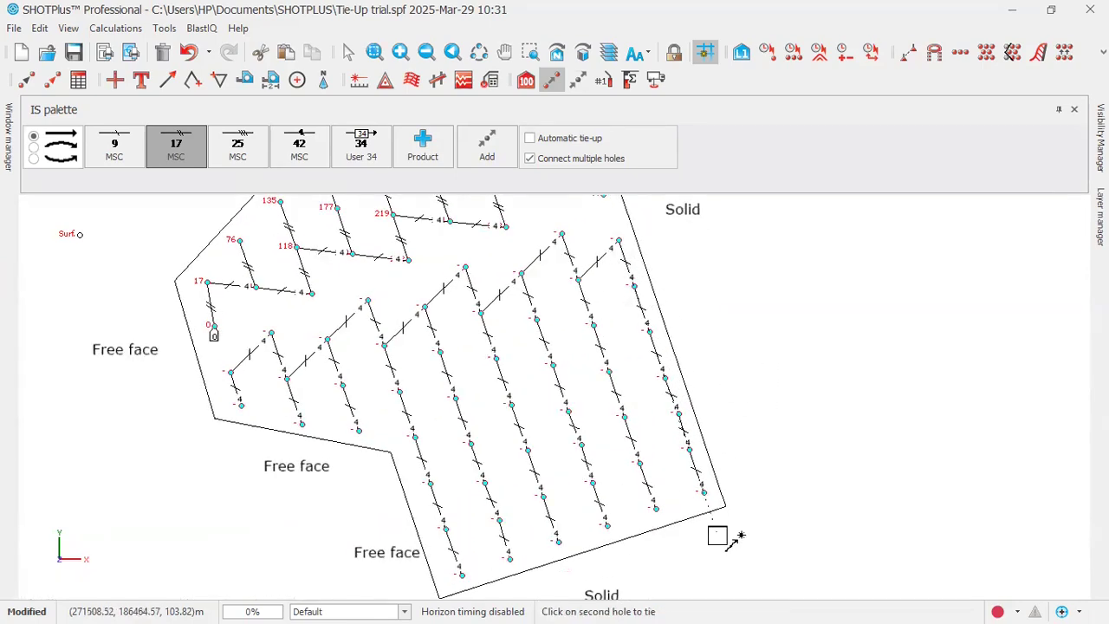
left_click(703, 491)
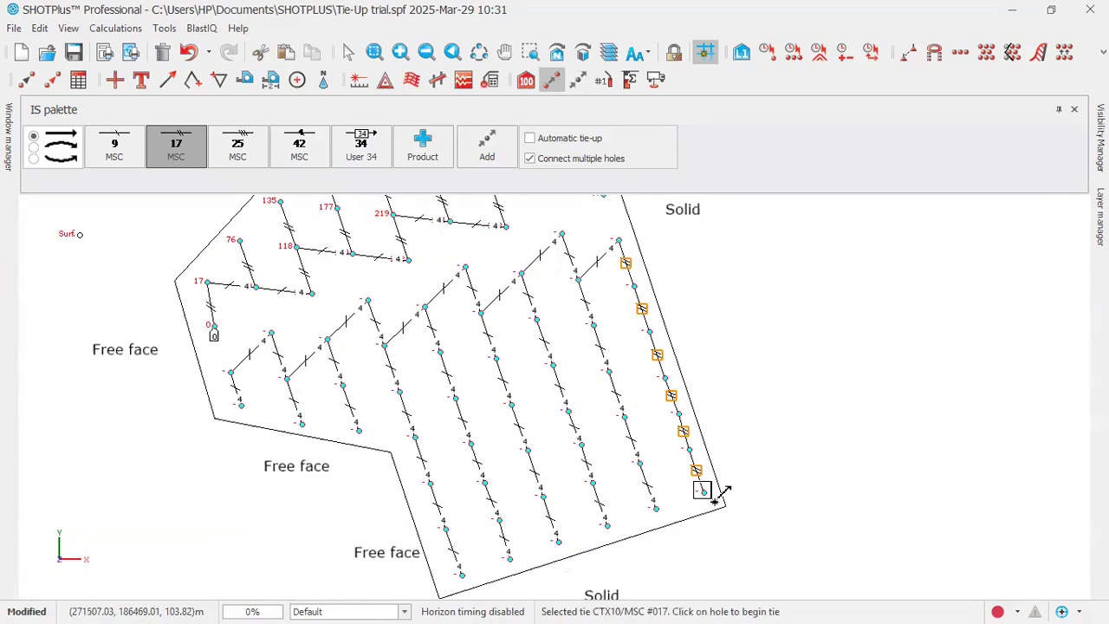
Step: Retie the next two columns of the lower section down to the solid boundary with 17 MSC delays
left_click(561, 232)
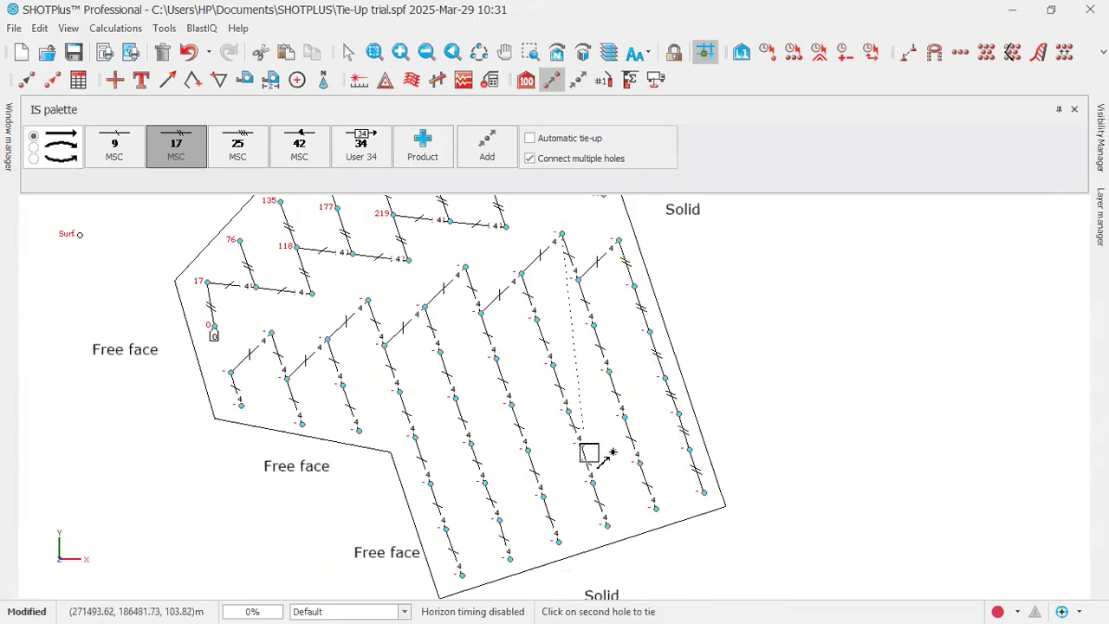
left_click(655, 509)
left_click(520, 275)
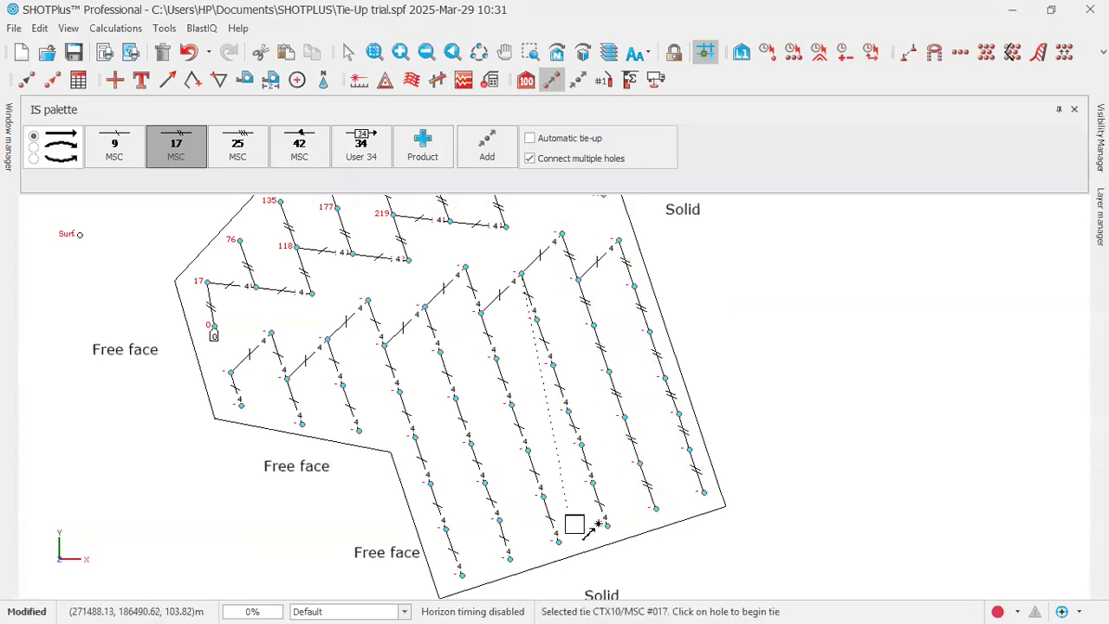
left_click(607, 525)
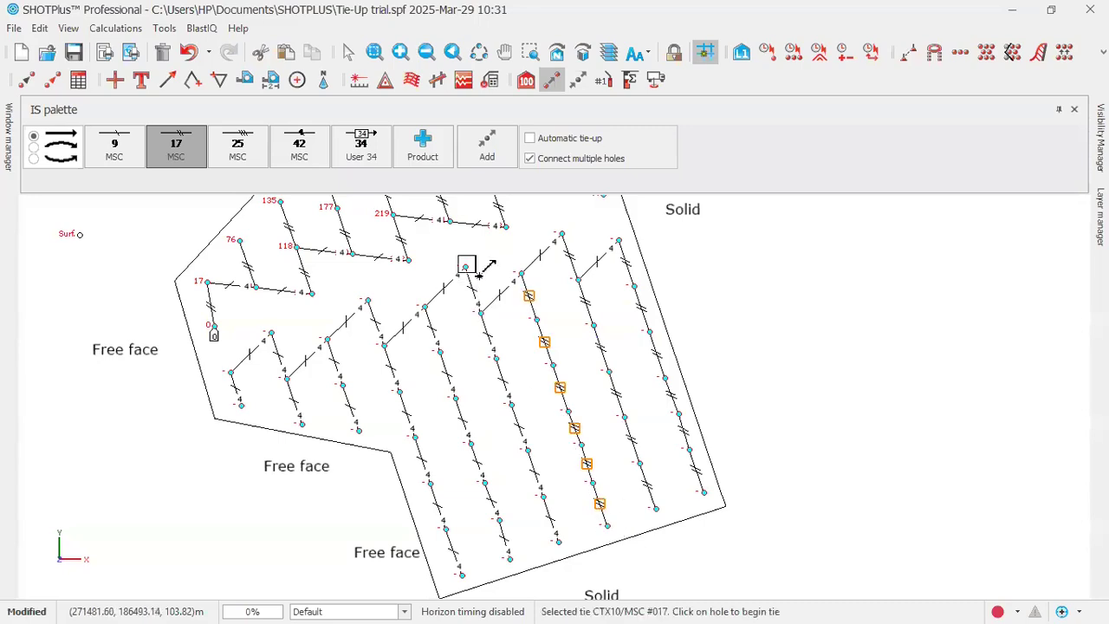
Step: Retie the lower section's fourth, fifth and sixth columns from the long solid side down to the solid boundary with 17 MSC delays
left_click(512, 404)
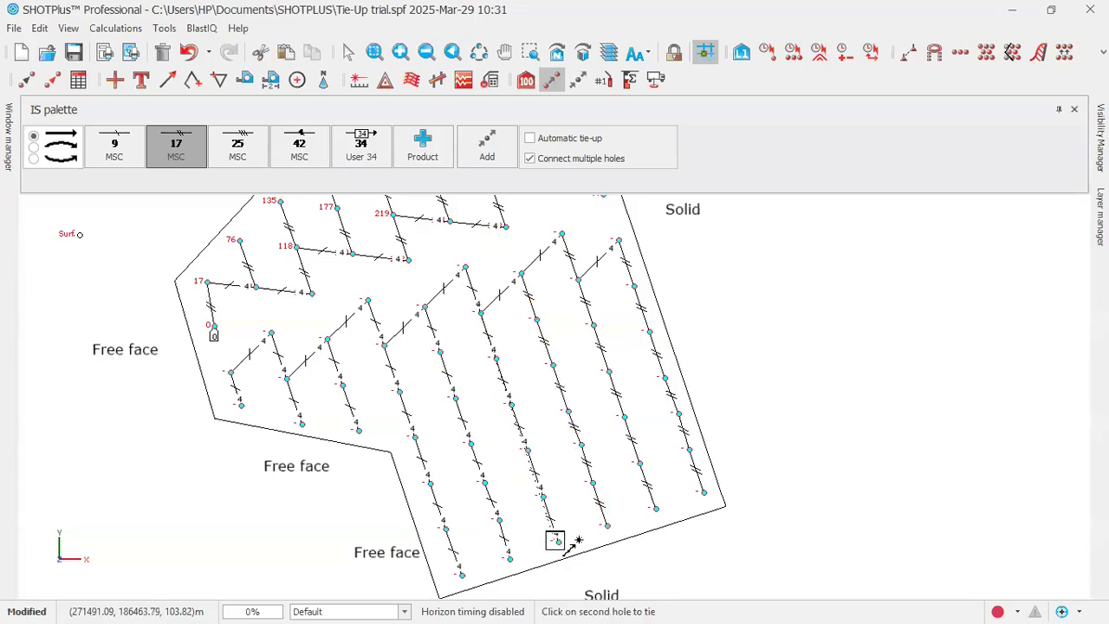
left_click(557, 541)
left_click(426, 305)
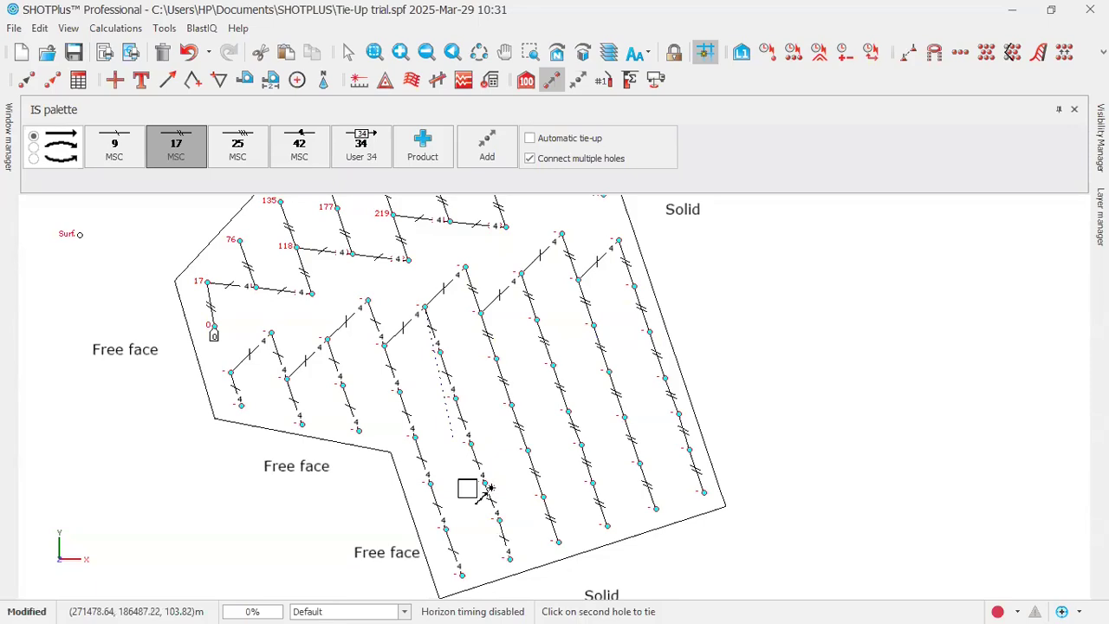
left_click(506, 554)
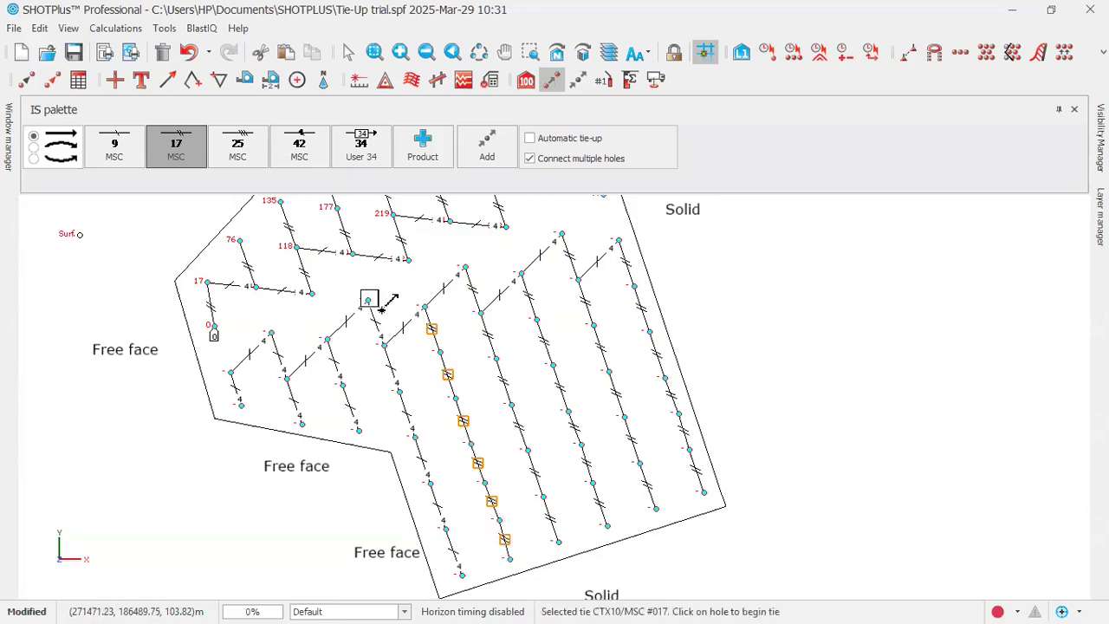
left_click(454, 569)
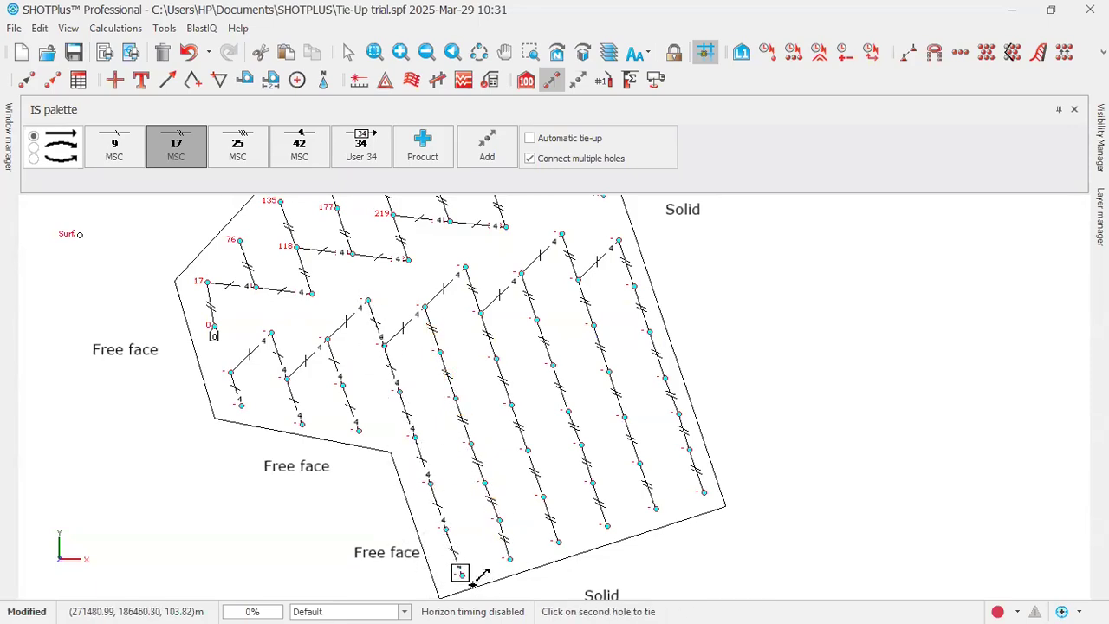
left_click(466, 577)
Step: Retie the three short columns of the lower section down to the free face with 17 MSC delays and finish tying
left_click(328, 338)
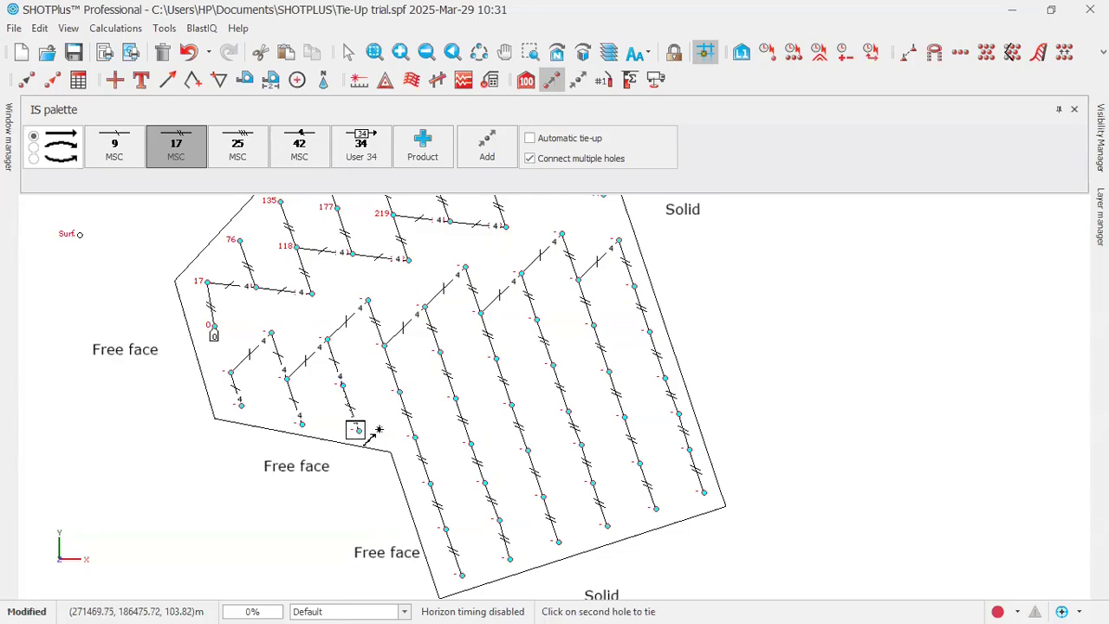
left_click(270, 334)
left_click(270, 335)
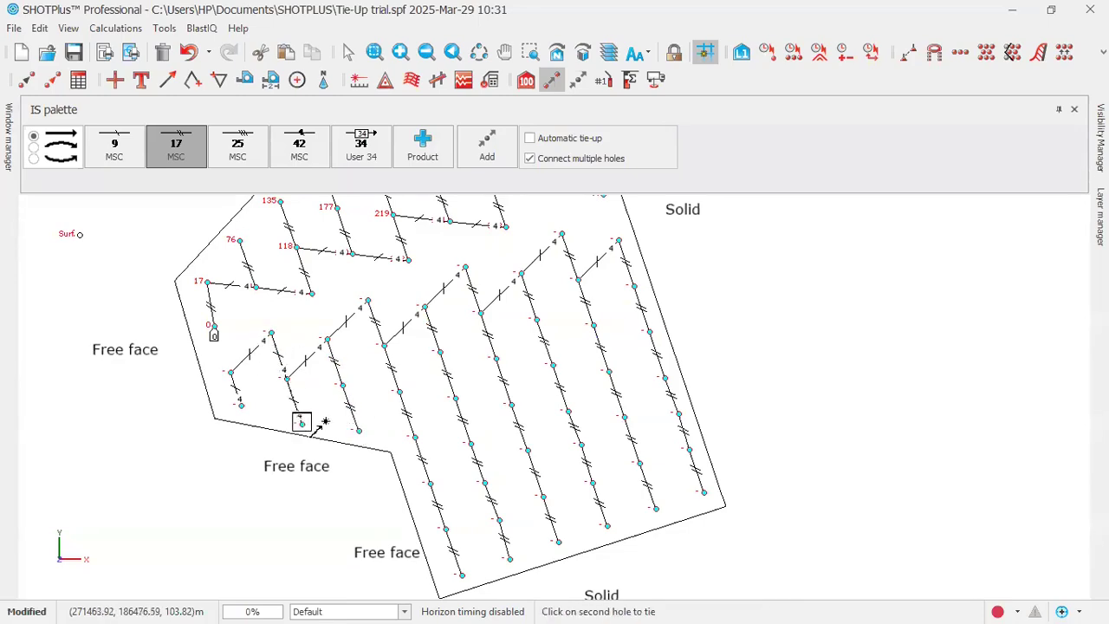
left_click(301, 423)
left_click(233, 380)
left_click(239, 397)
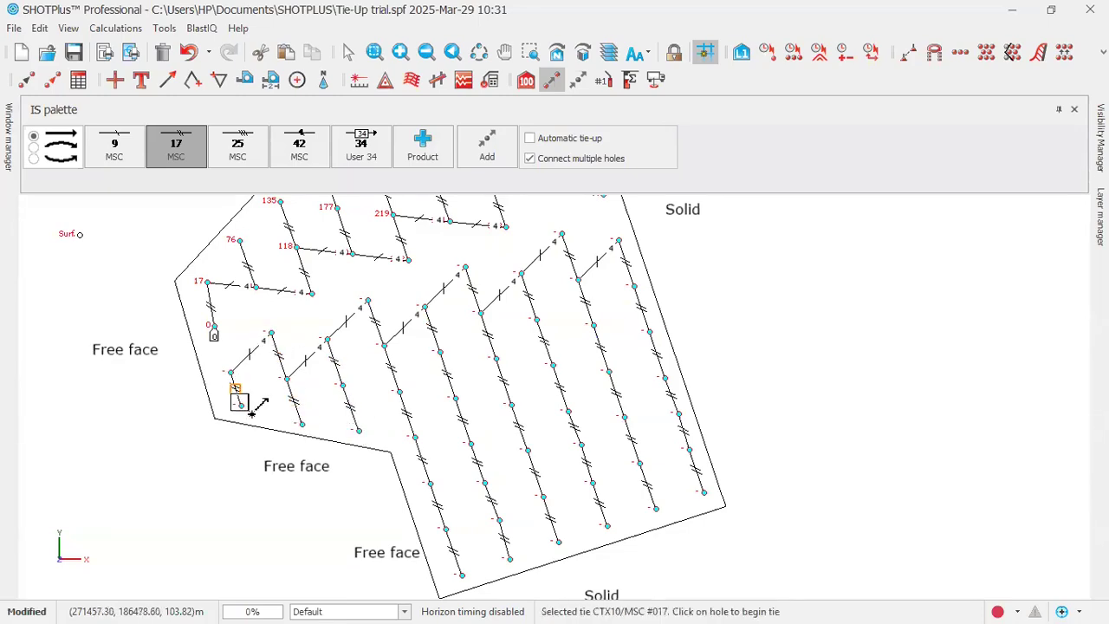
right_click(154, 230)
left_click(201, 238)
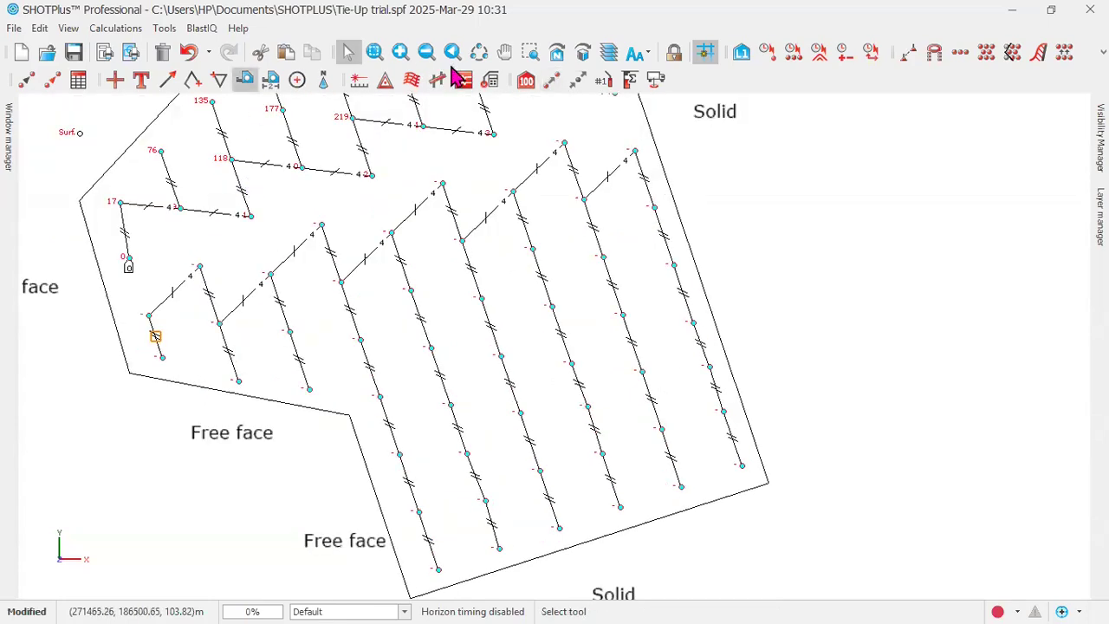
Step: Add an Exel MS Connector (MSC) detonating cord delay of 065 (65) to the tie-up palette
left_click(552, 80)
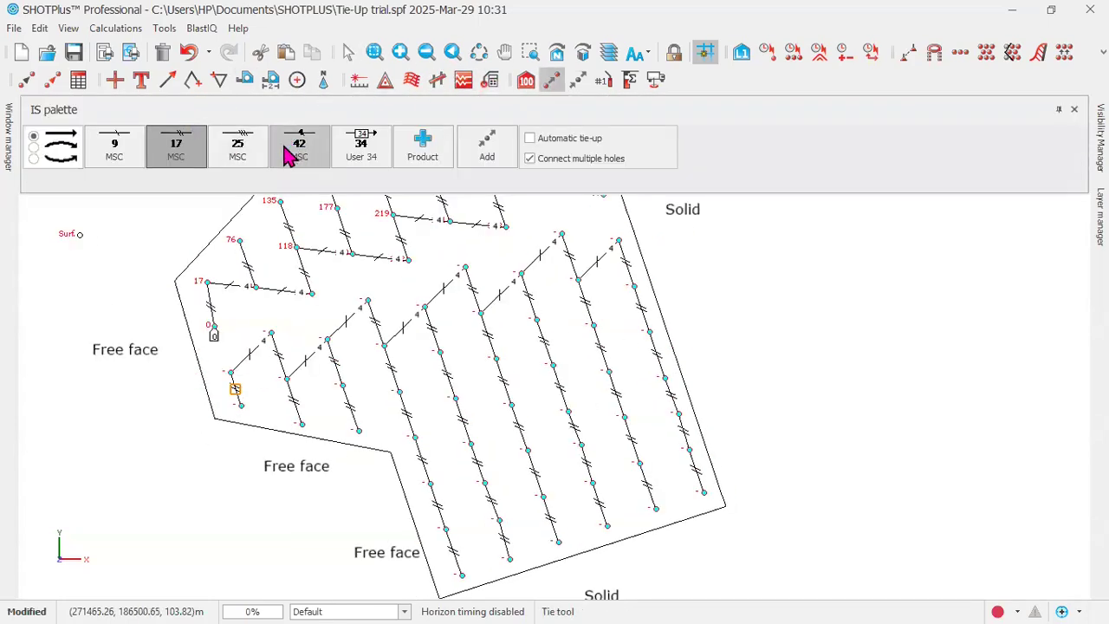
left_click(431, 152)
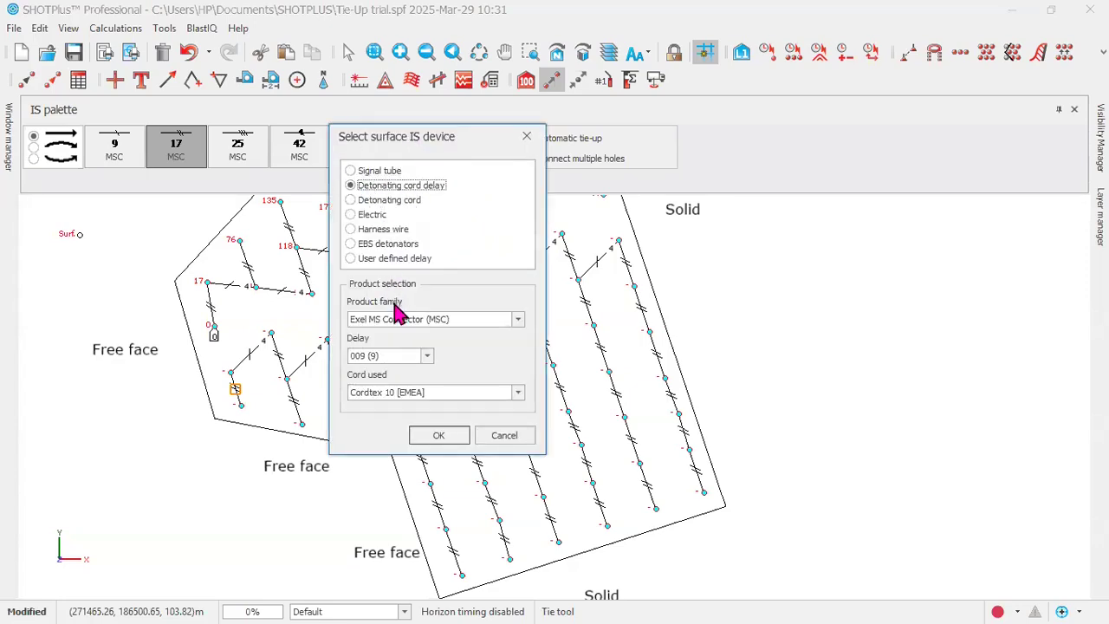
left_click(427, 356)
left_click(377, 425)
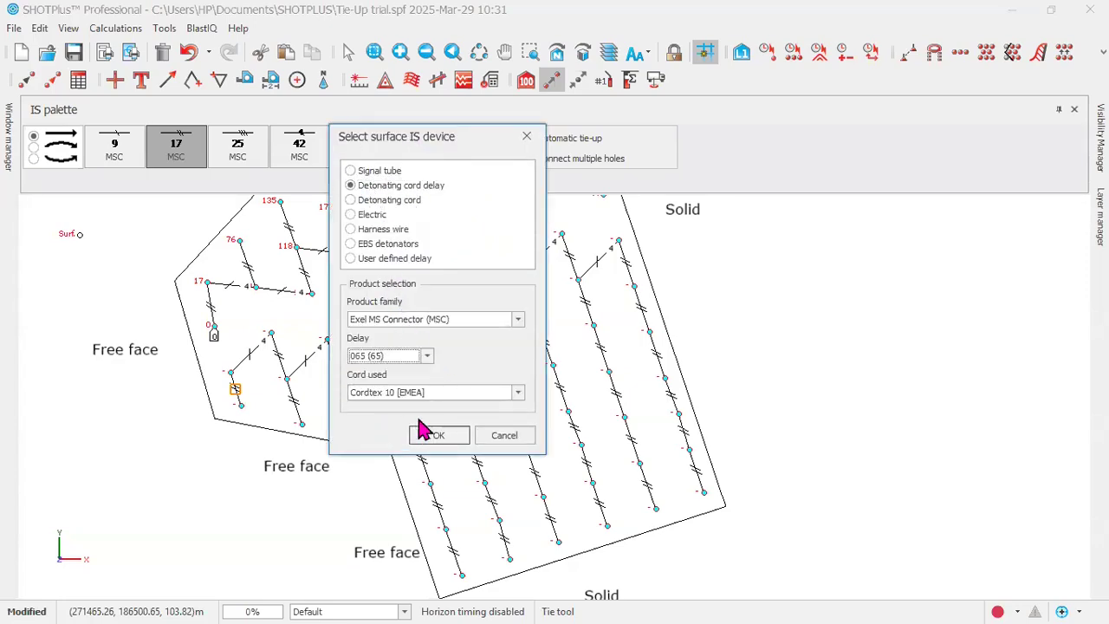
left_click(439, 437)
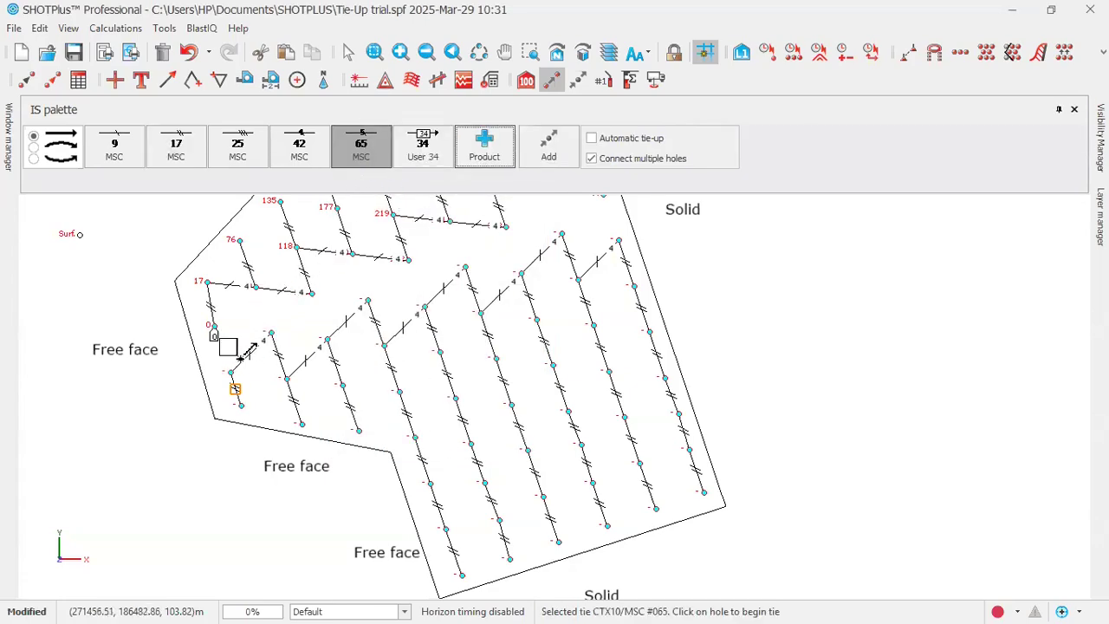
Step: Tie the initiation hole to the uppermost hole of the lower section's first short column with the 65 MSC delay and finish tying
left_click(212, 328)
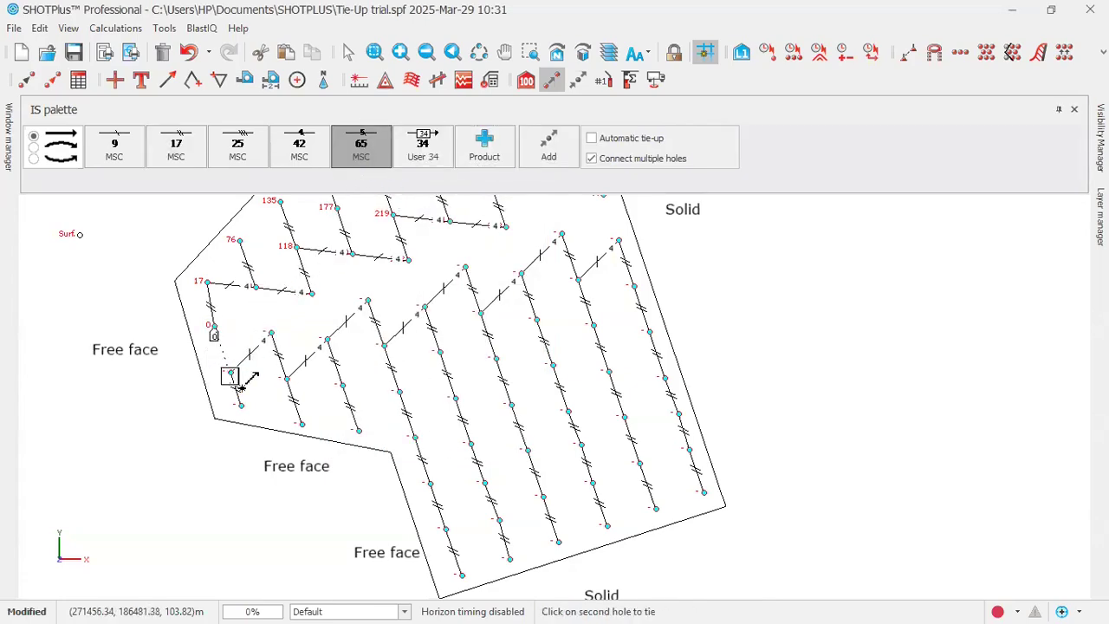
left_click(230, 374)
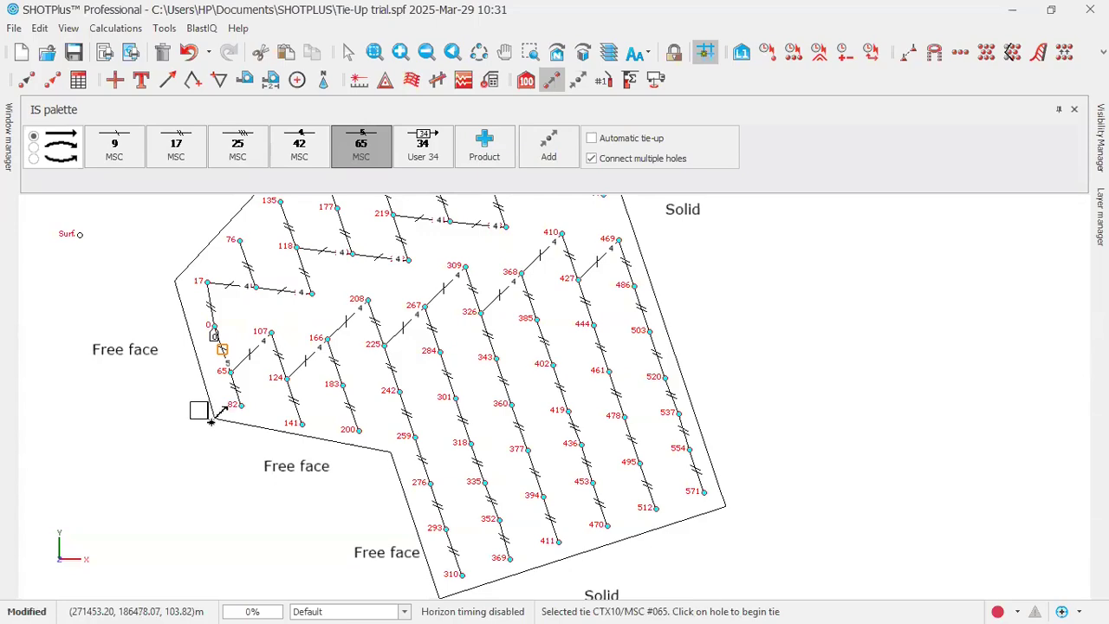
right_click(142, 412)
left_click(180, 418)
Step: Review the hole firing times across the whole blast pattern, covering both the upper and lower sections
scroll(553, 214, "down", 4)
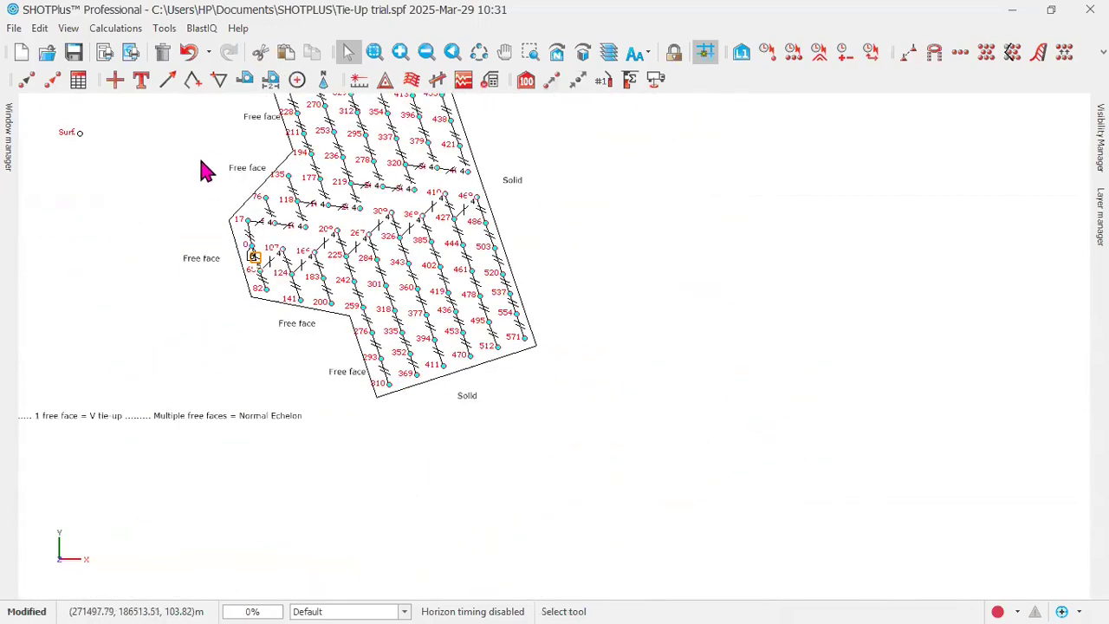
scroll(184, 160, "down", 2)
scroll(578, 492, "down", 1)
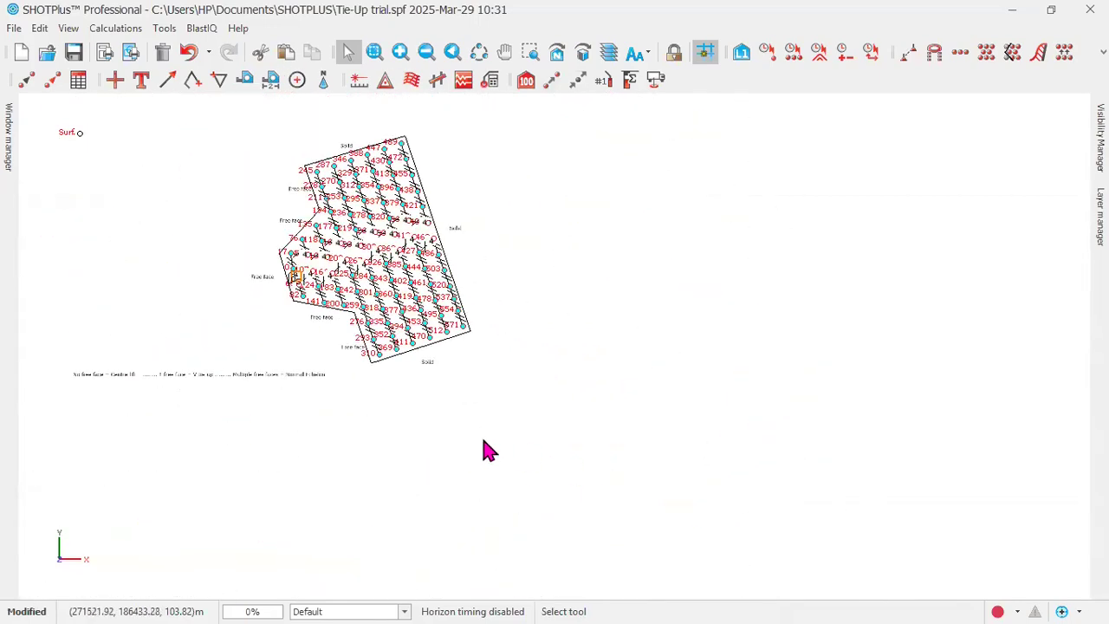
scroll(223, 180, "up", 2)
scroll(494, 485, "up", 1)
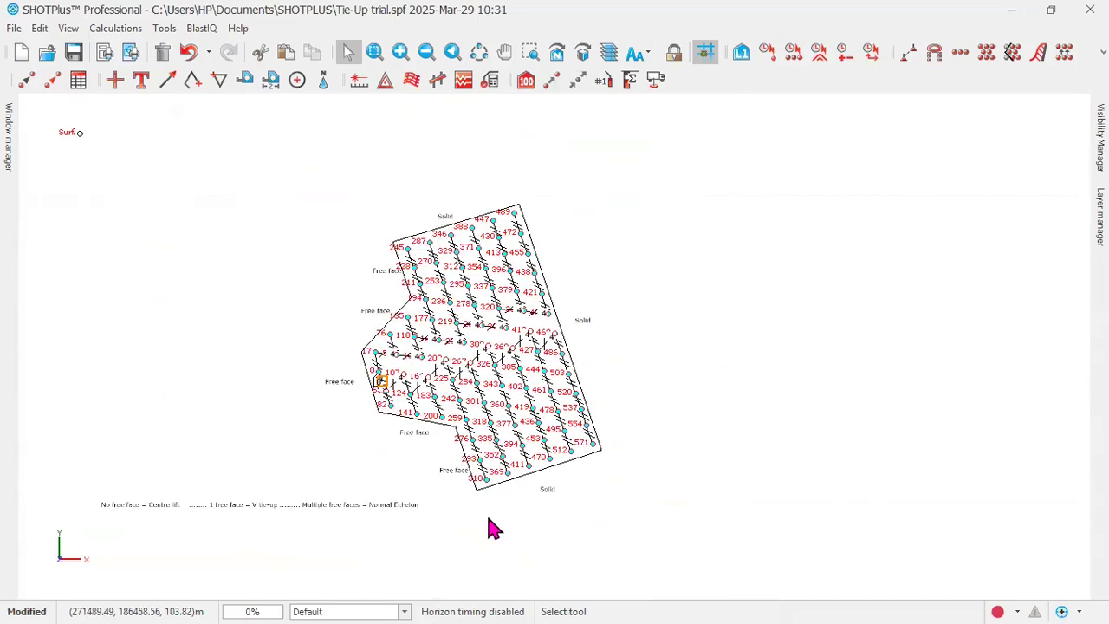
scroll(494, 529, "up", 1)
scroll(384, 148, "up", 1)
scroll(388, 247, "up", 1)
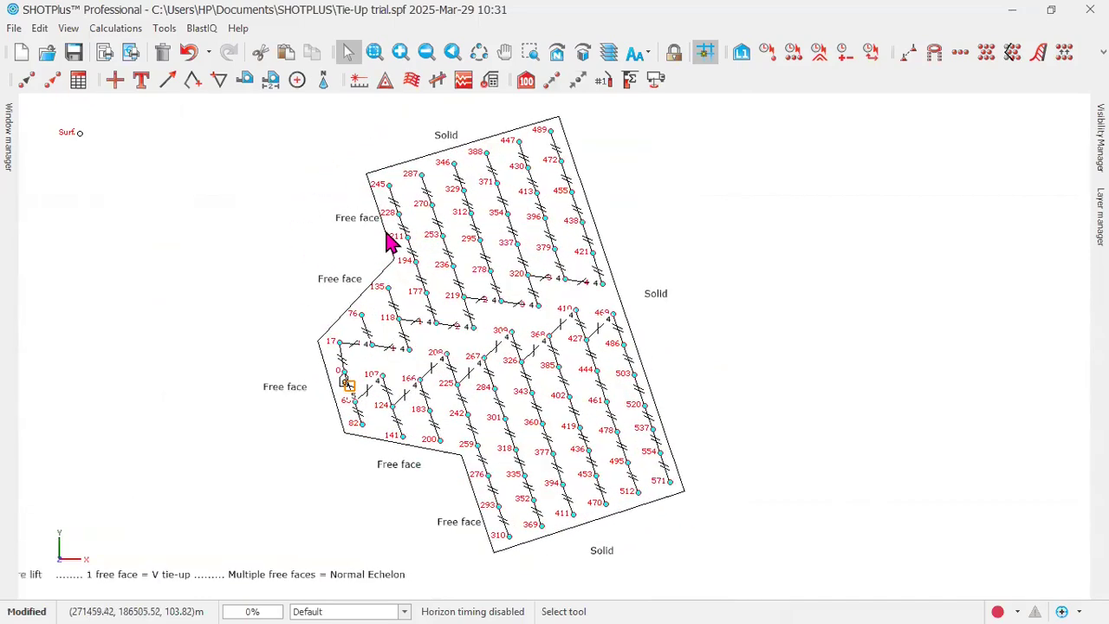
scroll(342, 372, "up", 1)
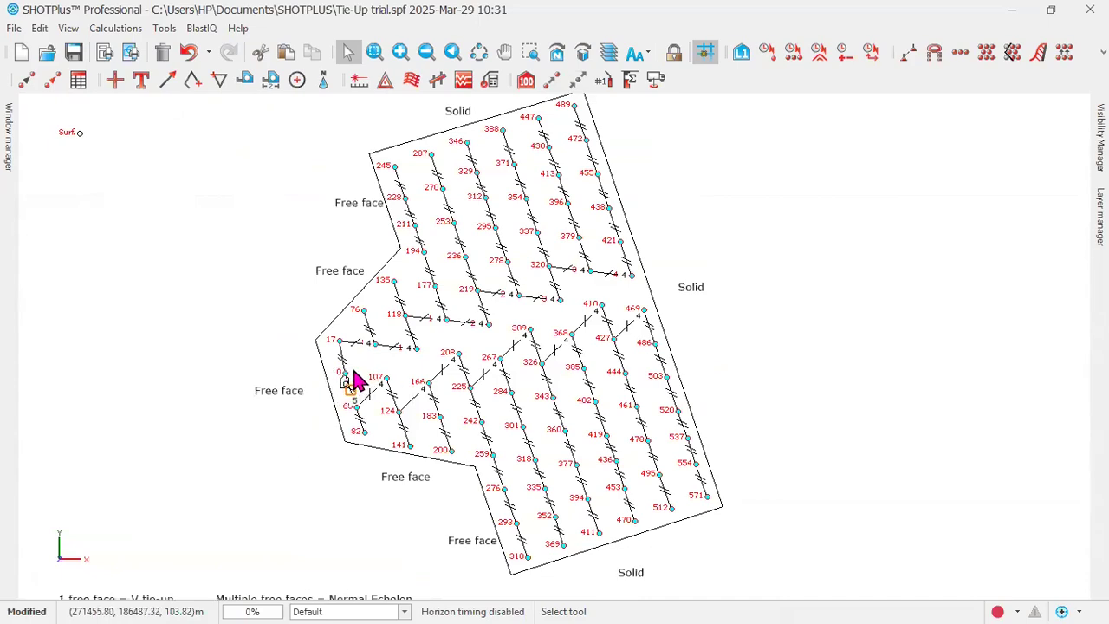
scroll(342, 368, "up", 1)
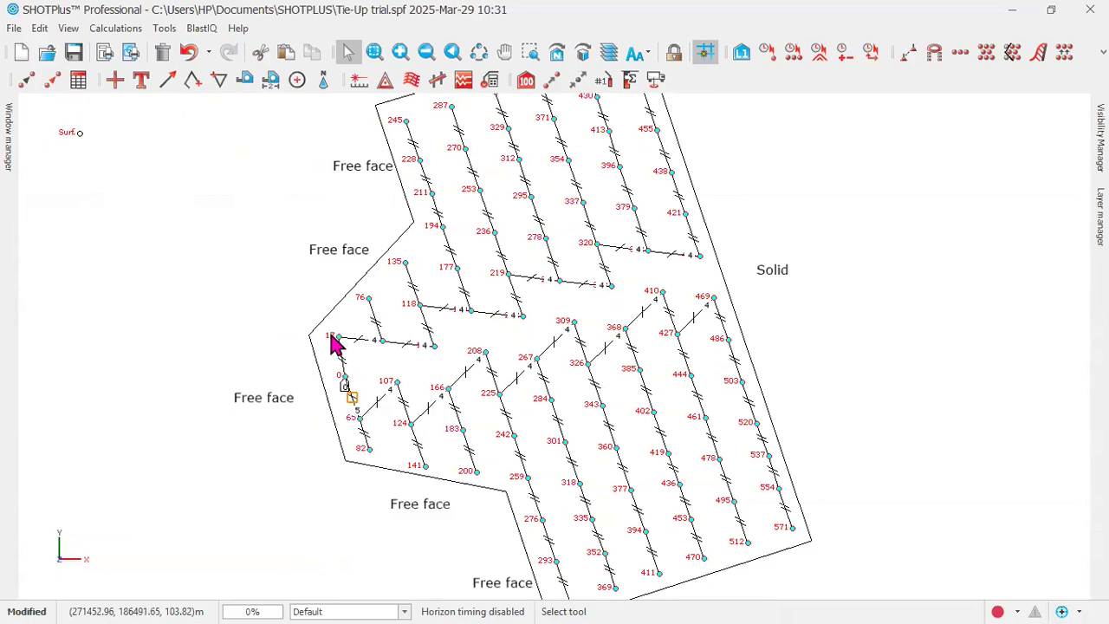
scroll(337, 344, "up", 1)
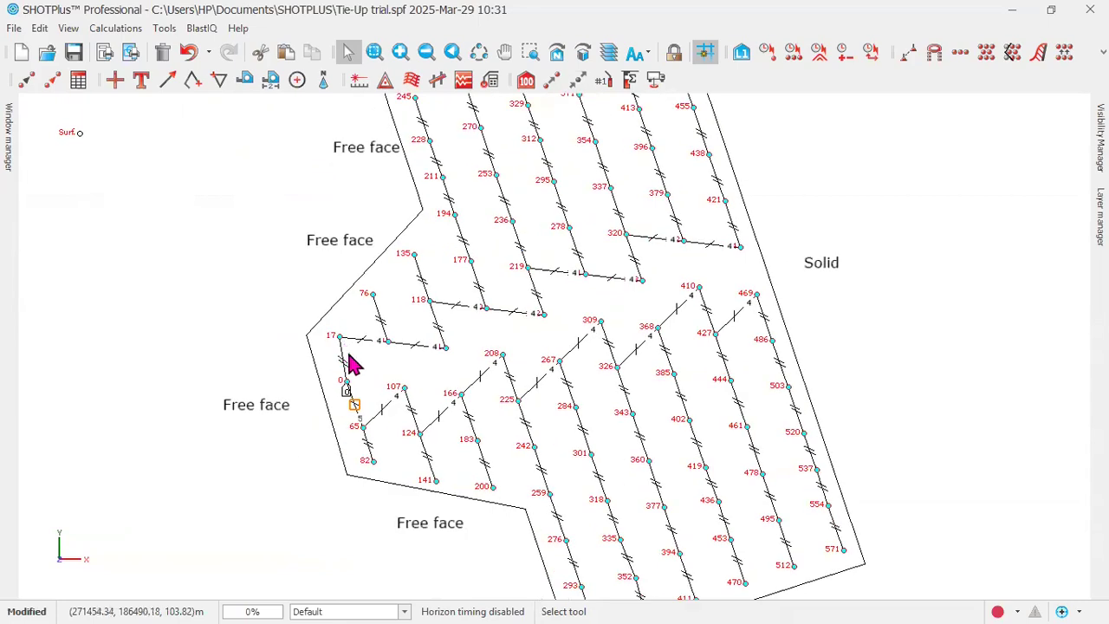
Step: Examine the firing times and delay connections around the initiation hole and the first columns of the upper section
scroll(351, 361, "up", 1)
scroll(412, 338, "up", 2)
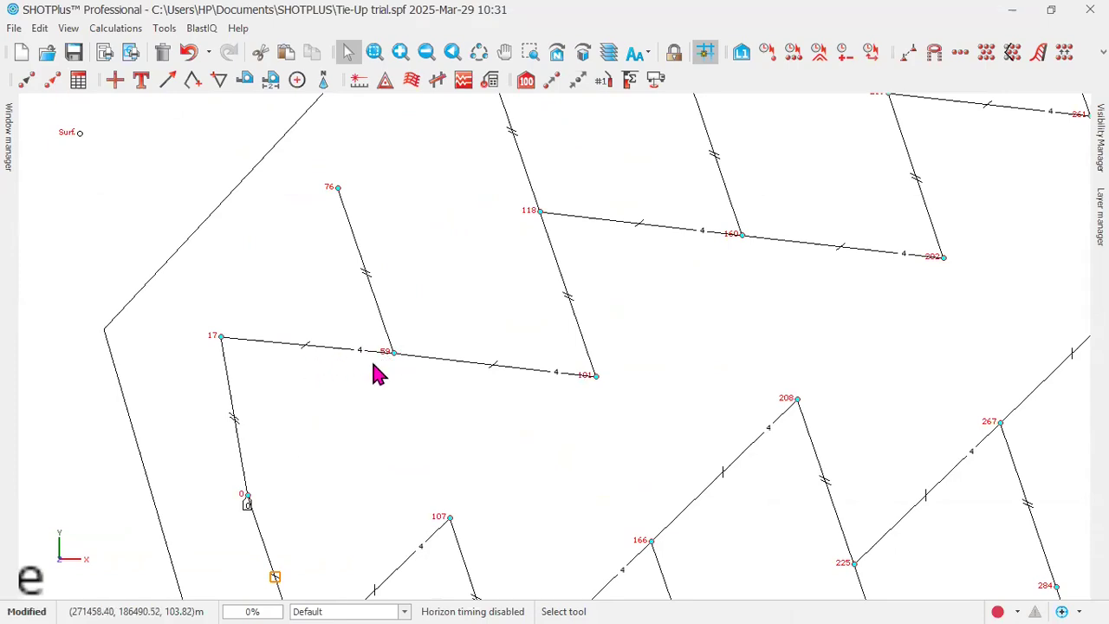
scroll(217, 359, "up", 1)
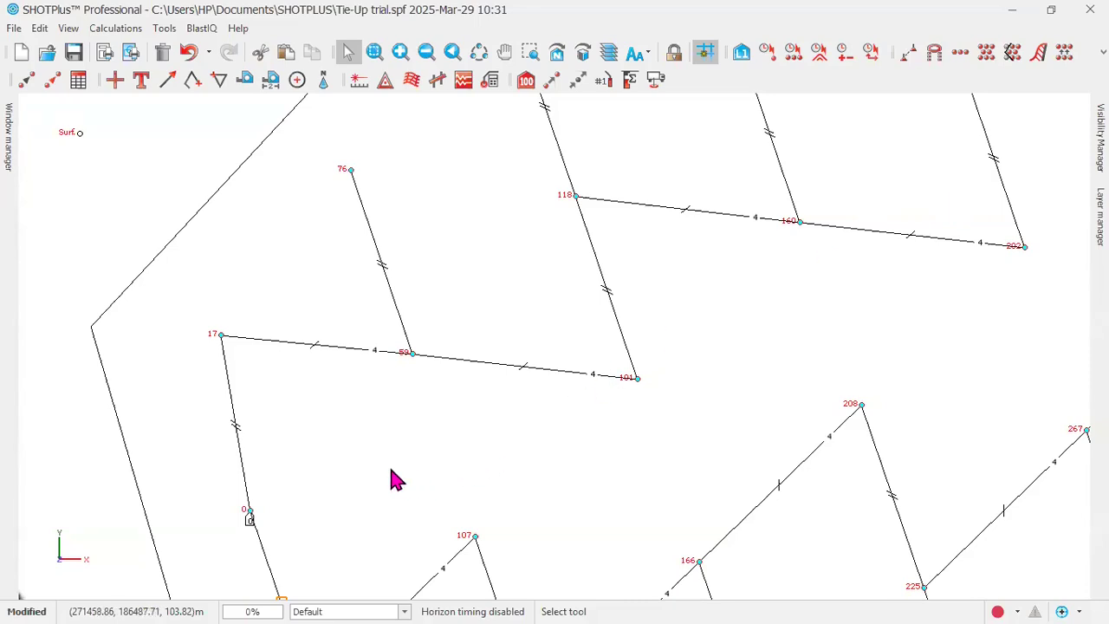
scroll(330, 404, "down", 2)
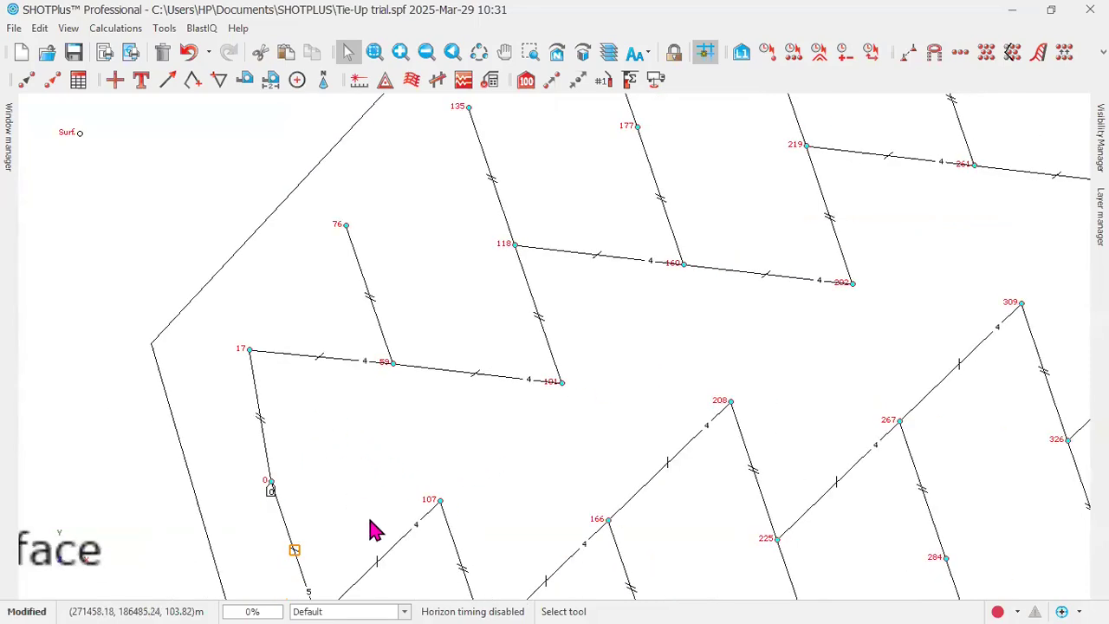
scroll(372, 530, "down", 1)
scroll(378, 532, "down", 1)
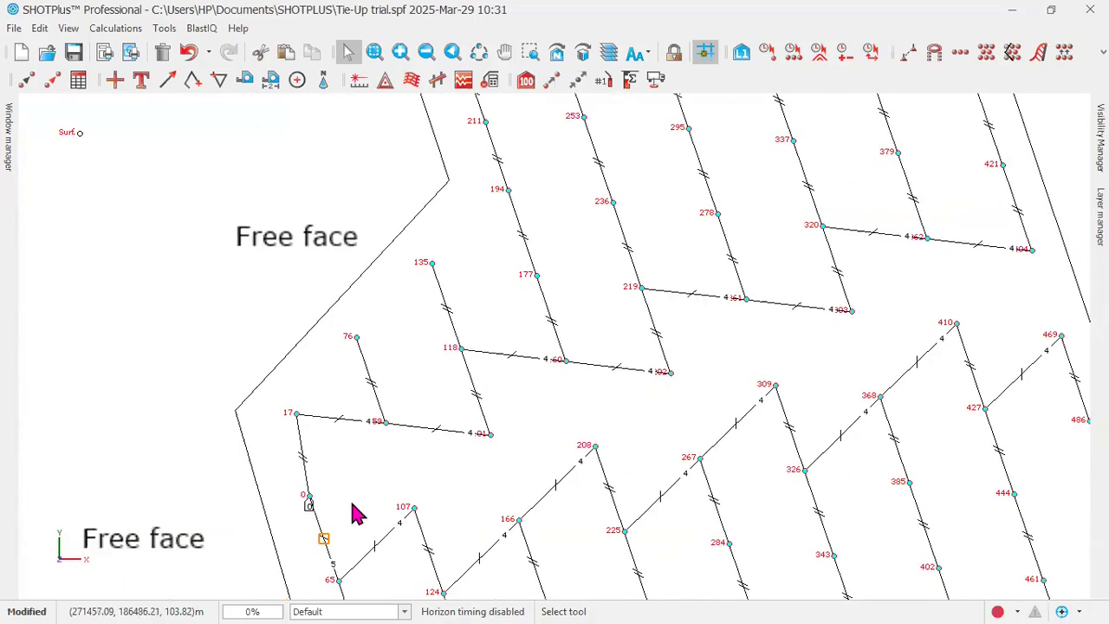
scroll(333, 452, "up", 1)
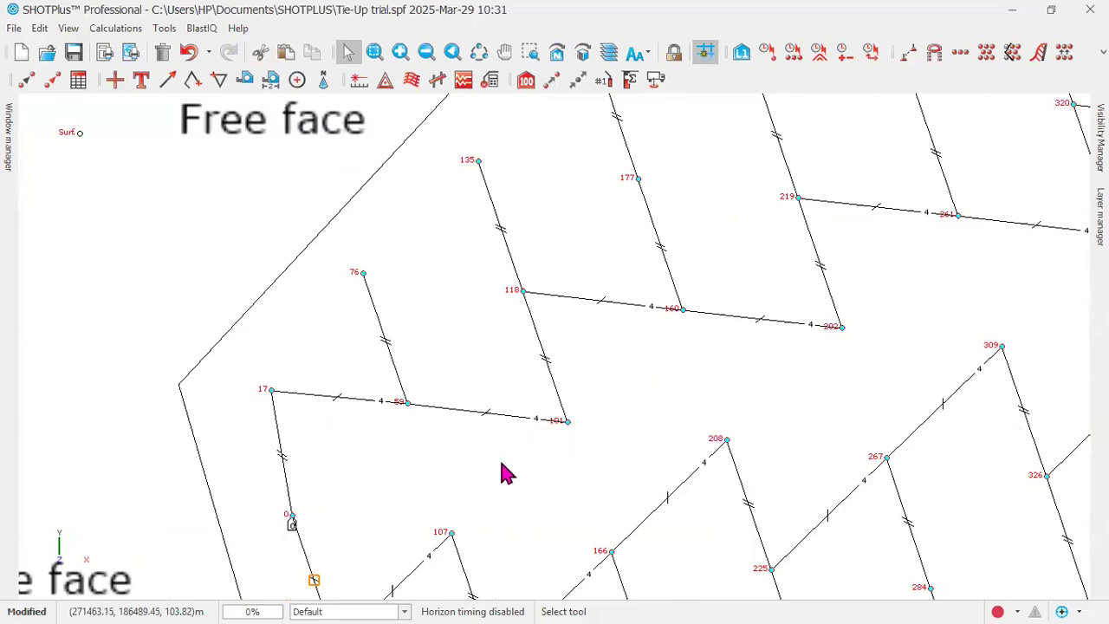
scroll(482, 531, "up", 1)
Step: Compare the firing times of the two sections along the gap between them, from the initiation hole to the long solid side
scroll(480, 537, "down", 3)
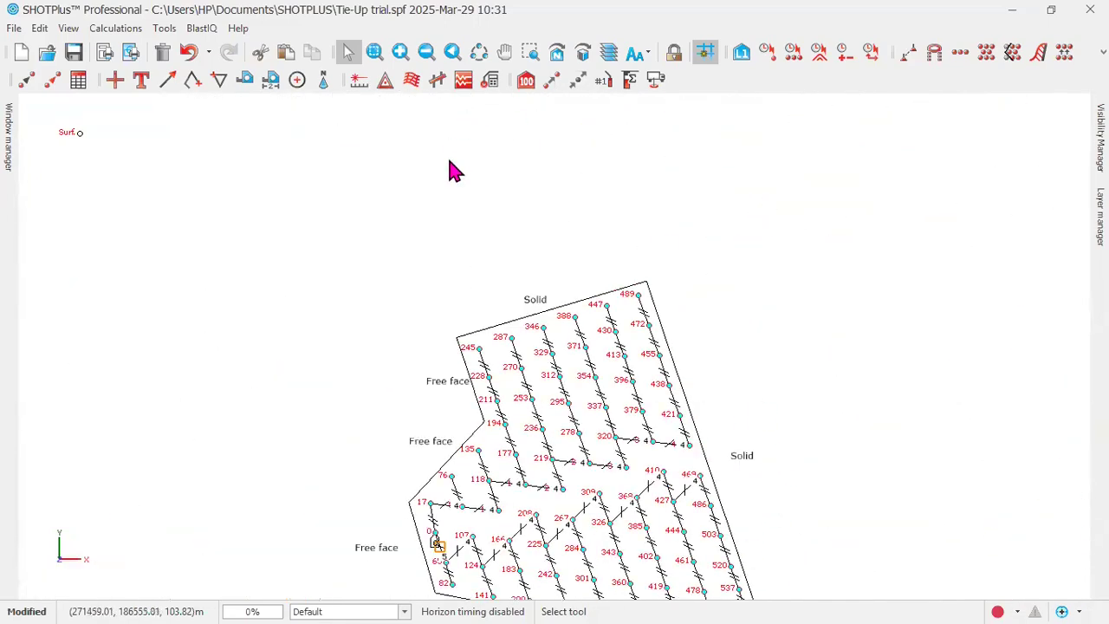
scroll(453, 165, "up", 1)
scroll(447, 165, "down", 2)
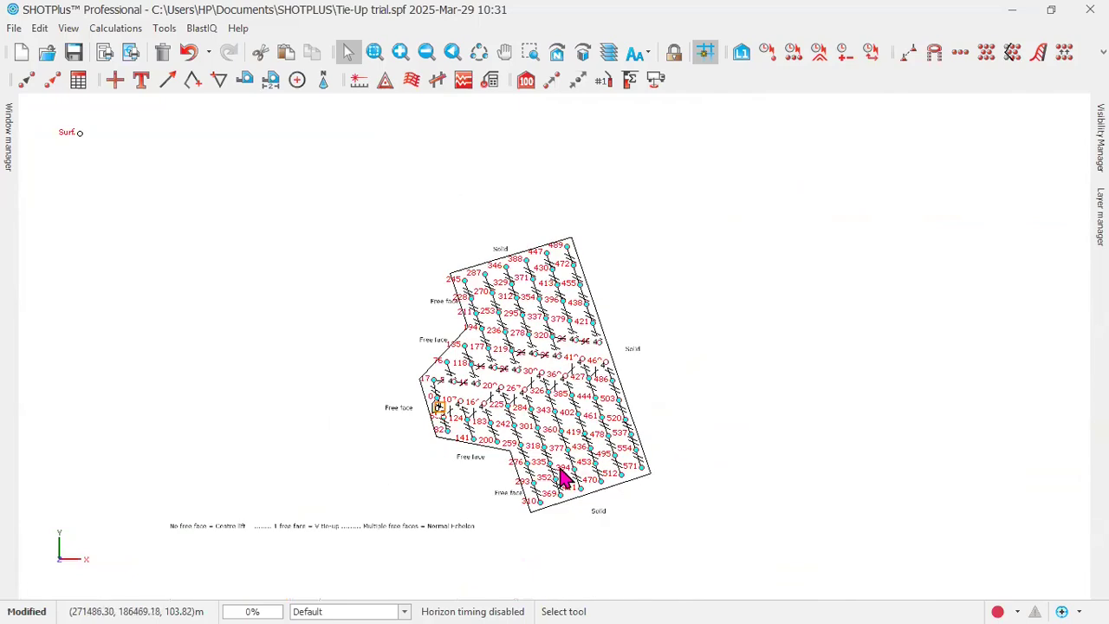
scroll(550, 468, "up", 1)
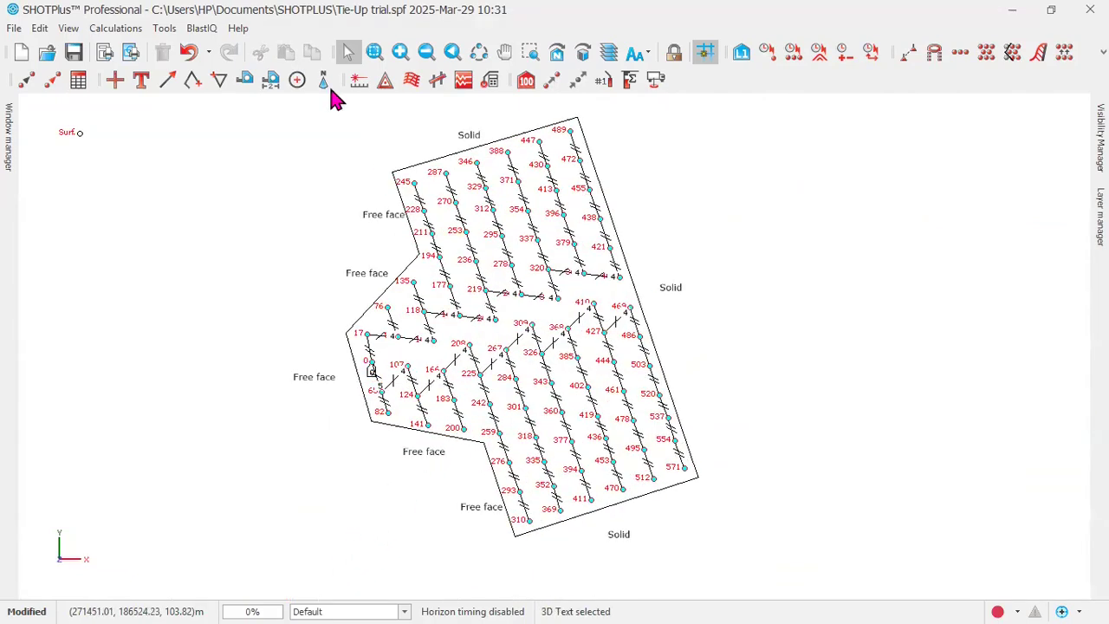
scroll(387, 146, "up", 1)
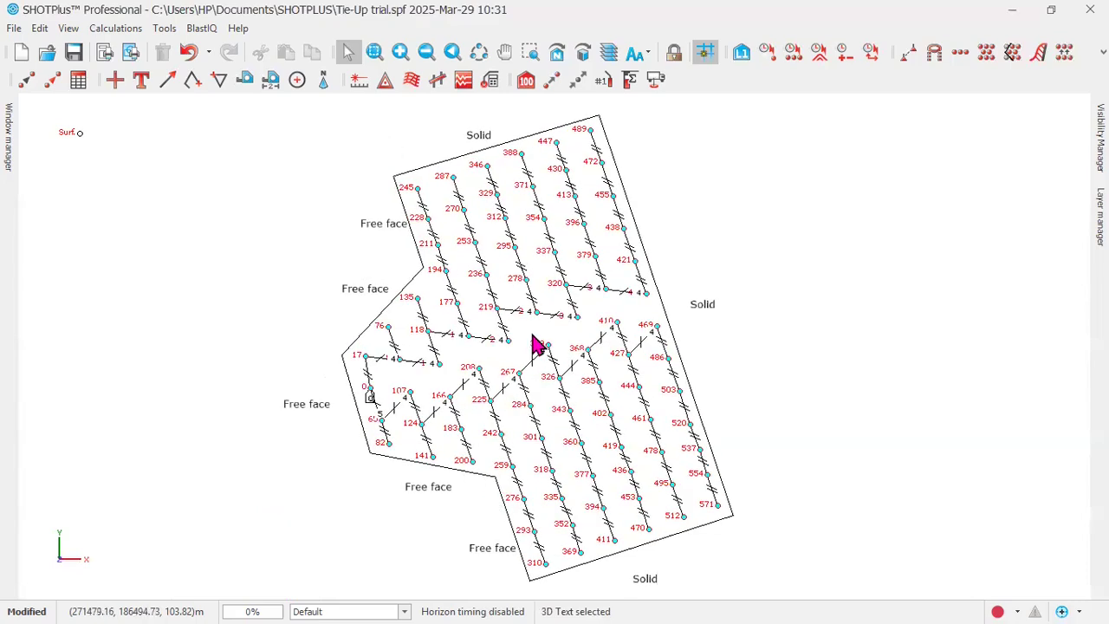
scroll(488, 307, "up", 1)
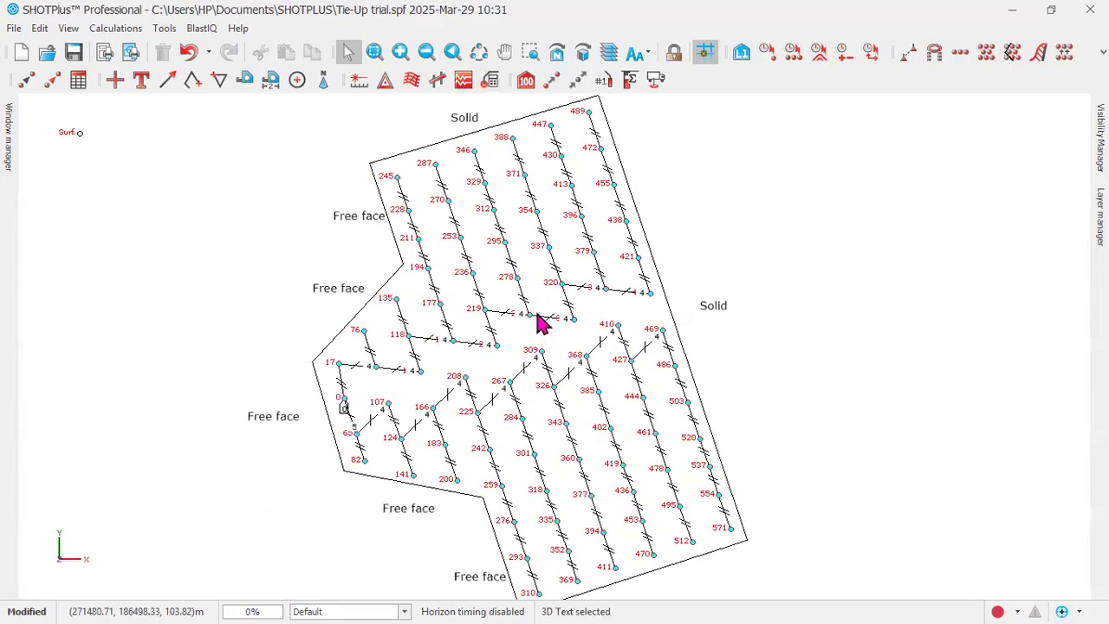
scroll(543, 321, "down", 1)
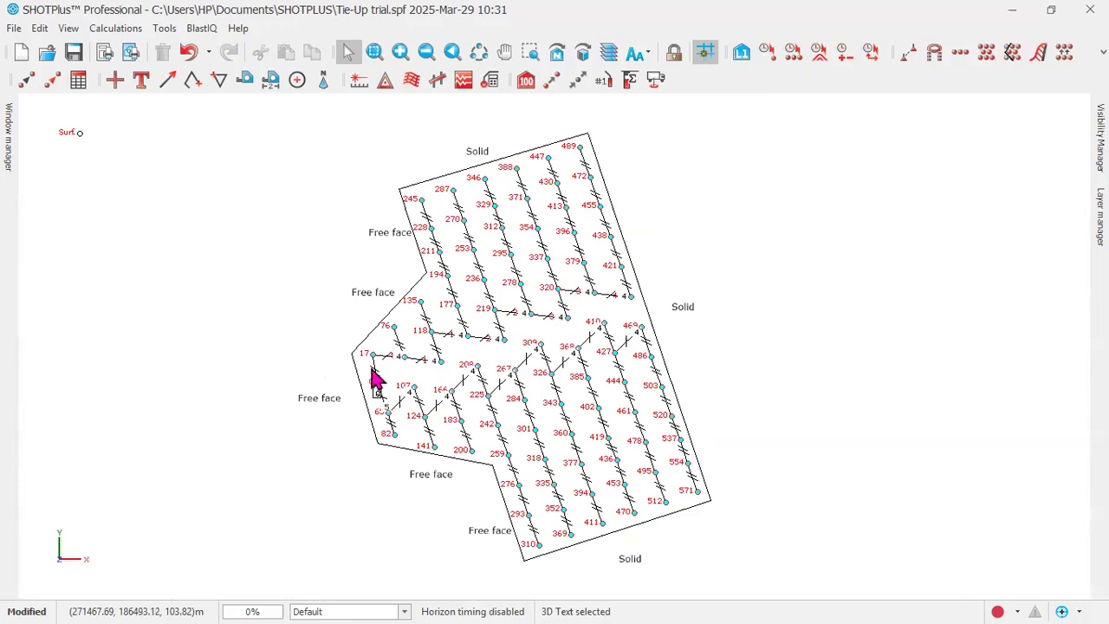
scroll(524, 355, "up", 2)
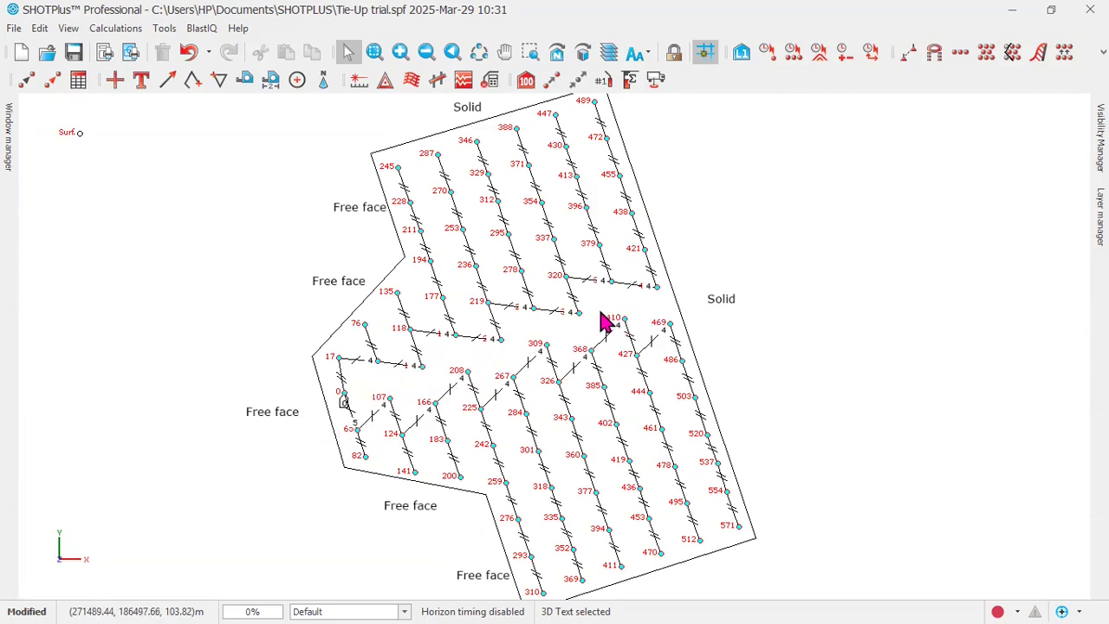
scroll(587, 328, "up", 1)
scroll(577, 324, "down", 1)
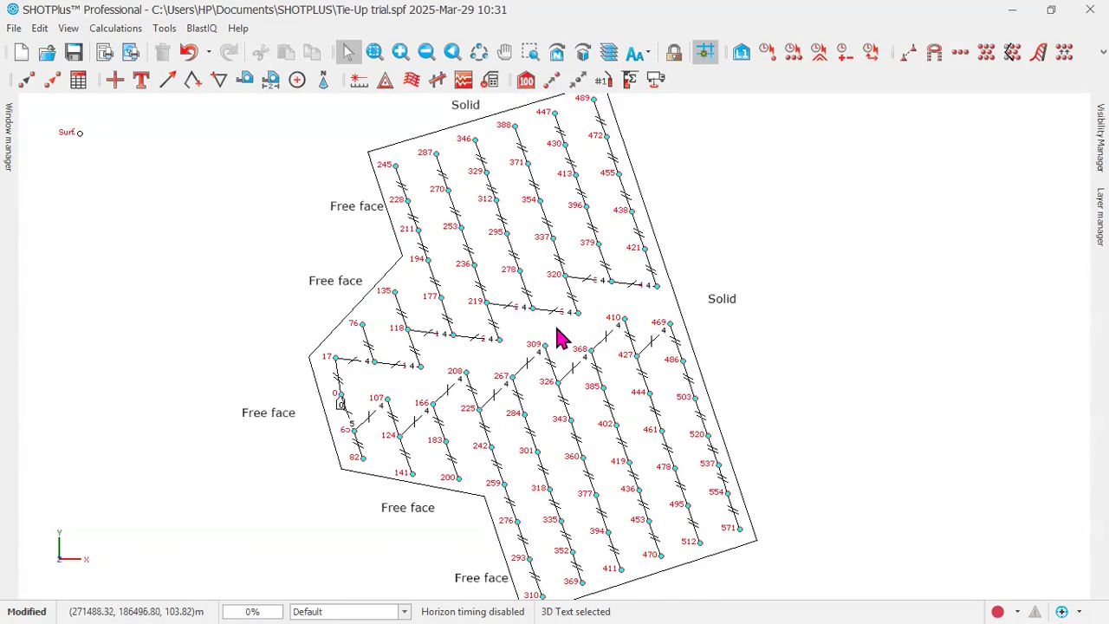
scroll(538, 339, "down", 1)
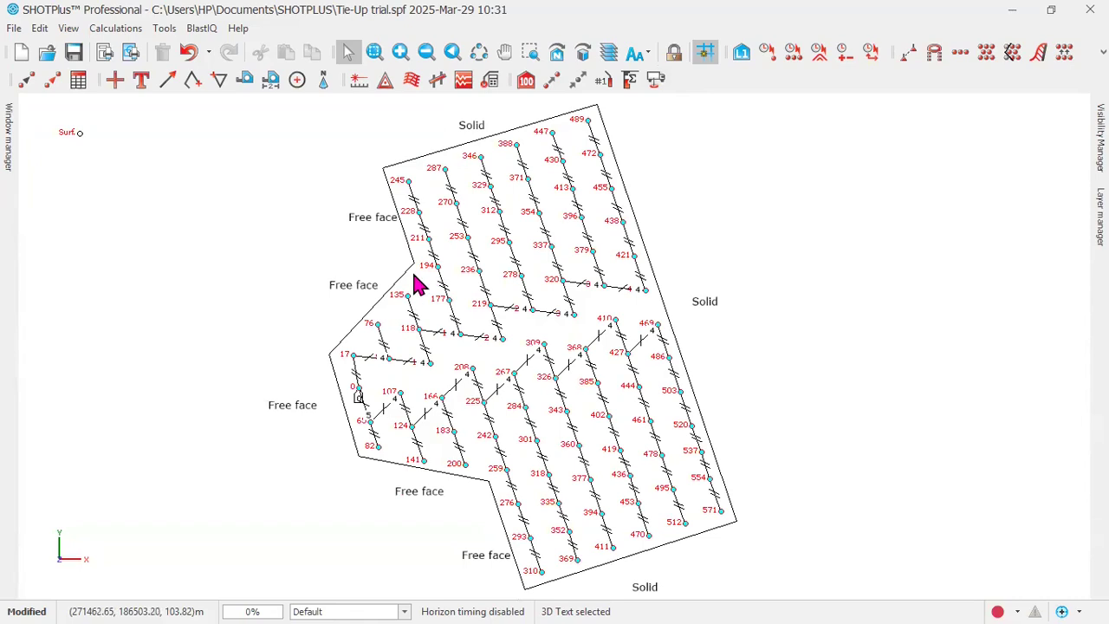
Step: Open the timing visualisation at full size and compare the pattern with and without the tie-up and boundary shown
left_click(135, 32)
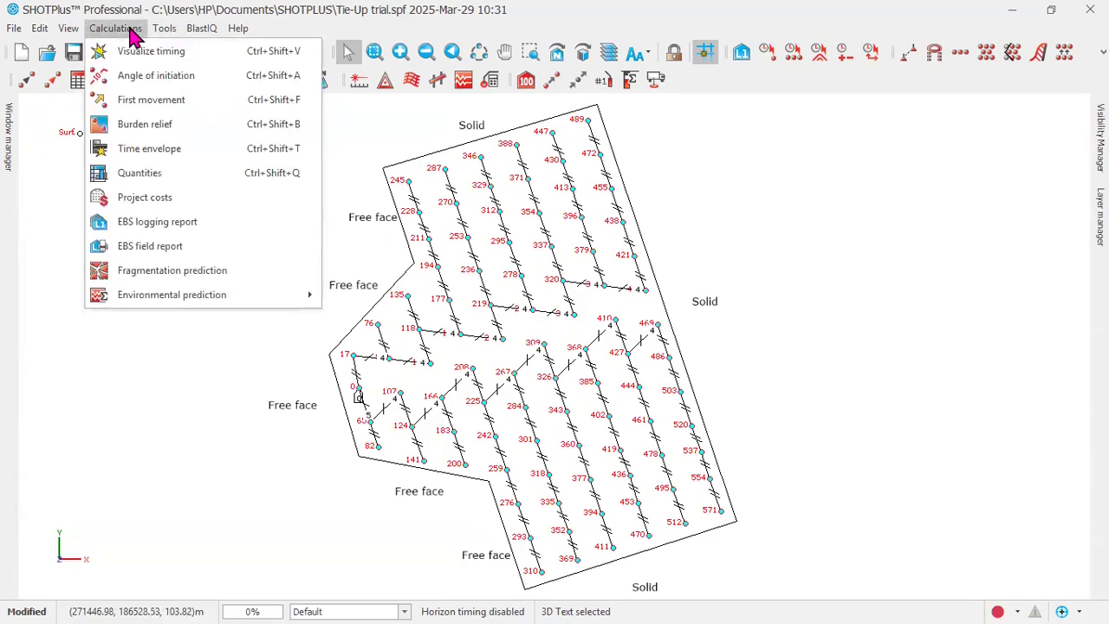
left_click(147, 53)
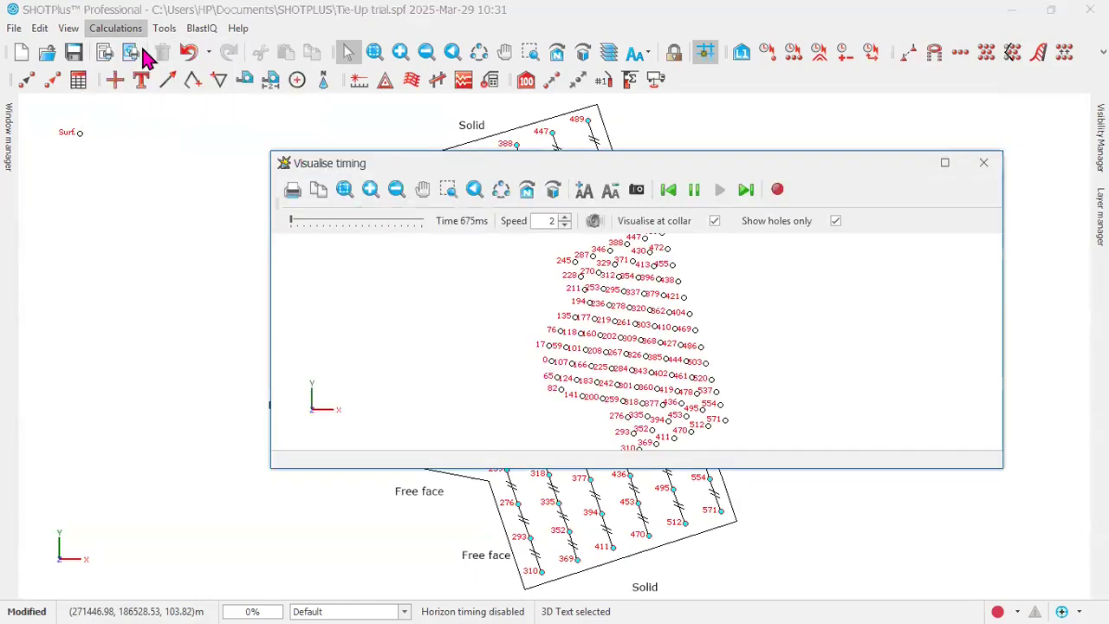
left_click(950, 164)
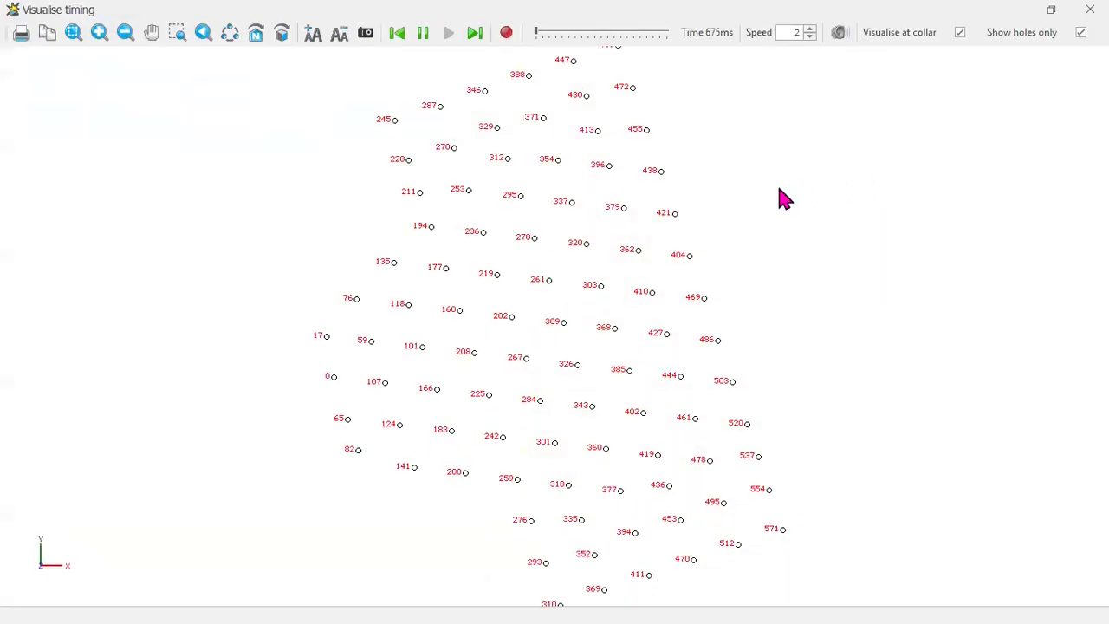
scroll(621, 250, "down", 1)
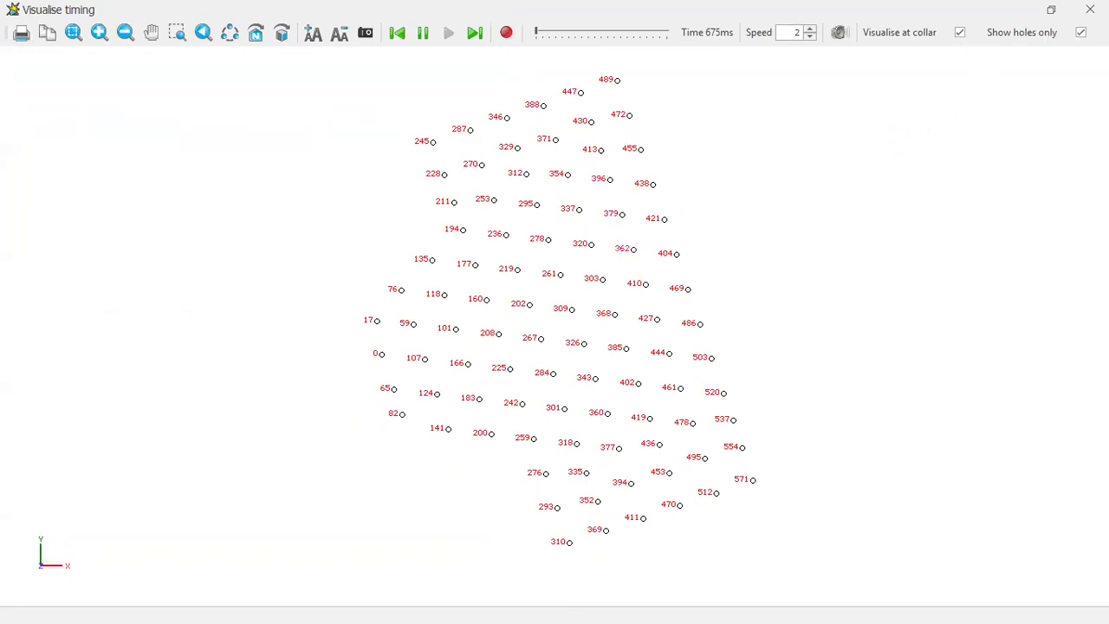
left_click(1081, 32)
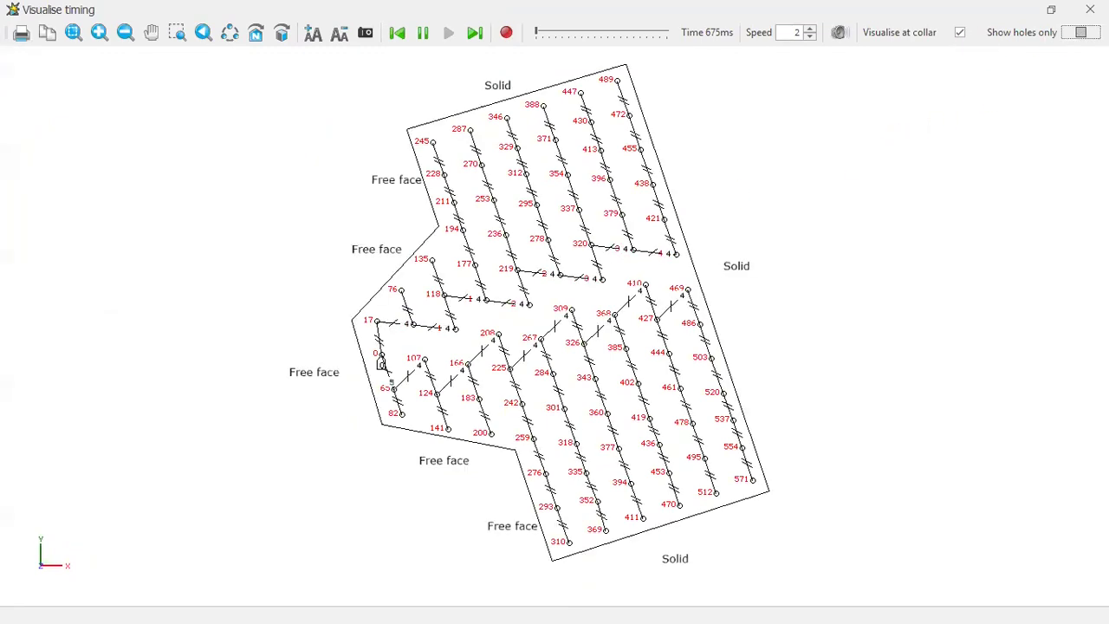
left_click(1081, 32)
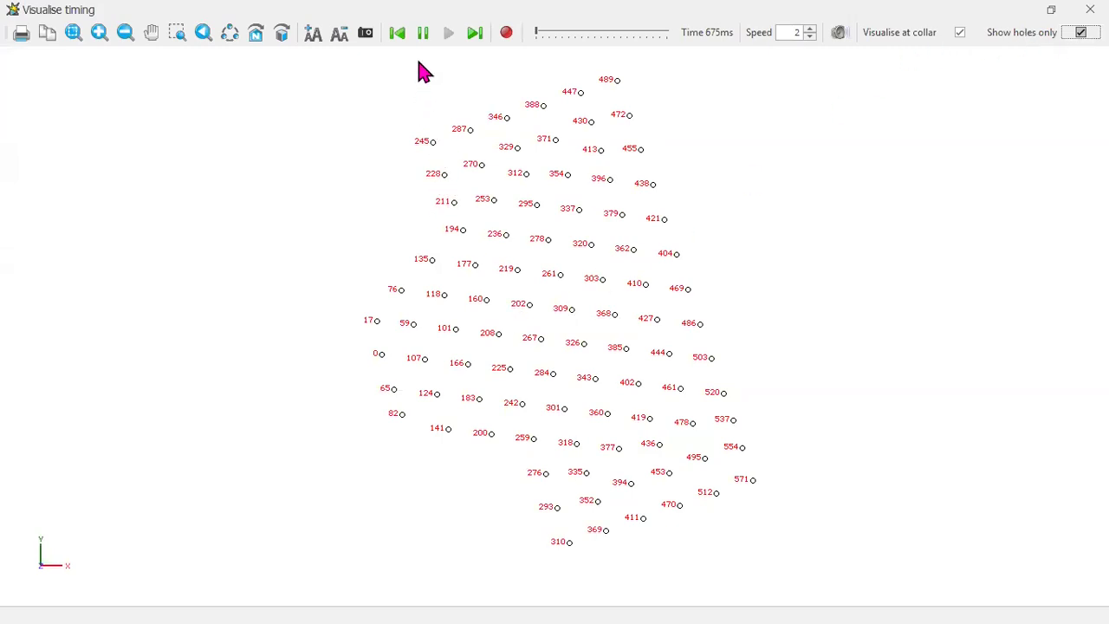
Step: Play the firing sequence from the start, replay it at speed 1, and close the timing visualisation
left_click(399, 34)
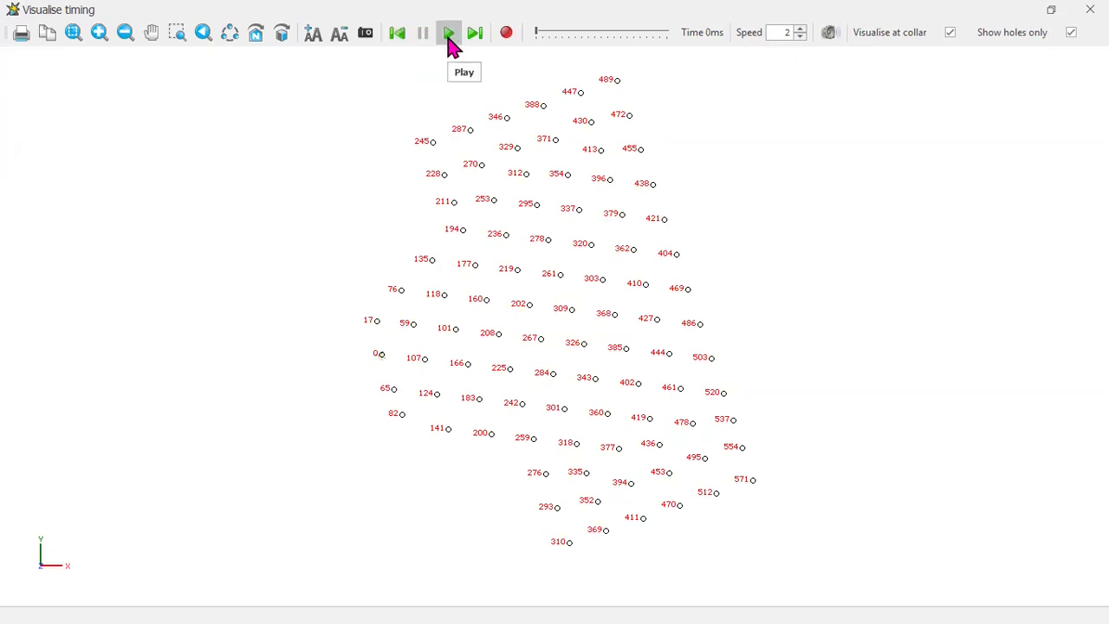
left_click(450, 35)
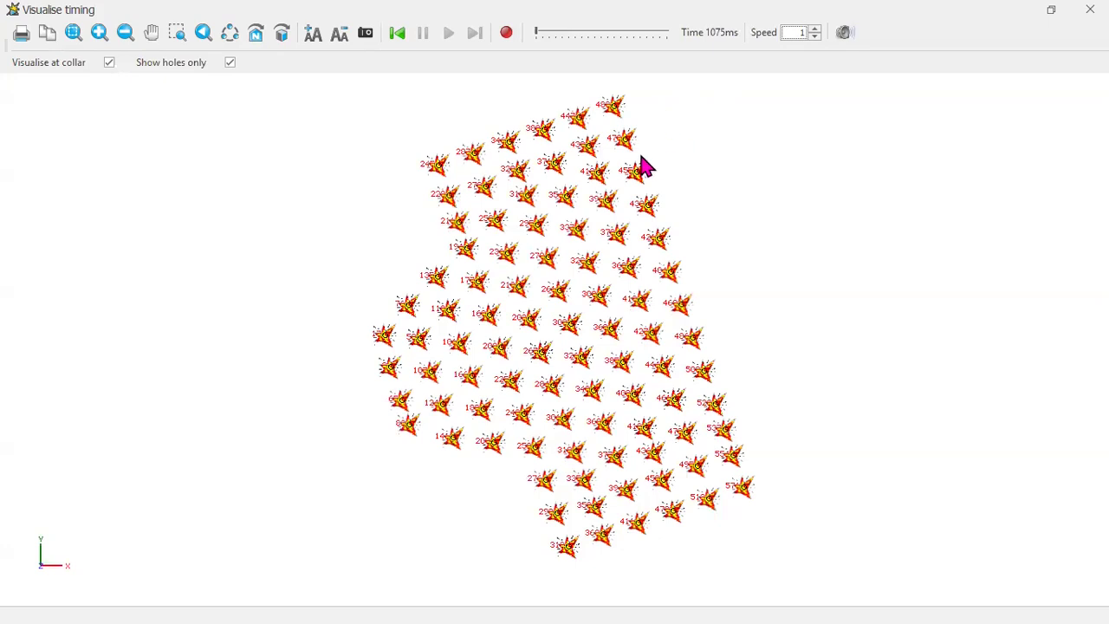
left_click(399, 41)
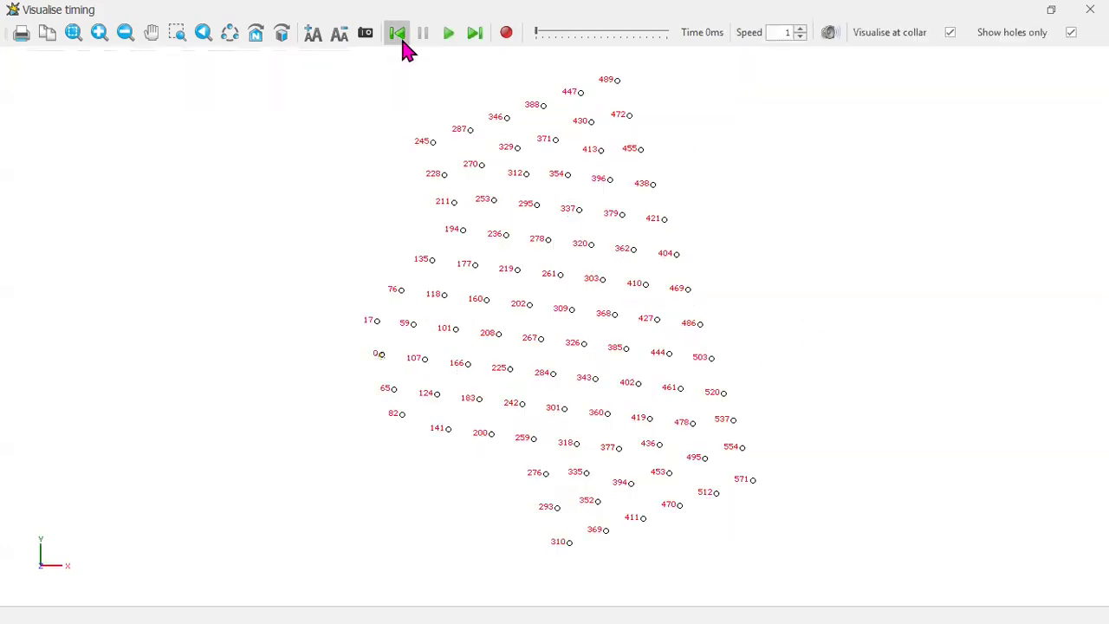
left_click(451, 36)
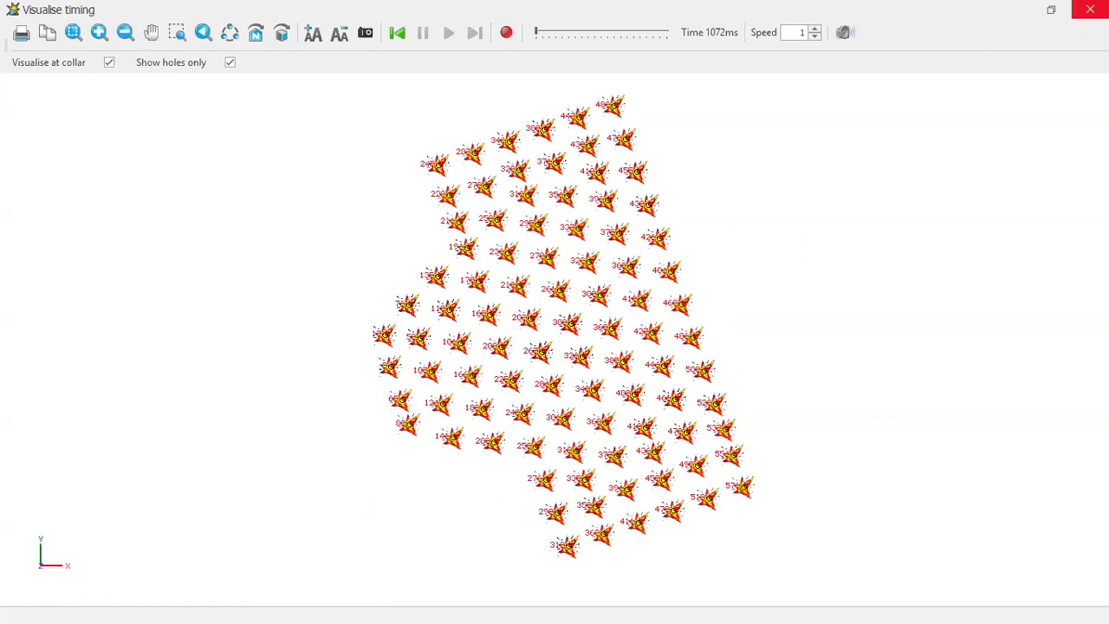
left_click(1090, 9)
Step: Examine the final holes of the columns along the solid faces at the upper and lower ends of the blast
scroll(632, 412, "up", 3)
scroll(610, 427, "down", 4)
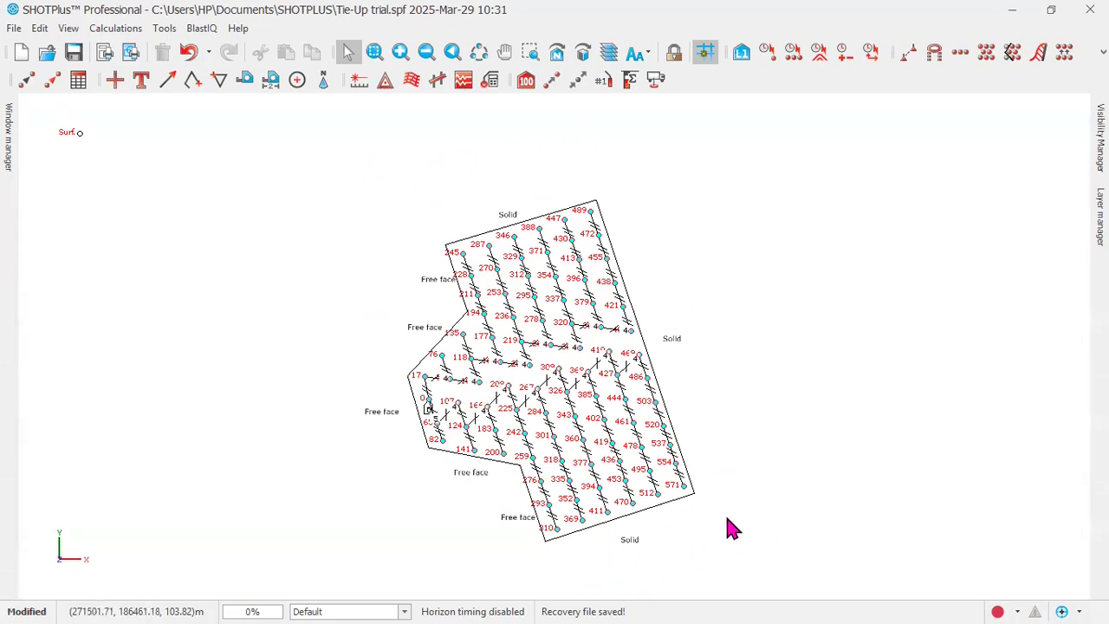
scroll(670, 530, "up", 1)
scroll(621, 547, "down", 1)
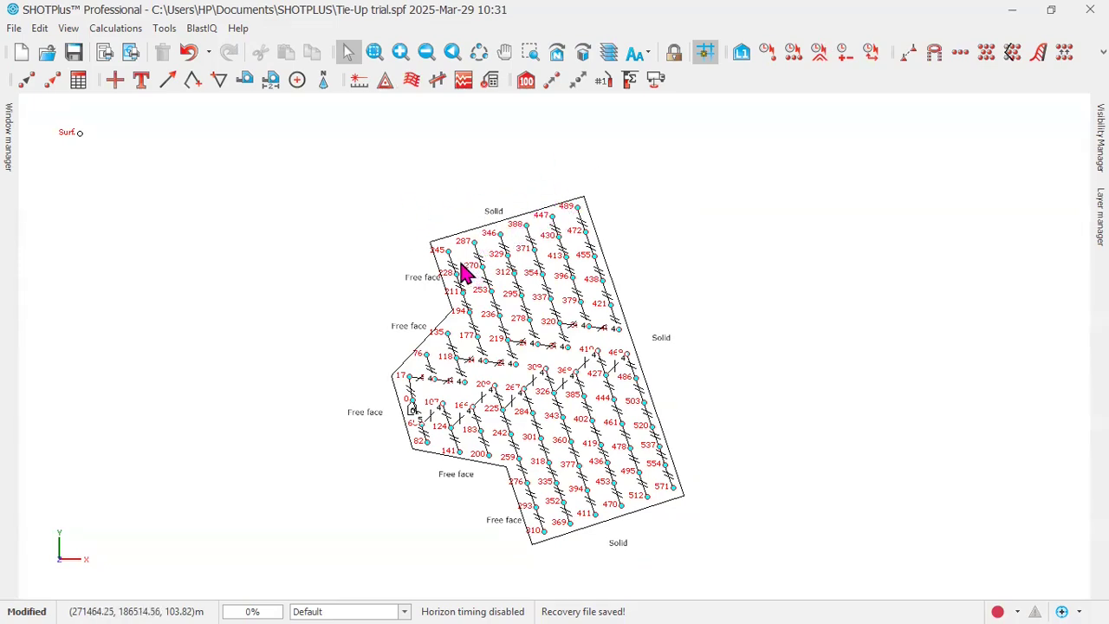
scroll(524, 232, "down", 1)
scroll(533, 226, "up", 2)
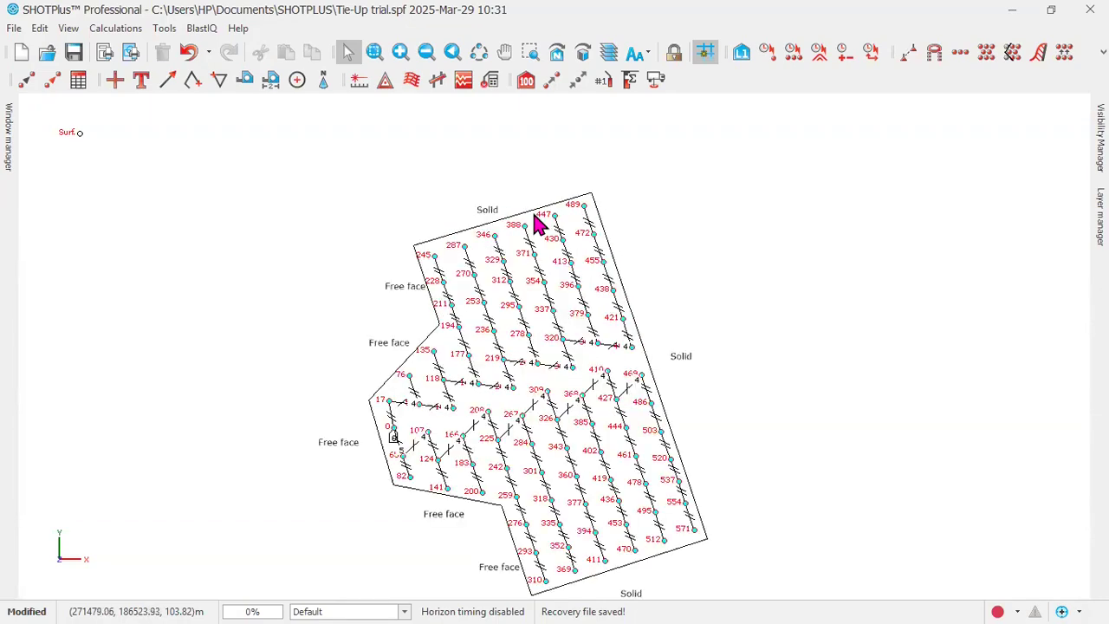
scroll(537, 224, "up", 2)
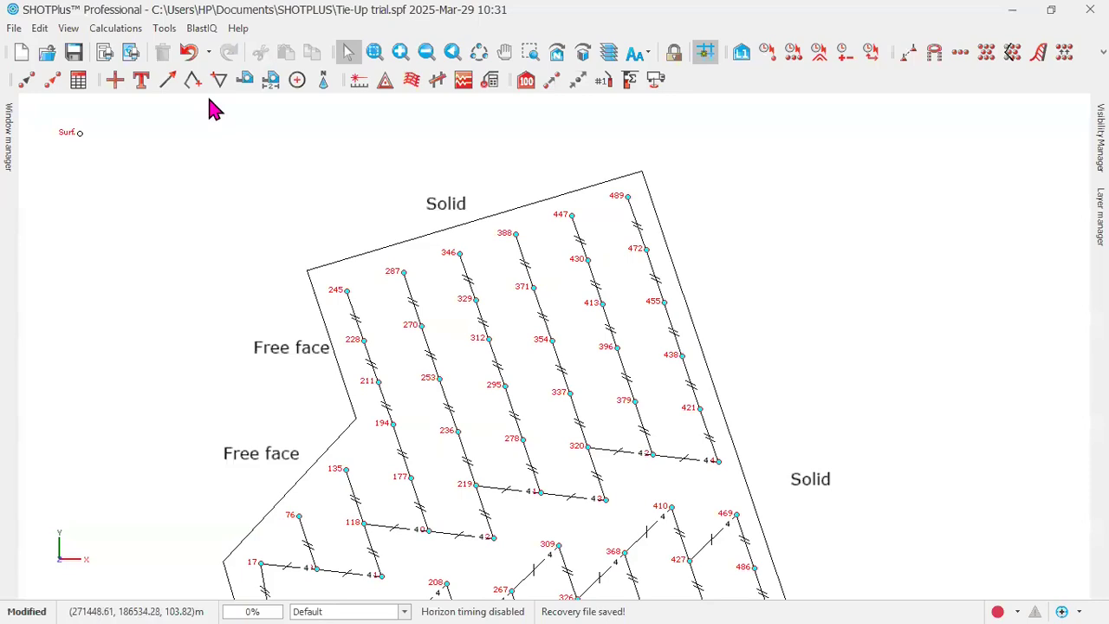
Step: Replace the last tie before the upper solid face with a 65 MSC delay in all six upper-section columns that reach it
left_click(552, 80)
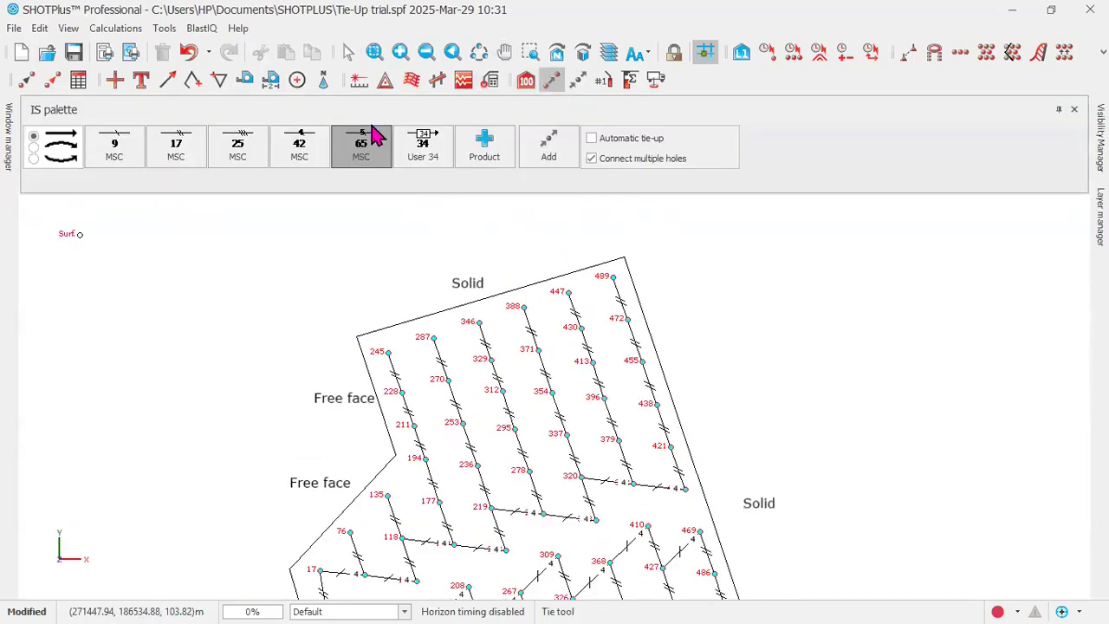
left_click(373, 156)
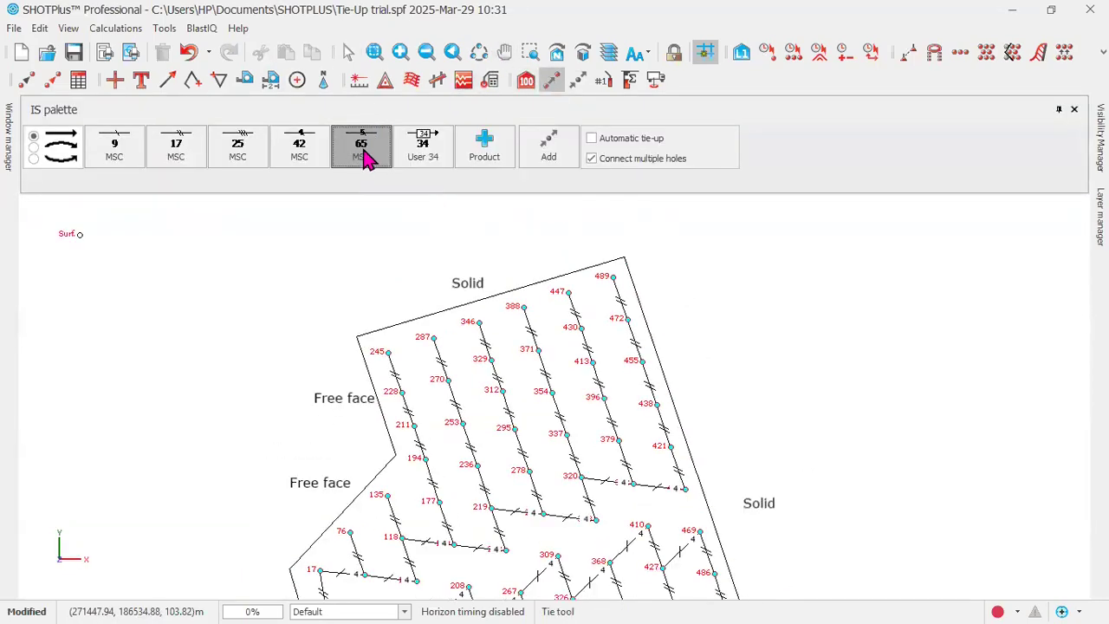
left_click(402, 391)
left_click(388, 353)
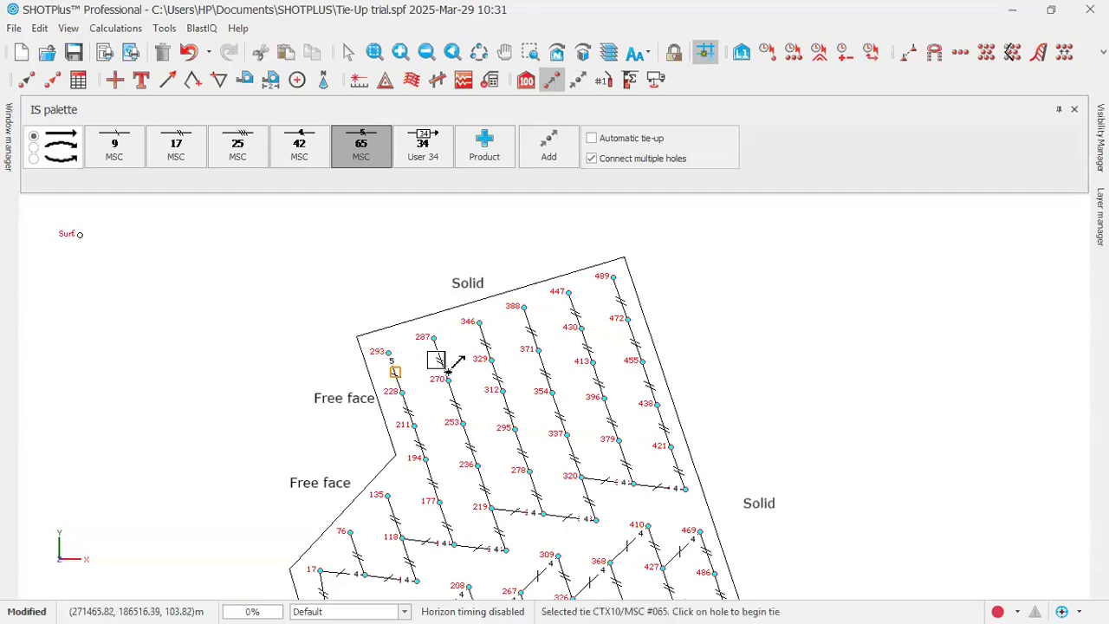
left_click(445, 378)
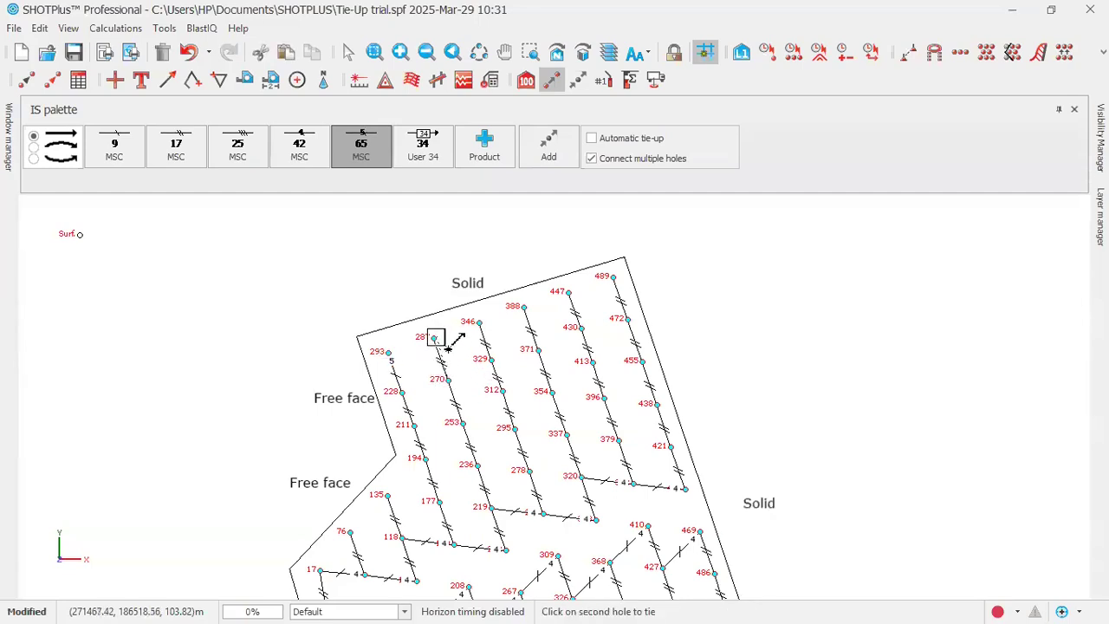
left_click(434, 338)
left_click(491, 358)
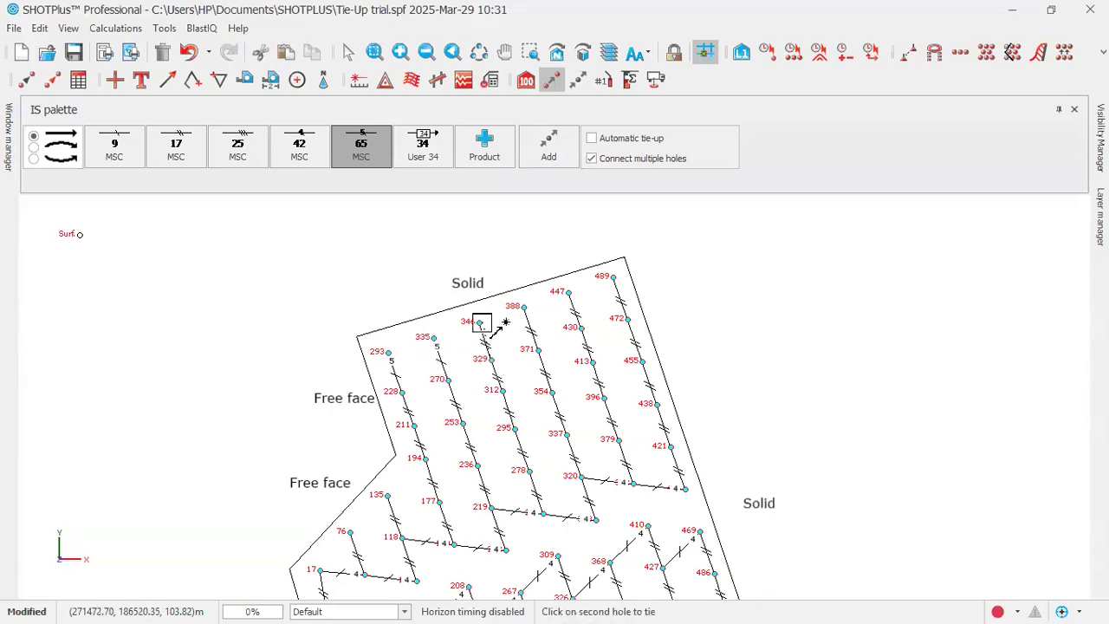
left_click(479, 322)
left_click(537, 349)
left_click(524, 306)
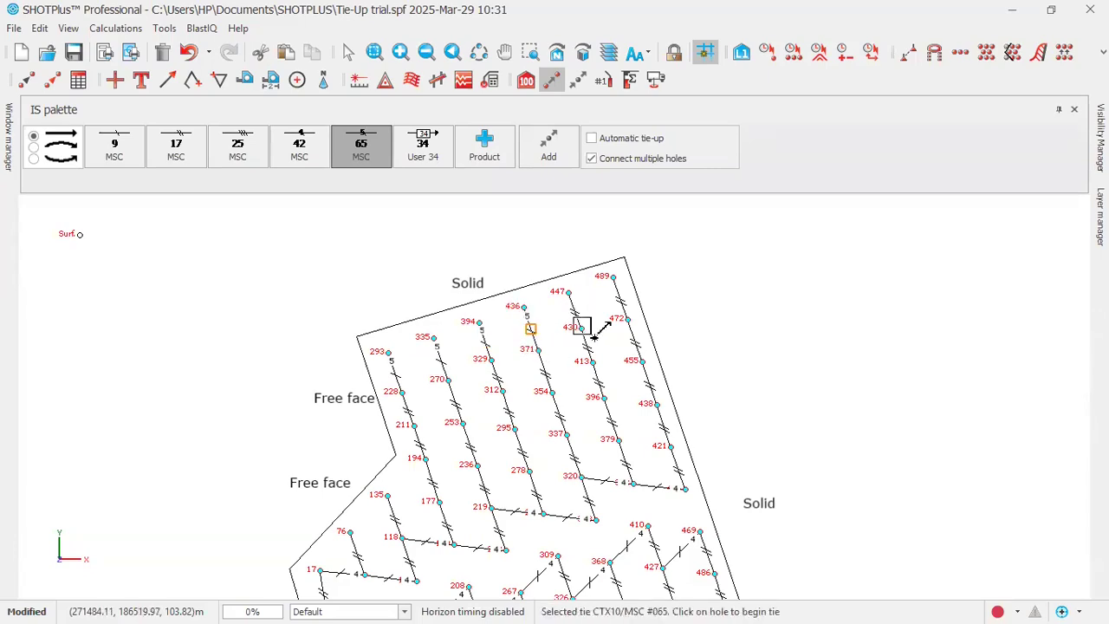
left_click(581, 327)
left_click(564, 289)
left_click(628, 318)
left_click(612, 276)
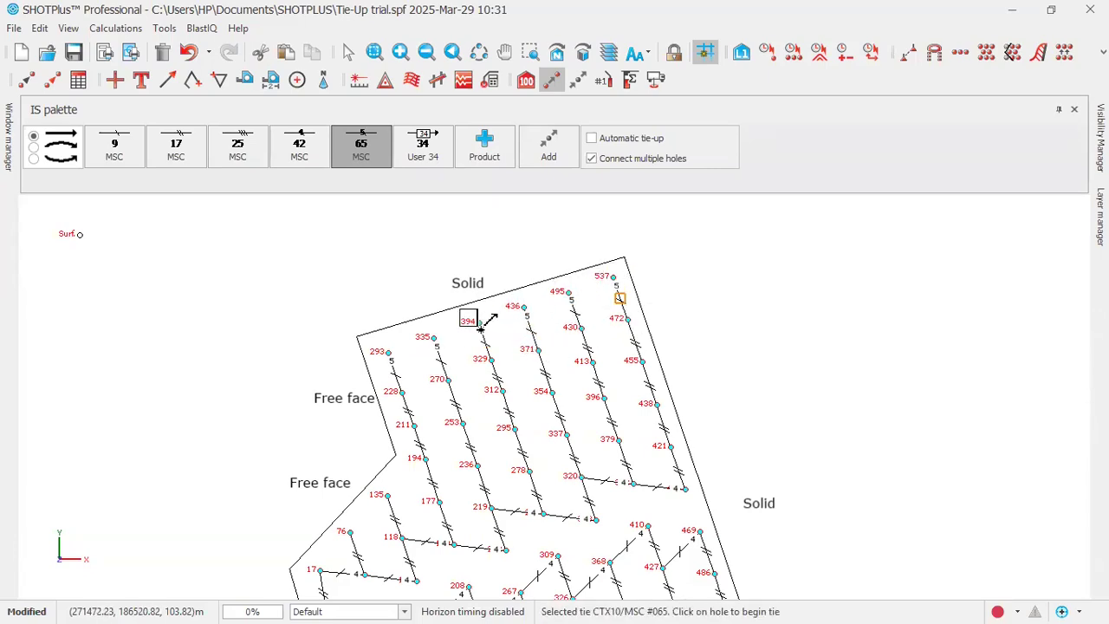
Step: Replace the last tie before the lower solid face with a 65 MSC delay in the six long lower-section columns and finish tying
scroll(435, 317, "up", 2)
scroll(483, 373, "down", 3)
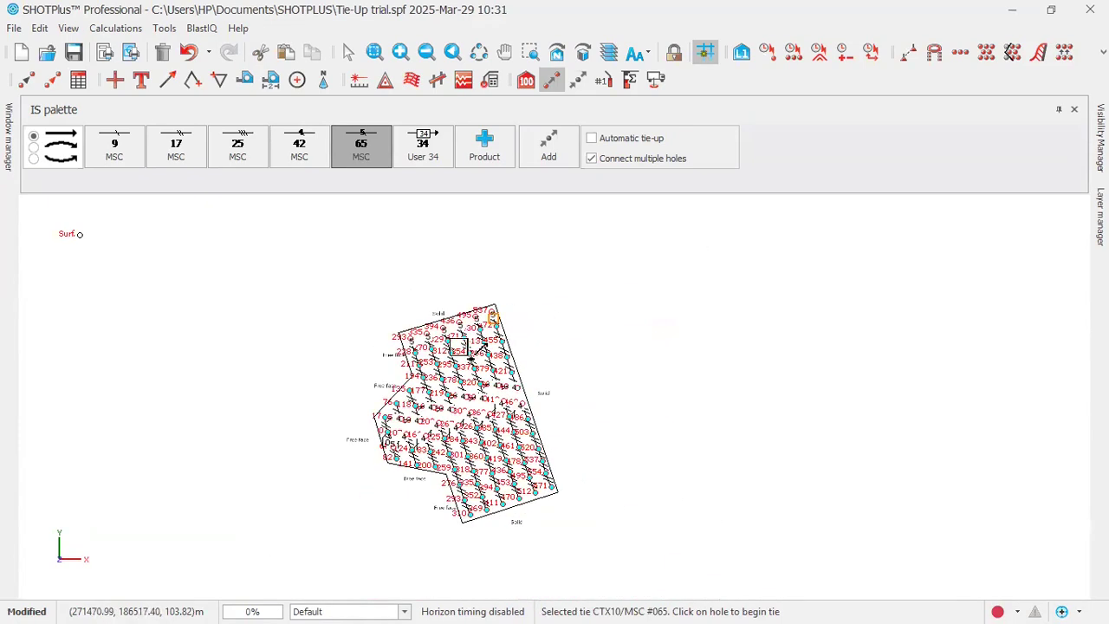
scroll(472, 520, "up", 2)
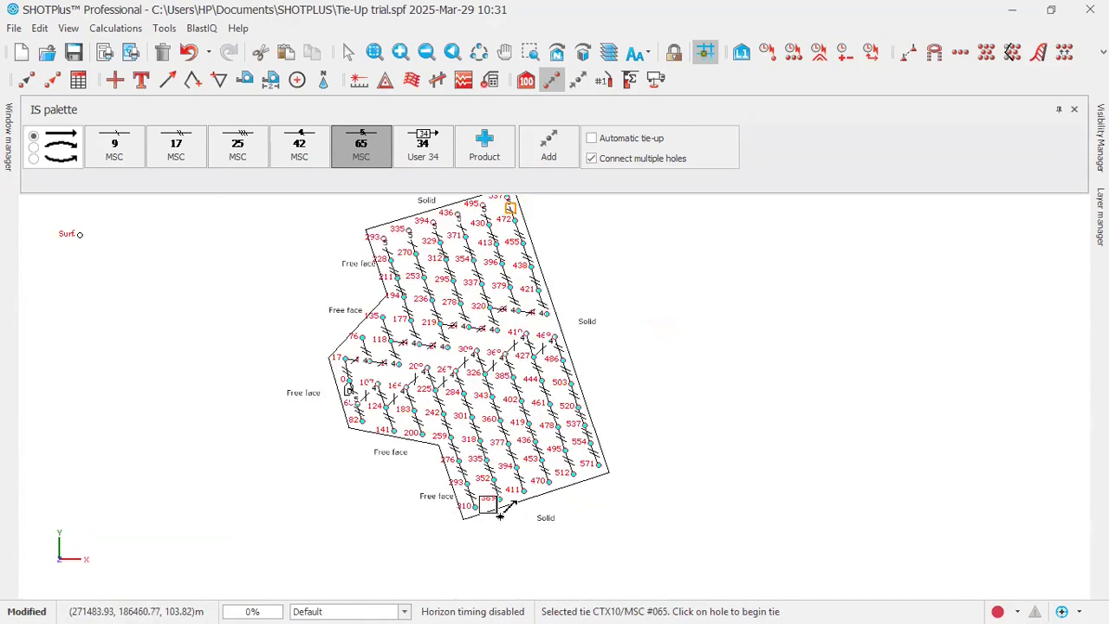
left_click(454, 473)
left_click(467, 509)
left_click(505, 495)
left_click(509, 493)
left_click(532, 451)
left_click(541, 482)
left_click(568, 437)
left_click(579, 470)
left_click(606, 424)
left_click(617, 456)
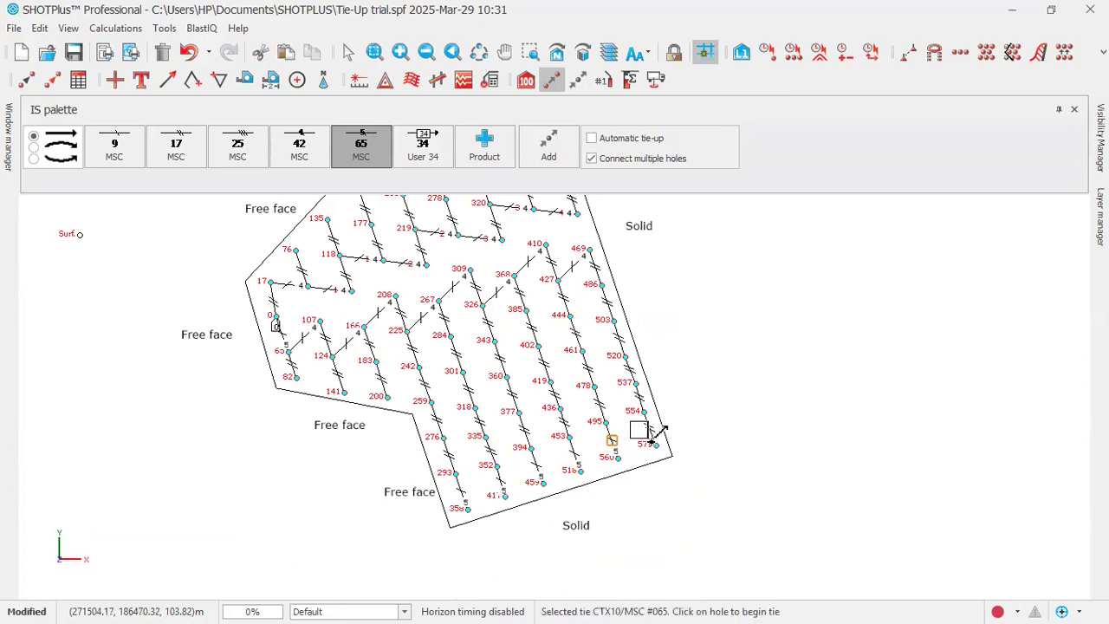
left_click(644, 413)
left_click(669, 445)
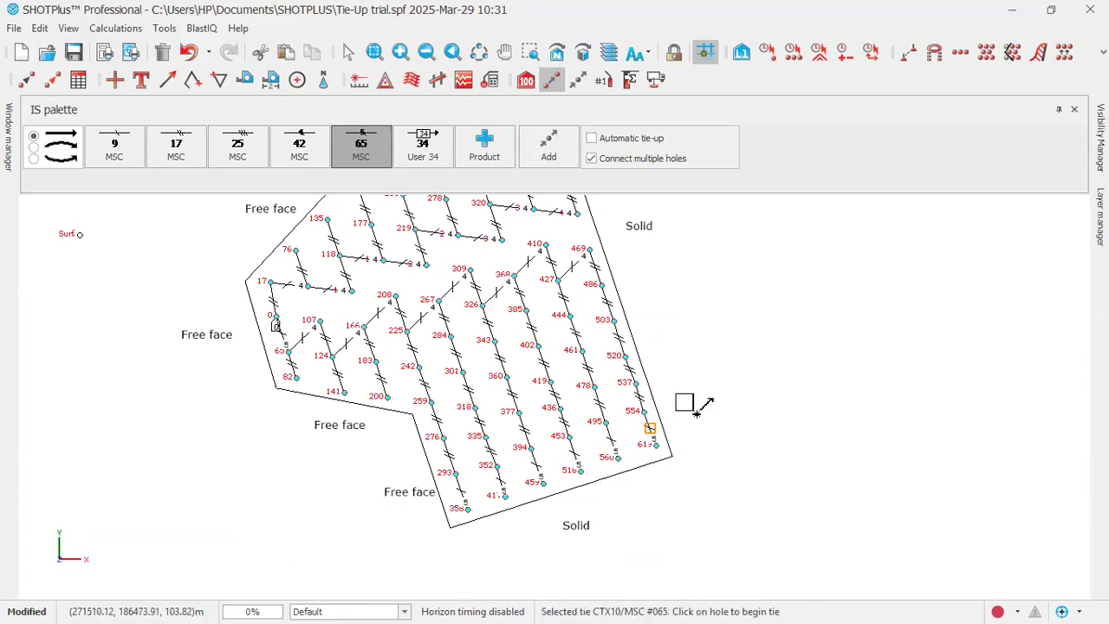
right_click(704, 391)
left_click(745, 400)
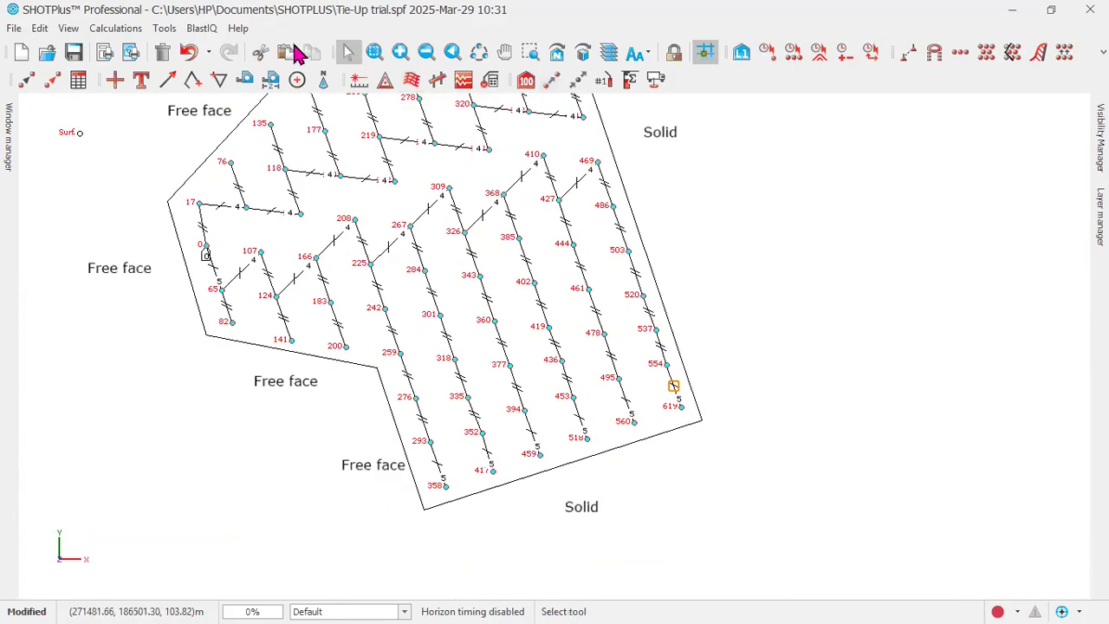
Step: Replay the timing visualisation of the re-tied blast from the start of the firing sequence
left_click(128, 29)
left_click(117, 34)
left_click(116, 33)
left_click(137, 50)
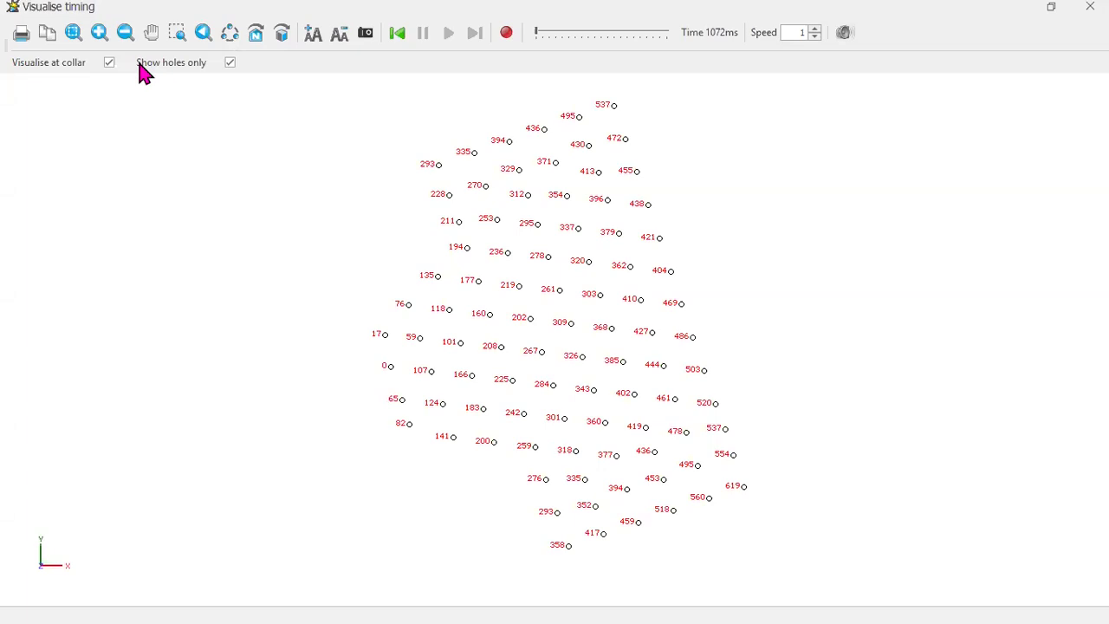
left_click(398, 34)
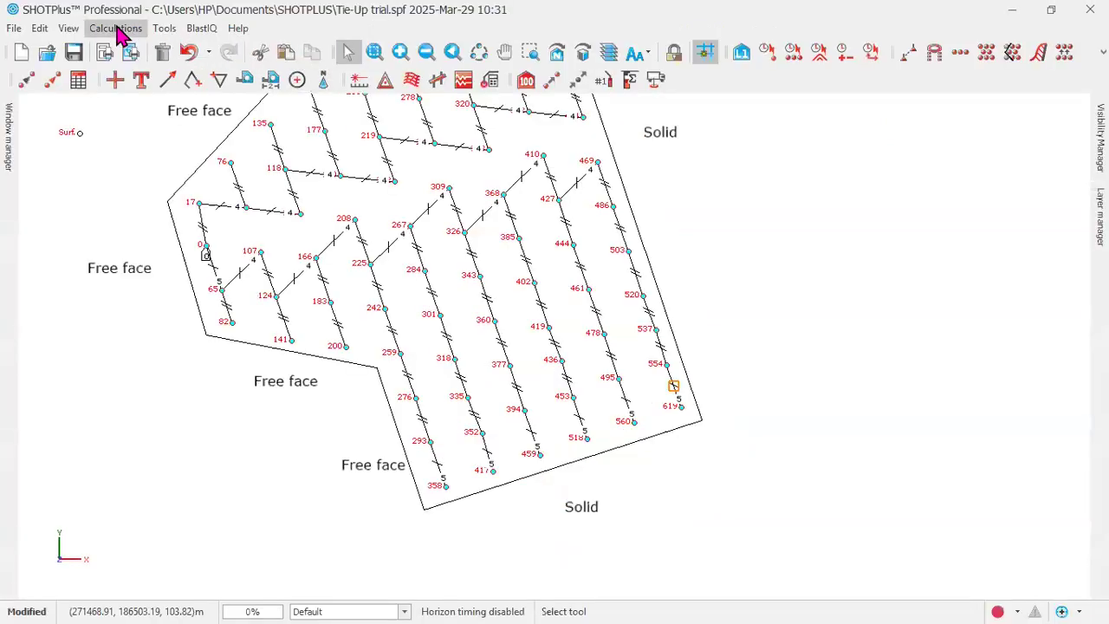
Step: Open the First movement calculation and examine the rock movement directions across the whole blast, including along the solid faces
left_click(115, 31)
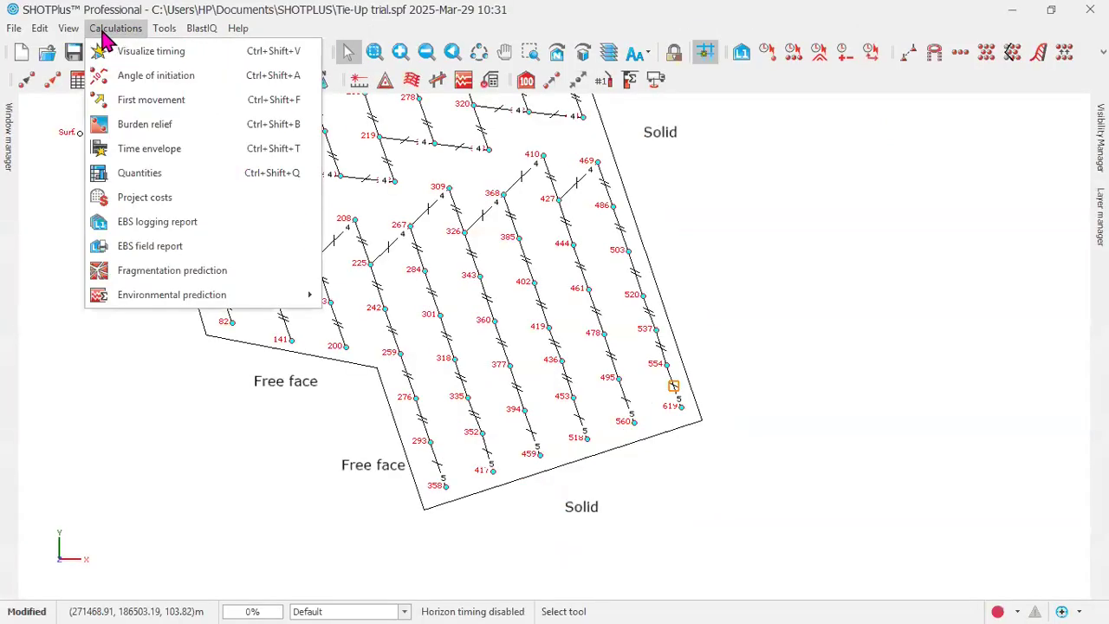
left_click(146, 102)
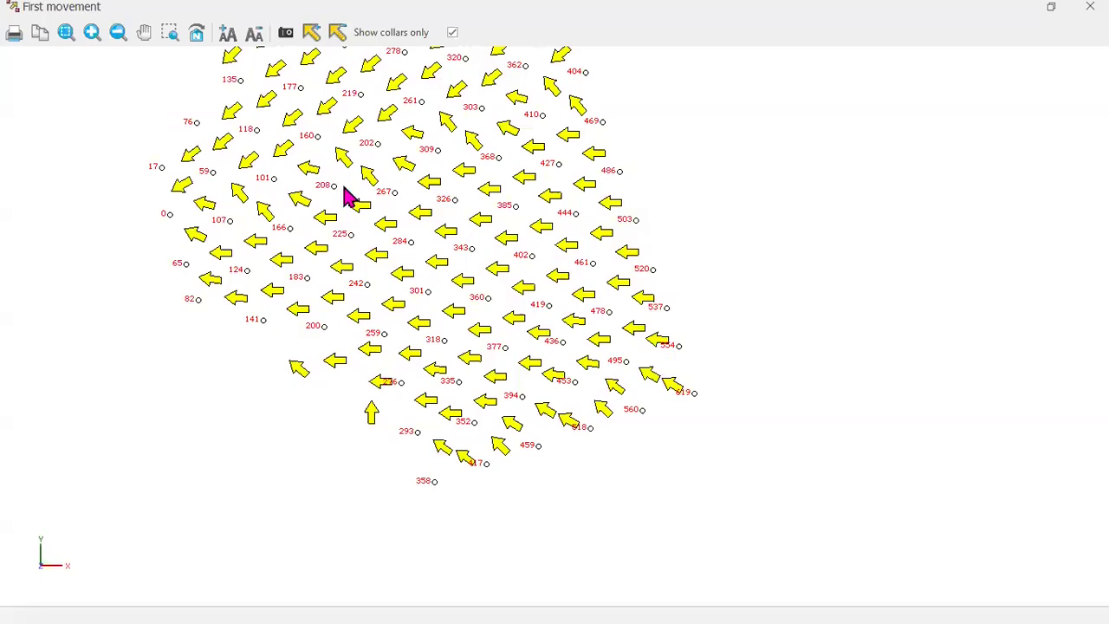
scroll(181, 86, "down", 1)
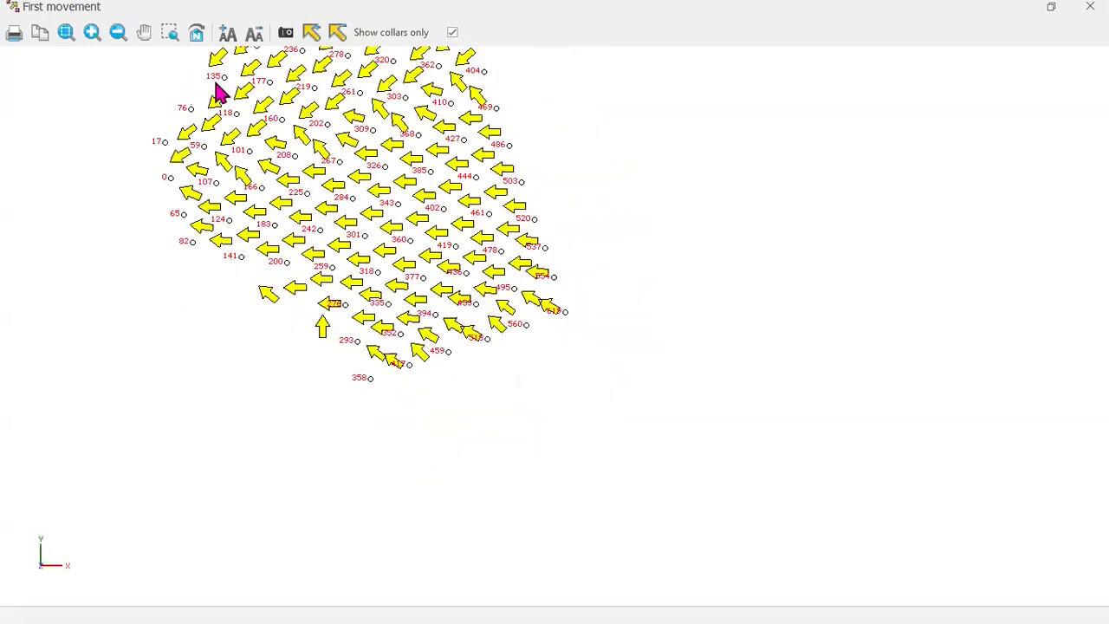
scroll(572, 522, "down", 1)
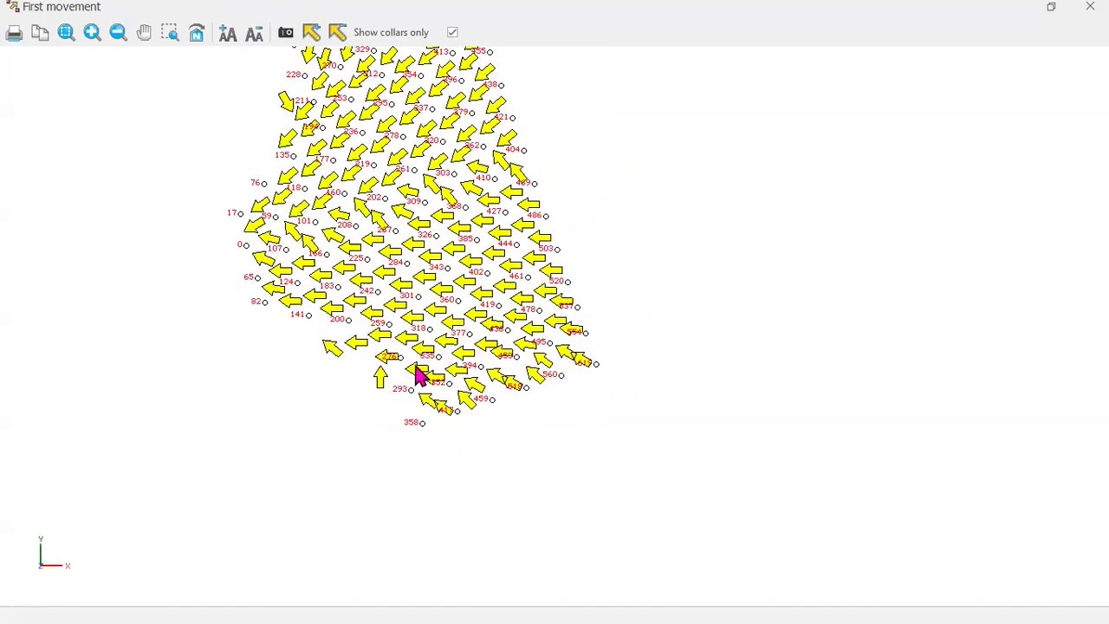
scroll(637, 423, "up", 1)
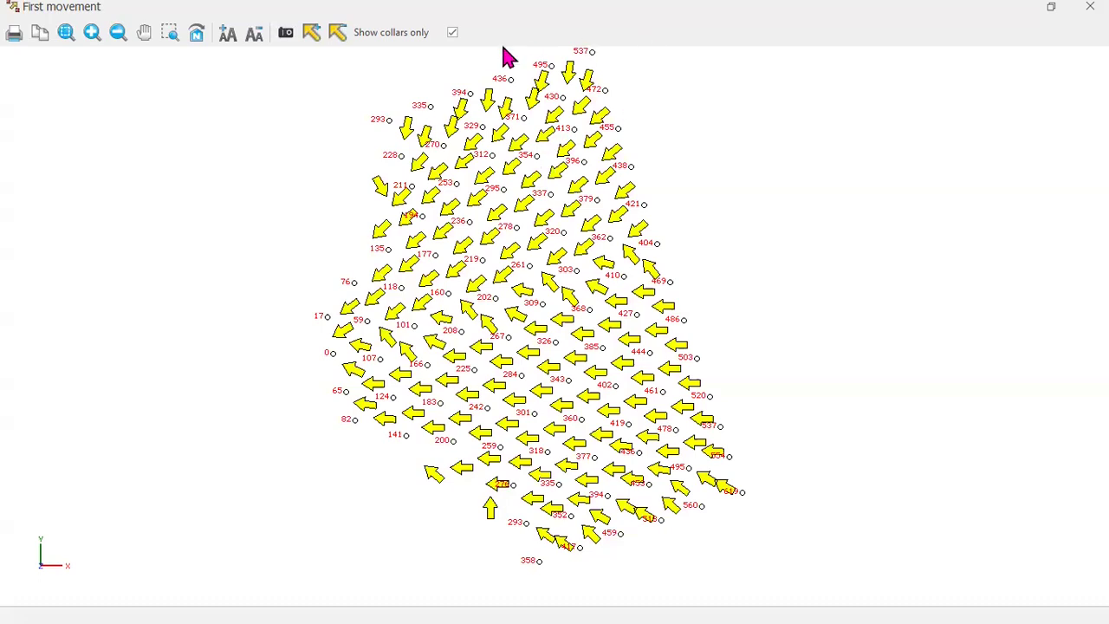
scroll(508, 58, "down", 1)
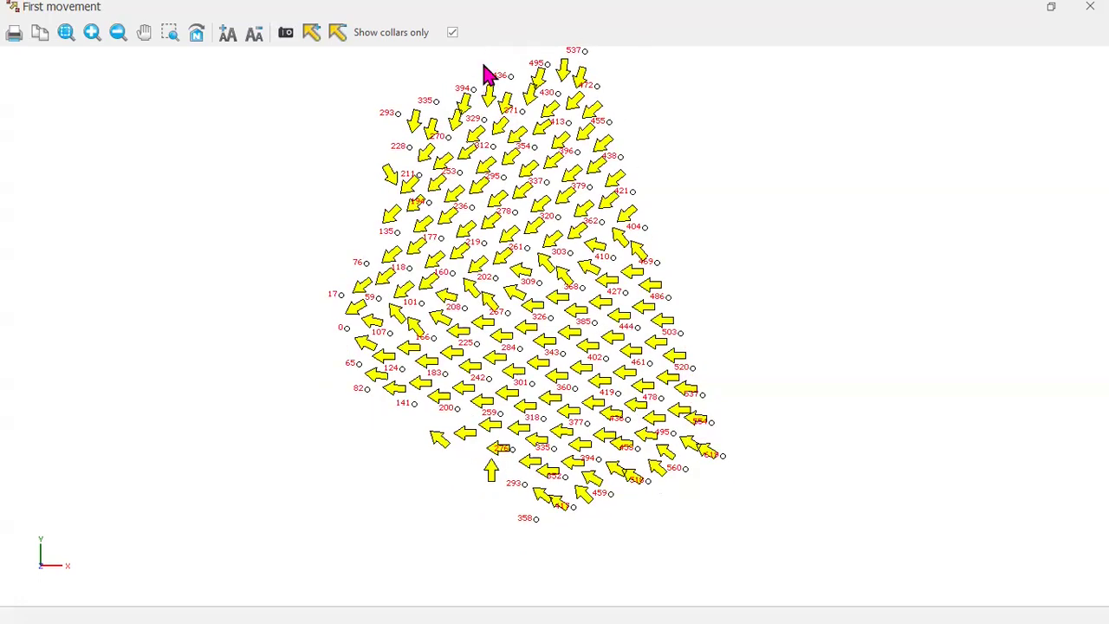
scroll(488, 74, "down", 1)
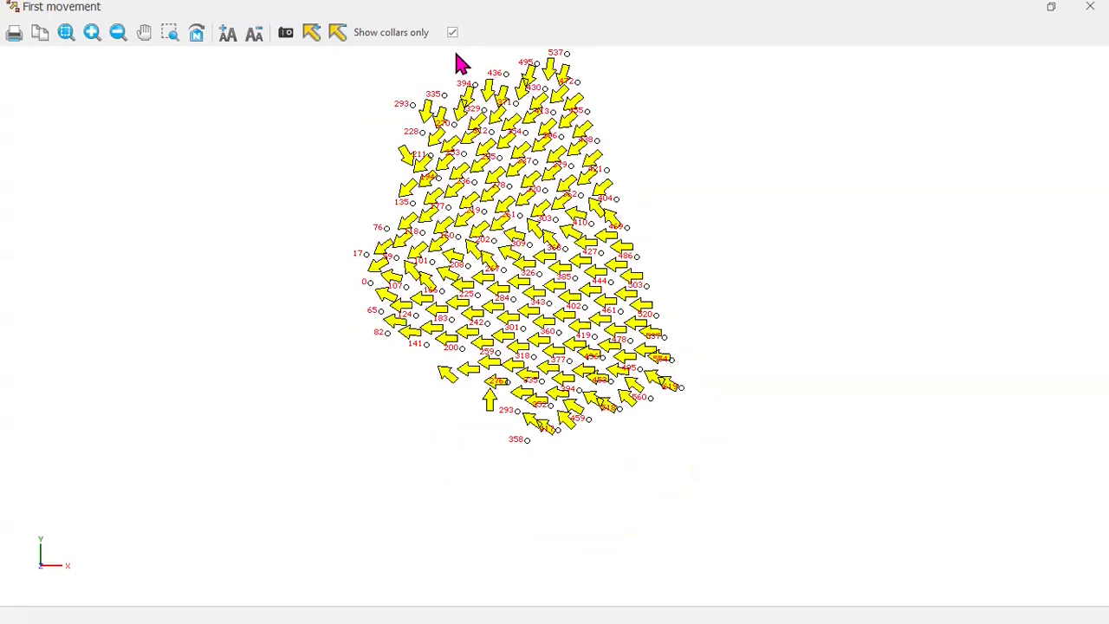
Step: Close the First movement view and examine the completed tie-up of the whole blast against its free and solid faces
scroll(459, 62, "up", 1)
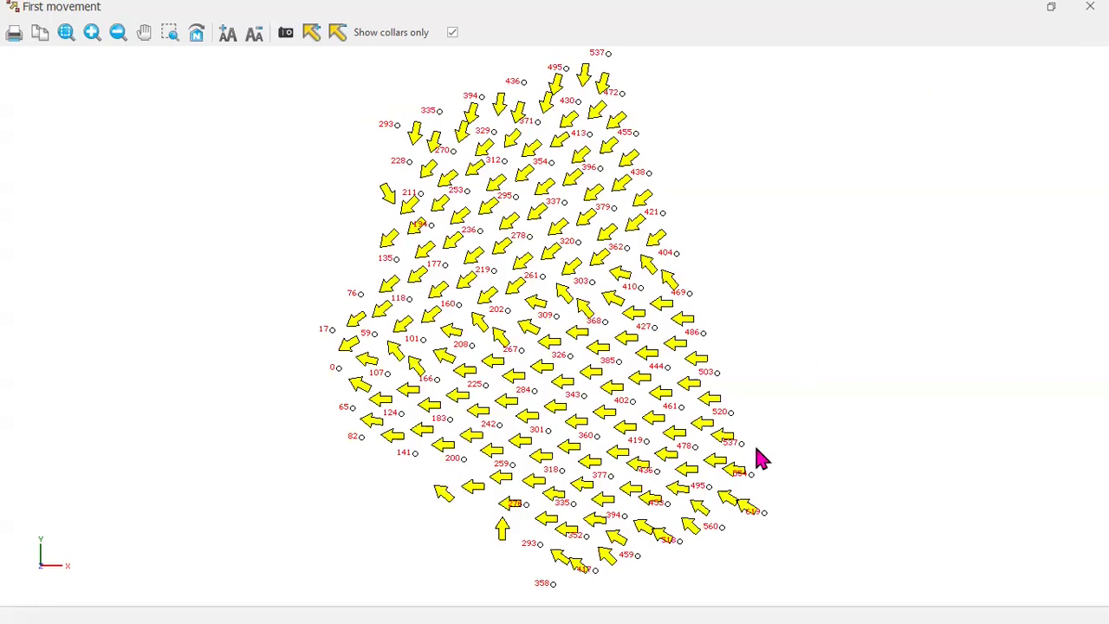
left_click(1090, 7)
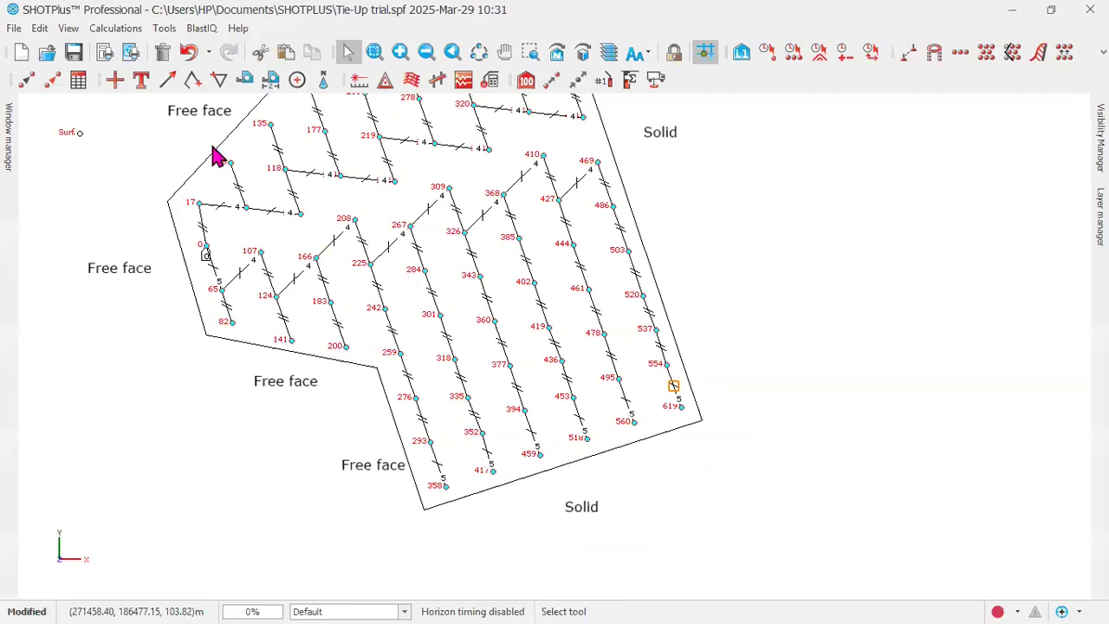
scroll(207, 142, "down", 1)
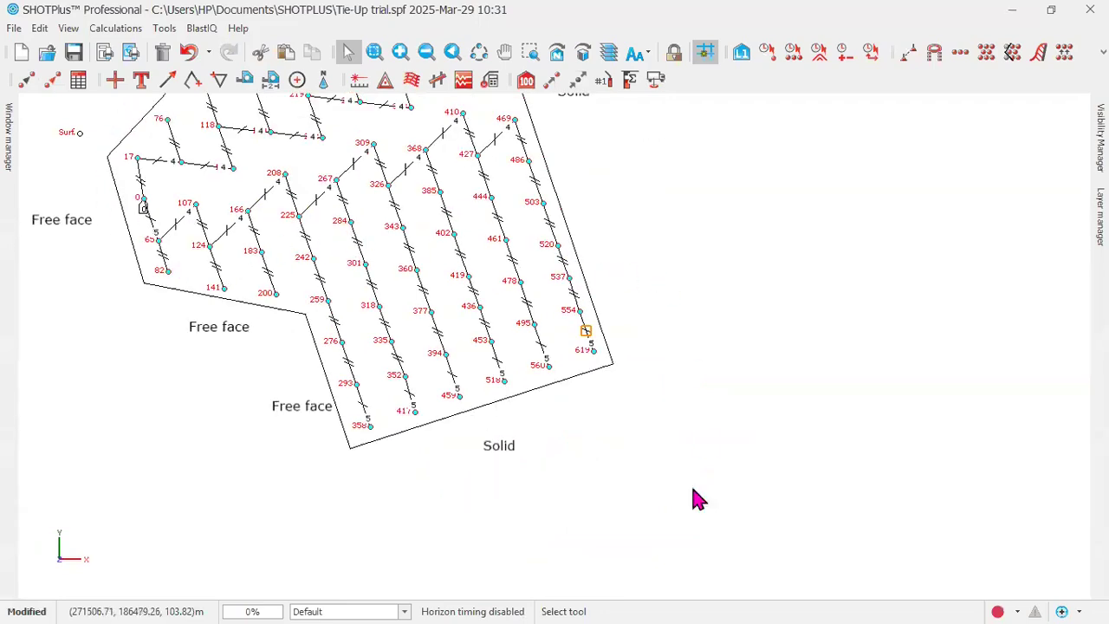
scroll(680, 507, "down", 2)
scroll(540, 272, "down", 1)
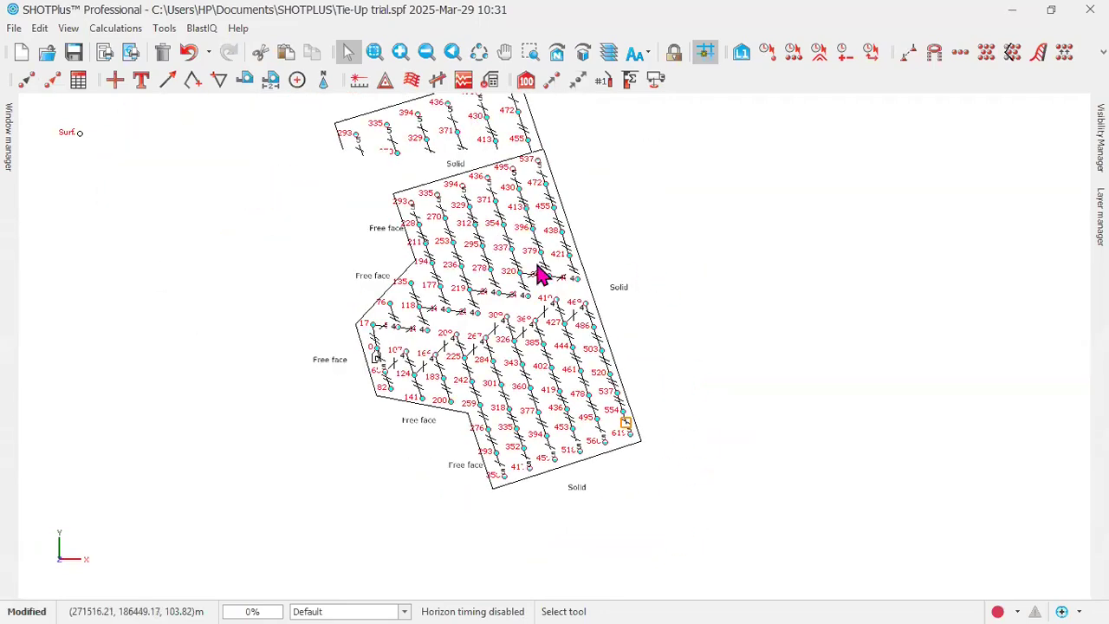
scroll(453, 181, "down", 1)
scroll(485, 208, "up", 2)
scroll(693, 589, "down", 1)
scroll(389, 155, "up", 1)
scroll(575, 436, "down", 1)
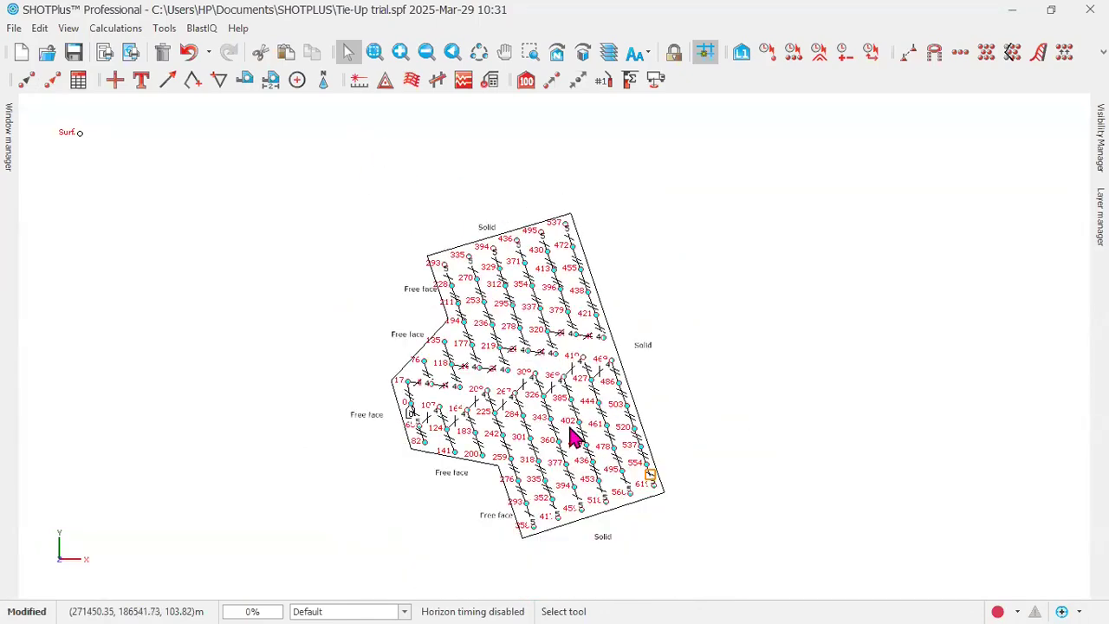
scroll(563, 523, "up", 1)
scroll(458, 255, "up", 1)
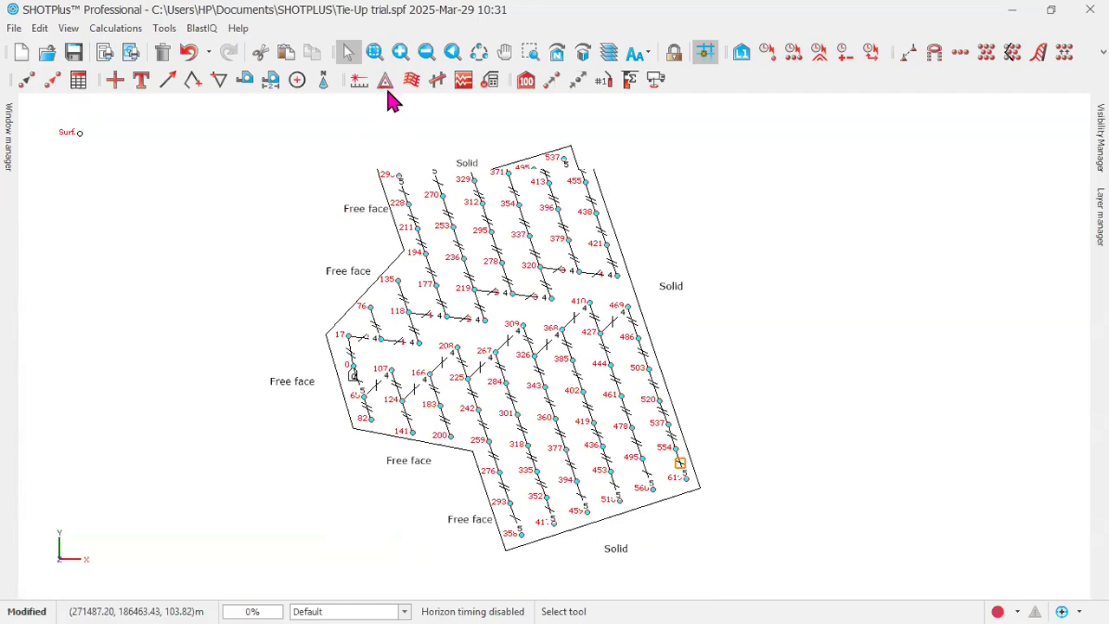
scroll(391, 114, "up", 1)
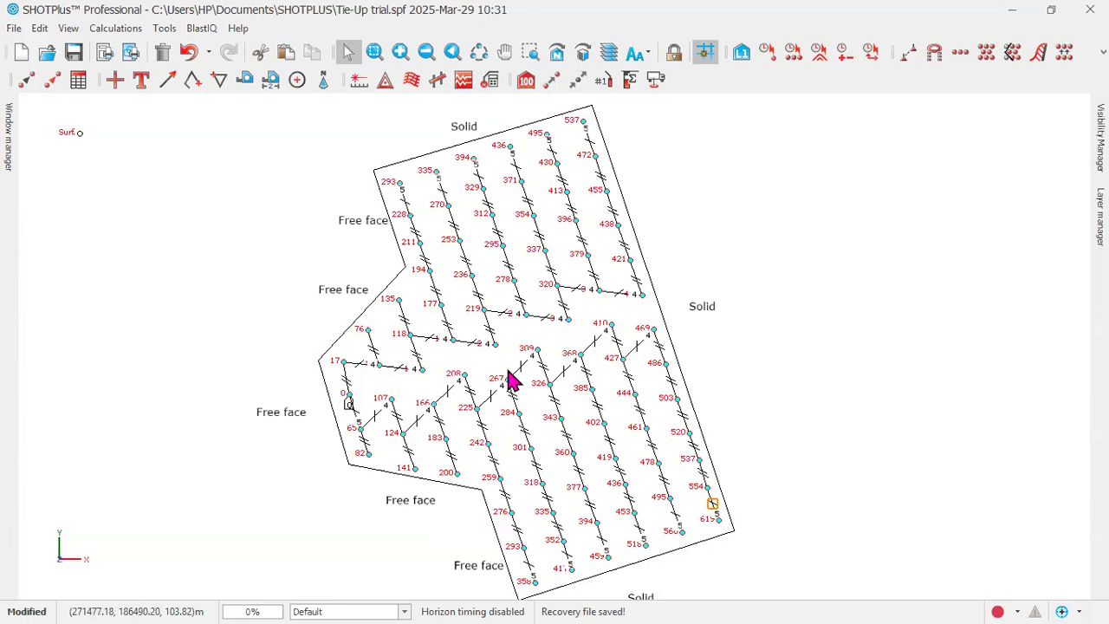
scroll(508, 378, "up", 1)
scroll(453, 294, "down", 1)
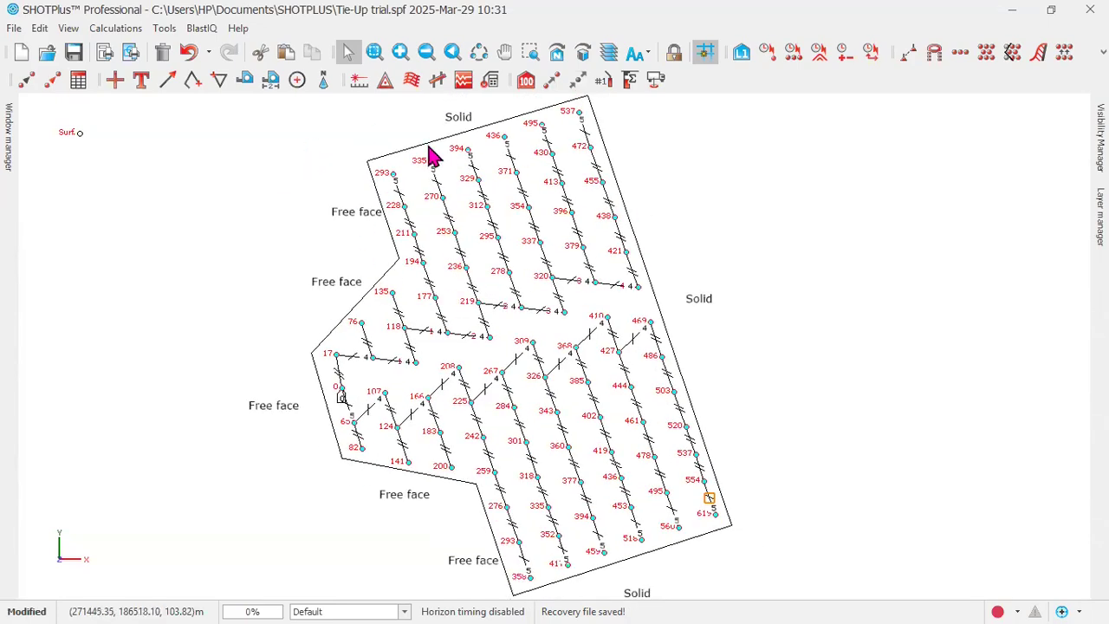